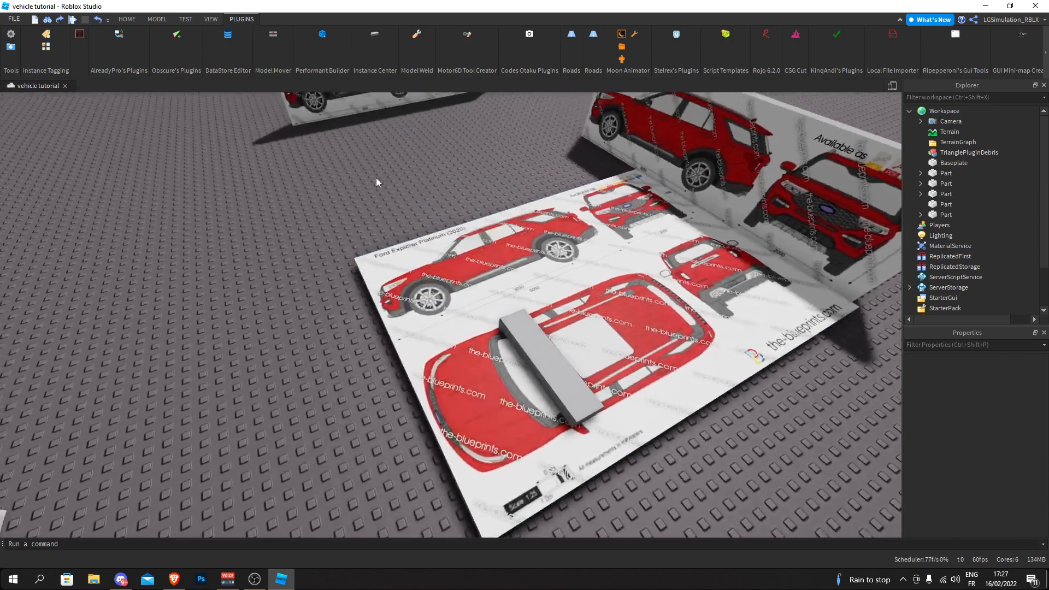
- Examine the vehicle blueprint boards and the grey bar on the flat board from several angles
key("s")
key("w")
key("s")
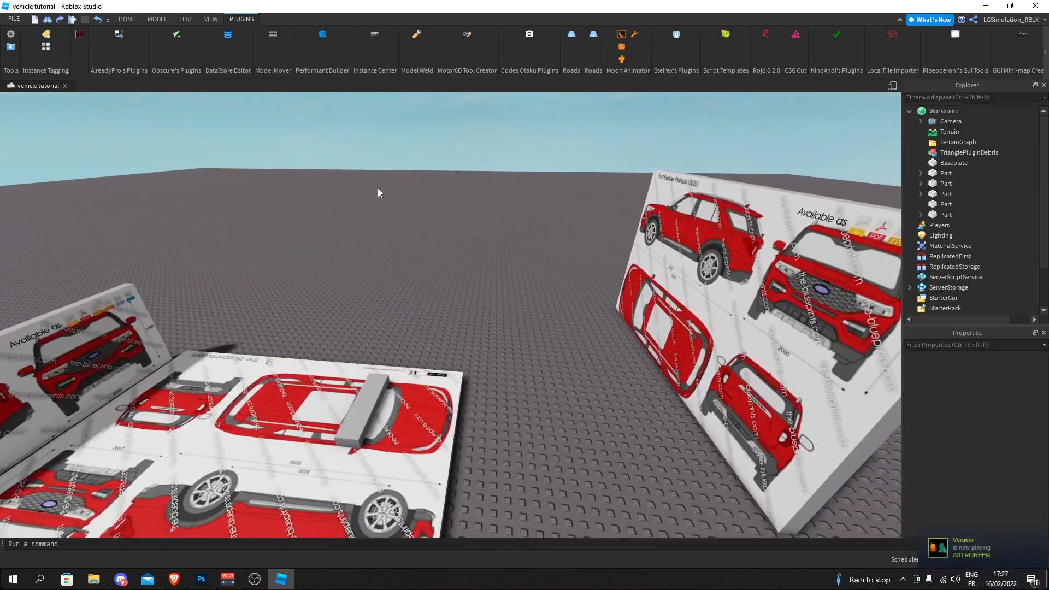
key("w")
key("d")
right_click_drag(379, 228, 379, 228)
key("s")
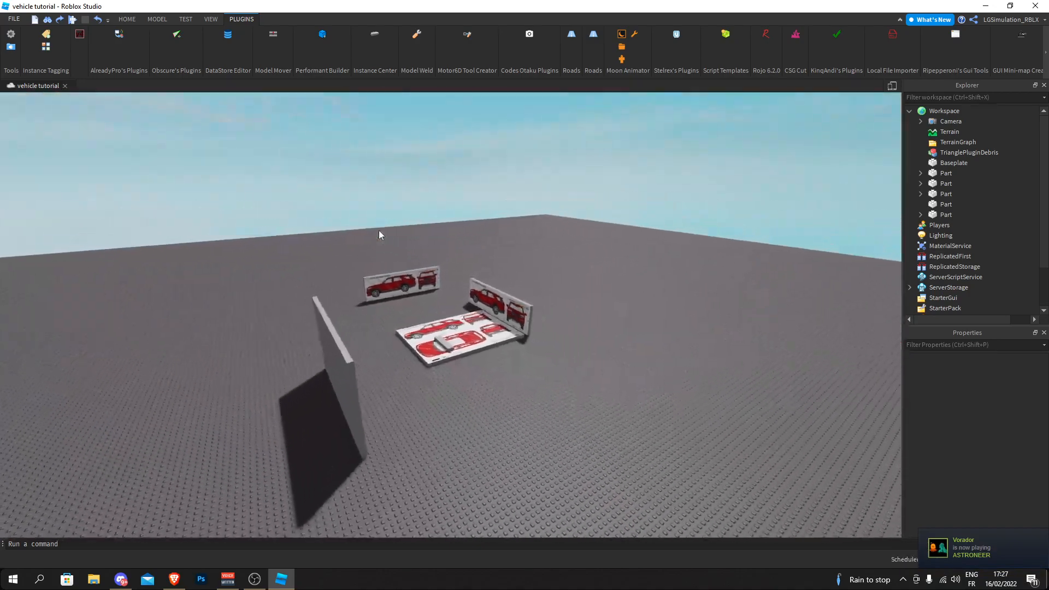
left_click_drag(296, 228, 352, 305)
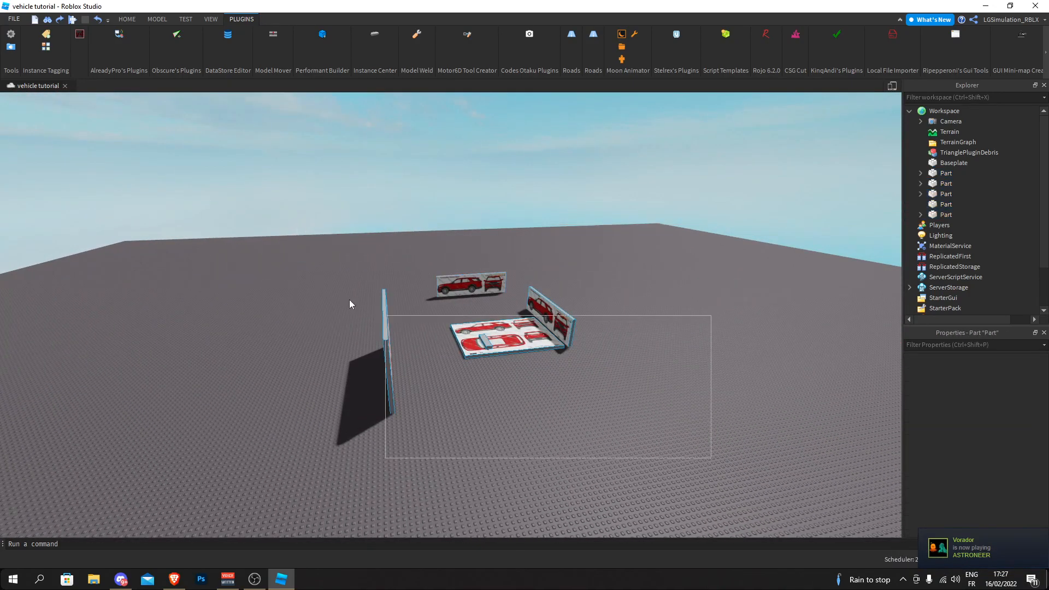
left_click_drag(298, 260, 298, 260)
left_click_drag(298, 260, 681, 439)
left_click(681, 438)
key("w")
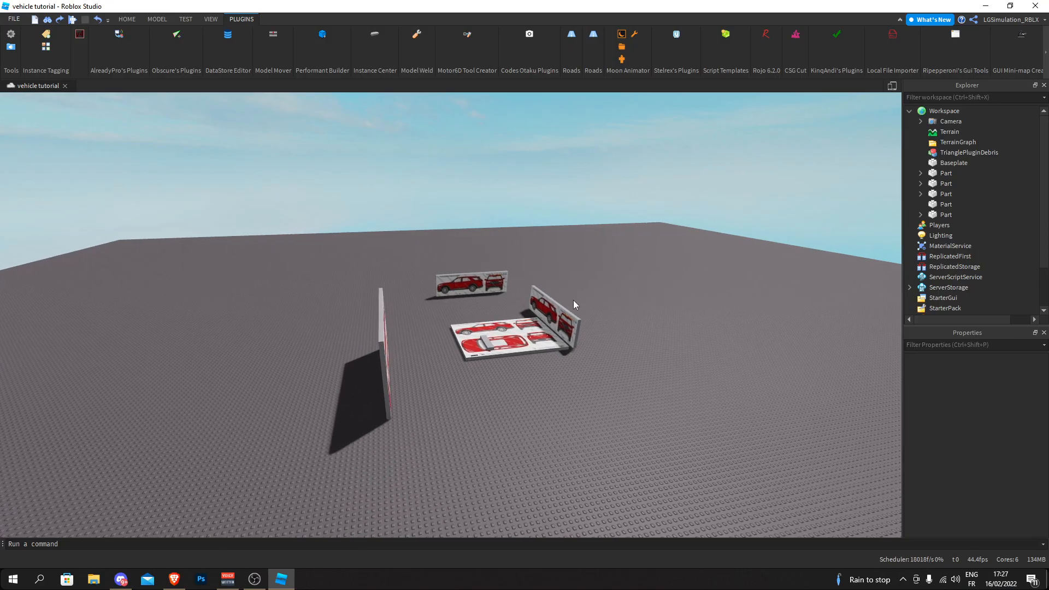
key("a")
right_click_drag(578, 328, 331, 274)
key("d")
key("d")
key("w")
right_click_drag(408, 297, 407, 295)
scroll(408, 296, "down", 3)
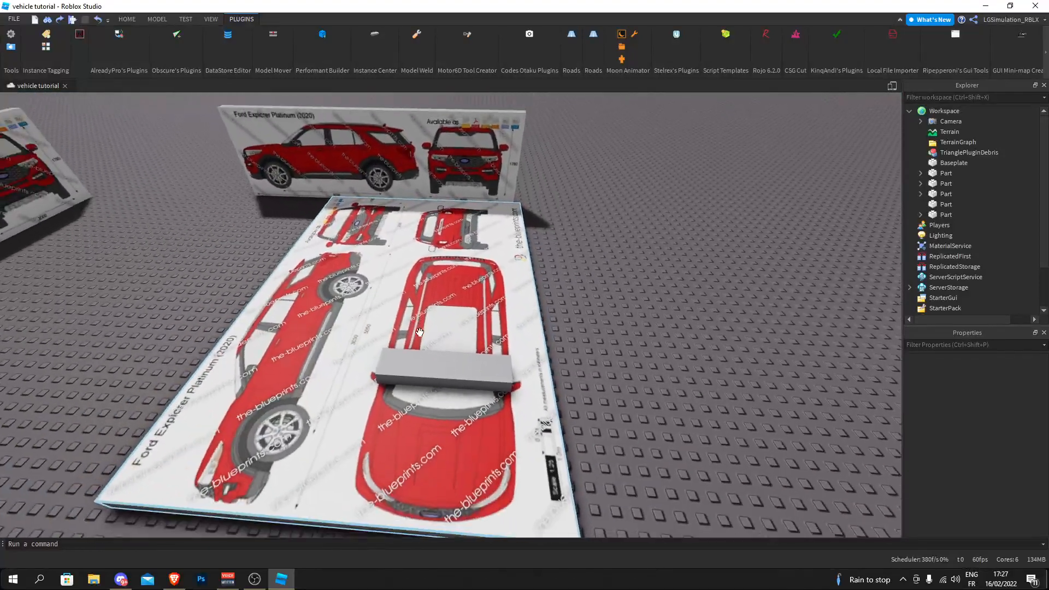
scroll(459, 382, "up", 3)
key("d")
right_click_drag(562, 323, 562, 323)
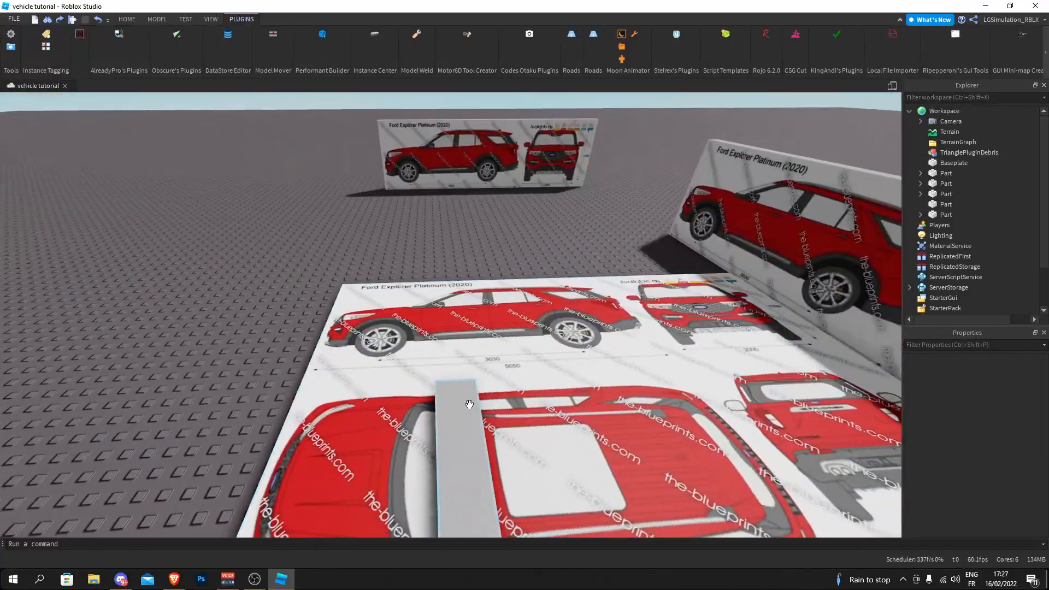
right_click_drag(527, 374, 527, 374)
key("a")
- Inspect the grey bar's placement over the car's top-view drawing from different sides
left_click(128, 19)
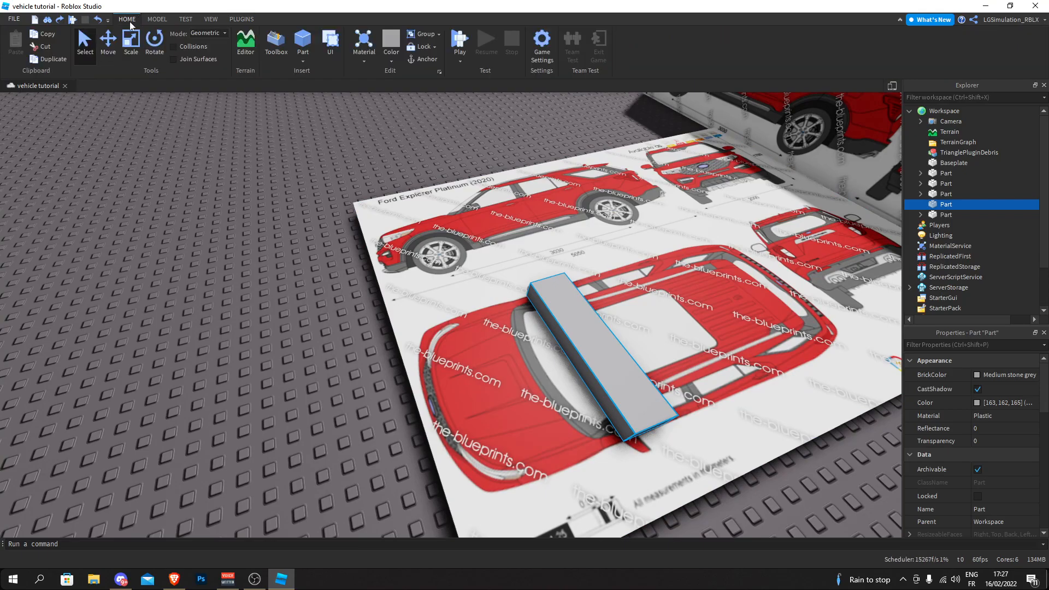
left_click(238, 170)
key("a")
right_click_drag(256, 166, 280, 177)
key("d")
key("a")
key("d")
key("a")
key("w")
key("d")
right_click_drag(375, 247, 375, 247)
key("a")
key("w")
key("s")
key("d")
key("s")
- Move the grey bar along the car's length onto the hood of the top-view drawing
left_click(455, 325)
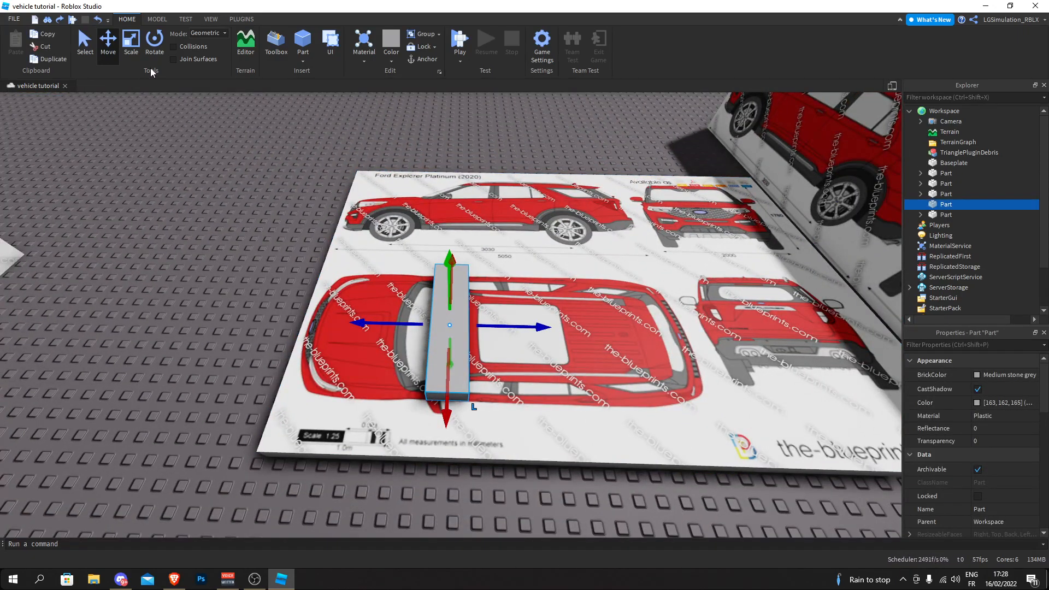
key("w")
key("a")
left_click_drag(404, 328, 576, 330)
key("w")
key("a")
key("s")
key("d")
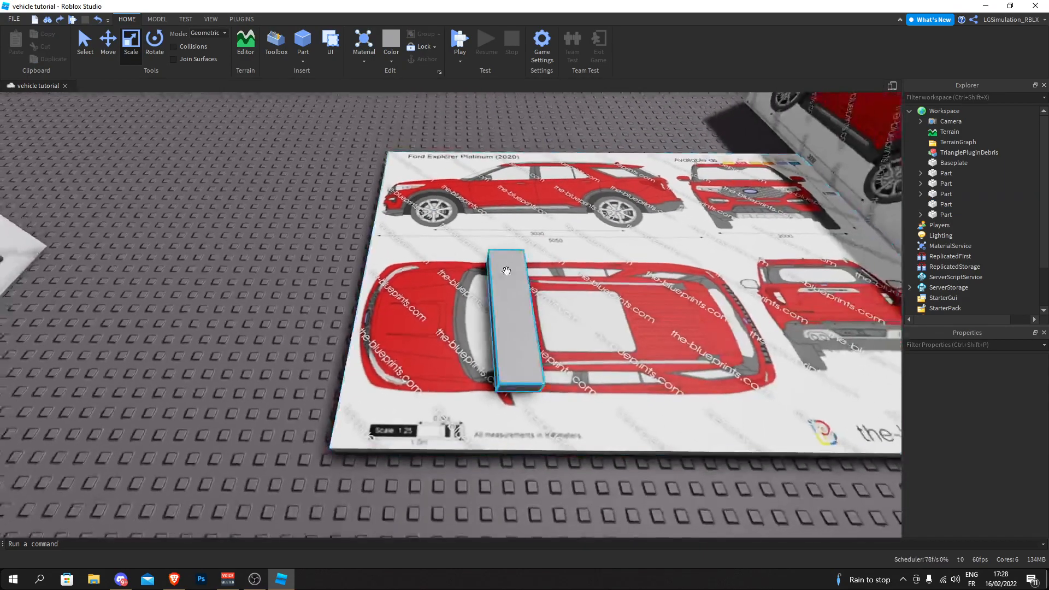
left_click(501, 269)
key("w")
left_click(109, 47)
left_click_drag(479, 309, 403, 332)
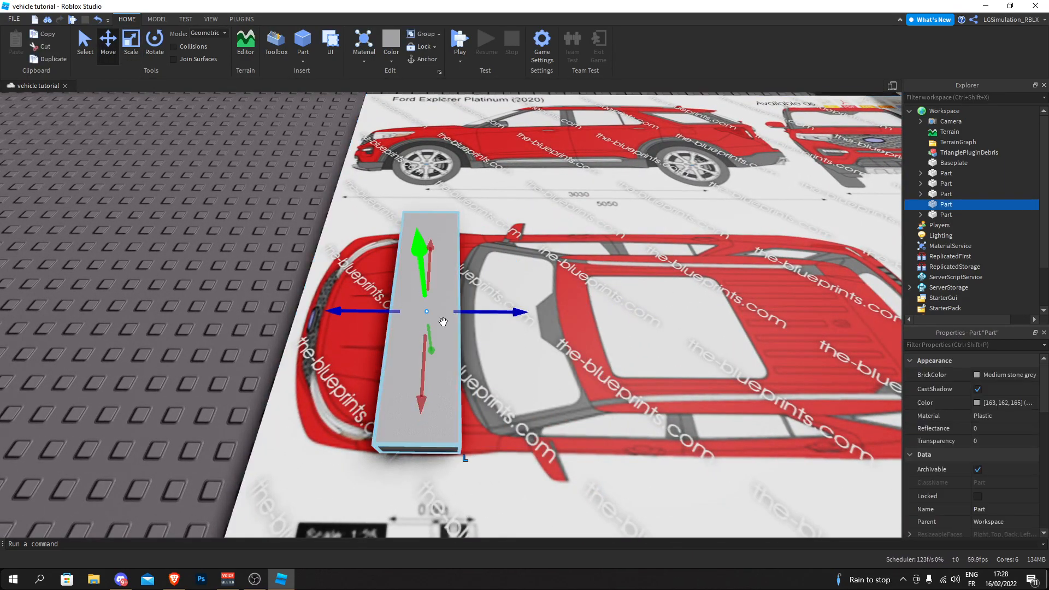
- Duplicate the hood bar and move the copy to the rear of the car on the top-view drawing
key("a")
right_click_drag(421, 197, 432, 240)
key("d")
key("s")
key("s")
right_click_drag(453, 297, 453, 313)
key("a")
key("d")
key("a")
key("a")
left_click_drag(465, 310, 665, 304)
left_click(472, 285)
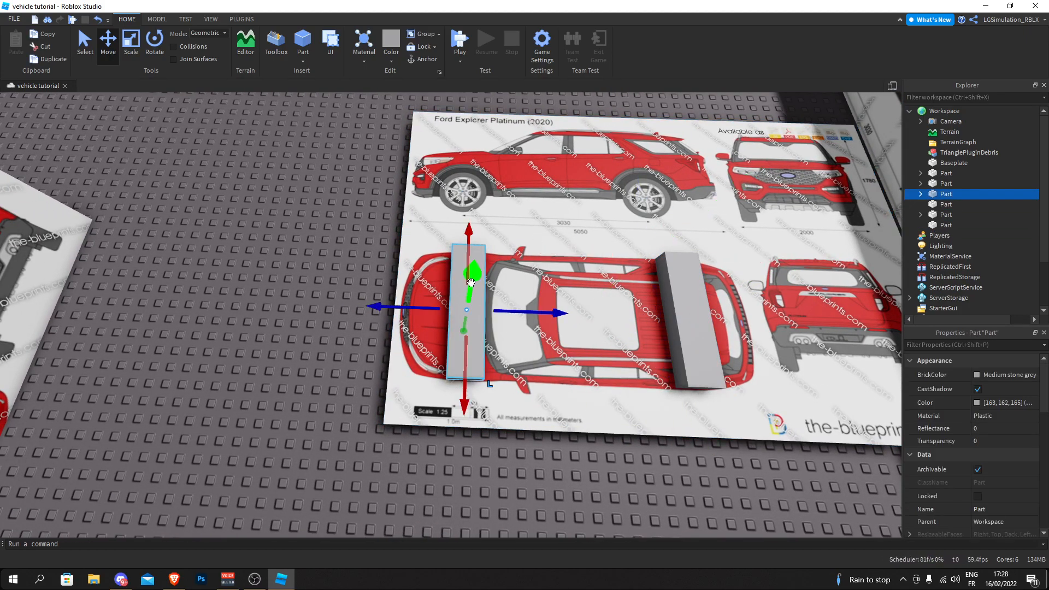
- Compare the two bars on the flat blueprint with the surrounding upright blueprint boards
scroll(383, 304, "up", 3)
scroll(444, 257, "down", 4)
right_click_drag(444, 257, 446, 200)
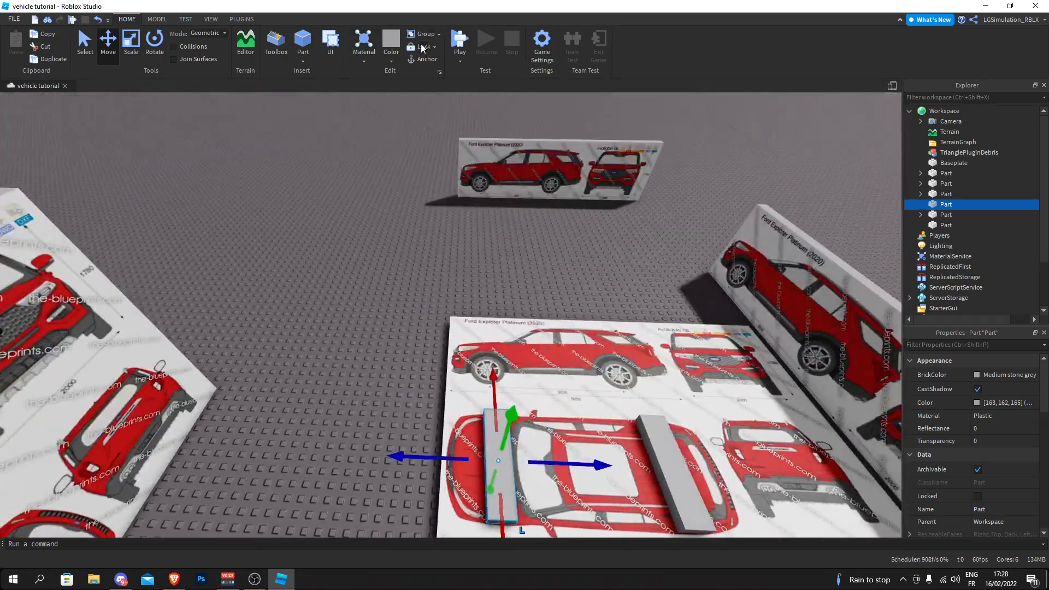
right_click_drag(753, 291, 381, 280)
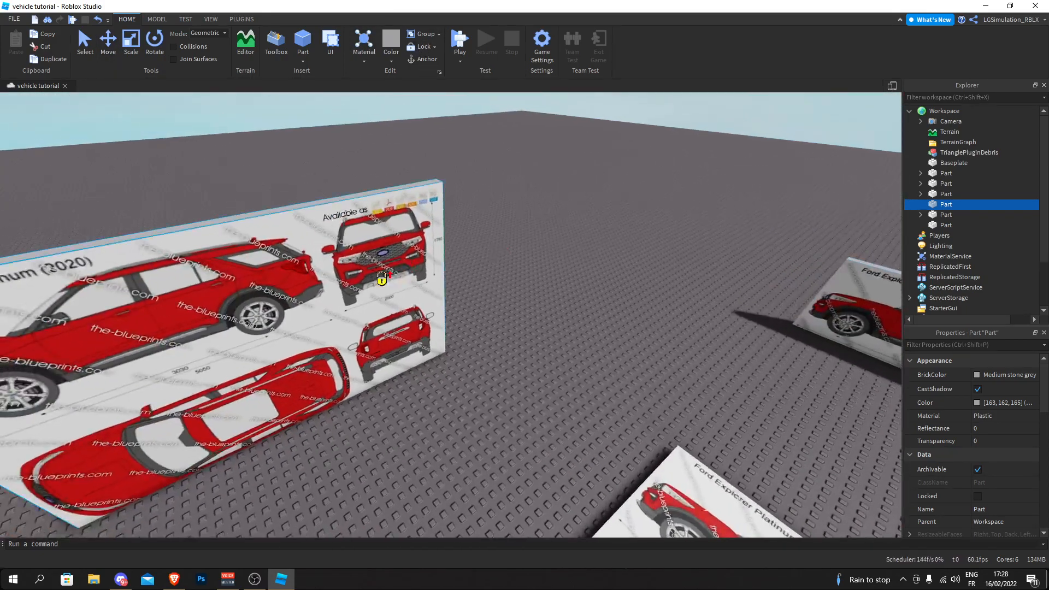
left_click(235, 182)
right_click_drag(235, 183, 496, 265)
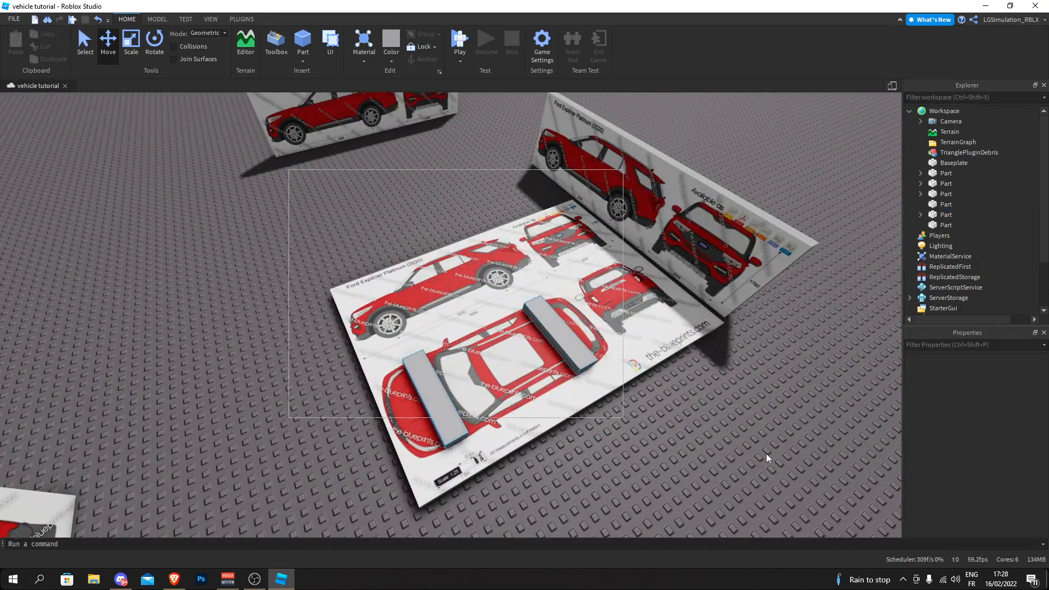
key("w")
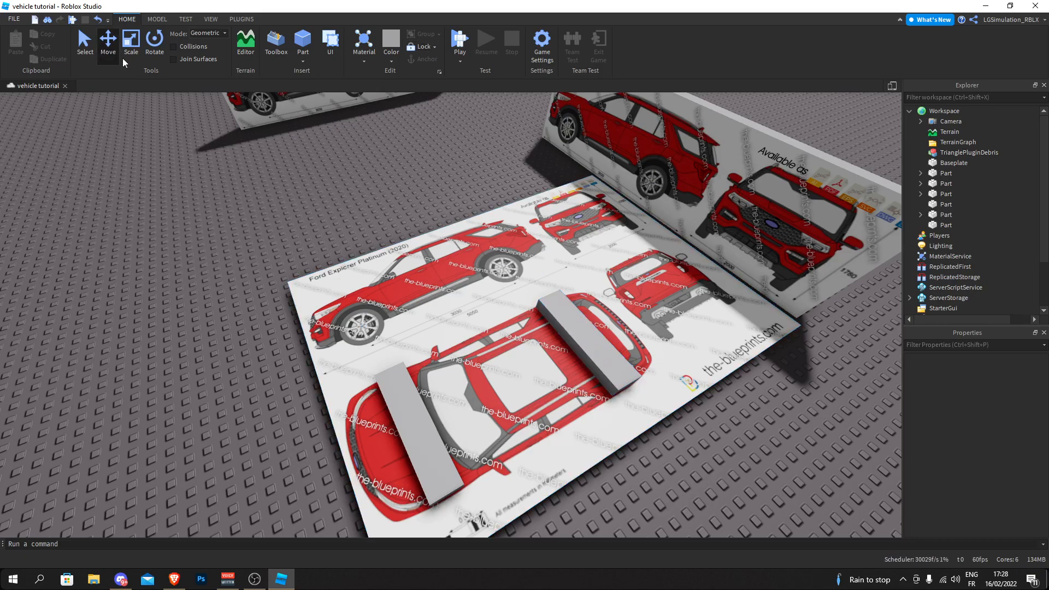
right_click_drag(602, 235, 601, 229)
key("w")
- Duplicate the hood bar and move the copy sideways off the flat board toward the upright side-view board
key("w")
key("w")
key("s")
right_click_drag(495, 234, 493, 235)
key("a")
left_click(455, 358)
right_click_drag(451, 359, 451, 360)
key("a")
key("w")
key("s")
right_click_drag(466, 289, 467, 288)
left_click_drag(417, 389, 359, 368)
right_click_drag(359, 368, 359, 368)
key("a")
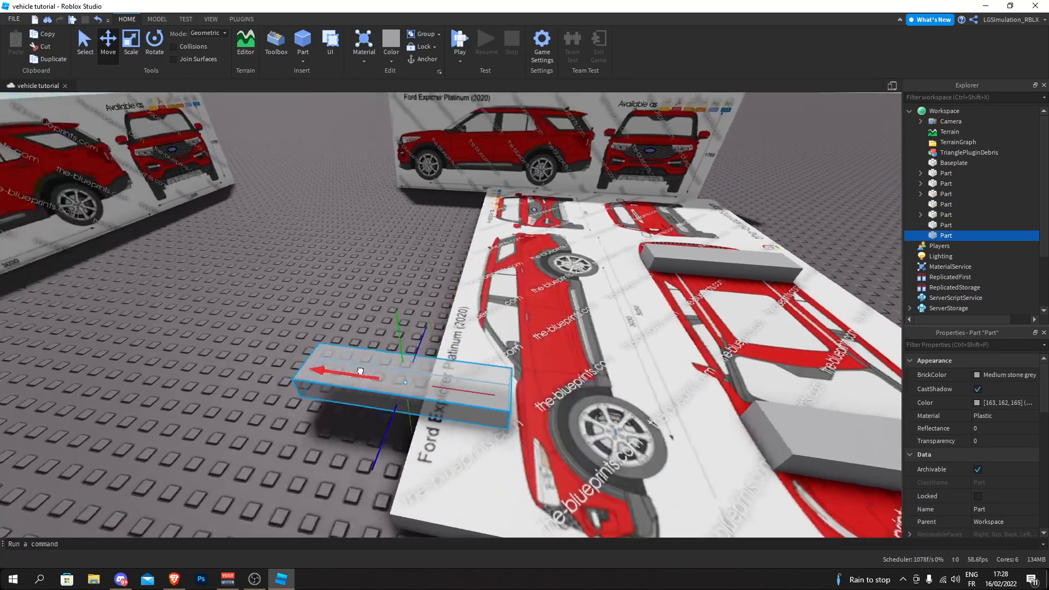
left_click_drag(359, 368, 328, 353)
right_click_drag(328, 354, 328, 354)
left_click_drag(328, 353, 219, 304)
- Place the copied bar against the upright side view with its underside on the hood line, just ahead of the windscreen
left_click_drag(281, 340, 290, 415)
right_click_drag(290, 415, 290, 415)
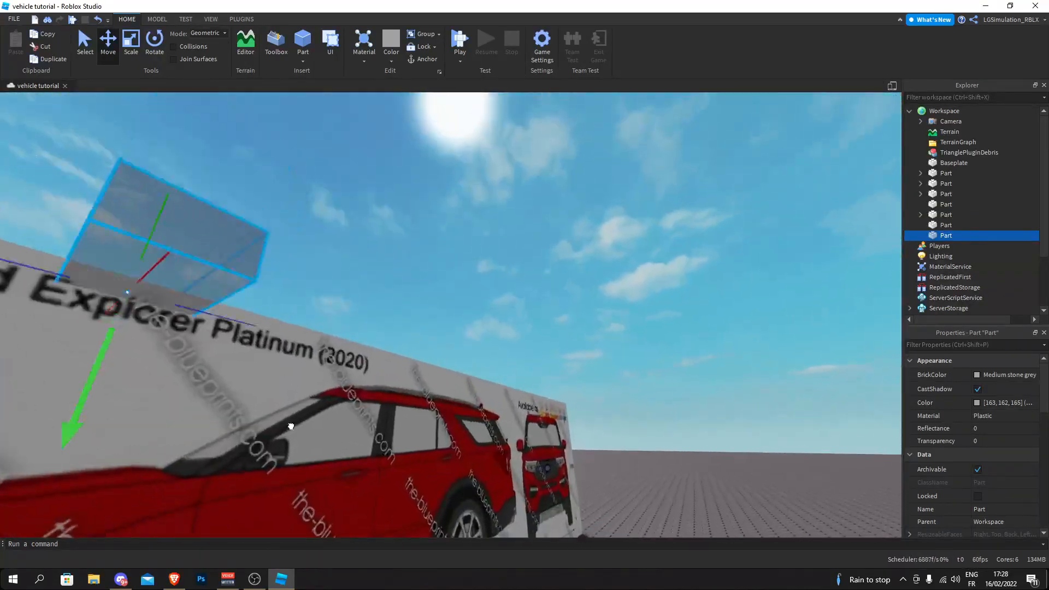
left_click_drag(290, 415, 284, 455)
right_click_drag(284, 454, 283, 455)
key("w")
left_click_drag(284, 454, 311, 440)
key("s")
left_click_drag(489, 357, 525, 359)
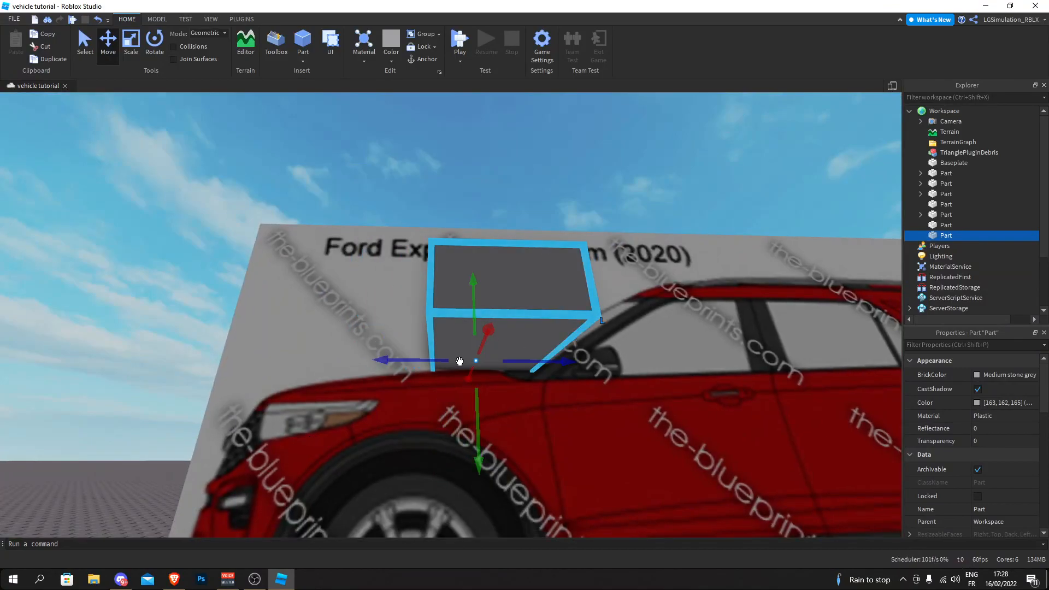
left_click(251, 241)
scroll(274, 261, "up", 5)
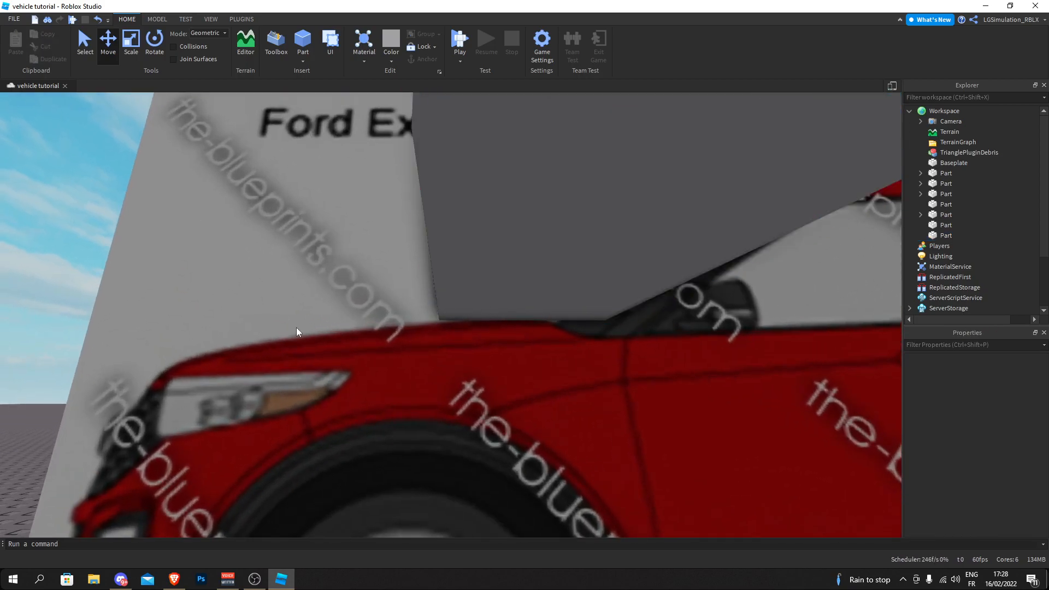
right_click_drag(315, 353, 348, 350)
scroll(349, 350, "down", 5)
- Duplicate the hood guide bar and align the copy with the front bumper's foremost edge on the side view
left_click(474, 256)
scroll(383, 259, "up", 3)
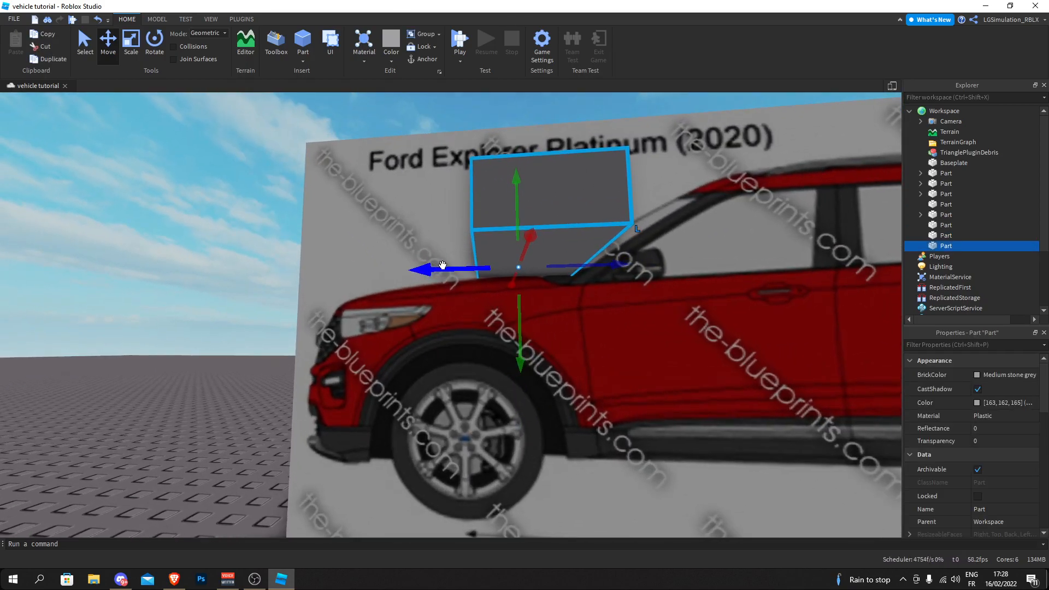
left_click_drag(443, 265, 218, 276)
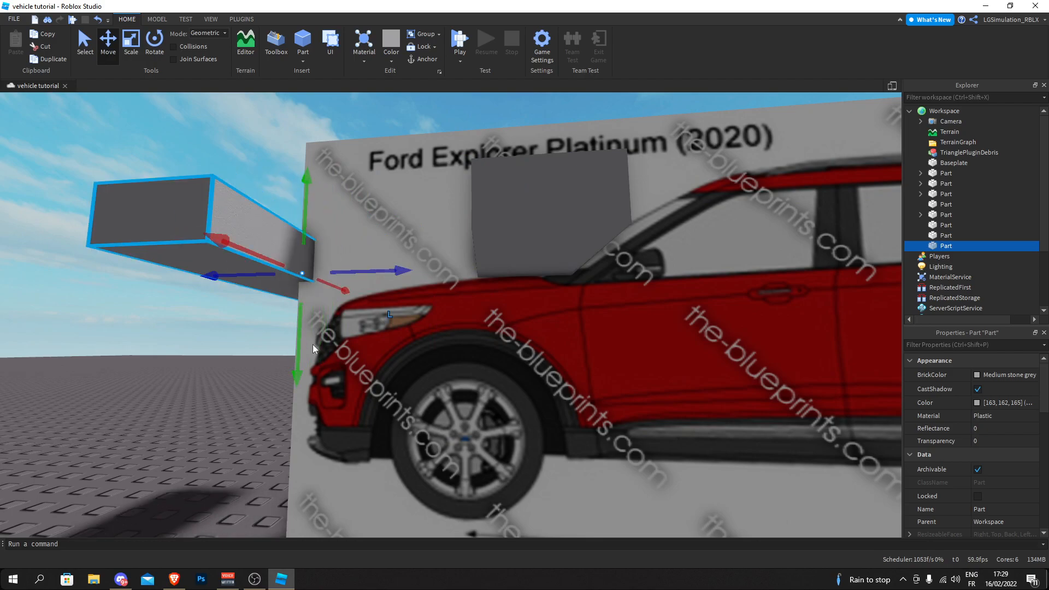
left_click_drag(299, 334, 303, 452)
right_click_drag(304, 452, 304, 453)
scroll(352, 386, "up", 2)
scroll(429, 326, "up", 5)
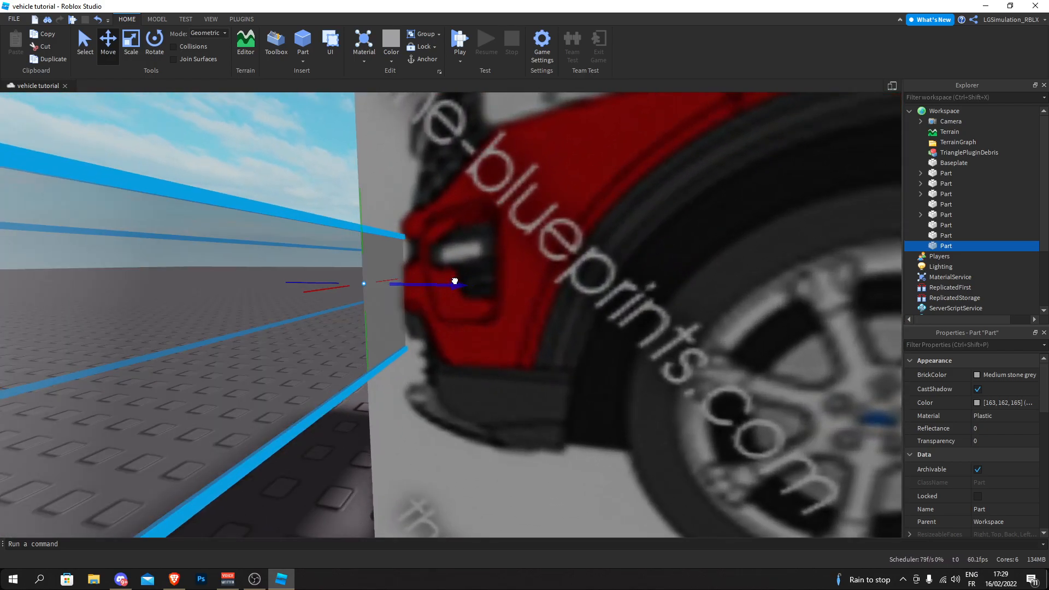
scroll(456, 280, "down", 8)
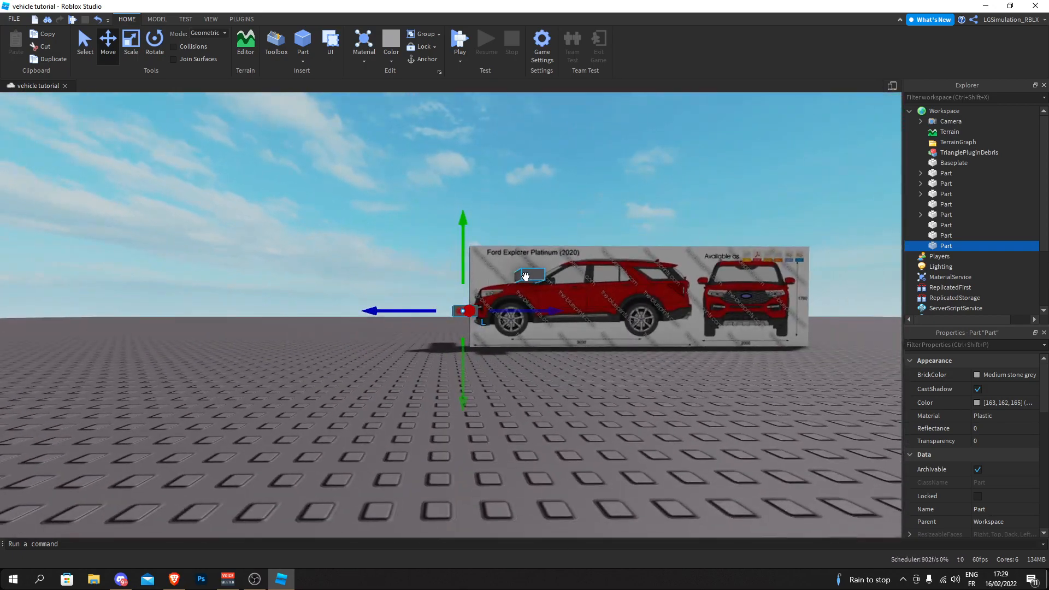
- Start the GeomTools resize plugin with the OuterTouch method and read its general usage help
left_click(353, 256)
right_click_drag(302, 233, 300, 219)
left_click(243, 19)
key("w")
left_click(1045, 52)
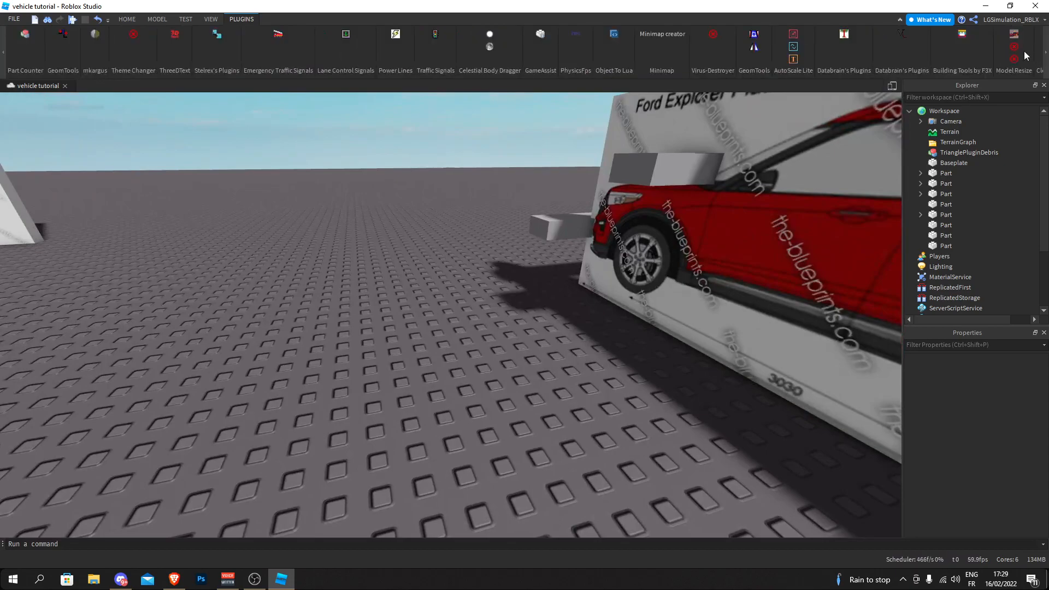
right_click_drag(612, 106, 612, 106)
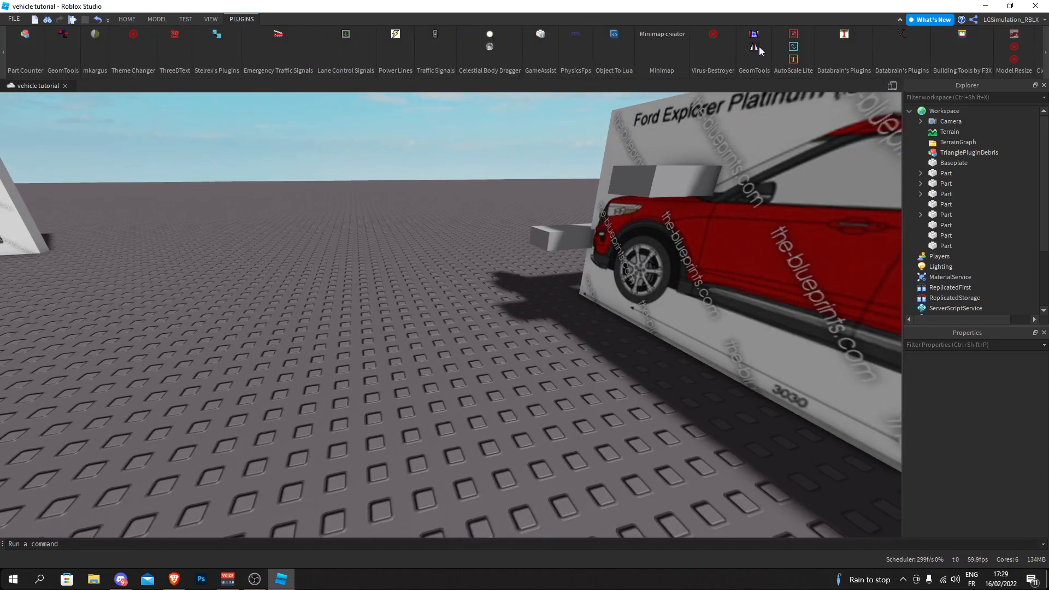
right_click_drag(429, 193, 428, 192)
key("w")
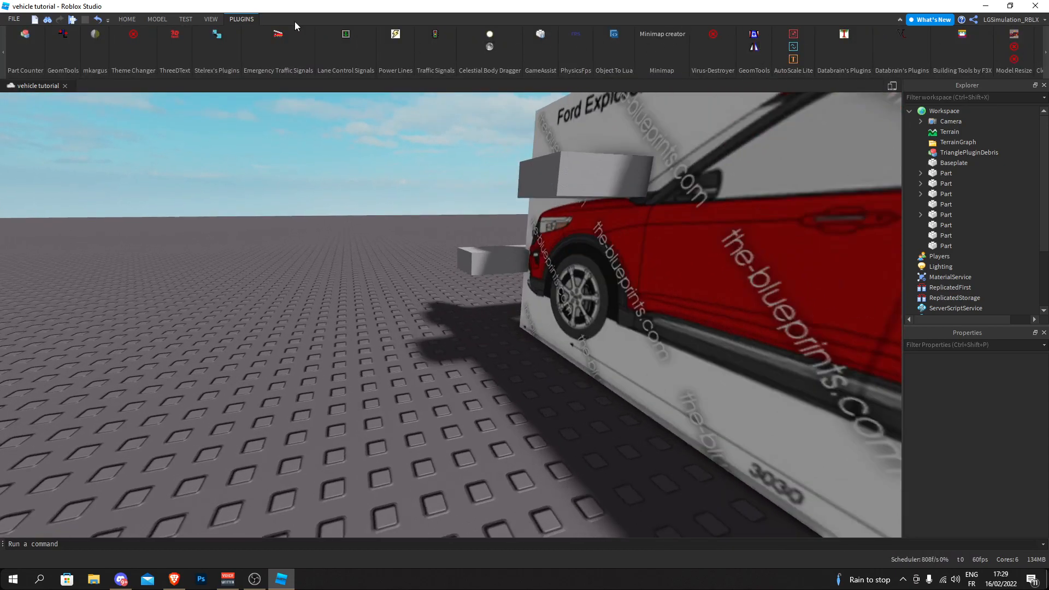
left_click(62, 37)
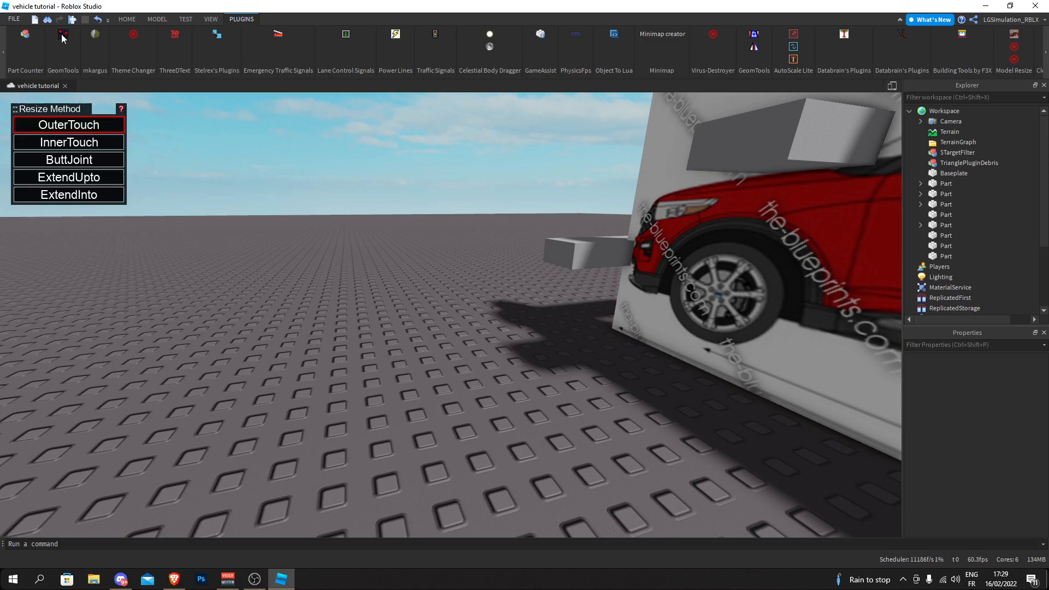
key("s")
right_click_drag(203, 180, 202, 181)
key("w")
key("w")
key("s")
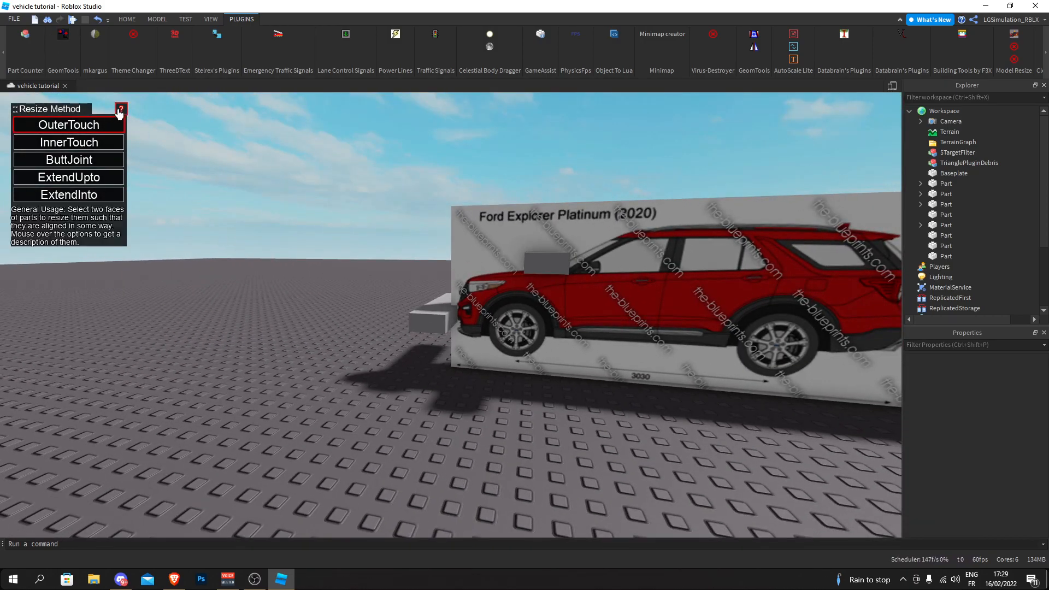
- Extend the hood bar on the flat blueprint up to the hood guide and forward to the bumper guide using OuterTouch
right_click_drag(393, 274, 393, 274)
key("w")
key("d")
right_click_drag(477, 362, 482, 357)
key("w")
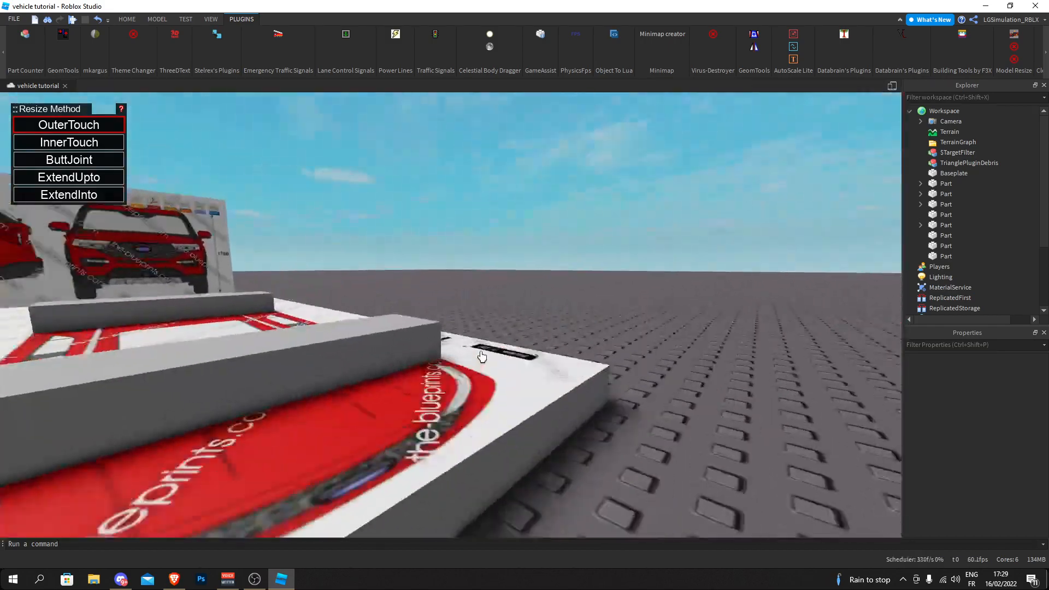
key("w")
right_click_drag(343, 343, 343, 344)
key("s")
right_click_drag(689, 436, 688, 436)
key("w")
right_click_drag(707, 353, 687, 354)
key("w")
right_click_drag(569, 321, 459, 352)
key("s")
key("w")
key("s")
key("w")
key("w")
key("s")
key("w")
key("s")
- Select the hood block on the flat blueprint and scale its rear face to the base of the windscreen
key("w")
left_click(130, 20)
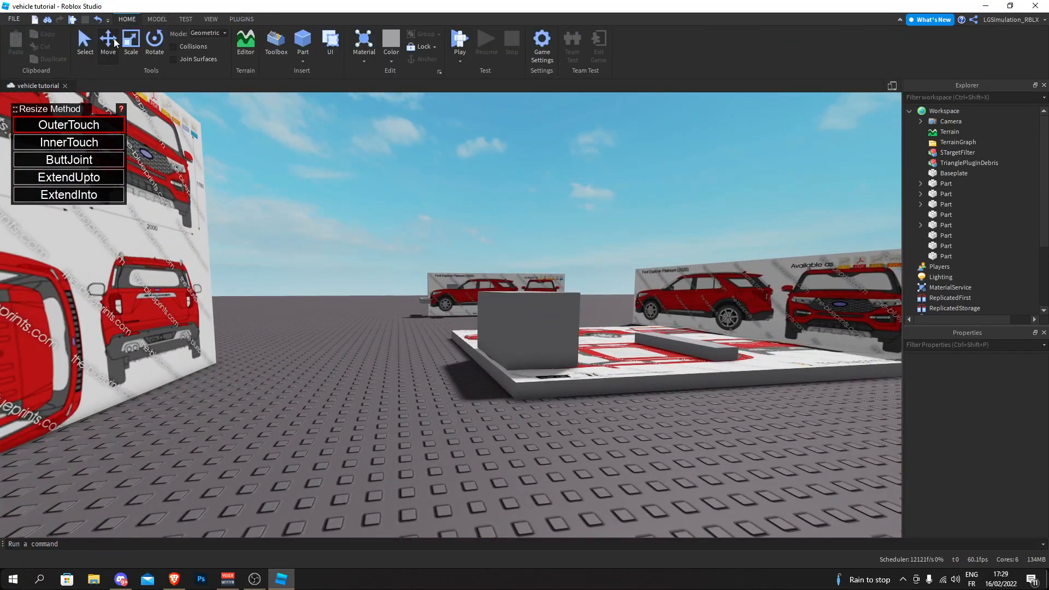
key("d")
right_click_drag(346, 228, 361, 275)
key("w")
key("s")
left_click(231, 206)
key("w")
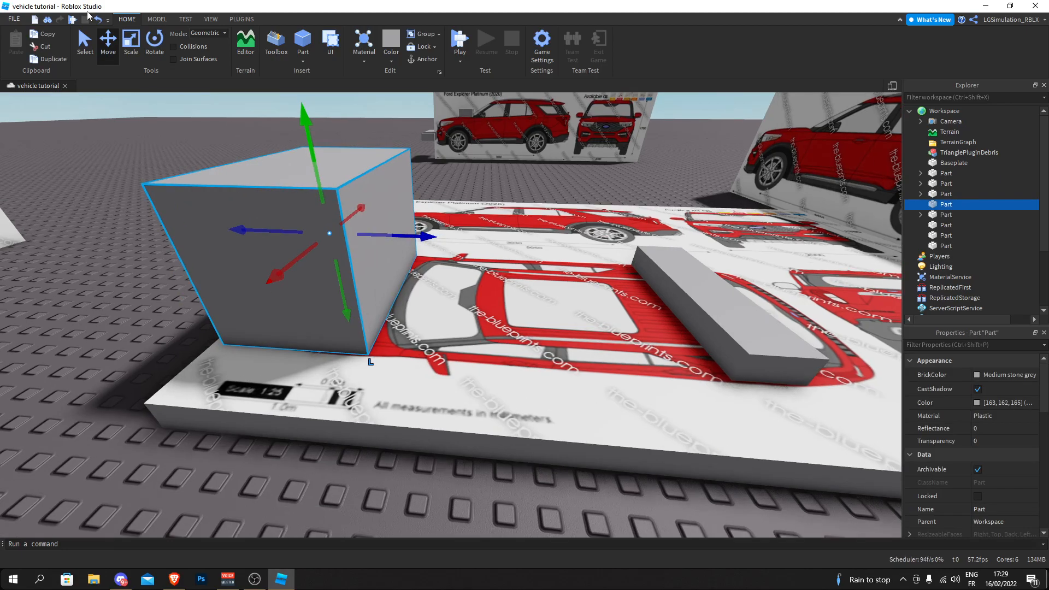
left_click(131, 42)
key("s")
right_click_drag(439, 241, 438, 237)
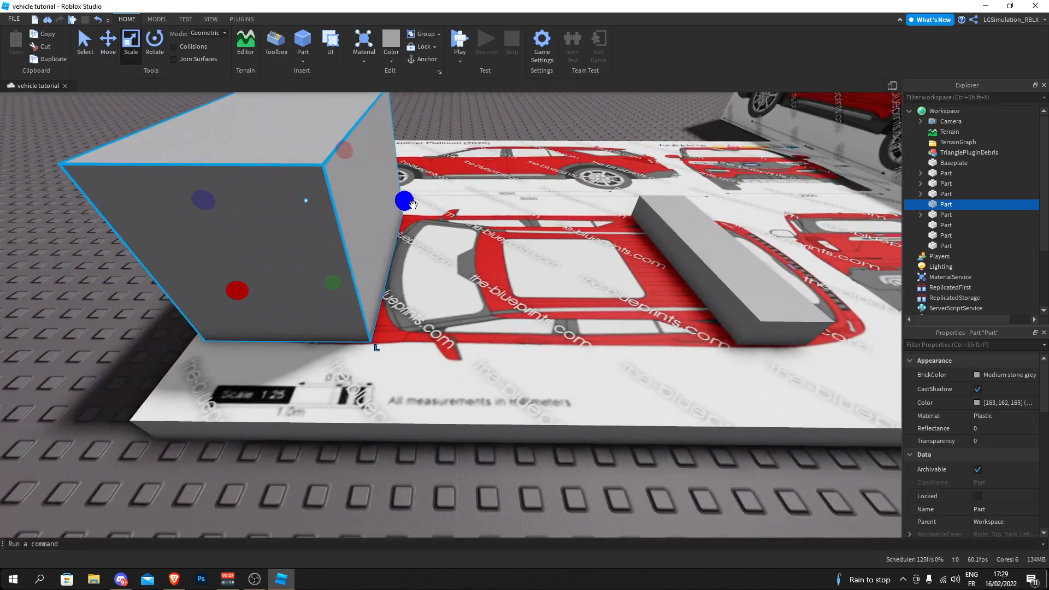
scroll(405, 201, "down", 2)
scroll(405, 201, "up", 5)
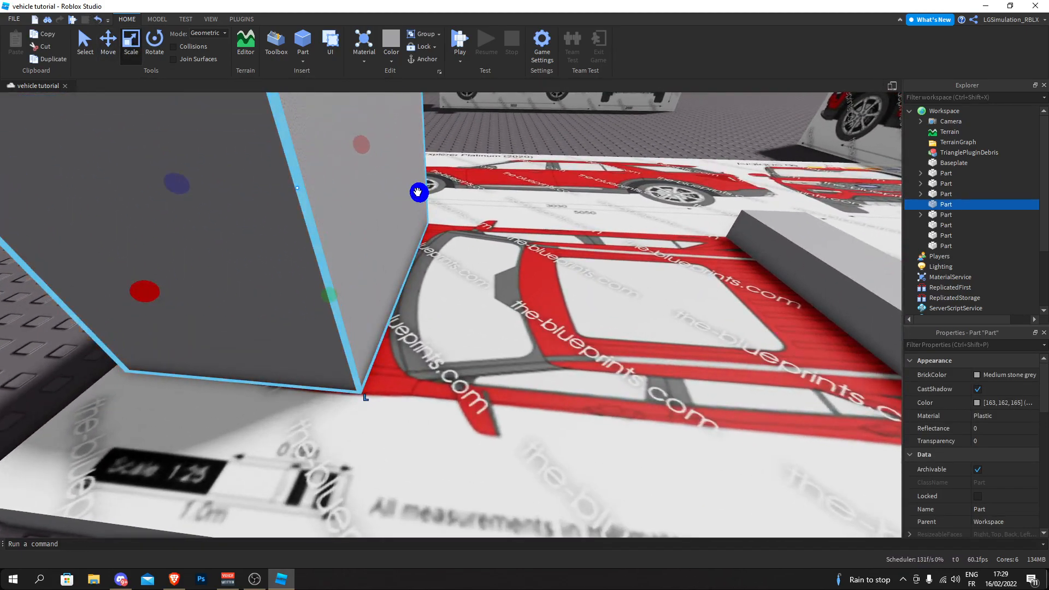
- Examine how the hood block's rear edge and corners line up with the windscreen on the flat top view
right_click_drag(418, 393, 435, 374)
scroll(418, 393, "up", 4)
left_click(418, 393)
scroll(420, 392, "down", 5)
scroll(435, 374, "up", 4)
scroll(435, 374, "up", 2)
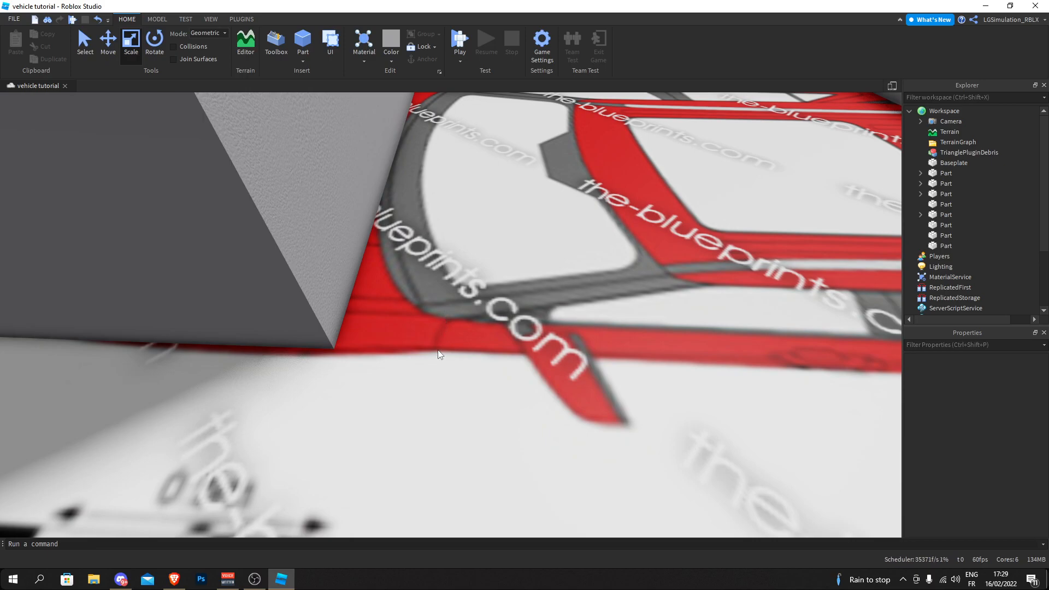
right_click_drag(435, 331, 436, 330)
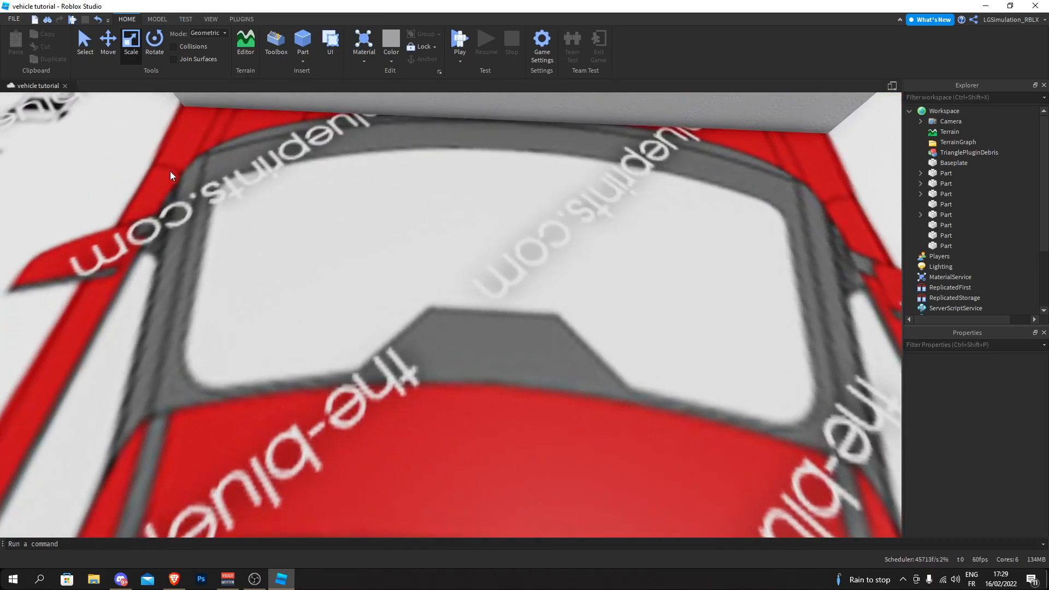
right_click_drag(504, 189, 503, 190)
scroll(503, 190, "down", 3)
left_click(373, 171)
scroll(372, 171, "up", 2)
right_click_drag(373, 171, 372, 172)
left_click_drag(390, 118, 457, 124)
left_click(601, 250)
scroll(602, 249, "down", 6)
right_click_drag(394, 168, 395, 167)
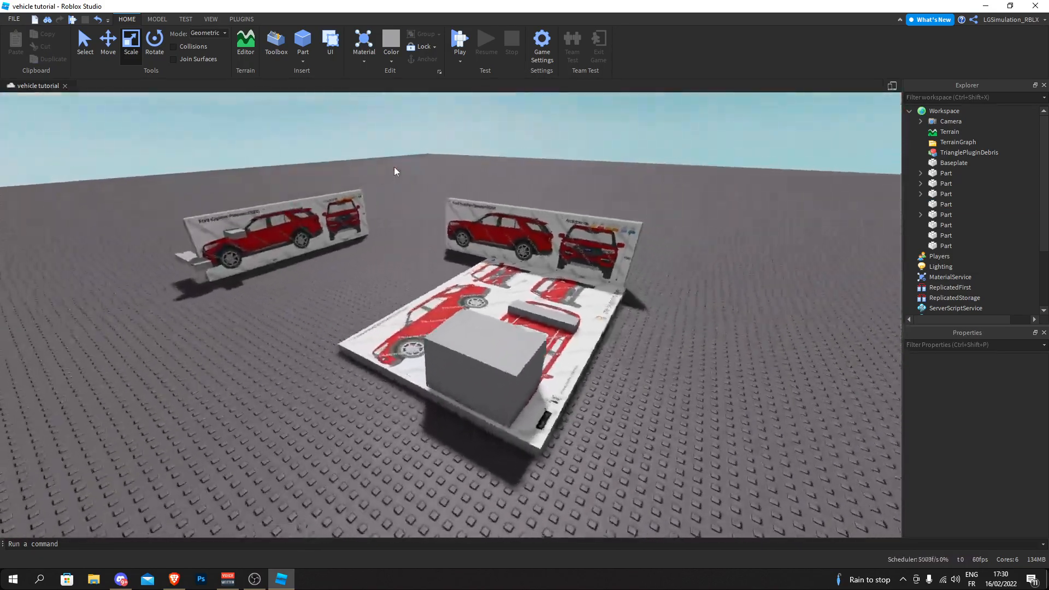
key("d")
right_click_drag(310, 228, 410, 284)
left_click(416, 285)
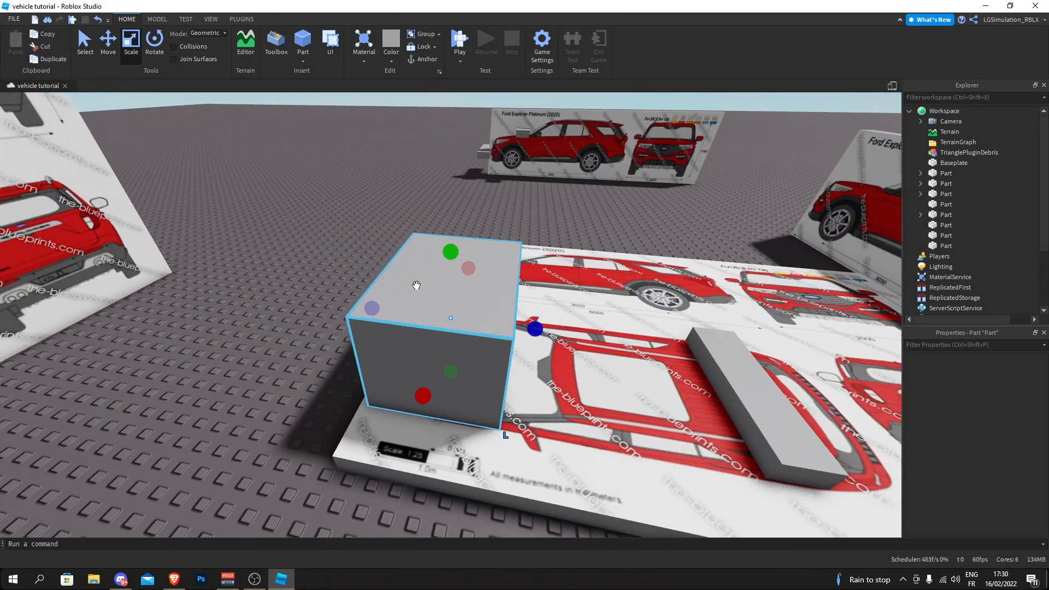
left_click(109, 49)
key("a")
right_click_drag(358, 233, 358, 232)
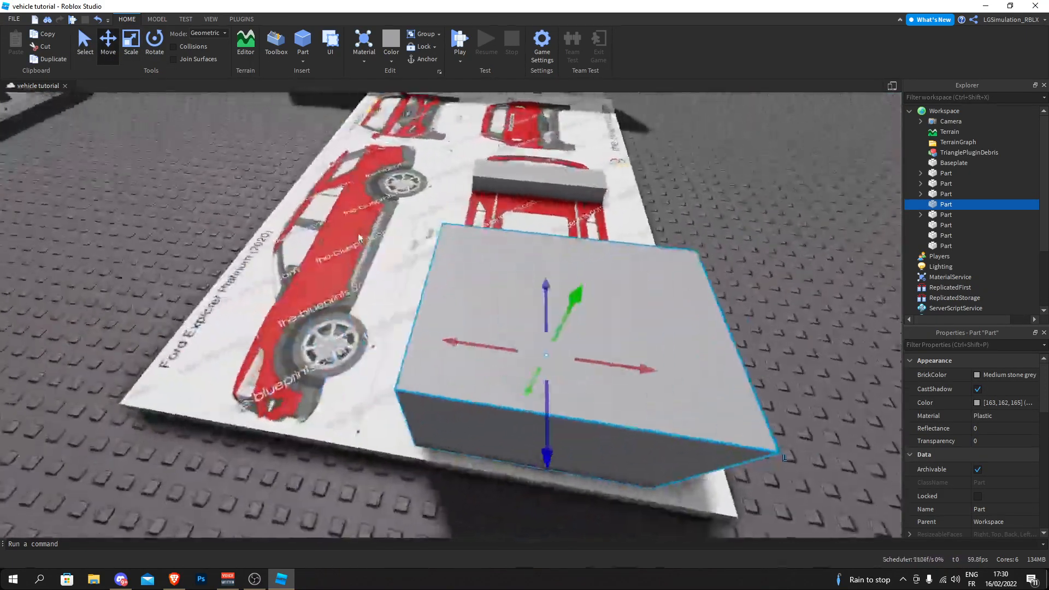
left_click(268, 166)
right_click_drag(261, 220, 320, 225)
key("d")
key("w")
key("w")
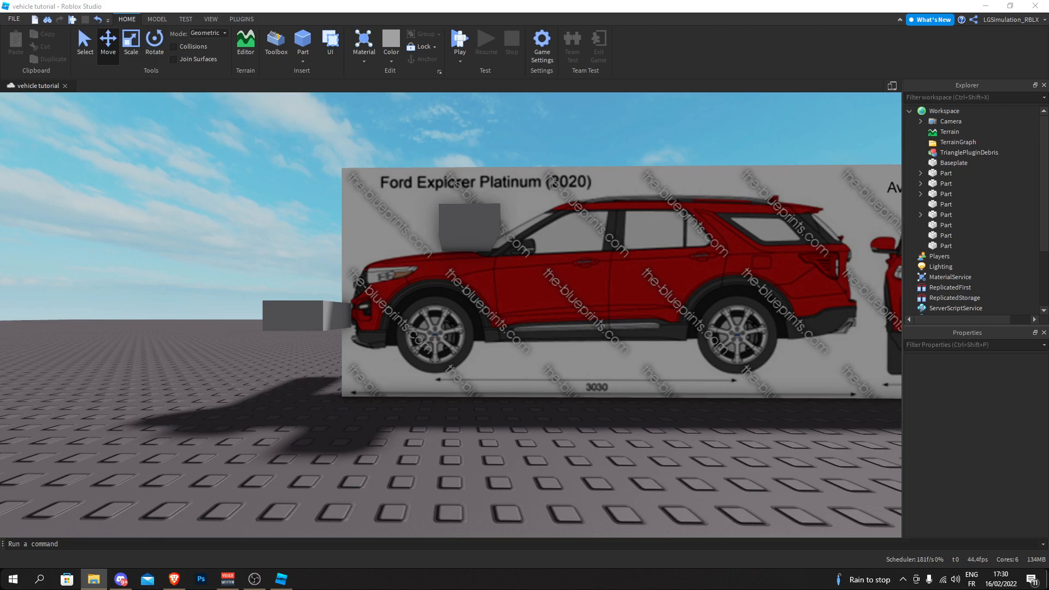
- Bring the wheel-arch union into the scene in front of the front wheel on the upright side view
right_click_drag(370, 323, 253, 323)
key("f")
left_click(293, 196)
left_click(427, 298)
right_click_drag(426, 298, 408, 342)
key("w")
key("r")
left_click_drag(408, 342, 369, 343)
key("w")
right_click_drag(370, 343, 370, 344)
left_click_drag(391, 397, 386, 332)
key("d")
right_click_drag(386, 333, 386, 333)
mouse_move(507, 351)
left_mouse_down()
mouse_move(525, 349)
mouse_move(523, 340)
left_mouse_up()
key("a")
right_click_drag(523, 340, 523, 340)
- Color the wheel-arch union Fossil and enable UsePartColor
left_click(391, 61)
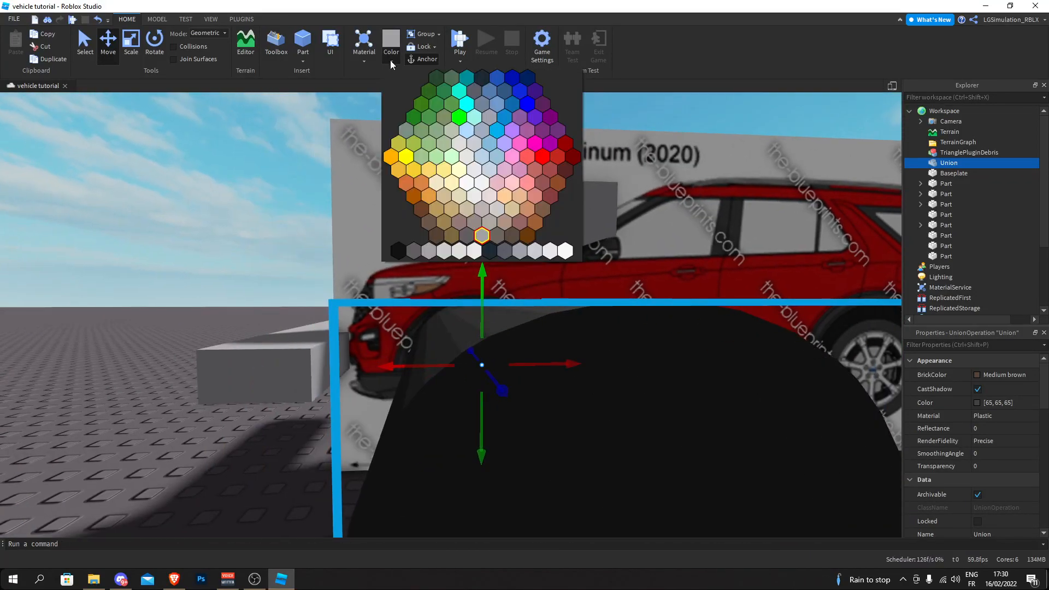
left_click(521, 252)
key("a")
scroll(1004, 403, "down", 3)
right_click_drag(457, 250, 445, 255)
left_click(979, 441)
- Align the wheel-arch union with the side view's front wheel arch and scale it to 4.043 × 3.619 × 13.341 studs
left_click_drag(437, 231, 438, 244)
key("d")
right_click_drag(438, 244, 438, 243)
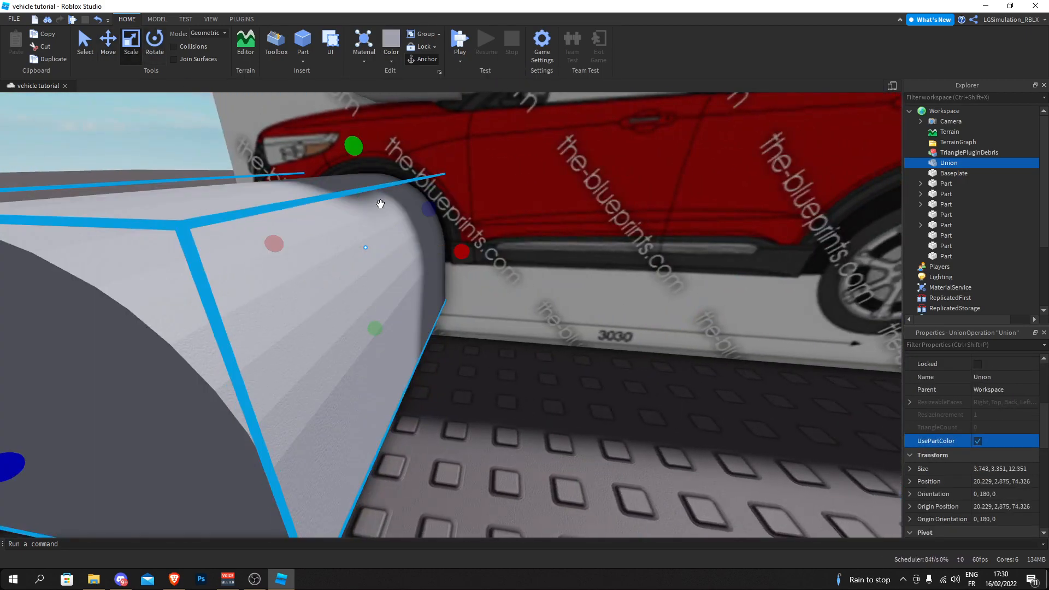
left_click_drag(460, 254, 459, 254, "ctrl+shift")
key("a")
right_click_drag(458, 253, 457, 252)
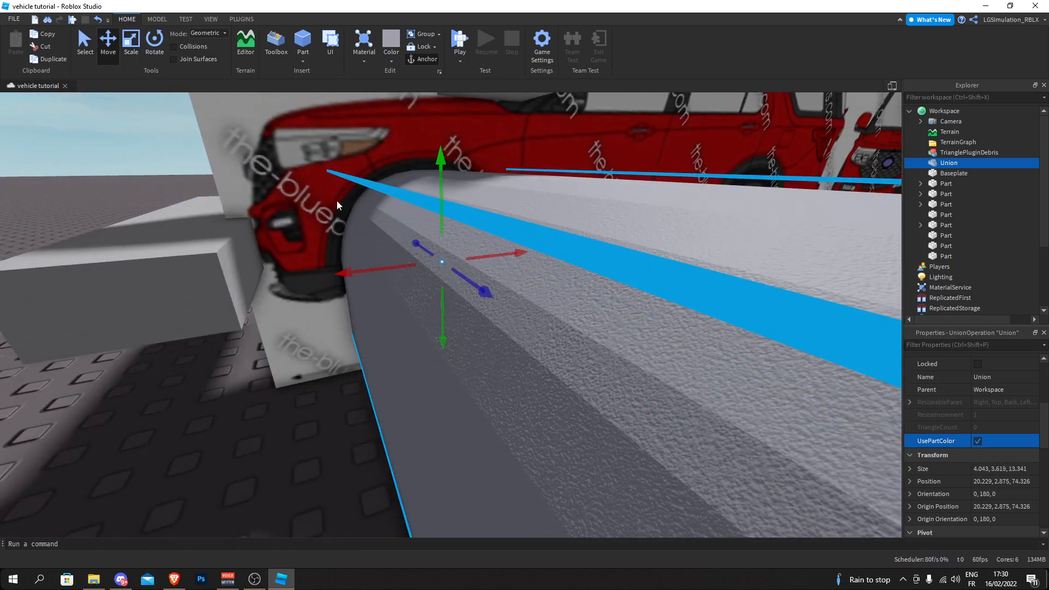
- Slide the wheel-arch union sideways through the hood block on the flat blueprint and duplicate it, shifting the copy along the same axis
left_click_drag(417, 244, 464, 198)
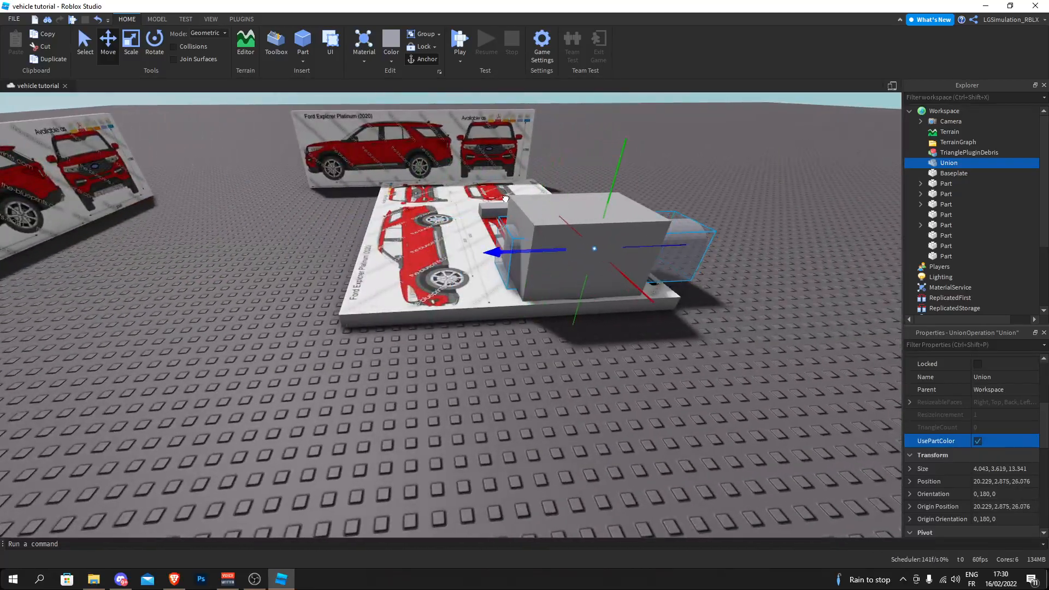
key("ctrl+d")
left_click_drag(486, 262, 412, 231)
left_click(321, 263)
right_click_drag(321, 263, 550, 241)
left_click(358, 295)
right_click_drag(335, 277, 315, 273)
- Cut the wheel arch out of the hood block using Negate and Union on the block and the arch shape
left_click(158, 19)
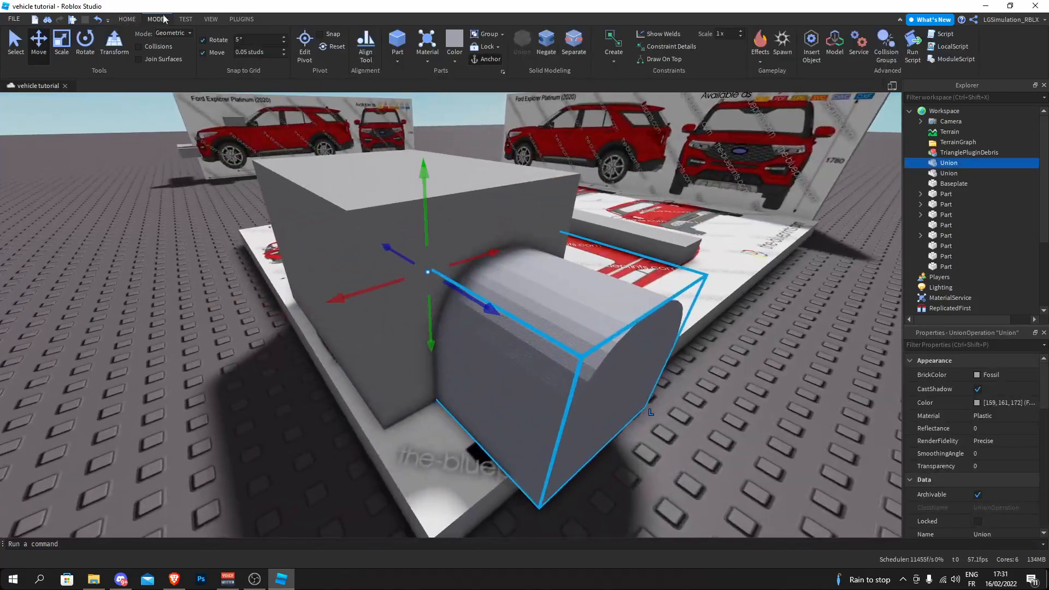
left_click(550, 46)
left_click(539, 44)
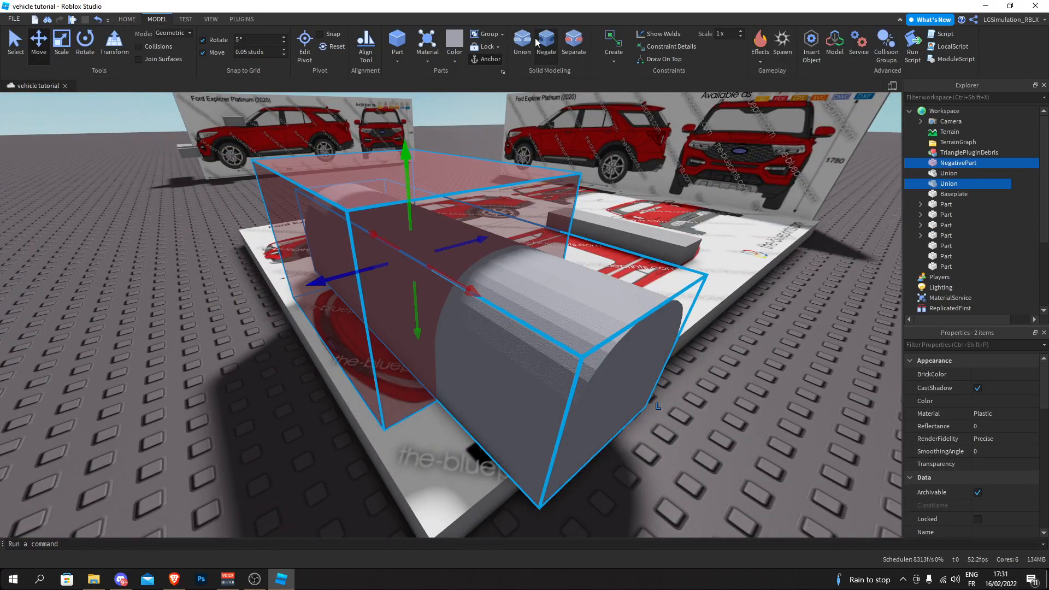
left_click(538, 44)
left_click(523, 43)
left_click(159, 274)
right_click_drag(159, 273, 158, 273)
key("s")
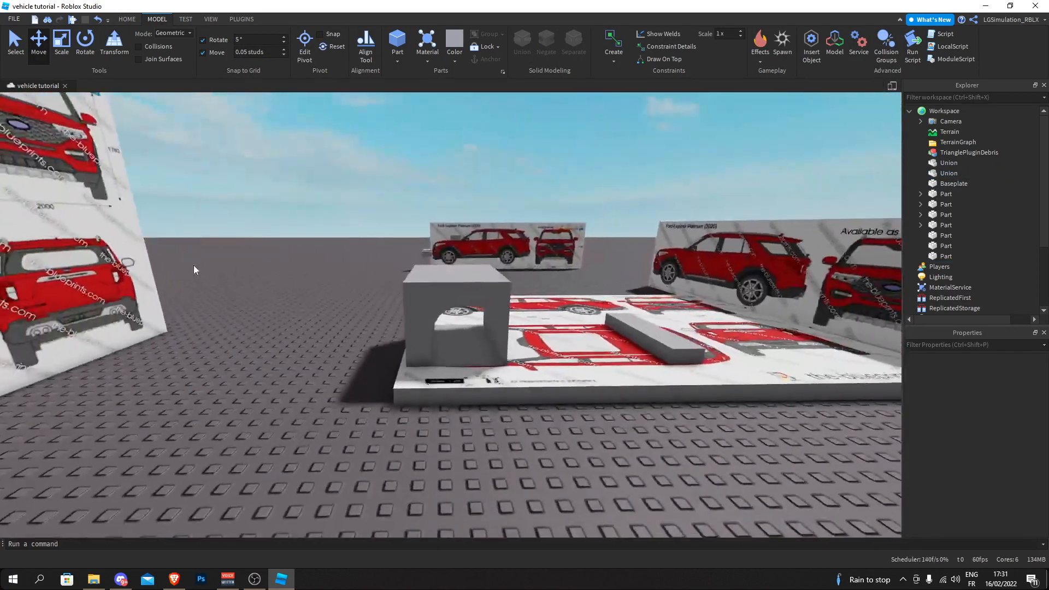
right_click_drag(277, 242, 279, 242)
key("w")
- Adjust the Lighting service's properties to brighten the scene and remove the cast shadows
left_click(512, 263)
right_click_drag(526, 254, 529, 253)
key("s")
key("d")
left_click_drag(1044, 203, 1041, 264)
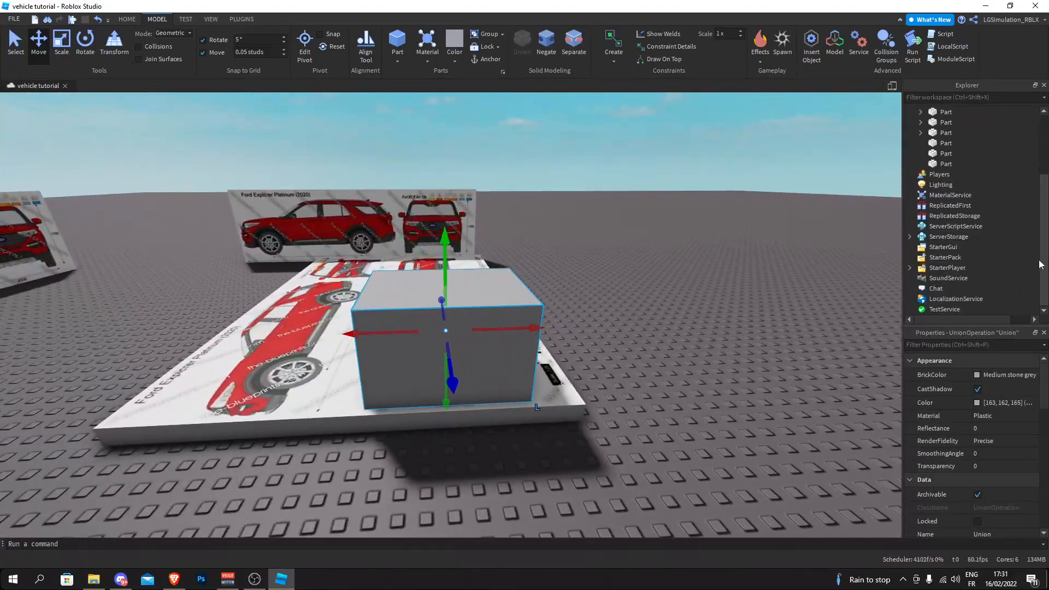
left_click(926, 186)
scroll(984, 415, "down", 5)
left_click(981, 375)
left_click(981, 388)
- Set the move increment to 10 studs and shift the hood block with the wheel-arch cutout well clear of the flat blueprint
left_click(686, 297)
key("d")
right_click_drag(686, 298, 654, 284)
key("s")
key("w")
left_click(457, 284)
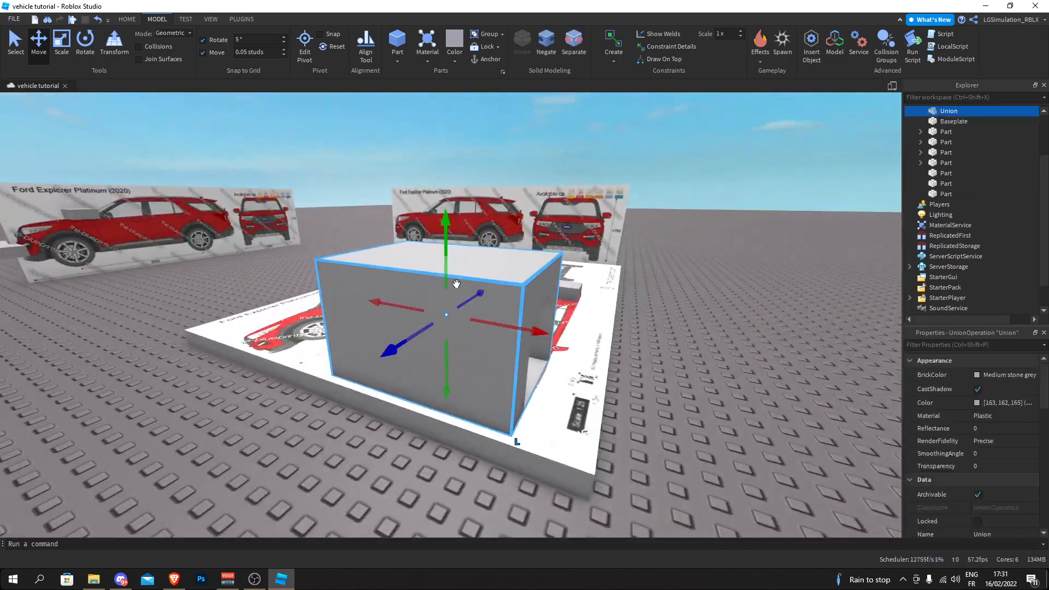
right_click_drag(456, 284, 456, 284)
key("a")
key("w")
key("s")
right_click_drag(320, 213, 349, 225)
key("w")
left_click(257, 51)
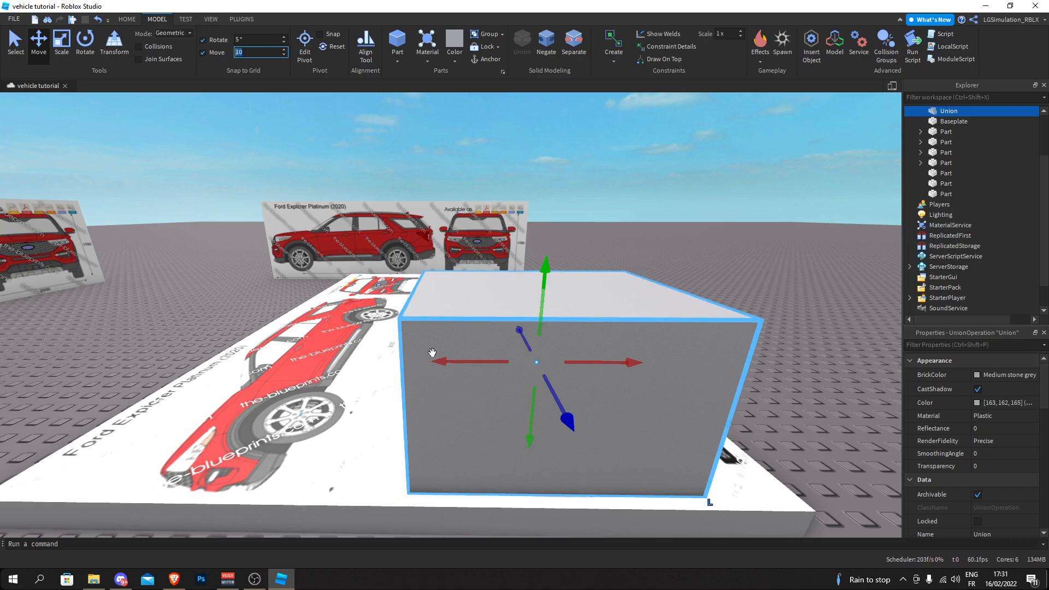
left_click_drag(448, 362, 457, 363)
right_click_drag(448, 362, 457, 363)
left_click_drag(457, 363, 625, 313)
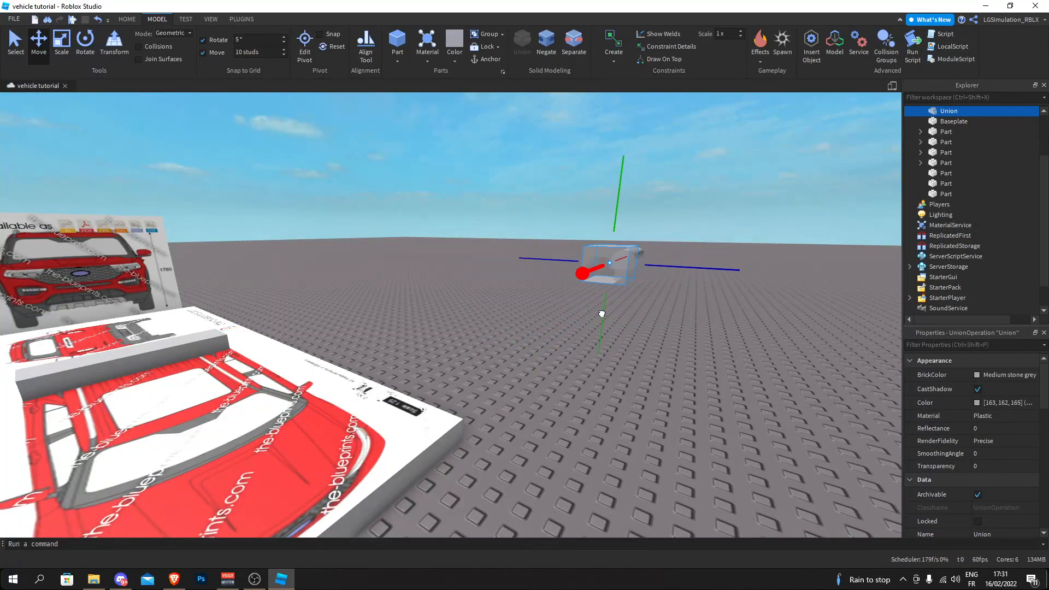
- Deselect the moved hood block and set the move increment to 0.05 studs
left_click(529, 293)
right_click_drag(462, 269, 452, 261)
key("a")
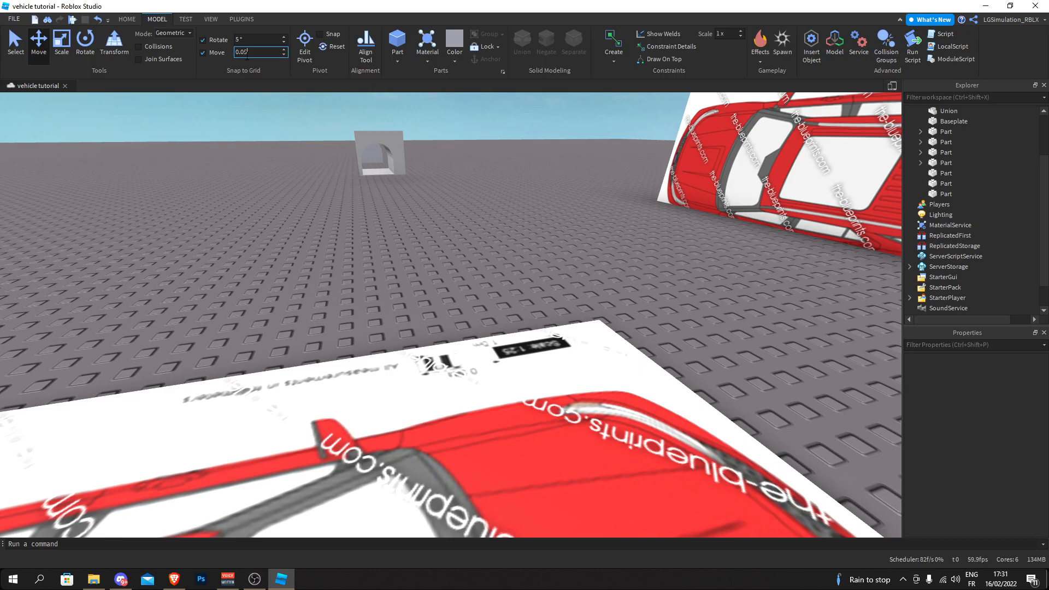
- Examine the curved front outline of the hood on the flat top-view blueprint from both sides
right_click_drag(310, 228, 382, 211)
key("d")
key("s")
right_click_drag(517, 327, 518, 327)
key("w")
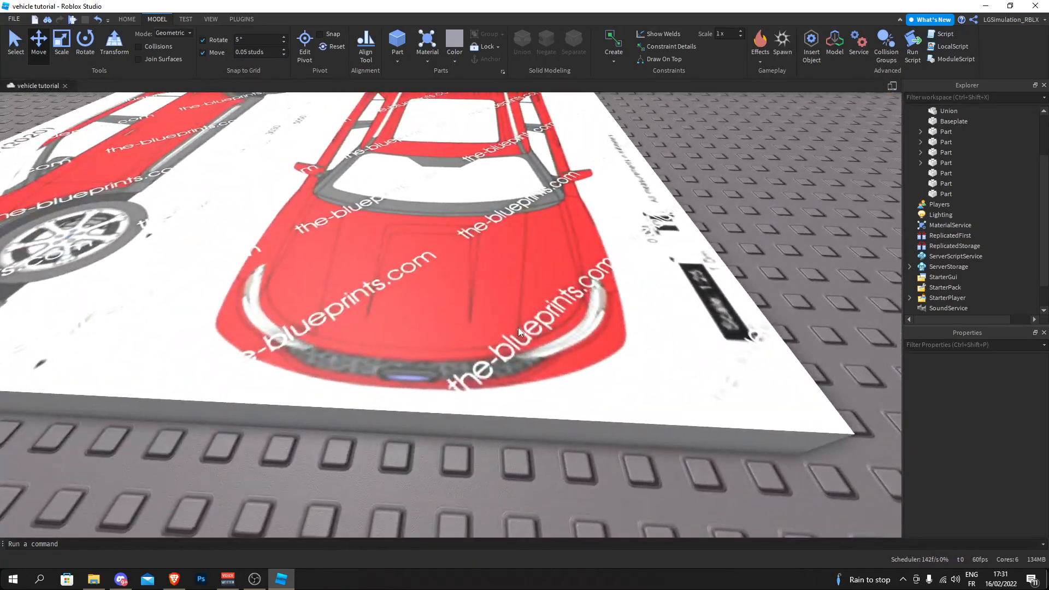
key("s")
key("w")
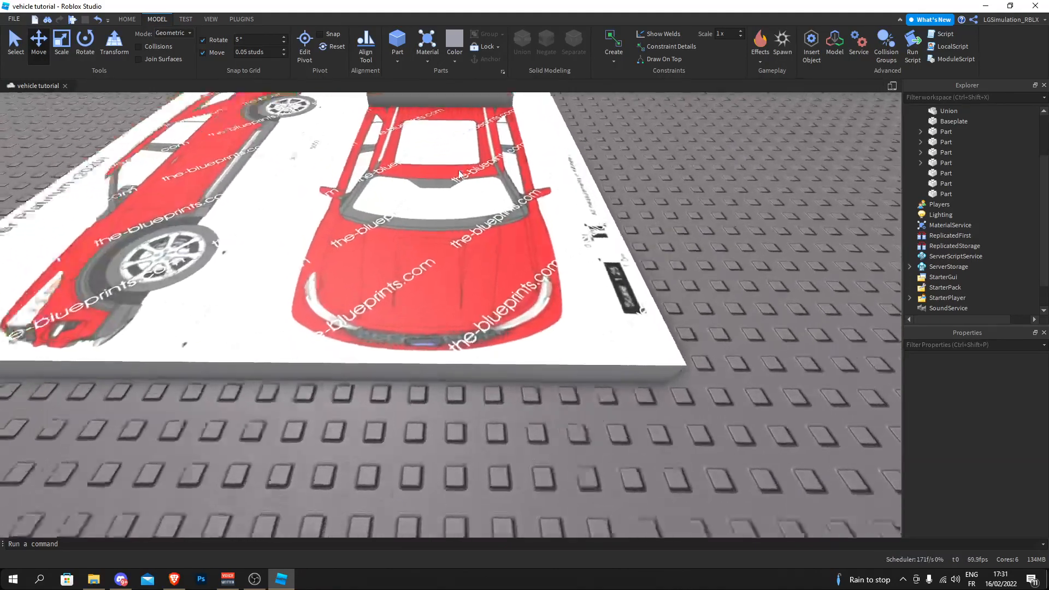
left_click(405, 59)
right_click_drag(464, 225, 362, 236)
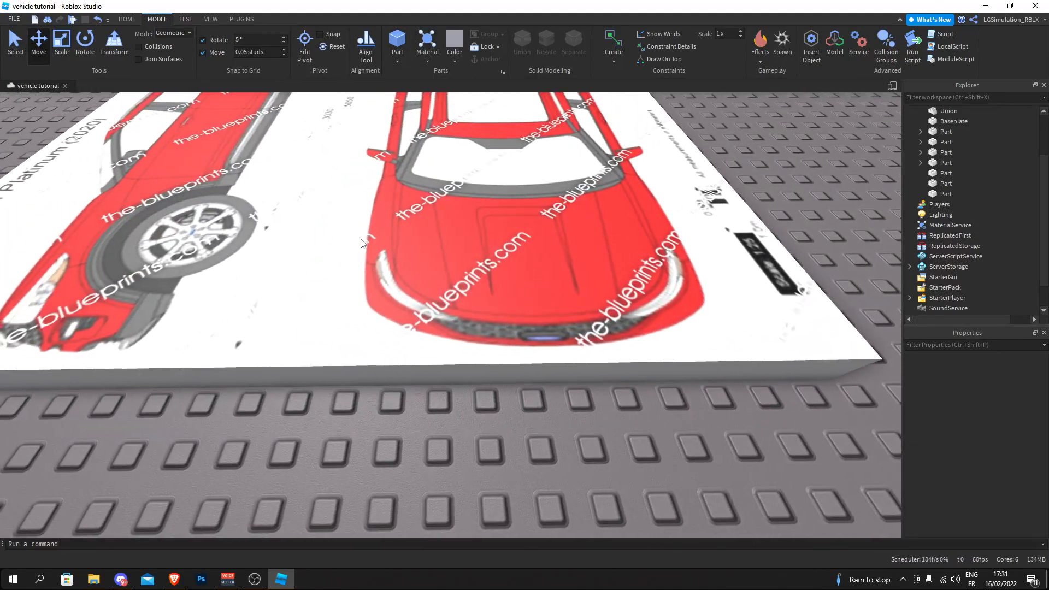
key("w")
right_click_drag(481, 303, 330, 345)
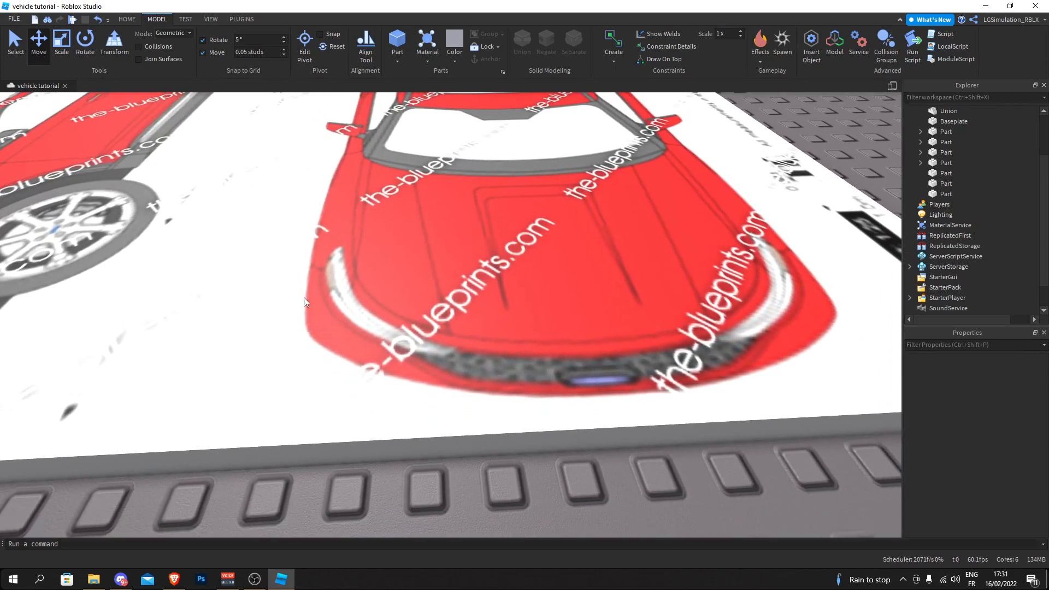
key("d")
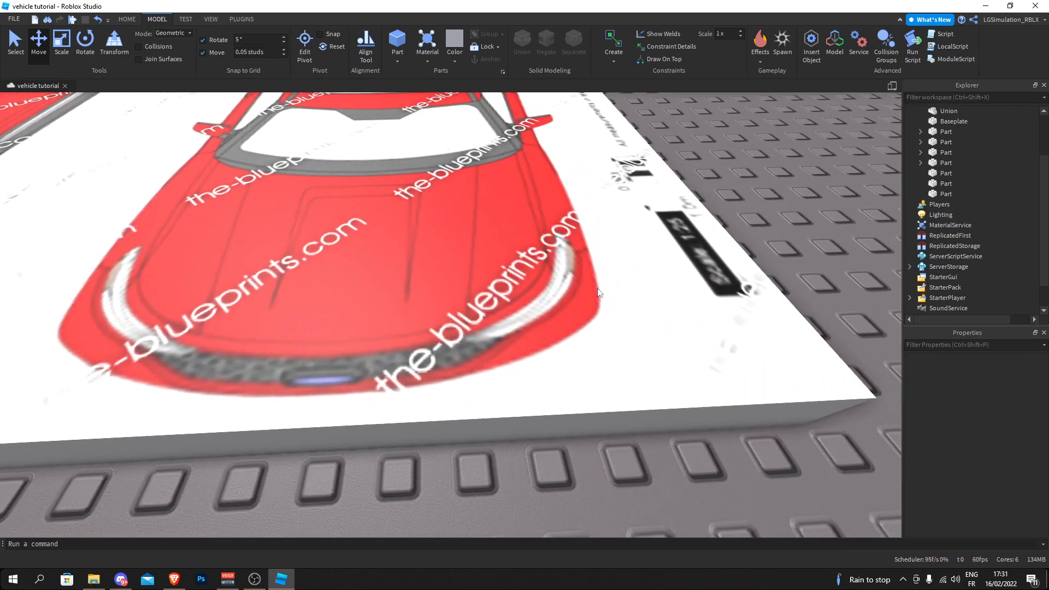
key("a")
- Insert a wedge part and bring it to the front corner of the hood on the flat blueprint
left_click(406, 57)
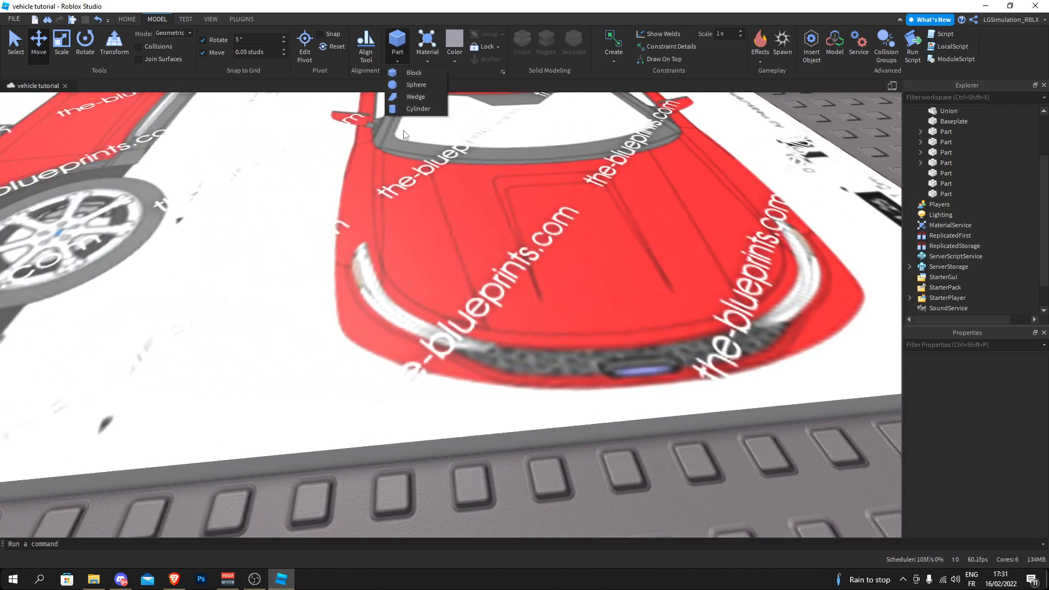
left_click(398, 101)
left_click_drag(445, 287, 255, 293)
right_click_drag(262, 295, 255, 293)
left_click_drag(256, 293, 466, 370)
key("d")
right_click_drag(434, 392, 466, 370)
key("d")
left_click_drag(466, 370, 408, 301)
- Rotate and tilt the new wedge so it stands upright with its slope facing the hood's front corner
key("w")
key("r")
key("t")
key("r")
key("t")
key("r")
key("r")
right_click_drag(409, 301, 408, 300)
- Line up the upright wedge with the hood's curved front corner on the top-view blueprint
left_click(338, 211)
right_click_drag(338, 211, 337, 209)
right_click_drag(548, 218, 548, 218)
left_click(356, 171)
right_click_drag(356, 172, 356, 172)
right_click_drag(476, 228, 476, 227)
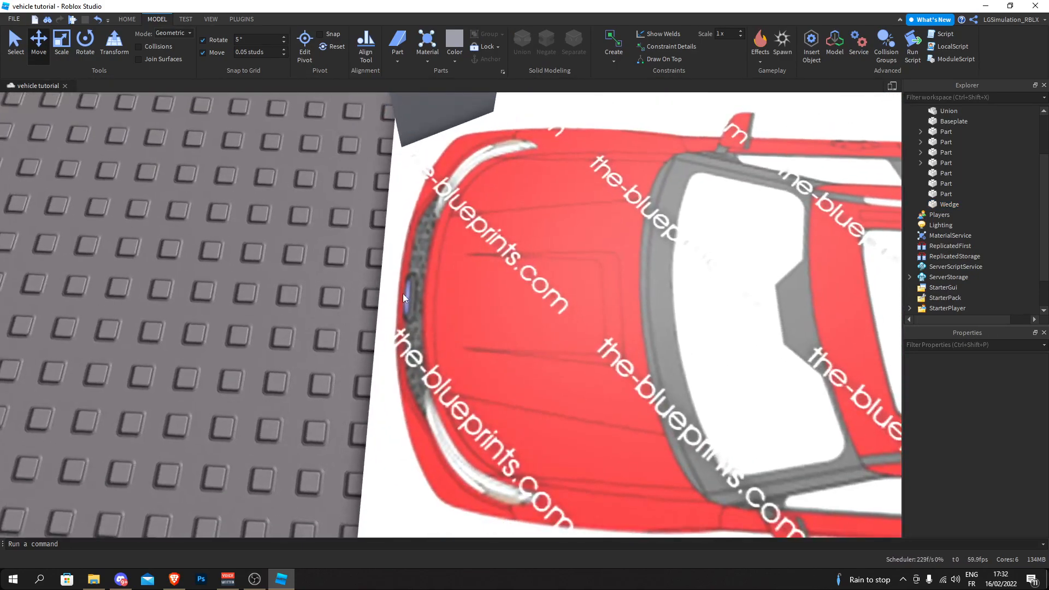
right_click_drag(391, 358, 390, 358)
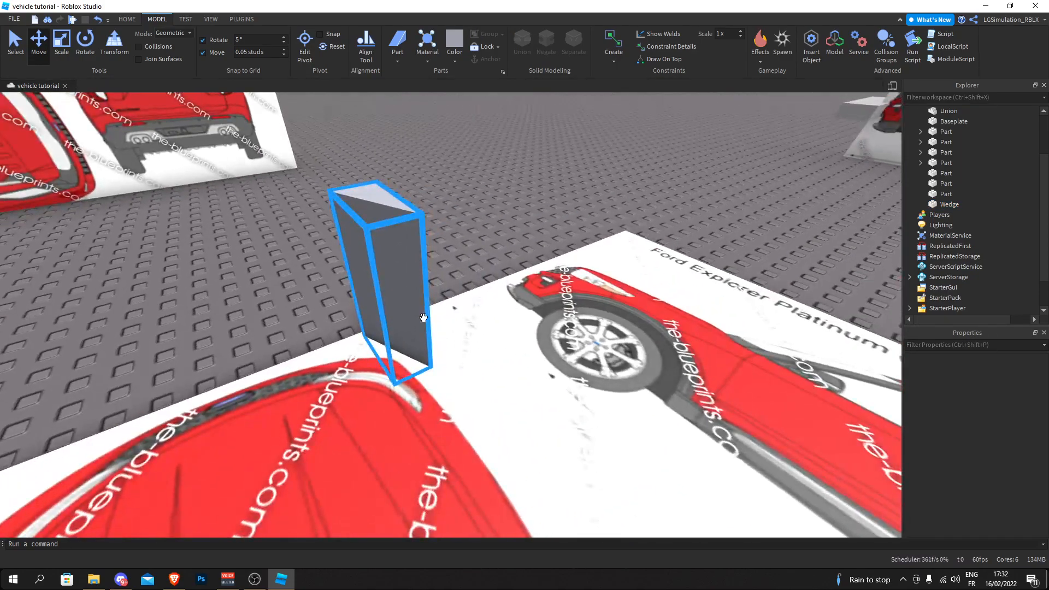
right_click_drag(469, 318, 468, 318)
right_click_drag(424, 273, 424, 274)
left_click(506, 220)
right_click_drag(506, 220, 506, 221)
- Scale the upright wedge so its sloped face follows the outline of the hood's front corner
left_click(62, 39)
right_click_drag(388, 237, 388, 237)
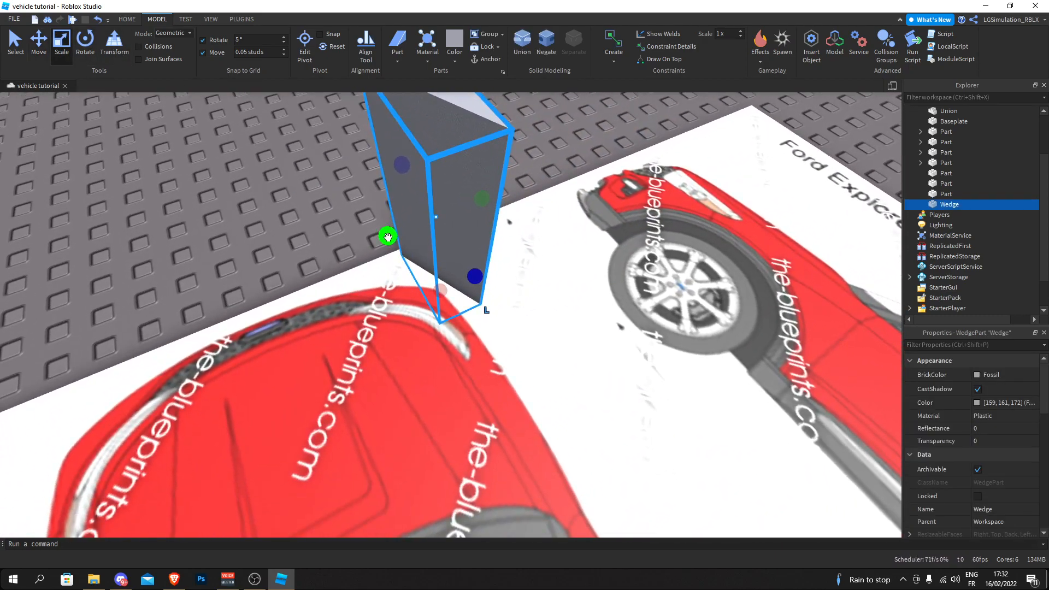
left_click_drag(384, 235, 338, 256)
right_click_drag(322, 257, 322, 256)
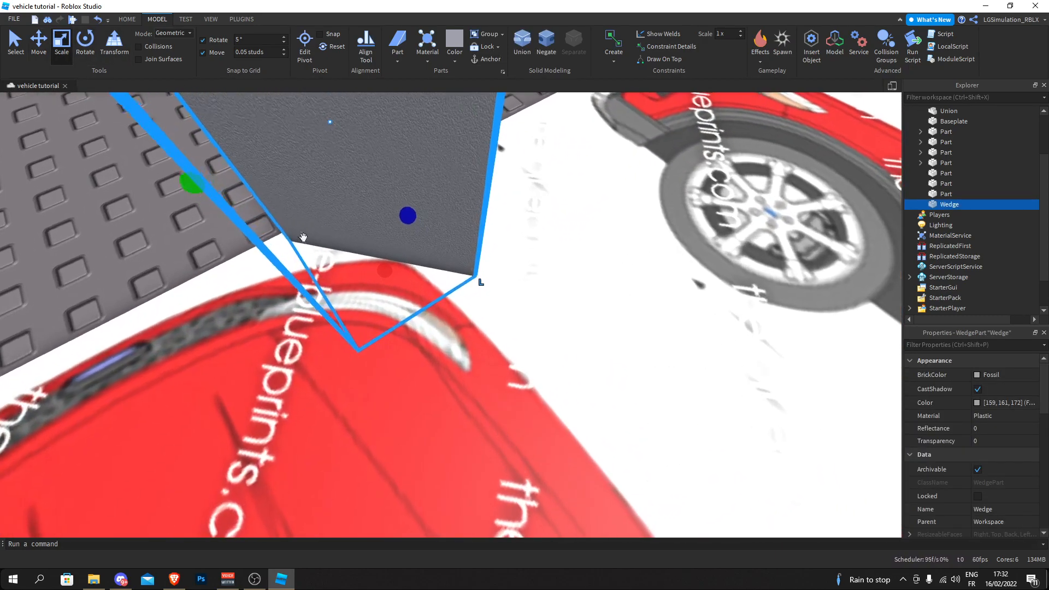
- Duplicate the upright wedge and resize the copy to follow the next segment of the hood's front curve
key("ctrl+d")
left_click_drag(193, 181, 255, 153)
left_click_drag(437, 199, 566, 309)
left_click_drag(331, 180, 319, 188)
left_click(388, 207)
right_click_drag(388, 207, 388, 208)
- Add three more wedge copies and fit them along the remaining curve towards the middle of the hood's front edge
left_click(611, 196)
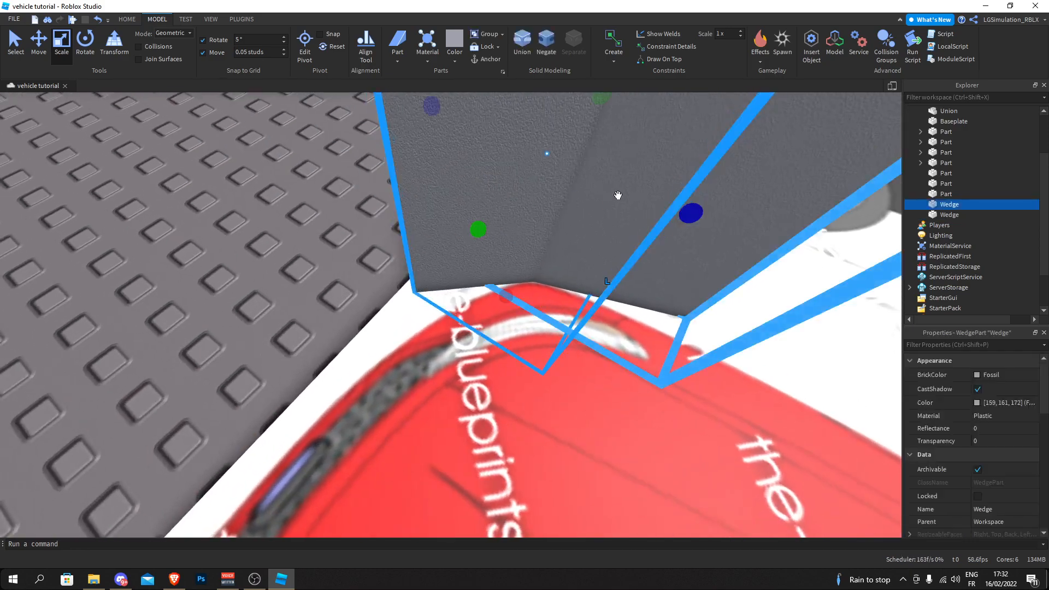
key("ctrl+d")
left_click_drag(691, 213, 597, 174)
right_click_drag(422, 213, 423, 213)
left_click_drag(373, 231, 462, 234)
key("ctrl+d")
left_click_drag(743, 266, 566, 237)
key("ctrl+d")
left_click(99, 295)
right_click_drag(335, 238, 366, 201)
- Select the five wedges tracing the front corner and union them into one piece
scroll(328, 234, "down", 8)
scroll(367, 201, "up", 4)
scroll(363, 198, "down", 6)
left_click_drag(363, 198, 678, 411)
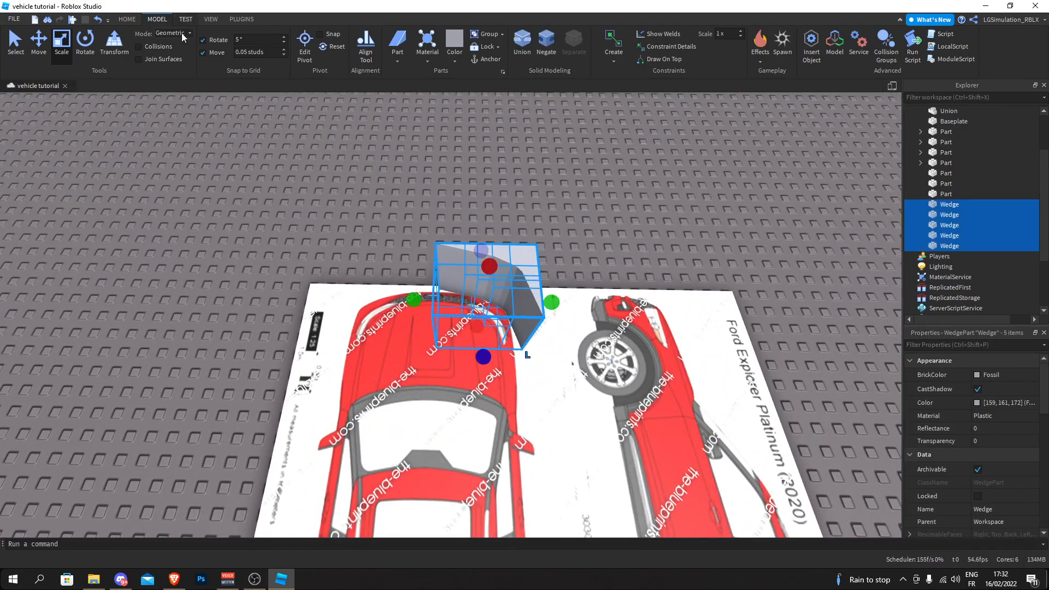
key("w")
left_click(532, 43)
- Duplicate the curved corner piece and rotate the copy to face the opposite way
left_click(94, 47)
scroll(343, 235, "up", 4)
right_click_drag(343, 238, 347, 218)
scroll(350, 227, "down", 3)
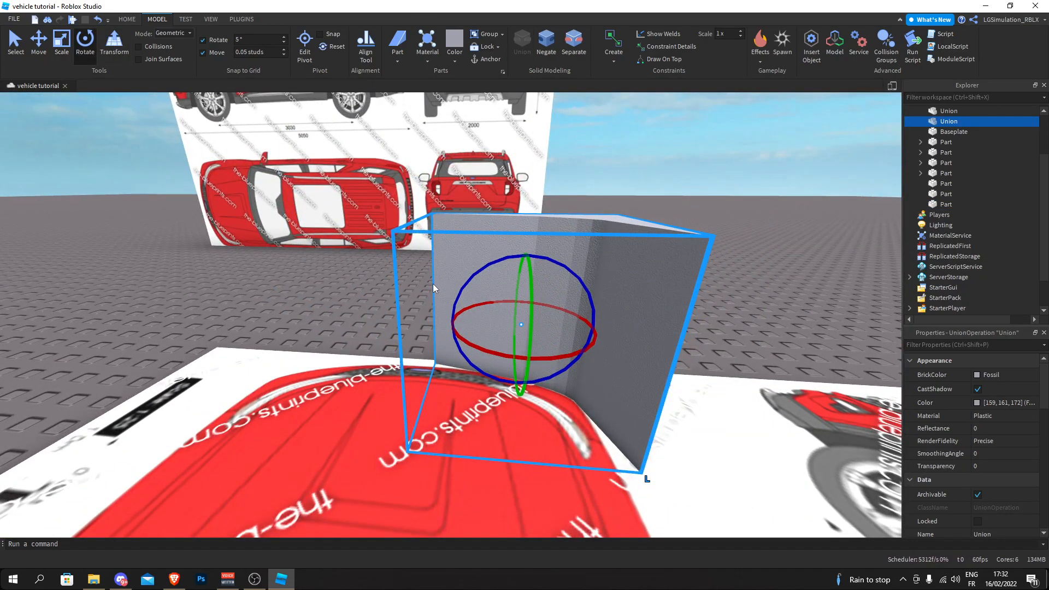
right_click_drag(433, 284, 479, 269)
key("ctrl+d")
left_click_drag(476, 266, 501, 398)
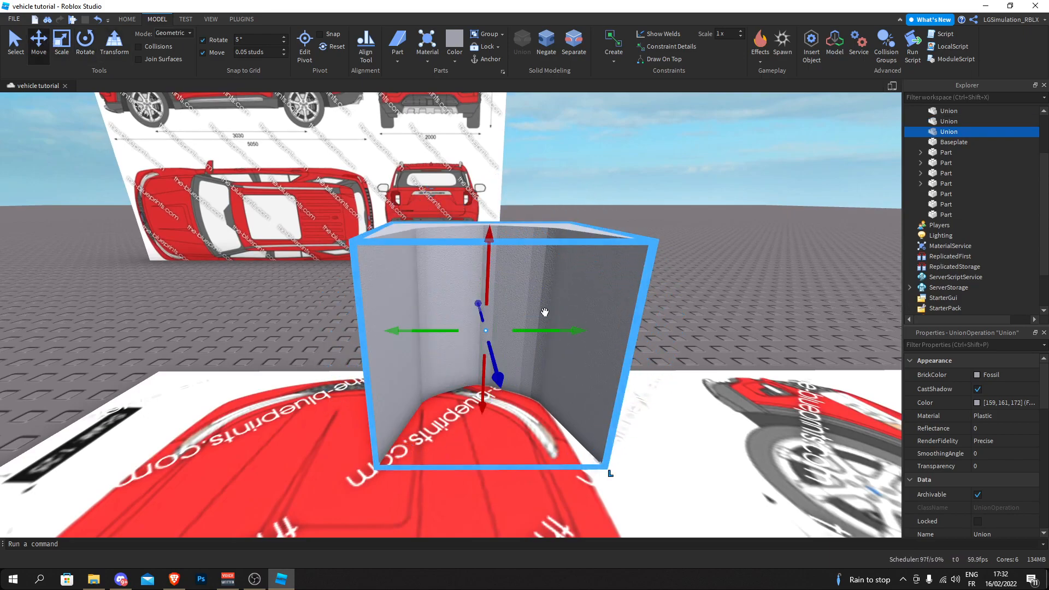
- Move the rotated corner copy across to the hood's opposite front corner on the blueprint
scroll(543, 311, "up", 5)
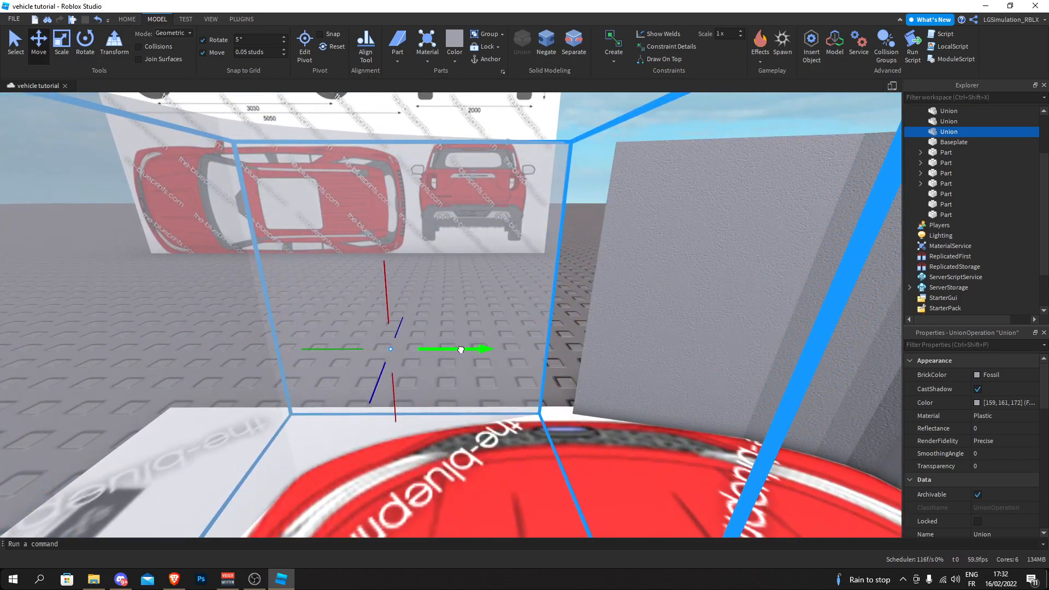
left_click_drag(458, 349, 460, 349)
scroll(460, 349, "down", 5)
right_click_drag(460, 349, 466, 373)
left_click(578, 182)
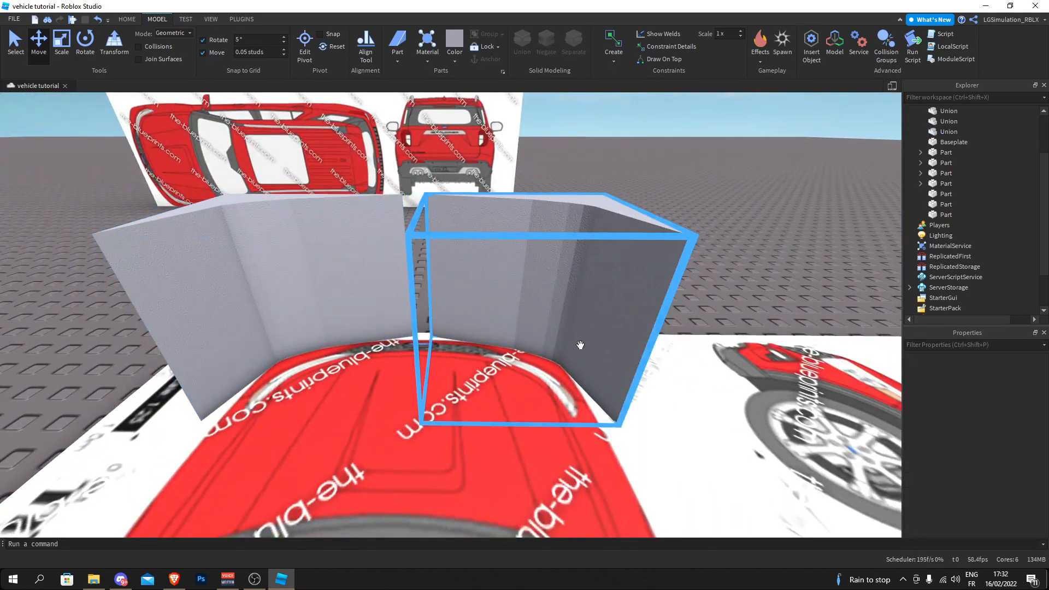
scroll(581, 347, "down", 5)
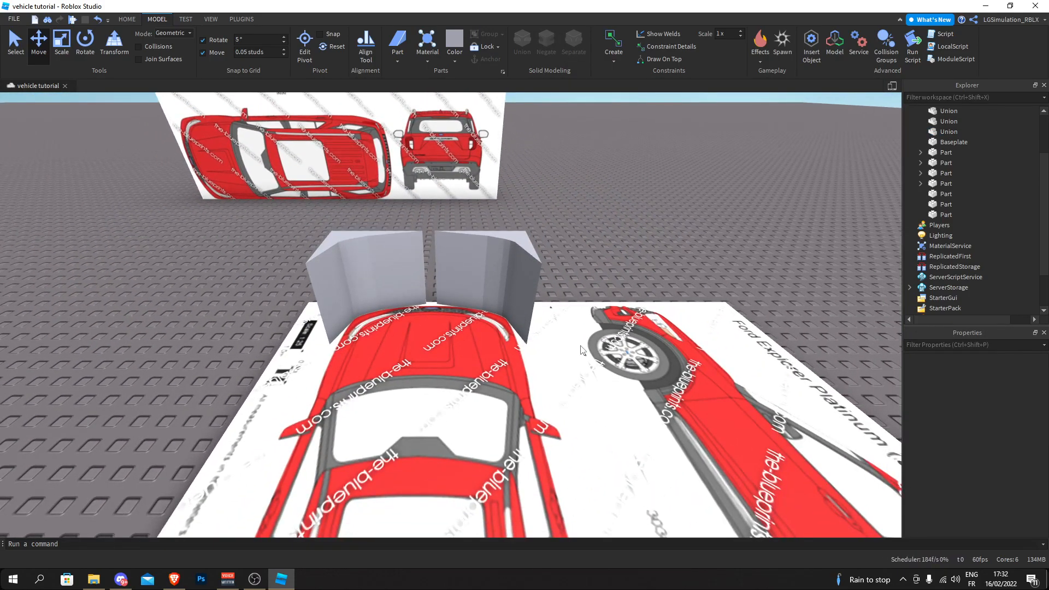
right_click_drag(581, 345, 581, 345)
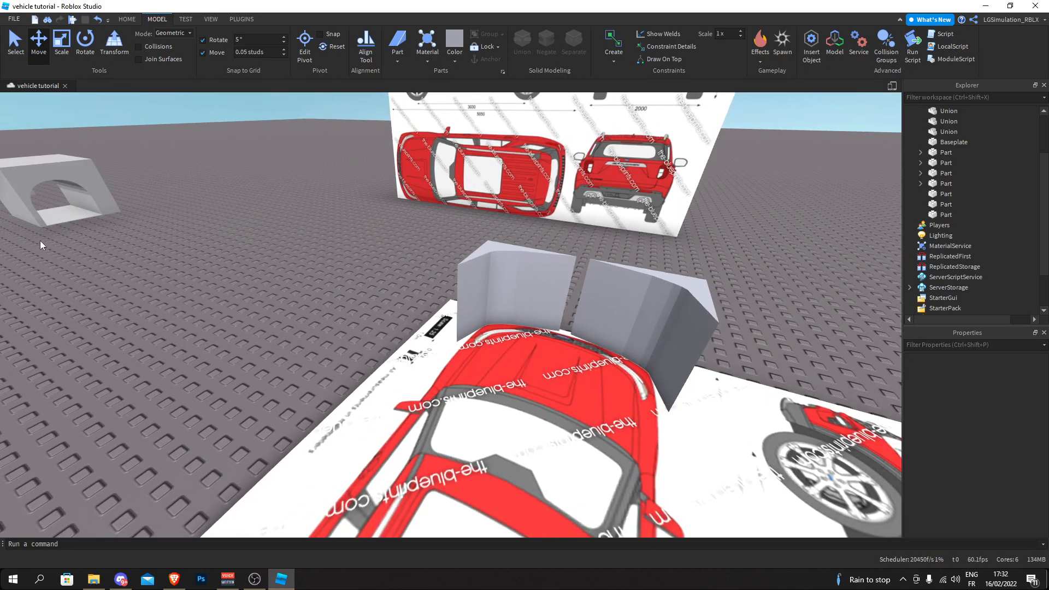
- Set the move increment to 10 studs, duplicate the wheel-arch hood block and move one back onto the flat blueprint
left_click(42, 180)
right_click_drag(179, 215, 185, 133)
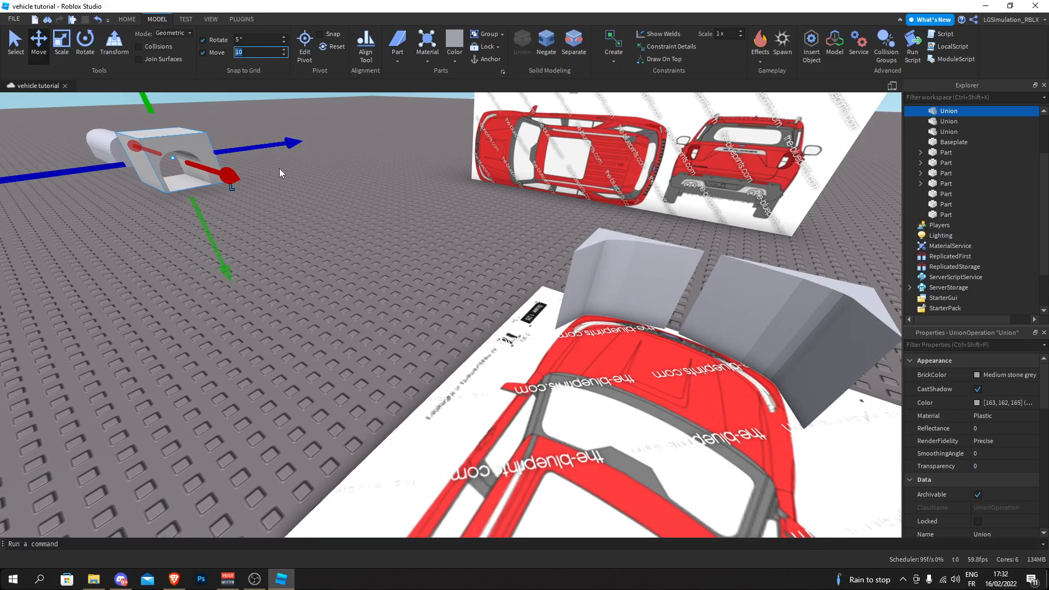
right_click_drag(280, 168, 280, 169)
key("ctrl+d")
left_click_drag(147, 107, 712, 281)
- Separate the curved corner union into its wedges and delete the rotated copy on the opposite corner
left_click(424, 244)
right_click_drag(424, 244, 424, 244)
scroll(424, 243, "up", 6)
right_click_drag(552, 313, 552, 313)
left_click(552, 313)
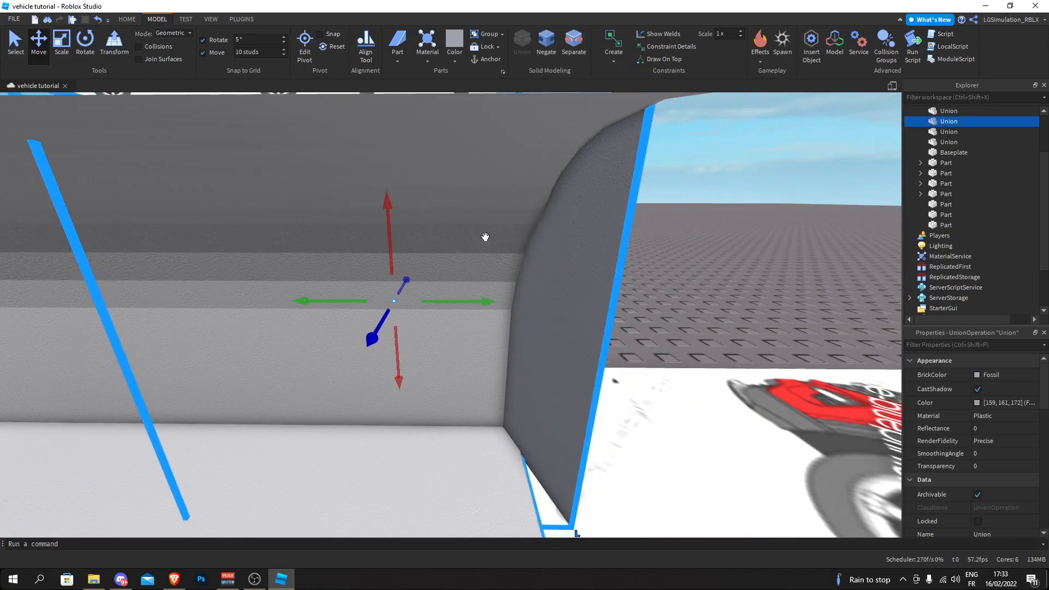
left_click(569, 55)
left_click(726, 266)
right_click_drag(726, 266, 364, 278)
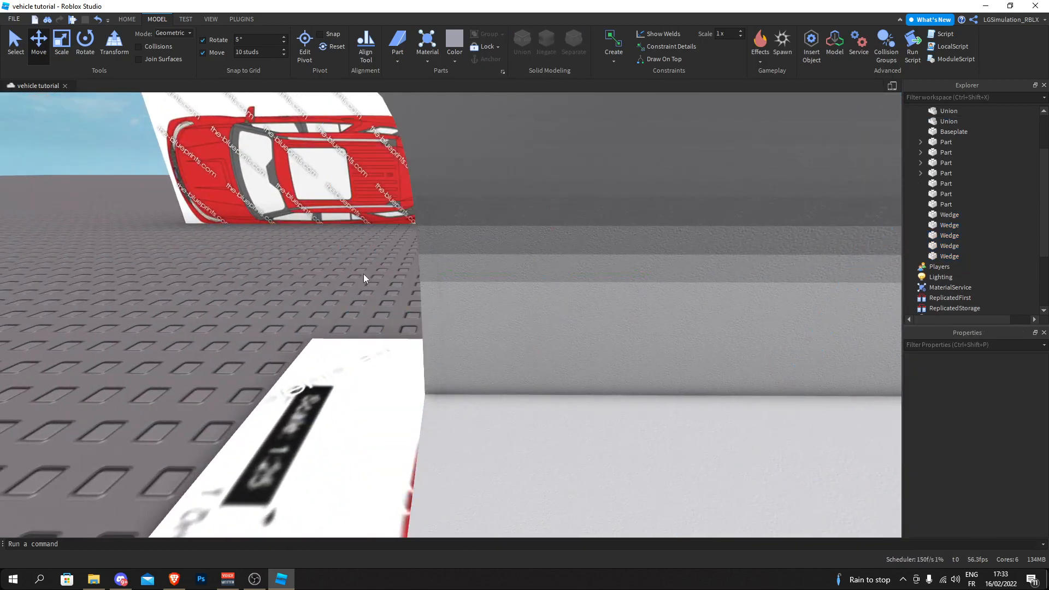
- Set the move increment to 0.05 studs and resize the outermost wedge beside the hood block's wheel arch
scroll(364, 275, "down", 3)
key("d")
scroll(364, 275, "up", 3)
right_click(364, 274)
left_click(503, 265)
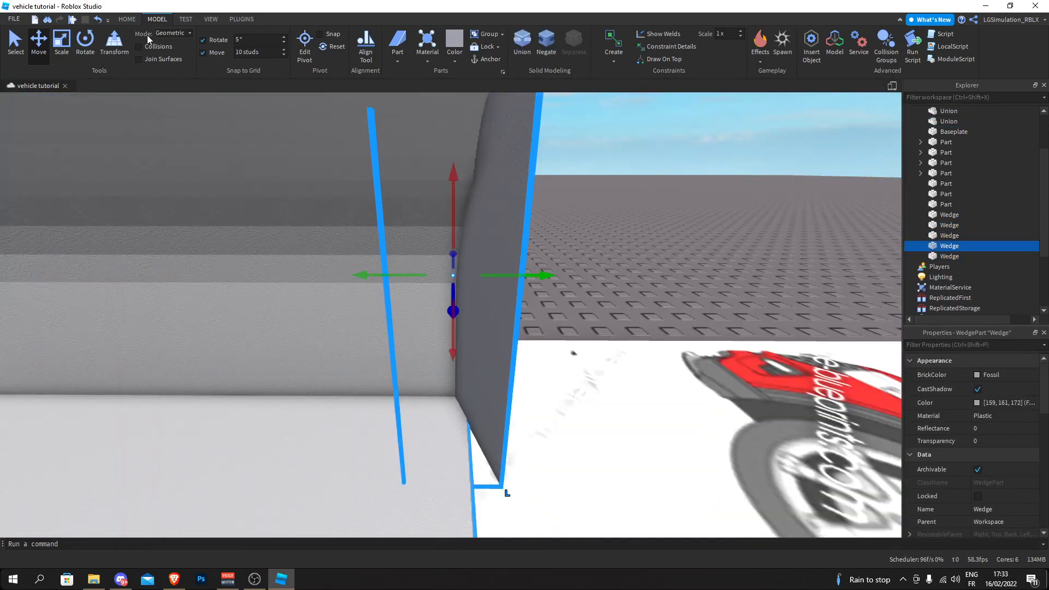
left_click(61, 39)
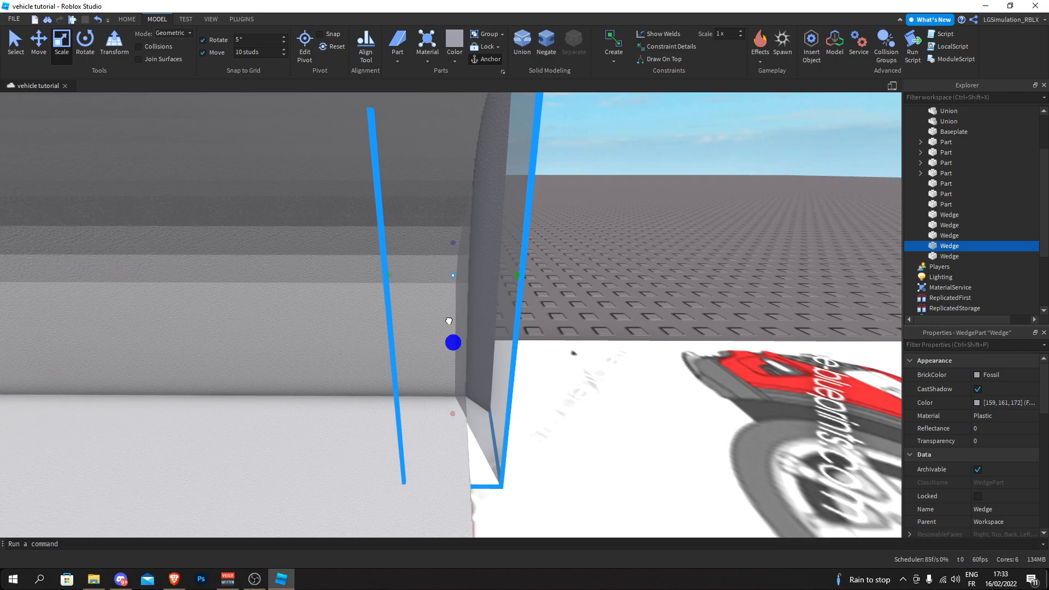
right_click_drag(408, 270, 412, 302)
scroll(413, 303, "down", 3)
scroll(412, 302, "up", 3)
left_click_drag(506, 460, 491, 391)
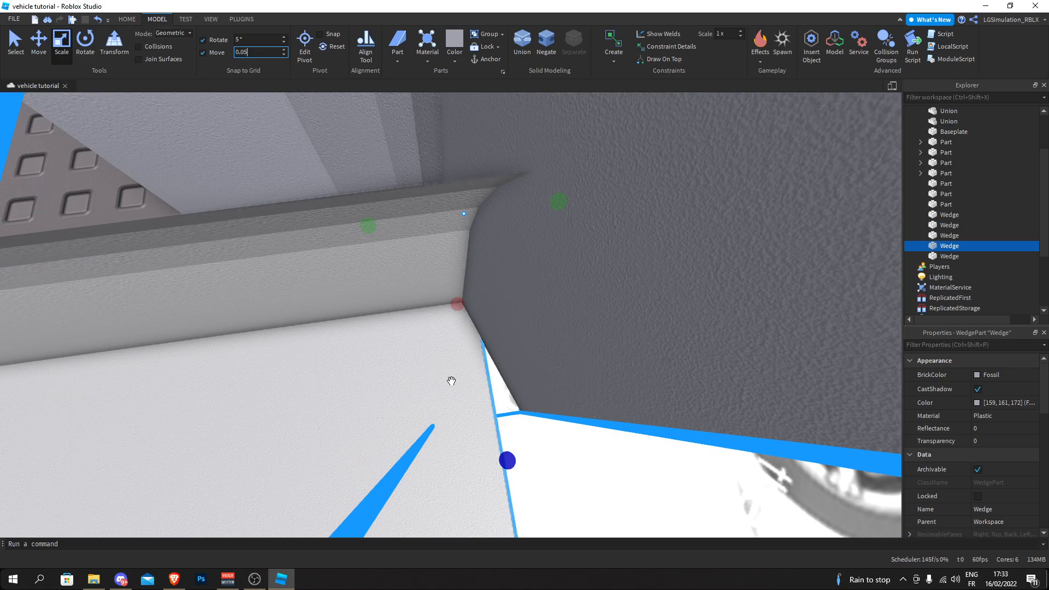
left_click_drag(509, 460, 507, 333)
- Check how the resized outer wedge fits against the hood block's front corner and wheel arch
scroll(508, 333, "down", 3)
scroll(508, 334, "up", 3)
right_click_drag(508, 333, 508, 334)
left_click_drag(360, 267, 362, 259)
right_click_drag(362, 260, 362, 259)
right_click_drag(360, 436, 361, 436)
left_click_drag(283, 401, 264, 415)
right_click_drag(272, 408, 273, 410)
key("f")
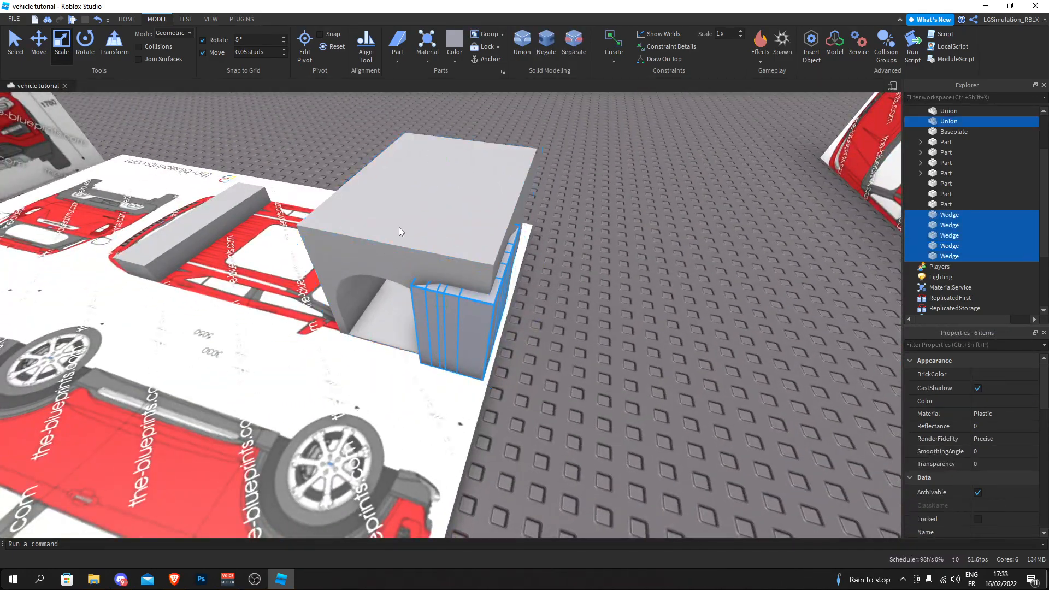
- Select all five front corner wedges and union them into a single curved piece
left_click(399, 227, "ctrl")
right_click_drag(399, 227, 399, 228)
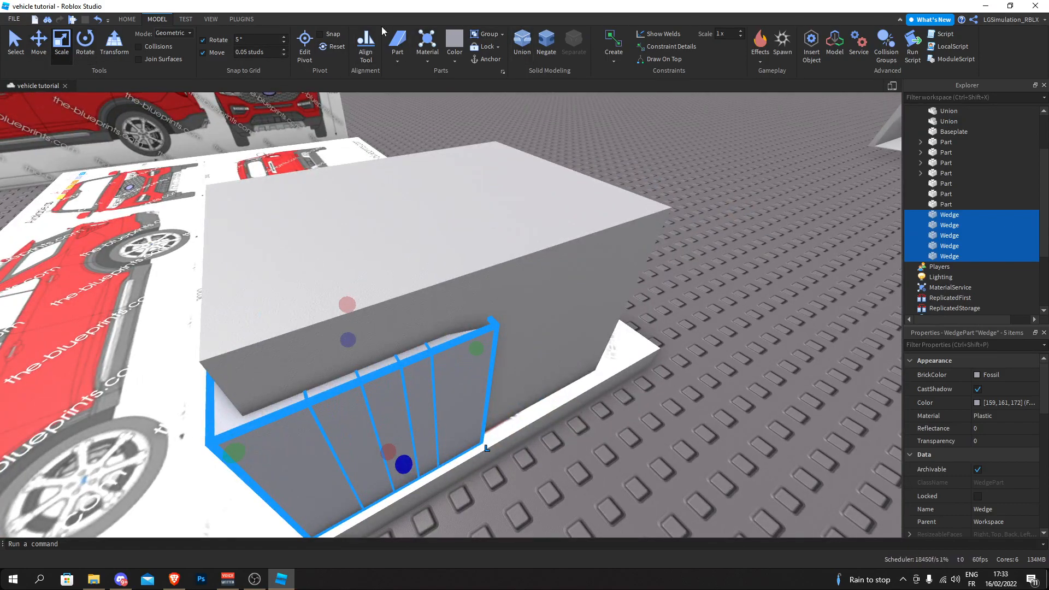
left_click(522, 41)
- Duplicate the unioned corner piece and rotate the copy for the hood's opposite front corner
key("ctrl+5")
key("ctrl+4")
right_click_drag(453, 281, 453, 281)
key("ctrl+d")
left_click_drag(469, 318, 523, 446)
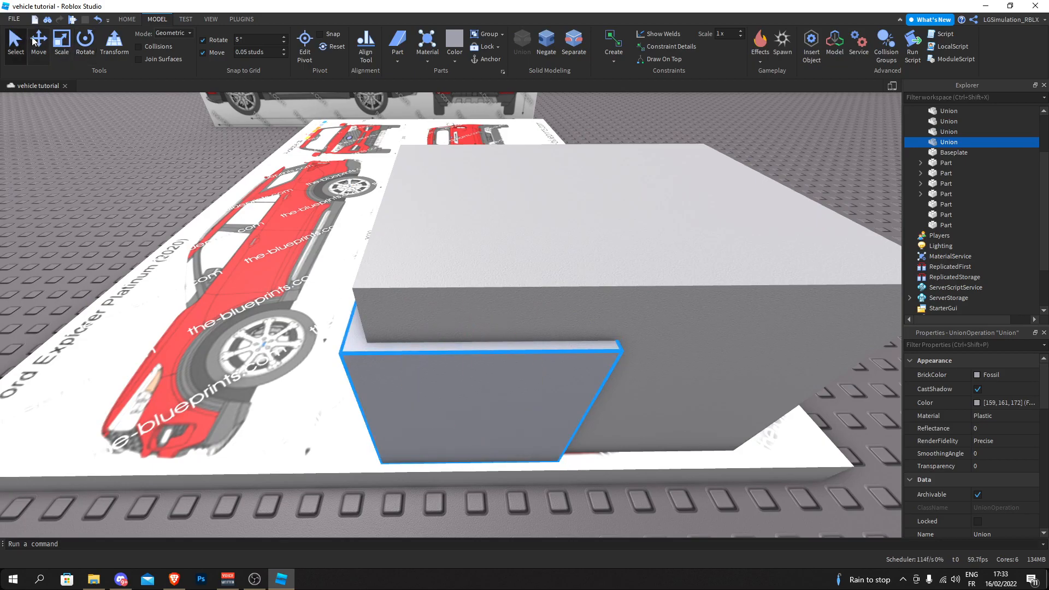
- Move the rotated corner copy sideways to the hood block's opposite front corner and align it with the block's side
left_click_drag(553, 362, 680, 370)
right_click_drag(679, 370, 680, 370)
left_click_drag(679, 370, 677, 367)
right_click_drag(679, 370, 677, 368)
left_click_drag(678, 368, 345, 379)
right_click_drag(345, 379, 345, 379)
left_click_drag(346, 379, 297, 358)
right_click_drag(297, 358, 297, 358)
left_click_drag(297, 358, 297, 358)
right_click_drag(298, 358, 298, 358)
left_click_drag(297, 358, 291, 335)
right_click_drag(290, 335, 291, 335)
left_click_drag(290, 335, 303, 408)
right_click_drag(303, 409, 303, 409)
left_click_drag(303, 409, 307, 435)
right_click_drag(291, 433, 291, 432)
- Duplicate both corner pieces upwards past the hood block's top and union all four into one taller piece
left_click(494, 255)
right_click_drag(494, 255, 387, 256)
right_click_drag(501, 281, 608, 287)
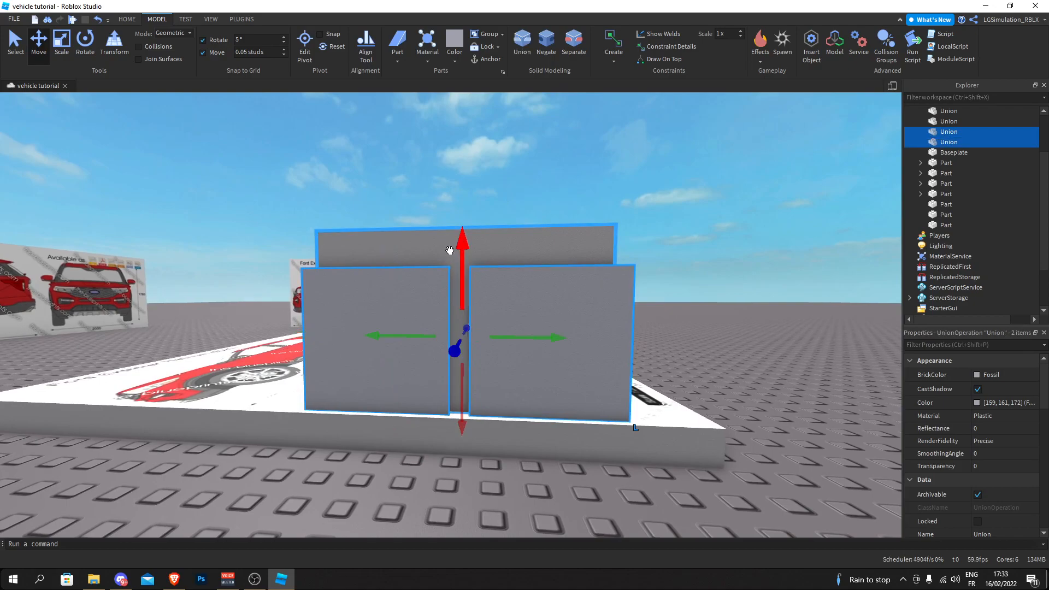
key("ctrl+d")
left_click_drag(460, 413, 408, 323)
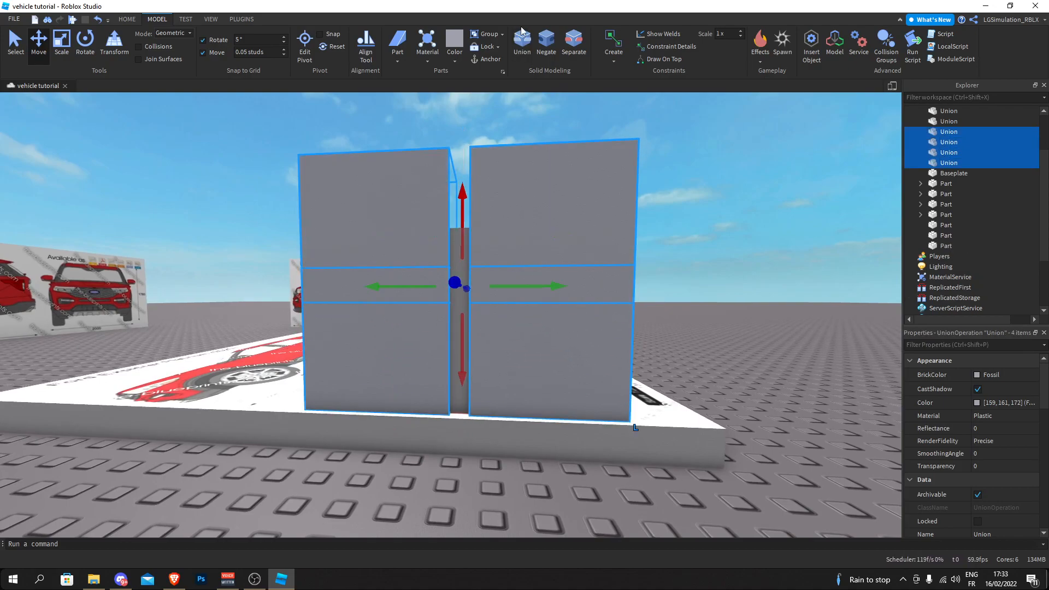
left_click(523, 48)
key("s")
right_click_drag(402, 161, 333, 229)
key("w")
left_click(334, 229)
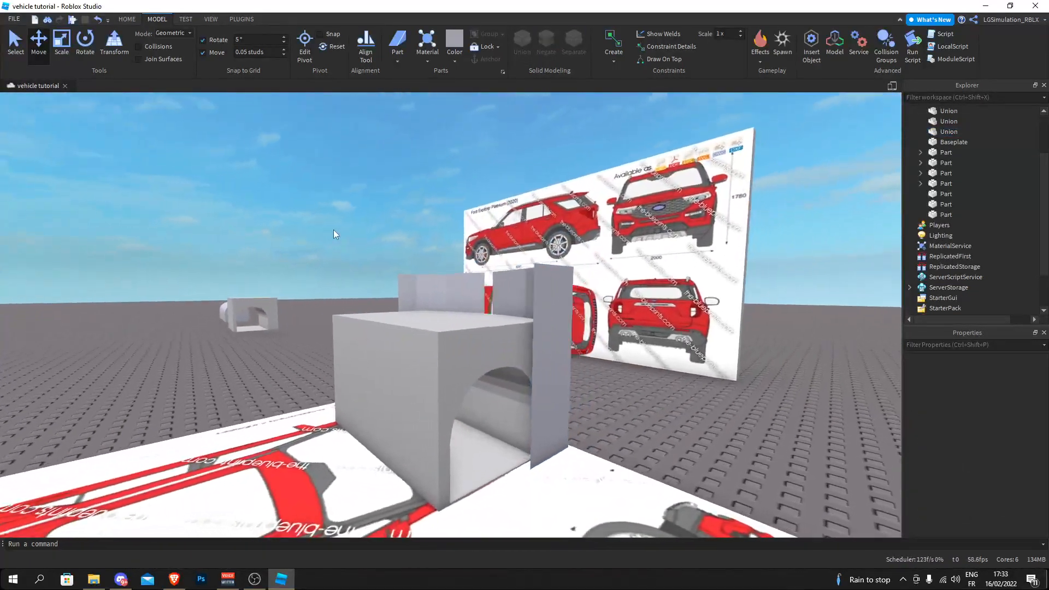
- Set the move increment to 10 studs, duplicate the hood block with the tall front piece, and move one set far aside
key("d")
key("w")
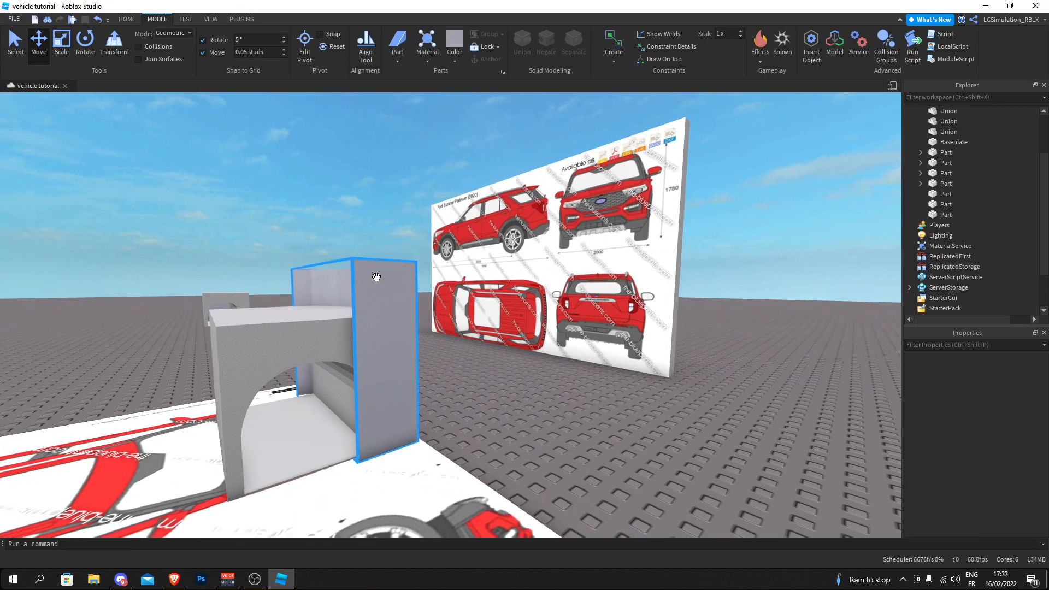
key("a")
right_click_drag(375, 276, 373, 277)
key("f")
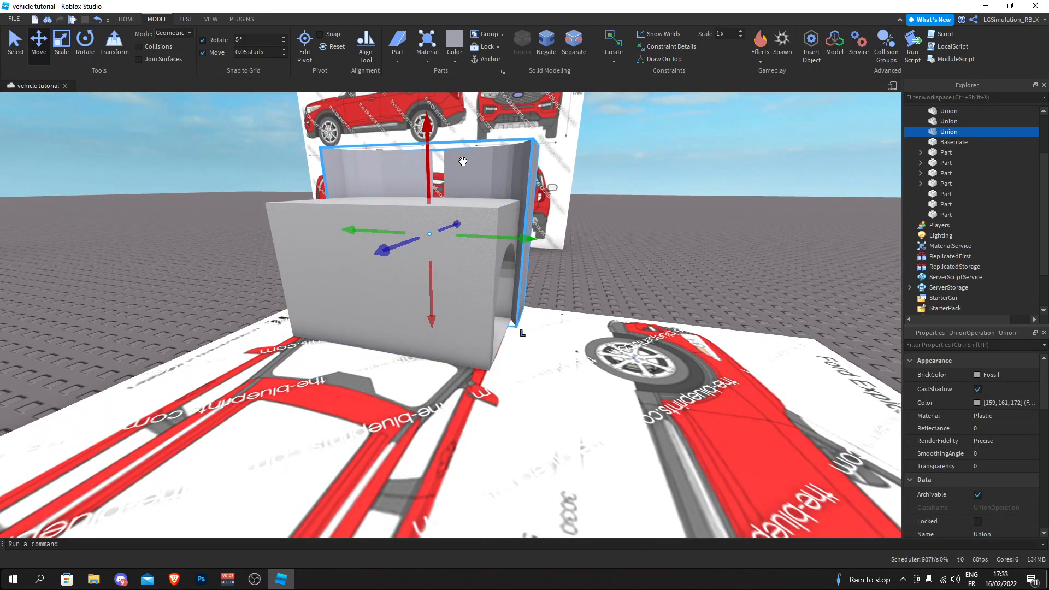
left_click(491, 207, "ctrl")
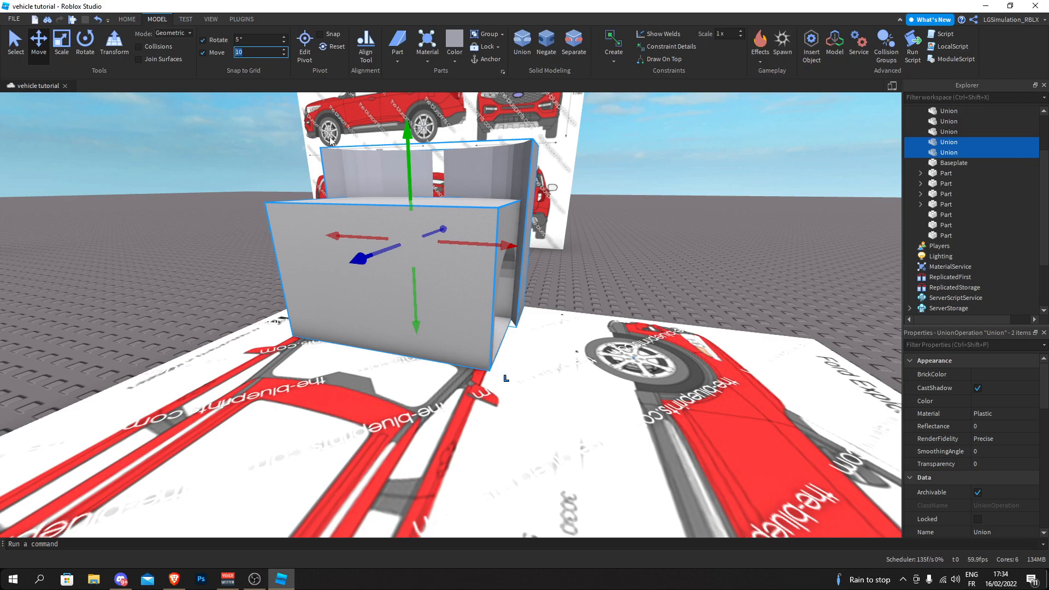
left_click_drag(471, 241, 328, 238)
- Deselect the moved parts and set the move increment to 0.05 studs
left_click(336, 256)
right_click_drag(336, 256, 355, 271)
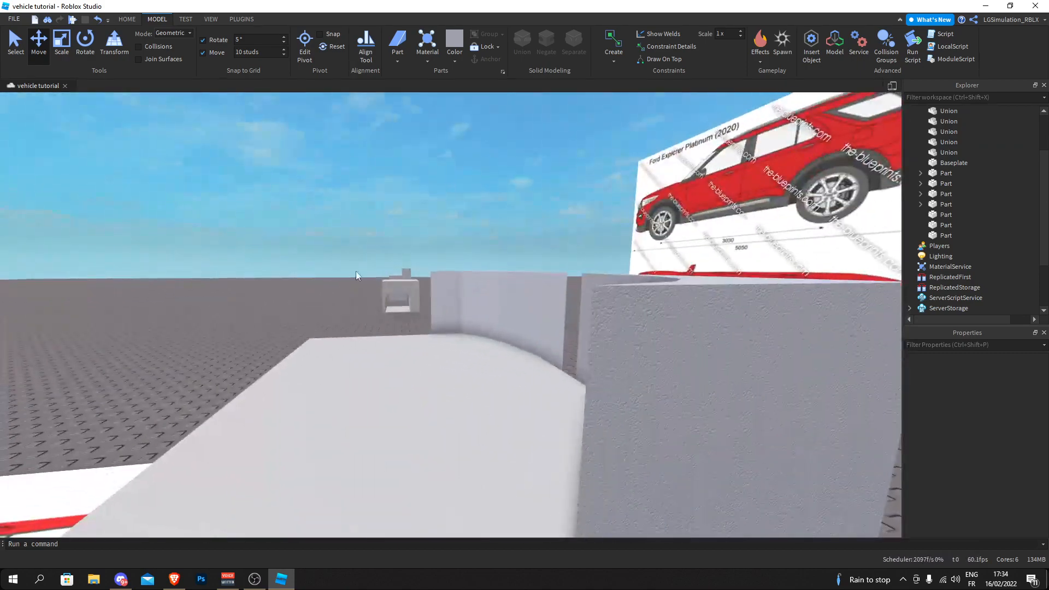
key("s")
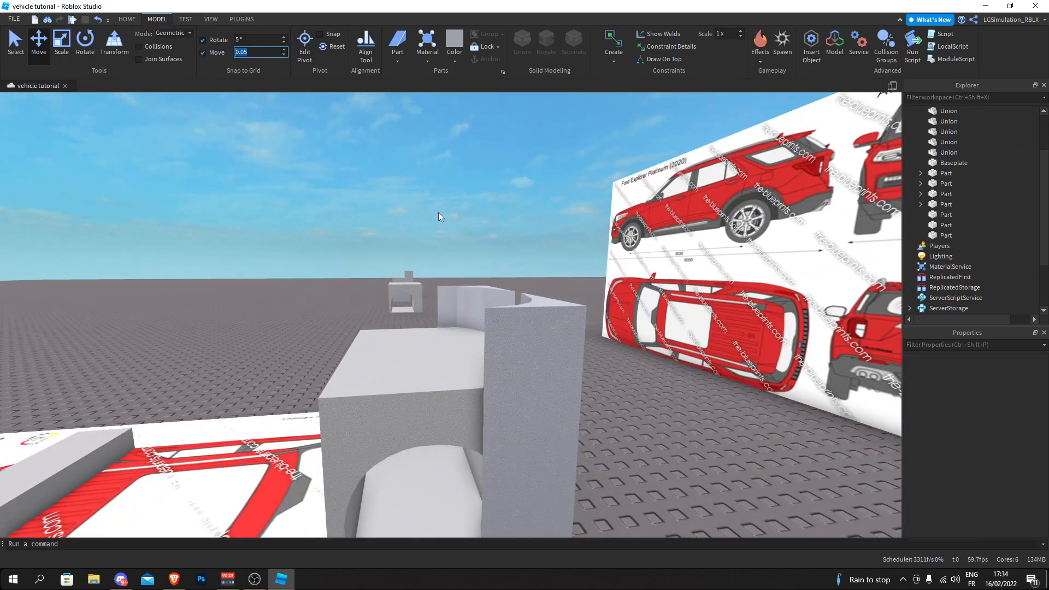
- Negate the tall front piece and union it with the hood block to cut the block's curved front
right_click_drag(421, 201, 423, 208)
left_click(511, 224)
right_click_drag(550, 131, 525, 202)
left_click(393, 167, "ctrl")
left_click(522, 48)
- Select the block above the hood on the side-view blueprint and stretch it forward past the car's front end
left_click(629, 213)
right_click_drag(629, 213, 439, 214)
key("w")
key("s")
key("a")
key("w")
key("w")
key("s")
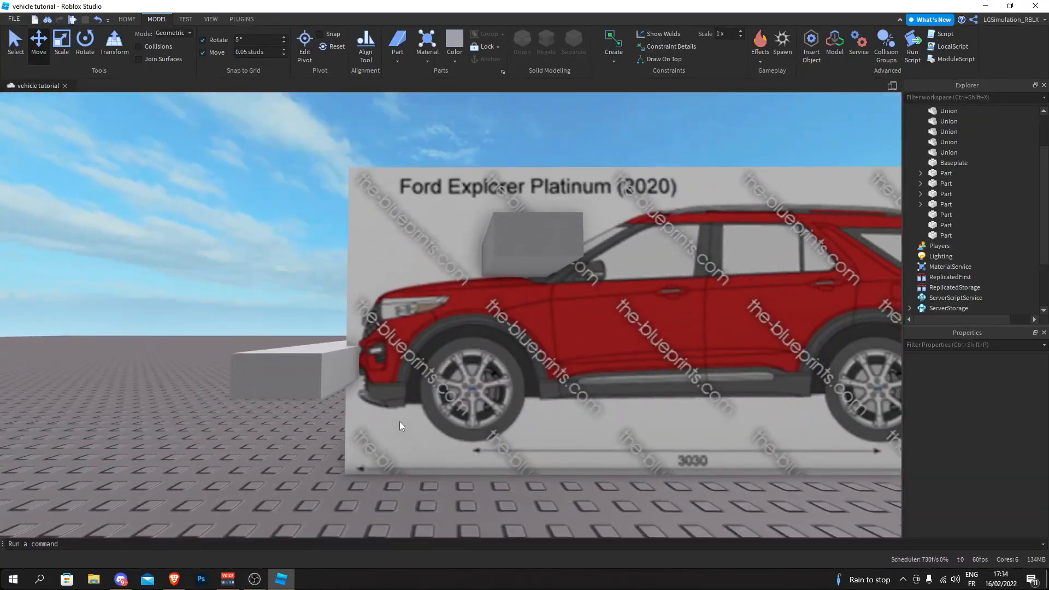
left_click(520, 239)
key("f")
left_click_drag(477, 234, 208, 235)
- Duplicate the stretched block, tilt the copy to the slope of the blueprint's hood, and lower it onto the hood line
left_click(86, 42)
left_click_drag(385, 281, 366, 277)
key("ctrl+z")
key("ctrl+d")
left_click(38, 42)
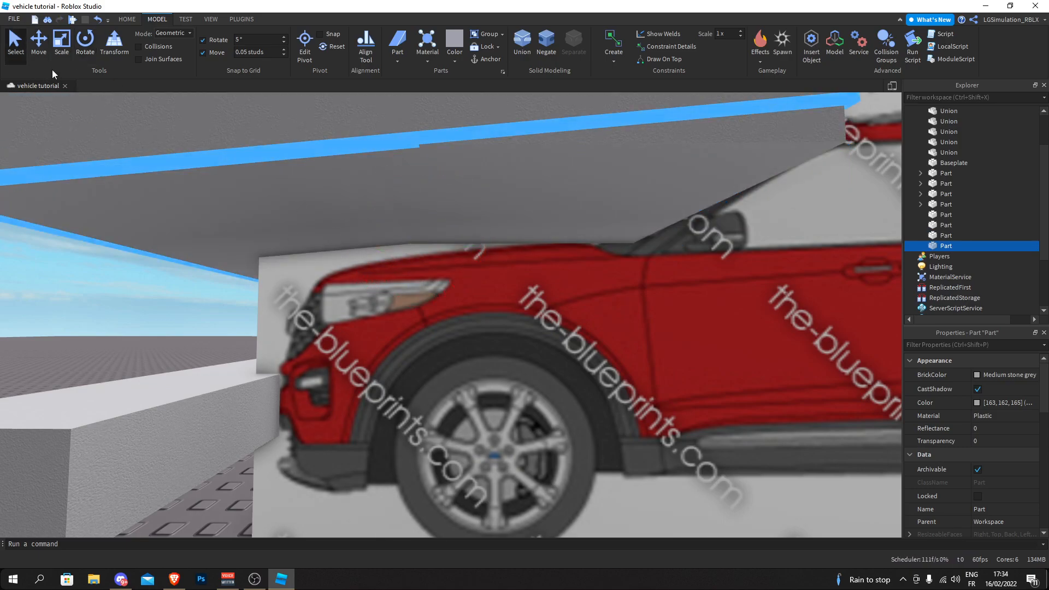
left_click_drag(423, 302, 418, 314)
- Duplicate the tilted block again, rotate the copy more steeply, and fit it to the hood line above the headlight
key("ctrl+d")
left_click(85, 43)
left_click_drag(367, 279, 430, 312)
left_click(30, 52)
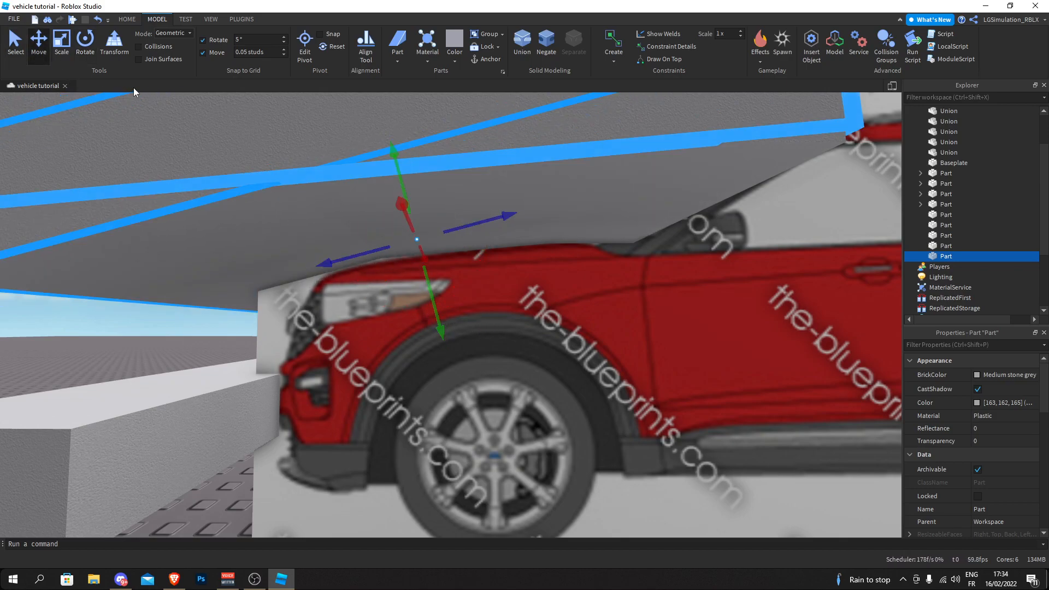
left_click(86, 48)
left_click(359, 289)
left_click(333, 257)
left_click_drag(358, 281, 351, 274)
key("ctrl+2")
left_click_drag(426, 314, 428, 322)
scroll(212, 322, "down", 5)
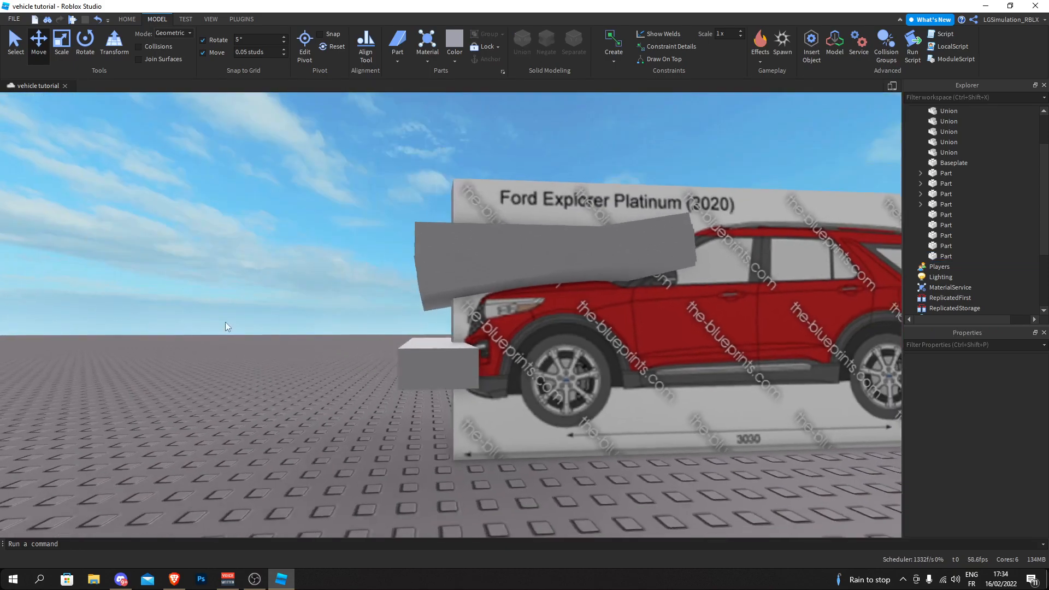
scroll(546, 313, "up", 6)
left_click(188, 162)
scroll(188, 163, "down", 3)
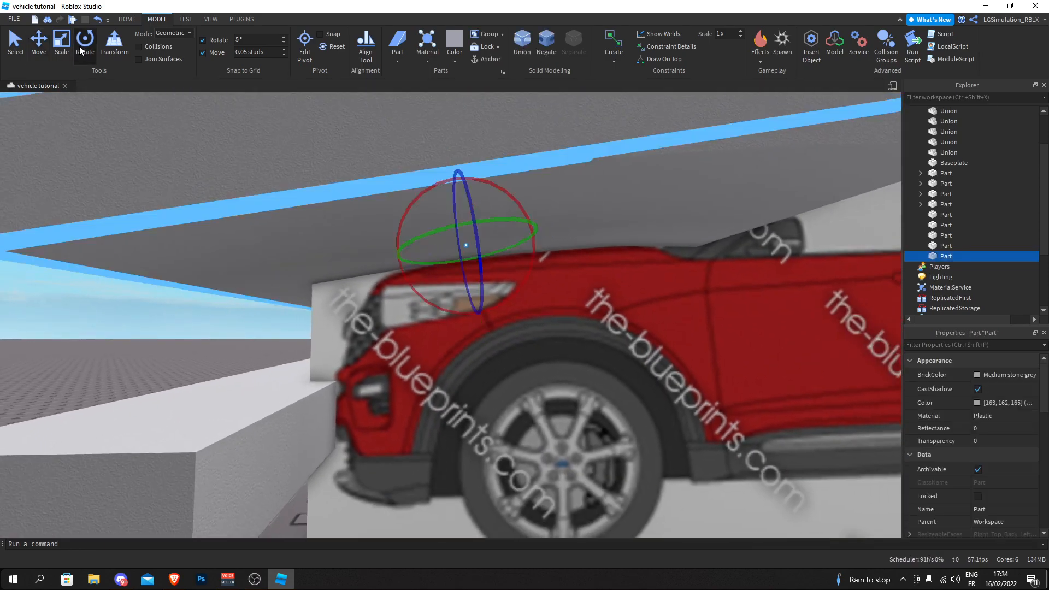
- Try adding a steeply rotated copy of the block along the blueprint's headlight and front end
left_click(85, 47)
key("ctrl+d")
left_click_drag(434, 305, 464, 314)
scroll(405, 263, "up", 1)
left_click(46, 56)
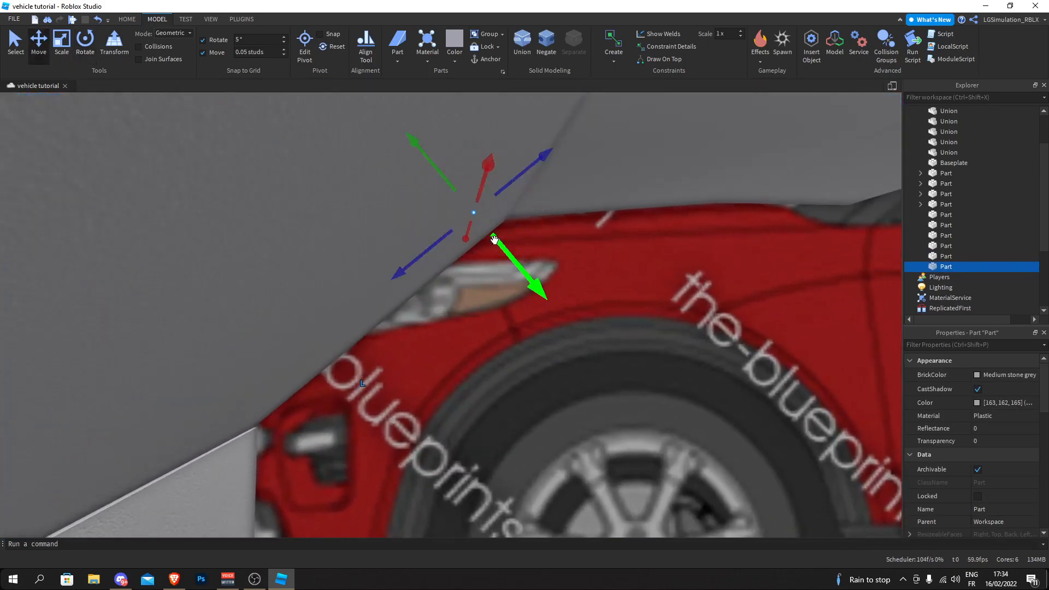
scroll(450, 226, "up", 2)
left_click_drag(452, 227, 129, 117)
- Try another nearly upright copy at the blueprint's front end, and delete both steep copies
key("ctrl+d")
left_click_drag(411, 237, 461, 237)
left_click(41, 44)
left_click_drag(547, 198, 437, 166)
scroll(435, 202, "down", 5)
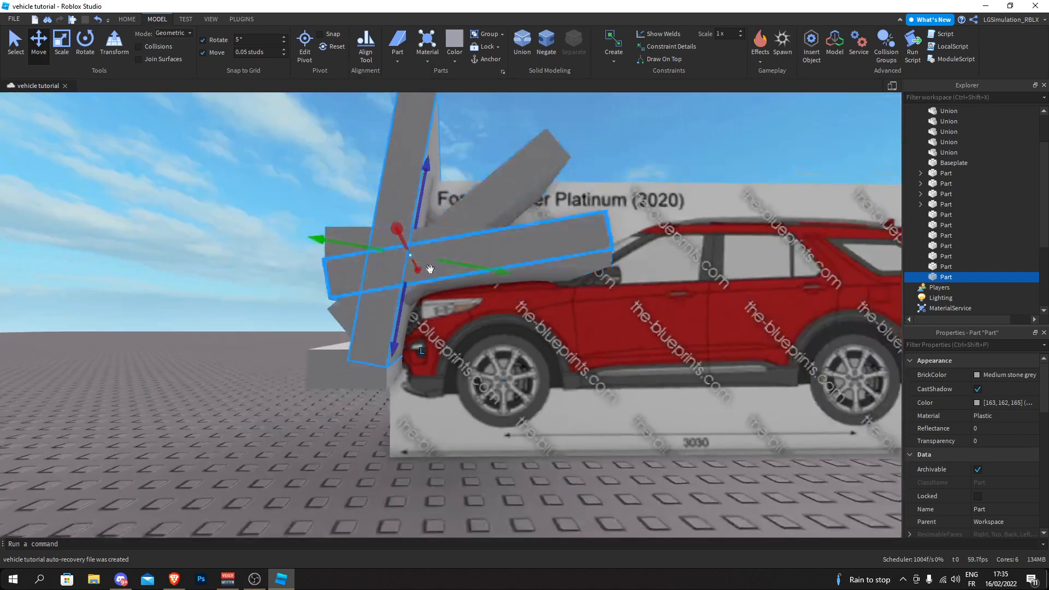
left_click(395, 316)
key("Delete")
right_click_drag(252, 301, 250, 313)
- Select the three hood-line blocks, move them from the side-view blueprint over the hood block, and union them
left_click_drag(268, 205, 671, 283)
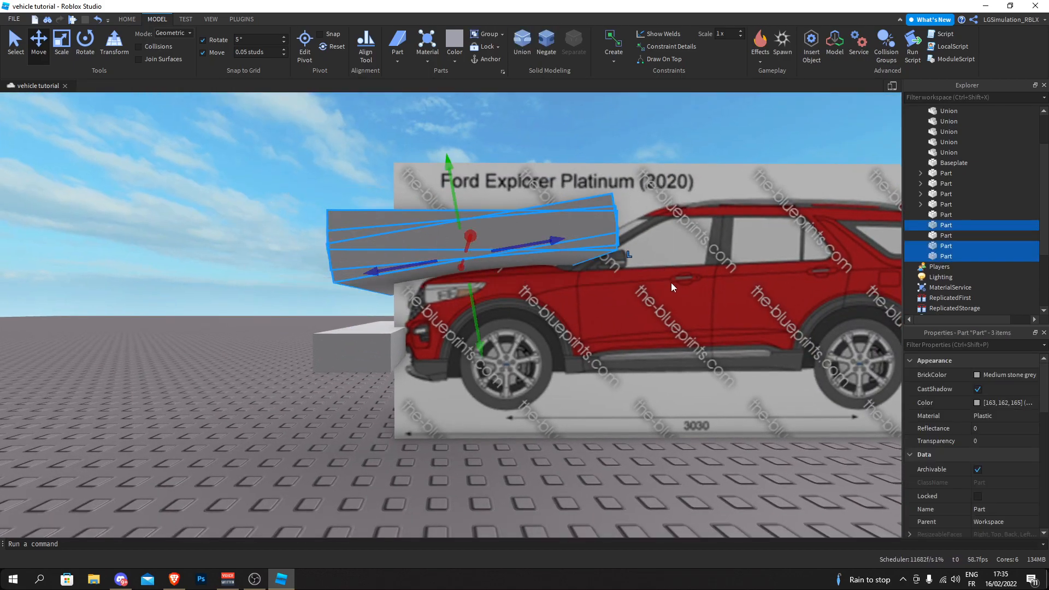
right_click_drag(671, 283, 675, 284)
key("s")
left_click_drag(544, 258, 548, 262)
right_click_drag(547, 262, 547, 261)
left_click_drag(547, 261, 547, 261)
right_click_drag(547, 262, 547, 262)
key("w")
left_click_drag(547, 261, 465, 303)
right_click_drag(465, 303, 499, 289)
key("s")
key("w")
key("s")
key("w")
- Place the low block beneath the blueprint's front bumper, and duplicate and rotate a copy to its sloping underside
key("w")
key("s")
left_click(520, 46)
left_click(470, 187)
right_click_drag(362, 269, 362, 269)
key("w")
left_click(295, 332)
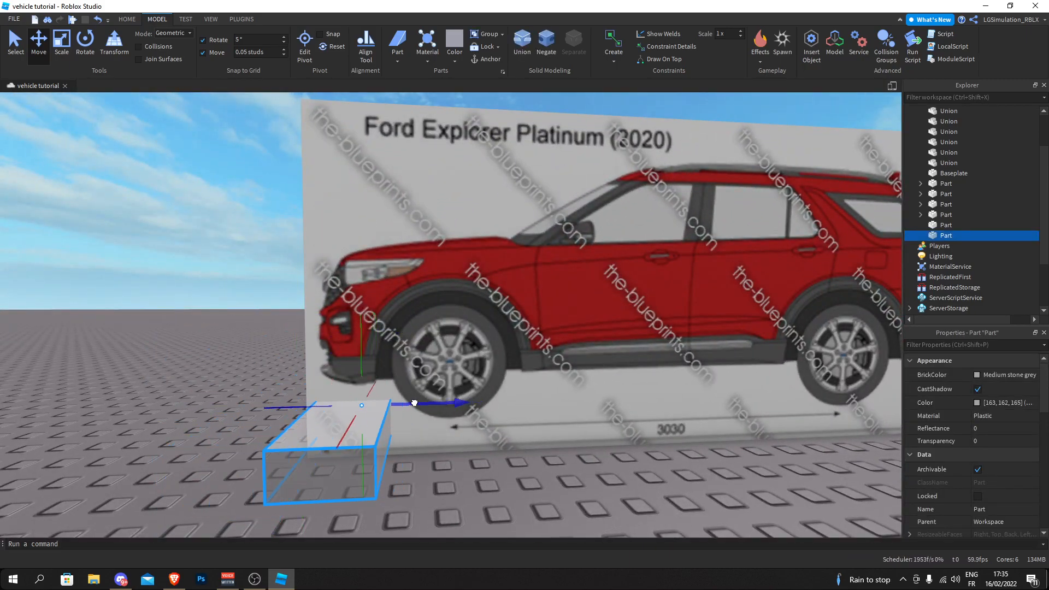
left_click_drag(367, 317, 368, 317)
key("w")
right_click_drag(368, 317, 368, 317)
key("a")
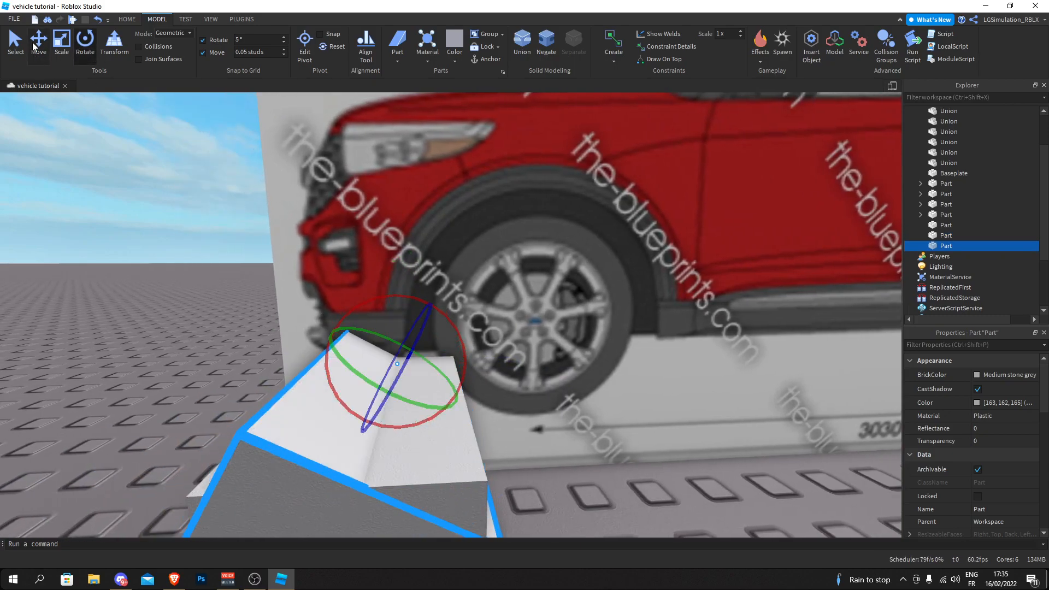
- Fit the tilted copy to the bumper's lower edge, and add a second, more steeply rotated copy at the front
left_click_drag(447, 394, 370, 295)
left_click(362, 346)
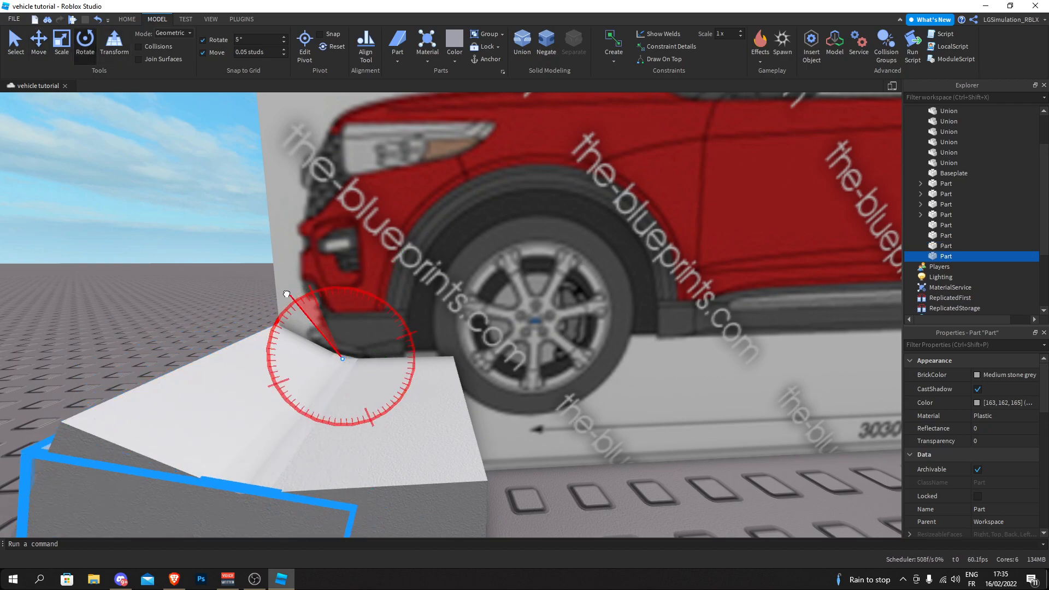
left_click(182, 259)
right_click_drag(182, 260, 189, 295)
scroll(340, 326, "down", 3)
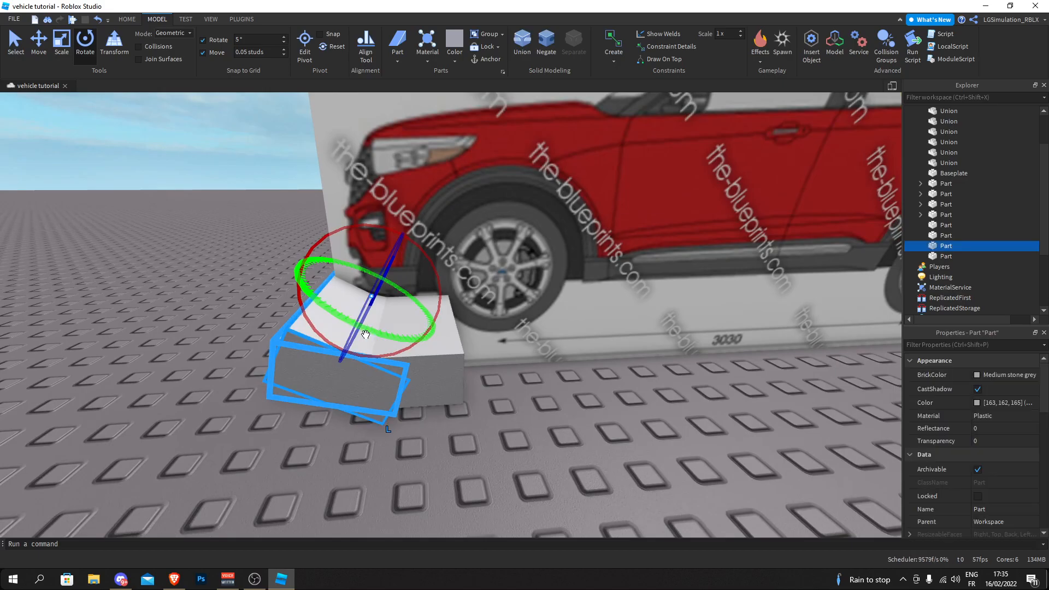
- Select the three bumper blocks and move them from the side-view blueprint to the base of the hood block
left_click(369, 342, "ctrl")
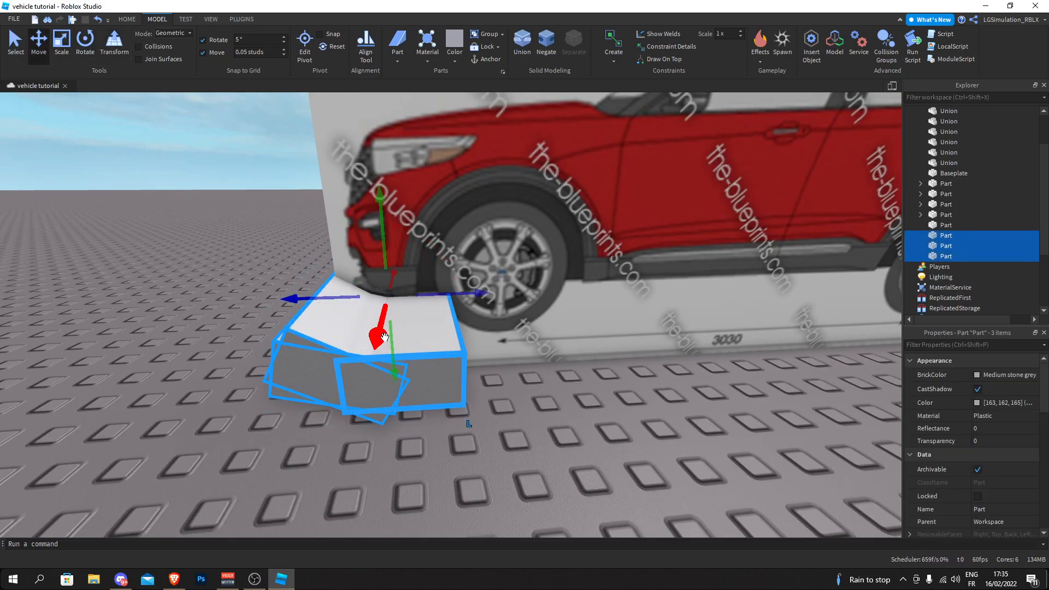
left_click_drag(385, 338, 422, 356)
right_click_drag(422, 356, 421, 356)
left_click_drag(422, 355, 412, 354)
right_click_drag(421, 355, 412, 354)
left_click_drag(413, 354, 551, 318)
right_click_drag(412, 354, 551, 317)
left_click_drag(551, 318, 609, 315)
right_click_drag(422, 147, 421, 147)
left_click_drag(411, 290, 417, 288)
right_click_drag(418, 289, 418, 289)
- Scale the bumper blocks sideways to span the full width of the hood block's base
left_click(295, 378)
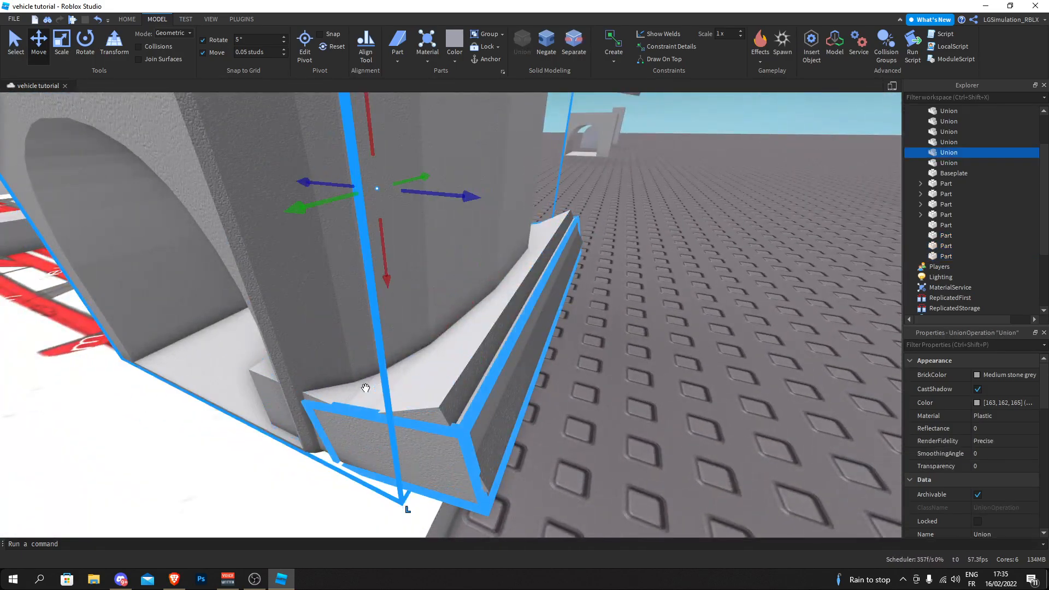
left_click(327, 406)
right_click_drag(250, 261, 250, 261)
key("s")
left_click(62, 44)
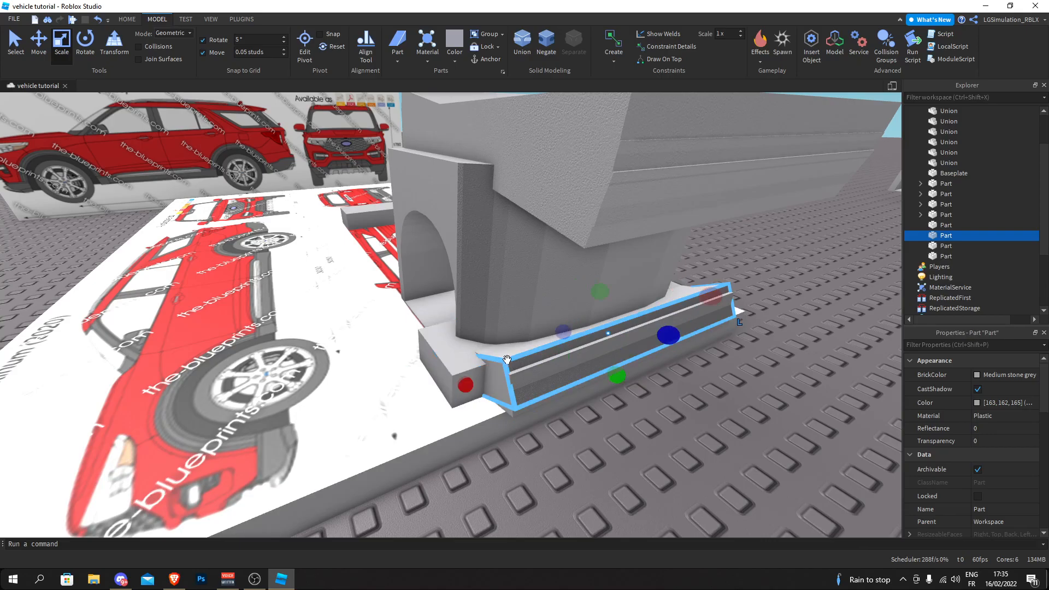
left_click(457, 389)
right_click_drag(457, 389, 456, 389)
left_click_drag(285, 294, 285, 294)
- Select the upper hood-line union together with the three lower bumper blocks and negate them all
left_click(208, 208)
right_click_drag(503, 346, 503, 346)
left_click_drag(496, 434, 303, 256)
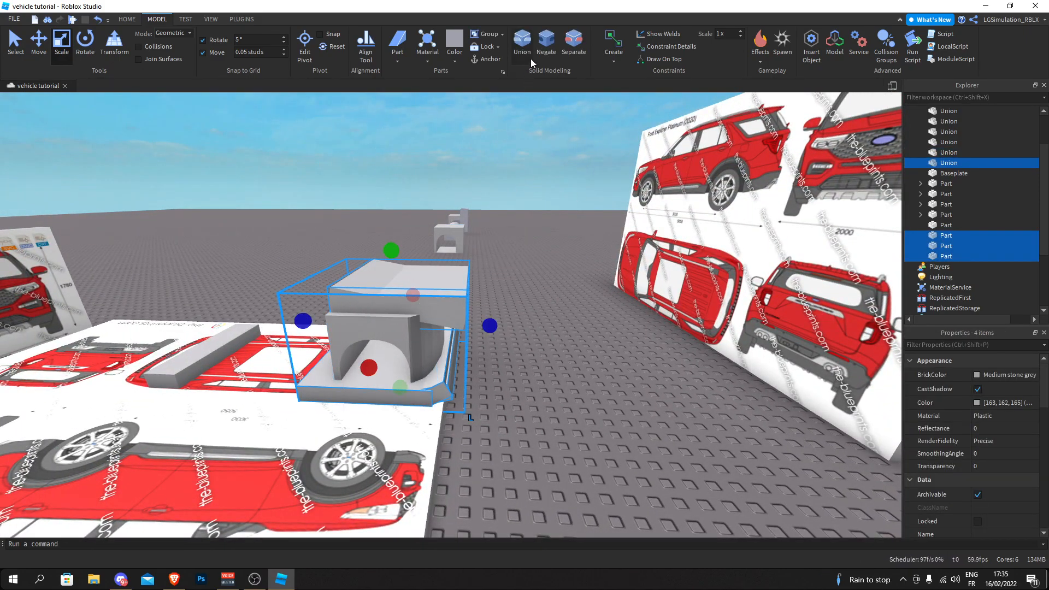
left_click(547, 42)
left_click(367, 163)
- Duplicate the upper negative block, offset the copy sideways to cover the hood block's full width, and union the pair
key("d")
right_click_drag(366, 162, 367, 162)
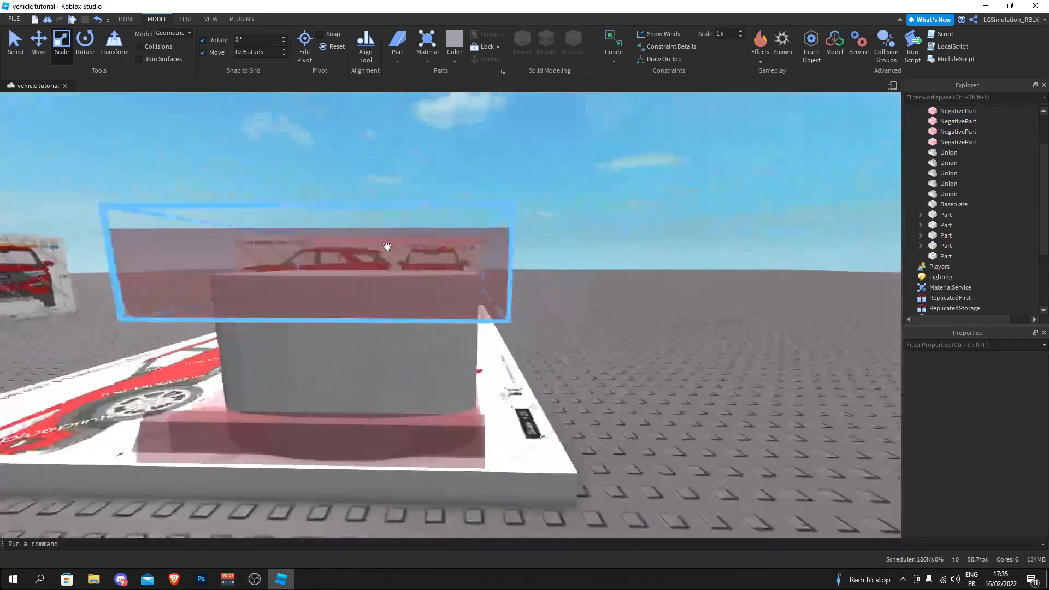
left_click(380, 233)
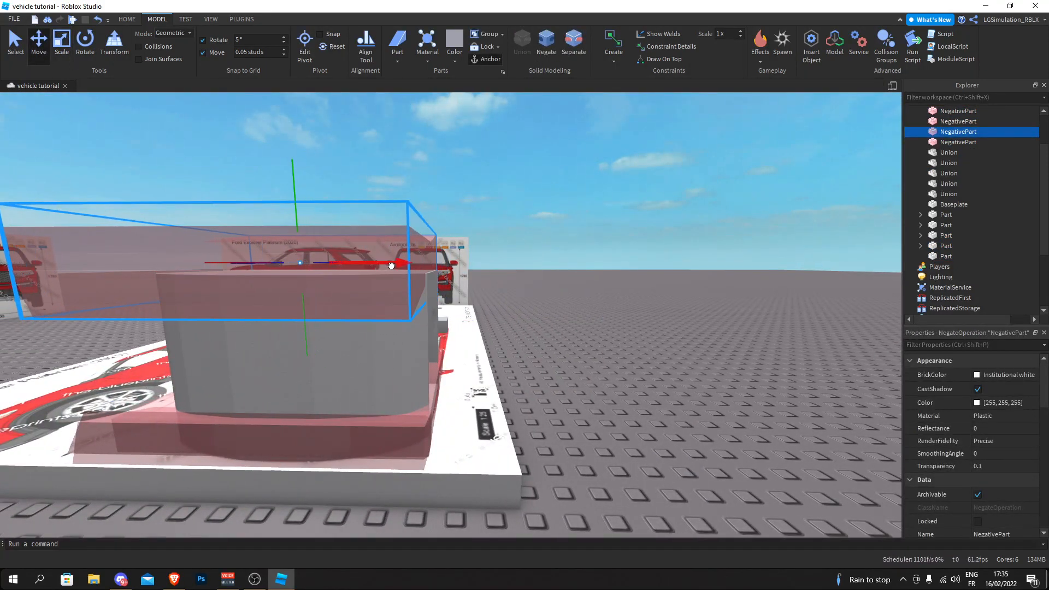
key("ctrl+d")
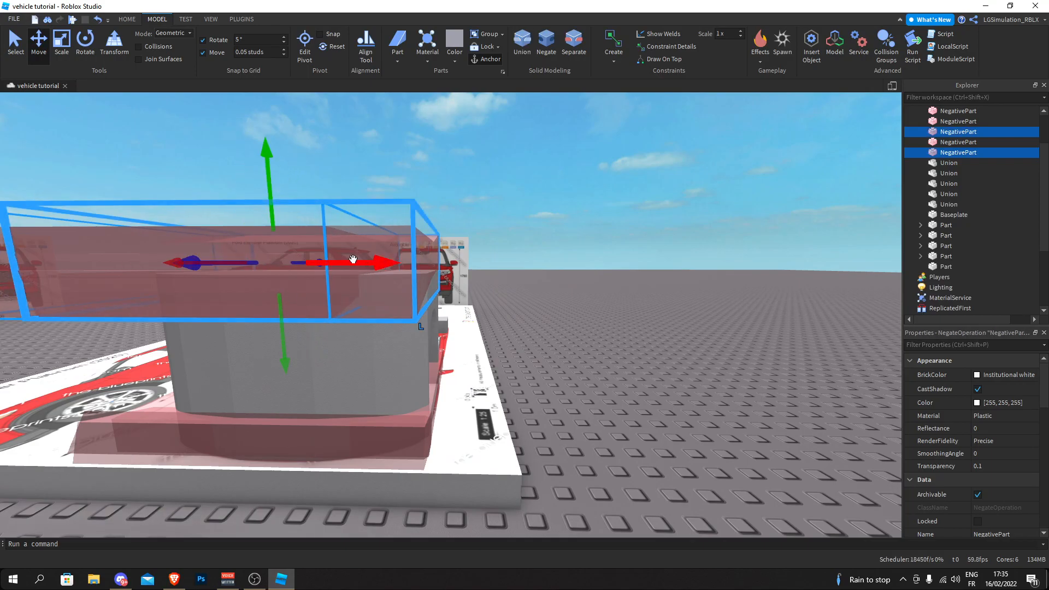
left_click(522, 47)
key("a")
right_click_drag(502, 216, 494, 215)
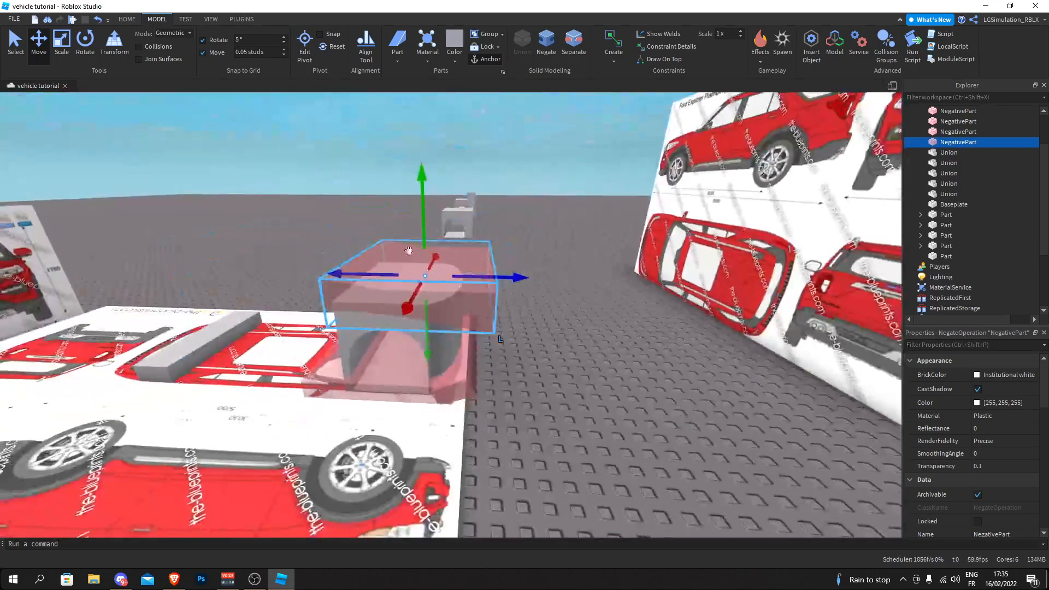
- Union the hood block with all its upper and lower negative parts to trim its top and base
left_click_drag(282, 231, 560, 422)
key("d")
right_click_drag(359, 257, 358, 256)
key("a")
left_click(515, 43)
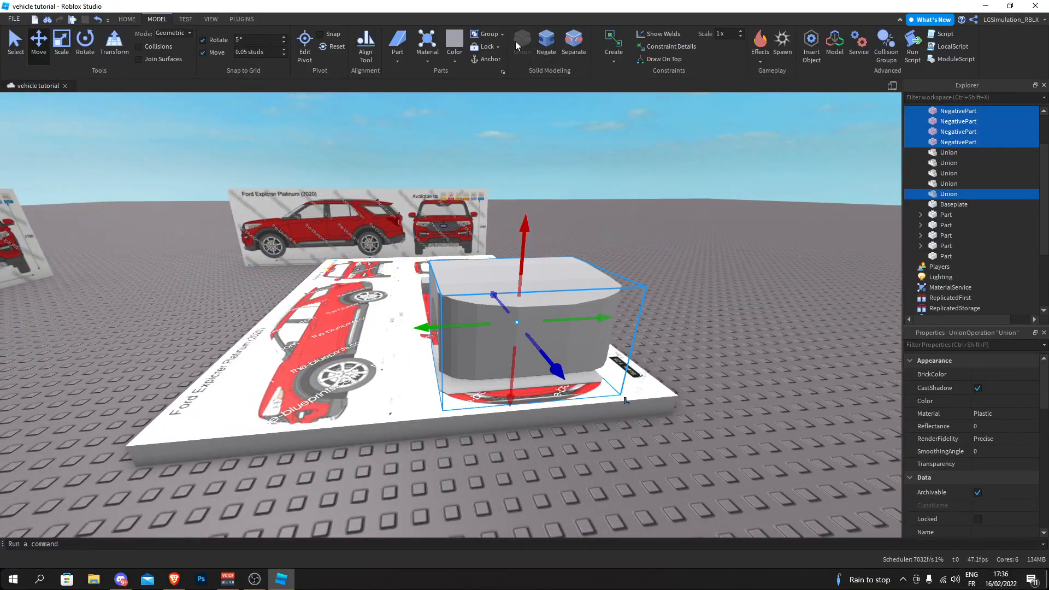
left_click(577, 168)
- Insert a block part and place it on the top-view blueprint beside the hood block's base
key("d")
right_click_drag(578, 168, 529, 166)
scroll(541, 178, "up", 3)
scroll(538, 185, "down", 5)
right_click_drag(415, 212, 415, 213)
key("w")
key("s")
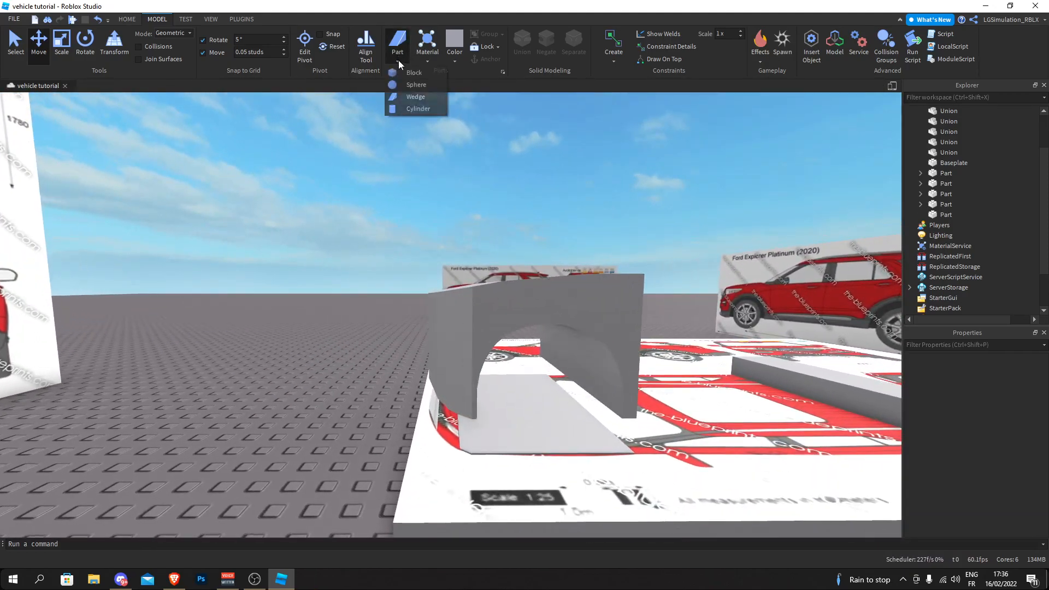
left_click(397, 54)
right_click_drag(412, 252, 413, 252)
left_click_drag(412, 252, 462, 353)
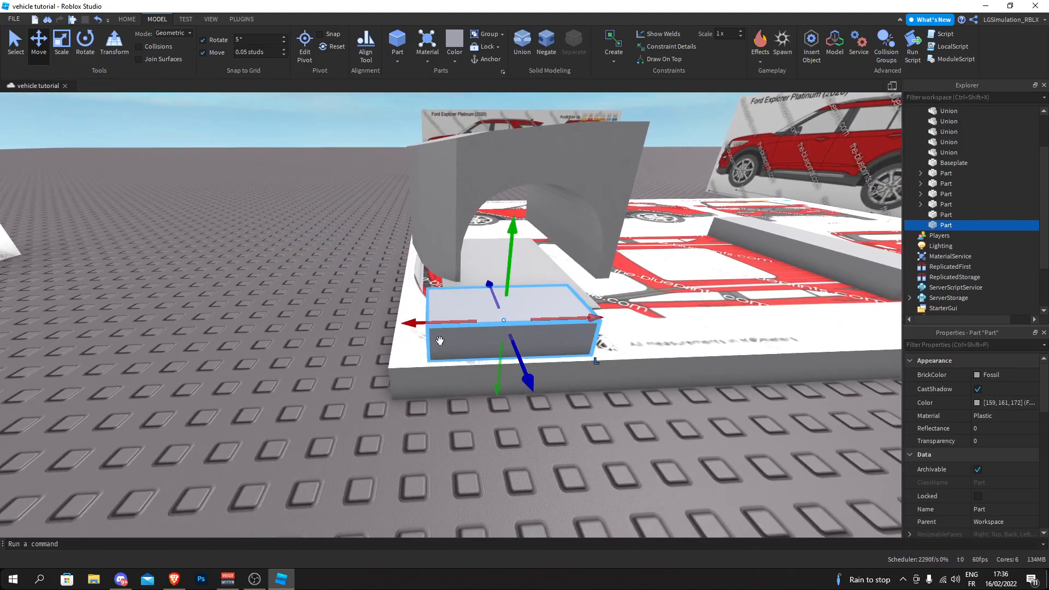
- Scale the new block to extend beneath the whole hood block and adjust its height to the block's lower edge
key("w")
key("d")
left_click(61, 46)
right_click_drag(278, 190, 279, 191)
left_click_drag(282, 264, 596, 244)
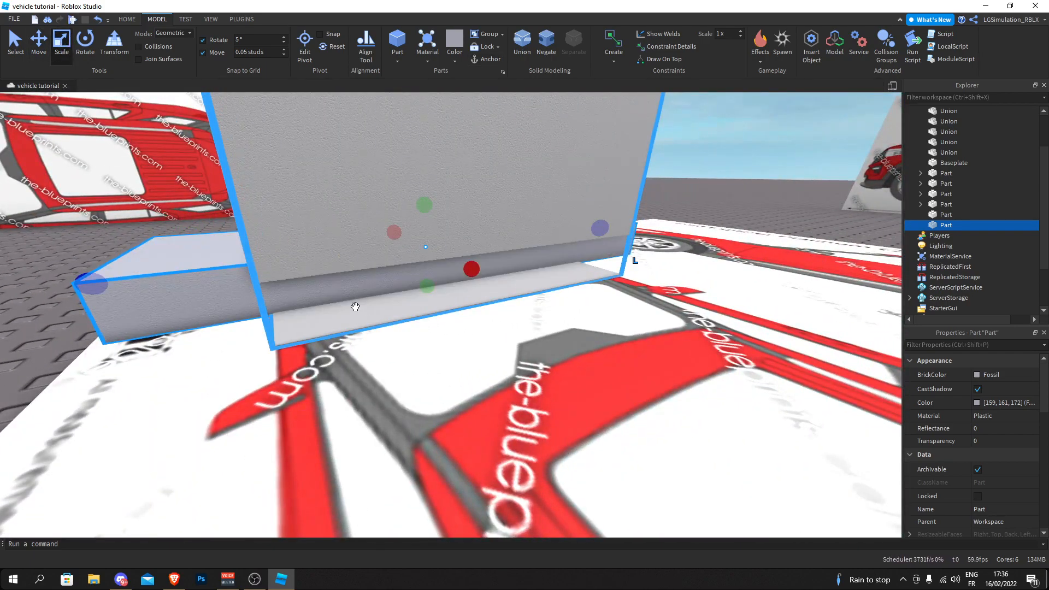
left_click_drag(474, 285, 513, 300)
right_click_drag(513, 300, 513, 300)
key("a")
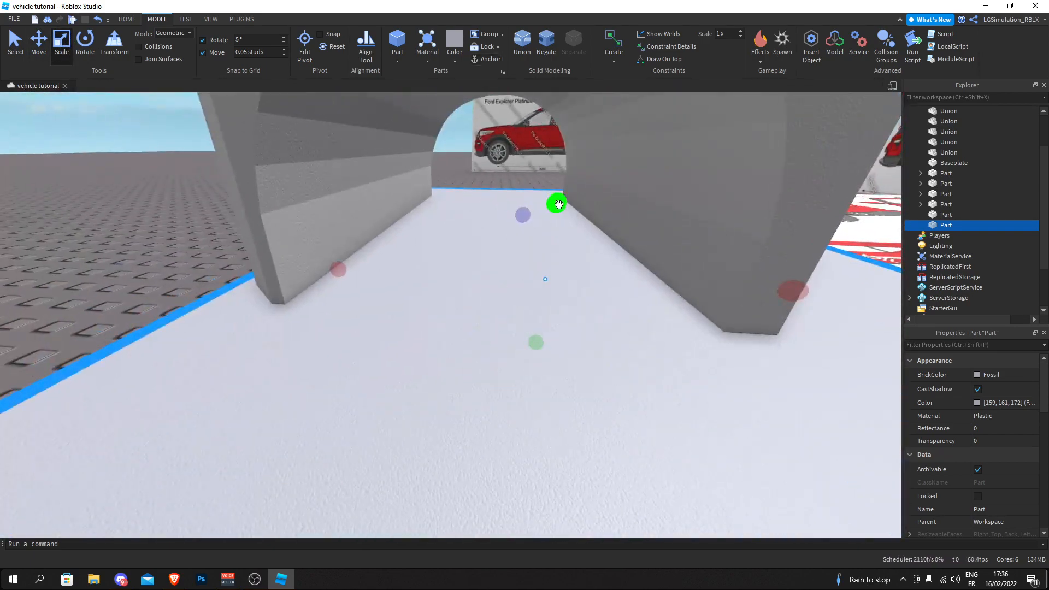
left_click_drag(558, 203, 555, 219)
right_click_drag(556, 219, 555, 219)
key("s")
- Negate the base block and union it with the hood block to cut the underside flat
left_click(546, 40)
left_click(508, 131, "shift")
left_click(520, 49)
left_click(266, 191)
right_click_drag(266, 191, 258, 190)
key("w")
key("s")
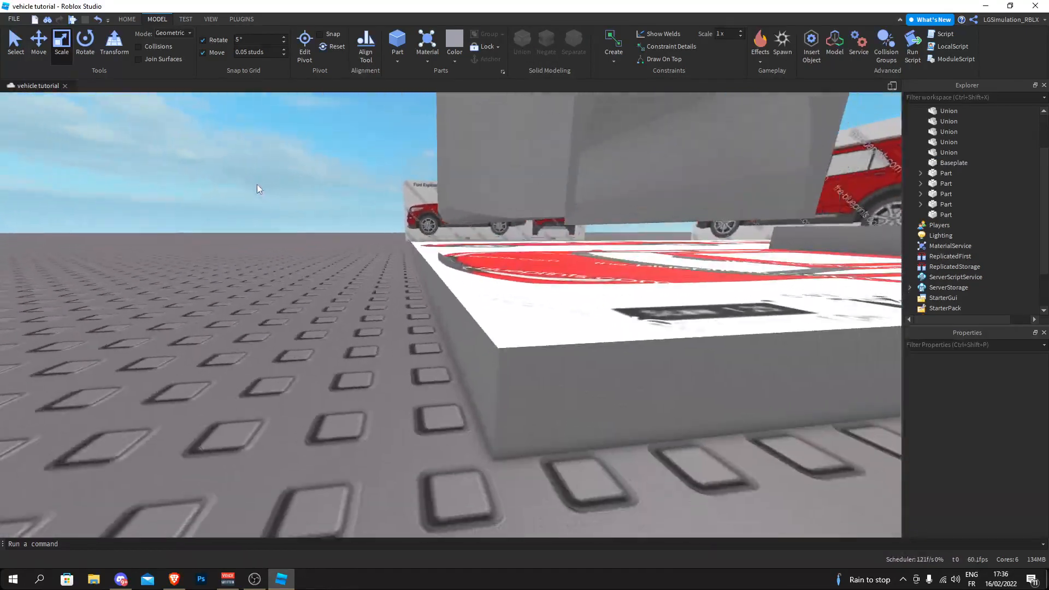
- Undo the underside cut, shift the negative block toward the hood's front, and union it with the hood block again
key("ctrl+z")
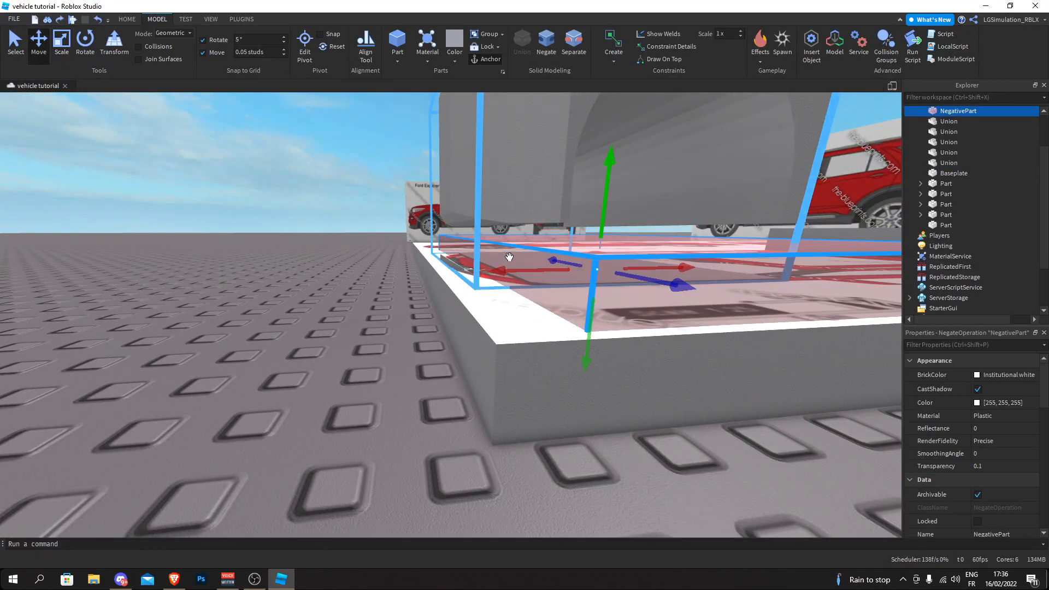
left_click_drag(507, 256, 484, 252)
left_click(523, 49)
left_click(348, 220)
- Inspect the hood block's cut underside and compare its front with the nose profile on the side-view blueprint
key("d")
key("a")
right_click_drag(347, 220, 358, 212)
key("s")
right_click_drag(562, 260, 557, 257)
key("d")
left_click(359, 290)
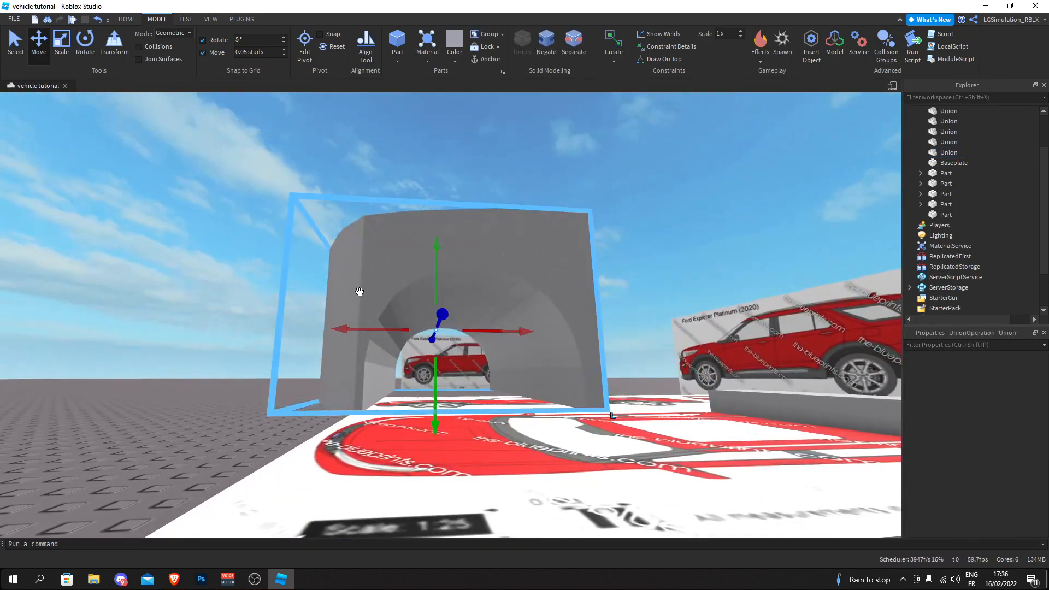
right_click_drag(359, 290, 353, 208)
key("s")
left_click(435, 153)
key("a")
right_click_drag(435, 153, 435, 153)
key("w")
right_click_drag(369, 180, 368, 179)
key("a")
key("w")
key("w")
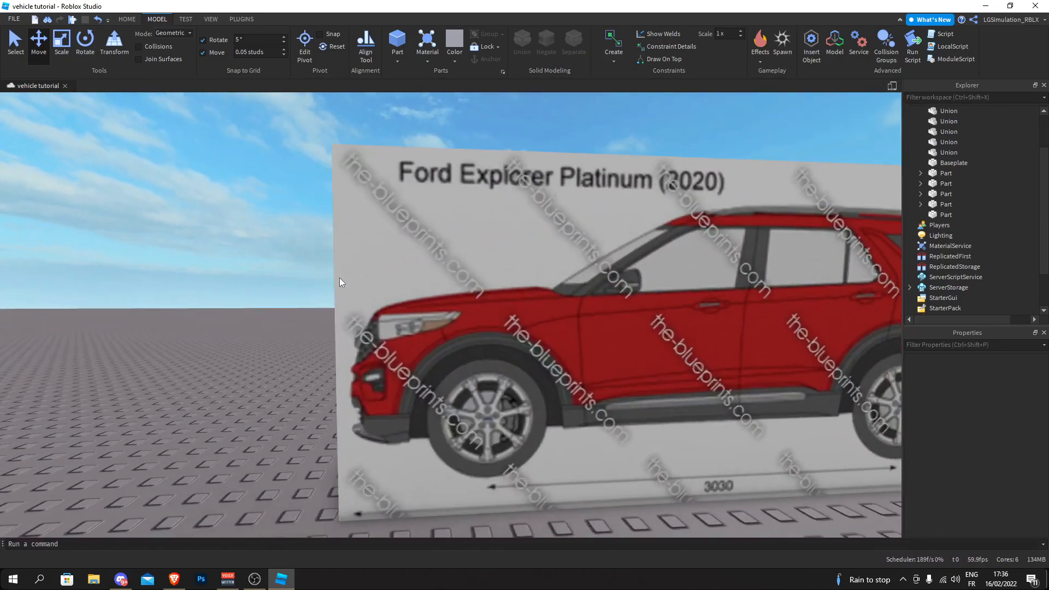
right_click_drag(340, 277, 340, 277)
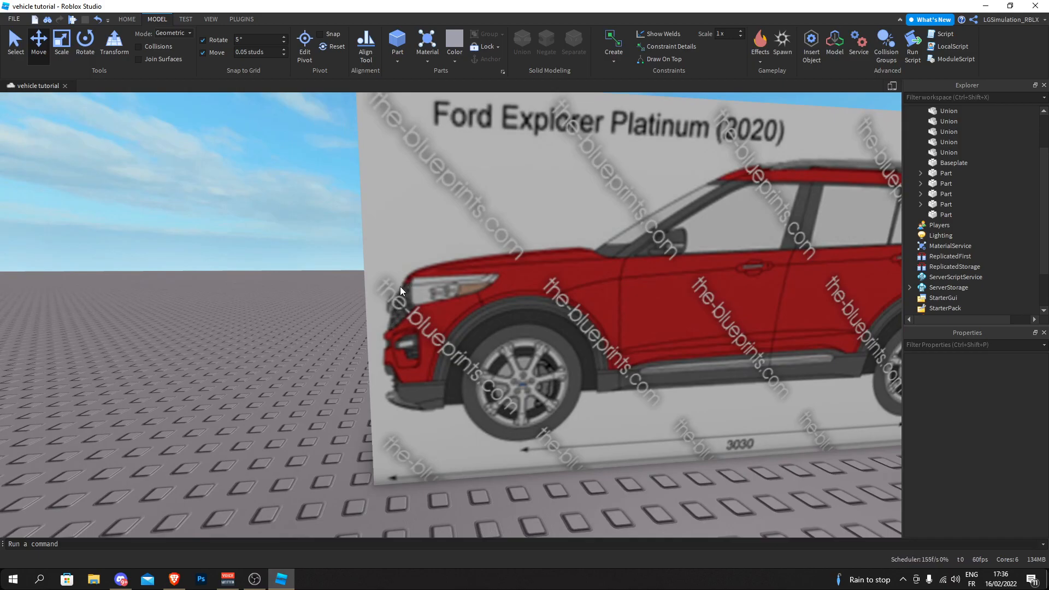
right_click_drag(267, 234, 258, 234)
key("d")
key("w")
left_click(393, 311)
right_click_drag(355, 263, 360, 269)
key("s")
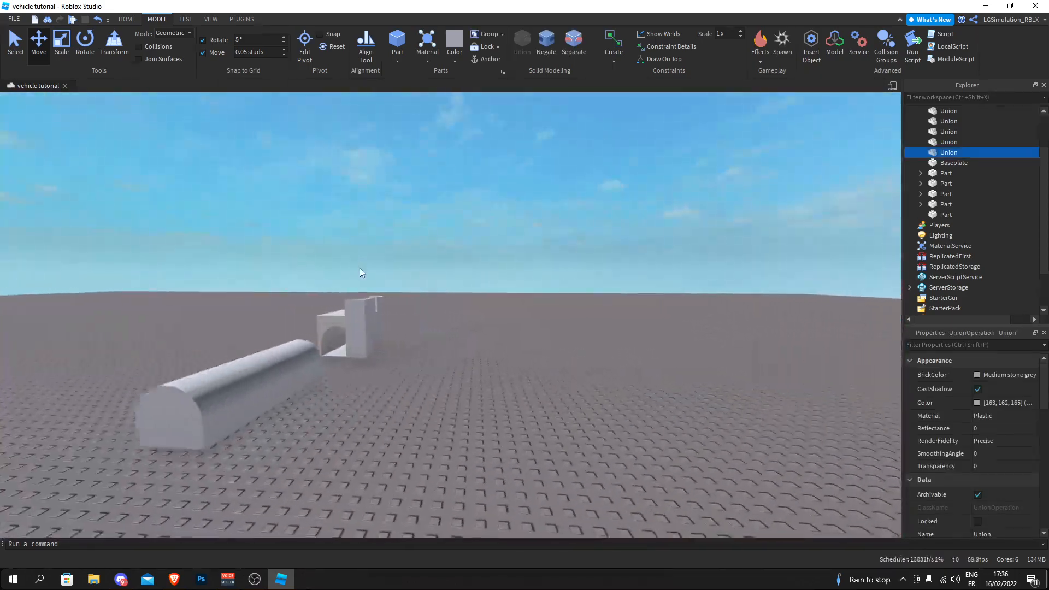
key("ctrl+d")
key("s")
left_click_drag(307, 340, 422, 342)
key("w")
right_click_drag(422, 342, 422, 342)
key("d")
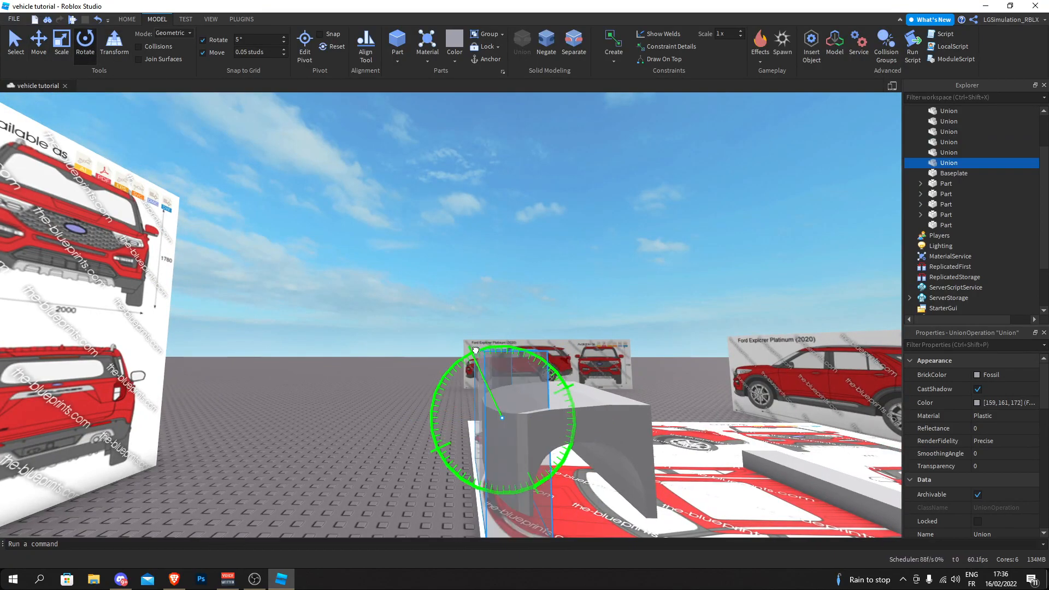
left_click_drag(483, 348, 481, 348)
key("d")
right_click_drag(251, 192, 349, 256)
key("s")
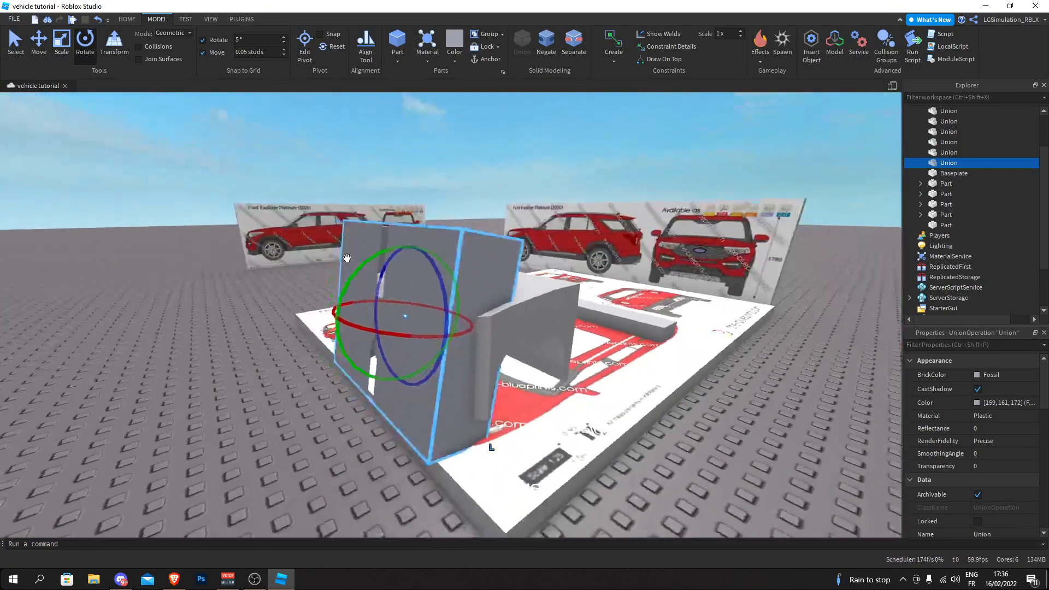
key("Delete")
- Insert a block part and place it tilted in front of the grille on the side-view blueprint
key("a")
right_click_drag(430, 151, 432, 151)
key("w")
key("w")
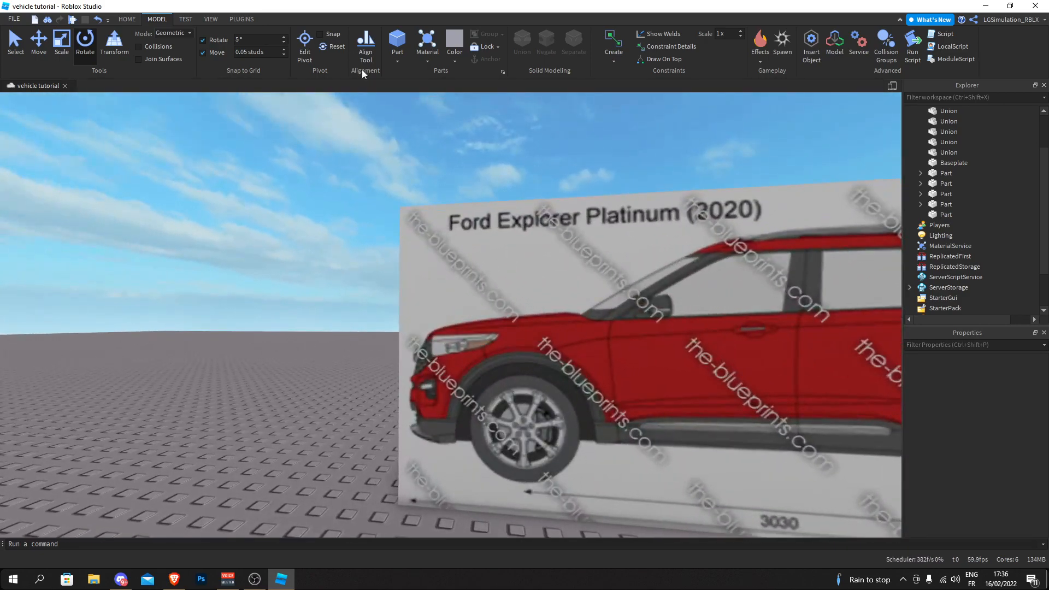
key("a")
key("w")
key("d")
left_click(395, 34)
left_click_drag(403, 210, 349, 405)
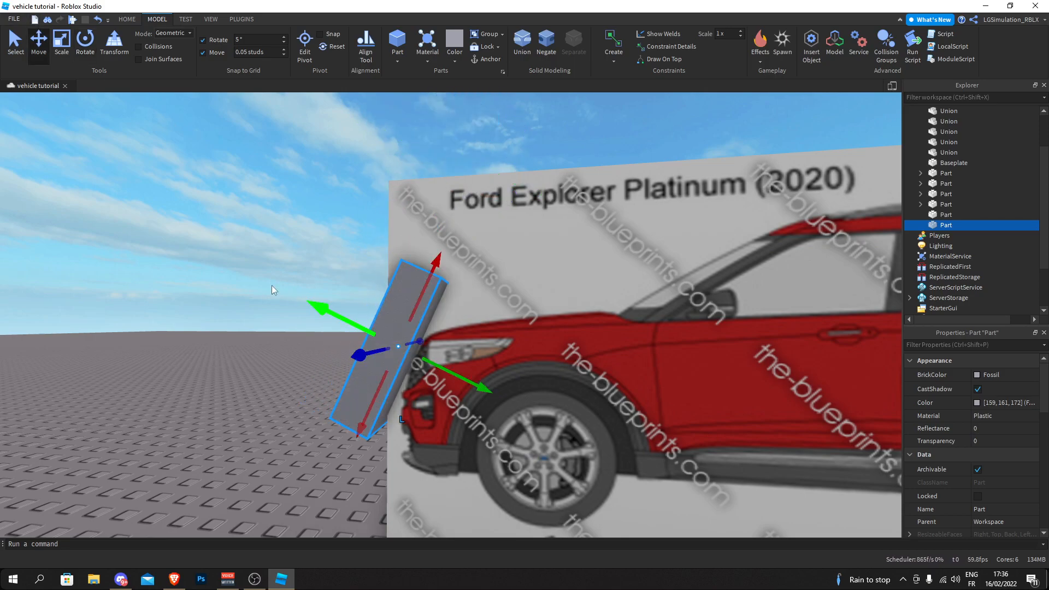
- Slide the tilted block against the car's nose on the side-view blueprint and adjust its tilt to the grille slope
left_click(305, 301)
right_click_drag(305, 302, 356, 283)
key("w")
left_click_drag(445, 245, 439, 232)
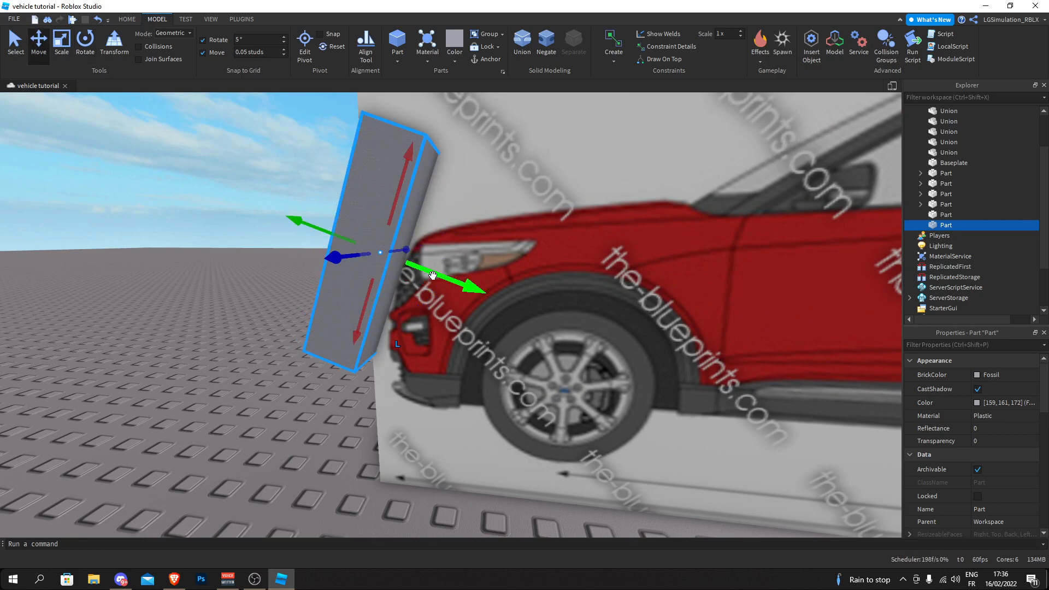
left_click(85, 43)
left_click_drag(315, 252, 272, 158)
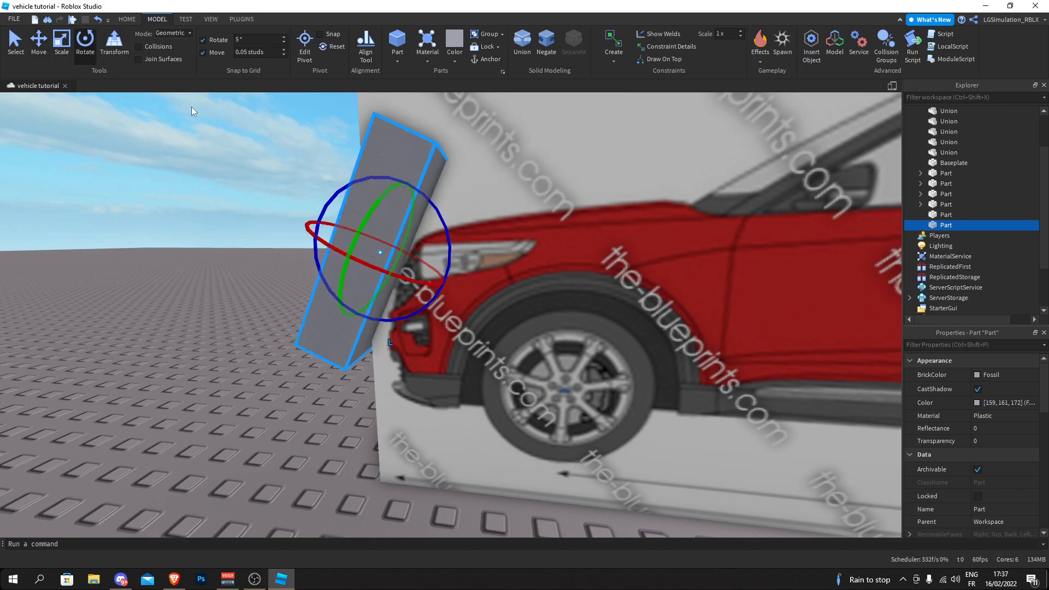
left_click_drag(436, 278, 434, 280)
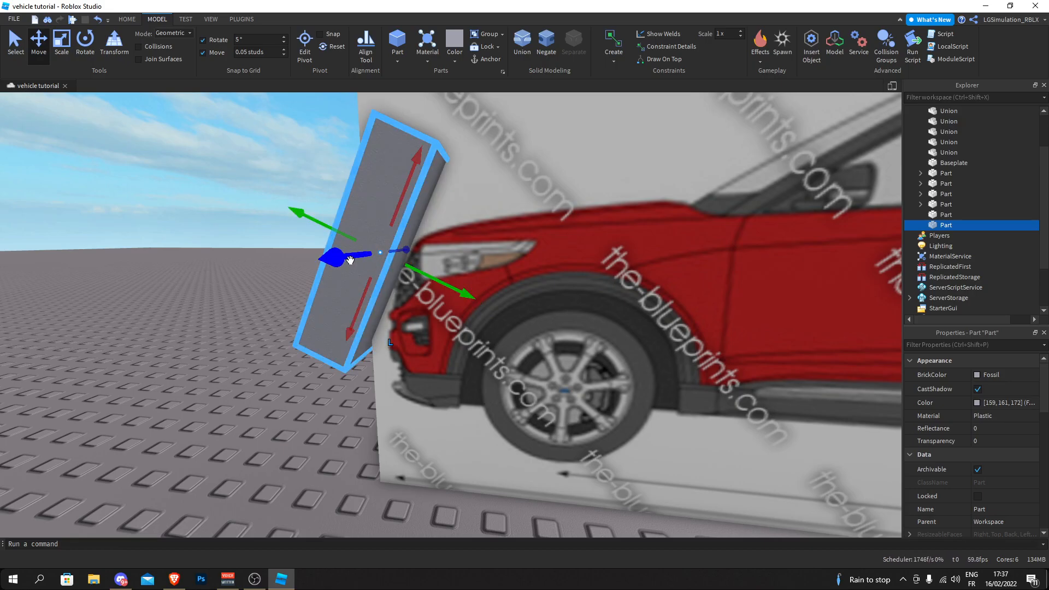
- Move the tilted block across to the hood block's front face and make its angle slightly steeper
left_click_drag(350, 259, 347, 264)
right_click_drag(347, 264, 347, 264)
left_click_drag(347, 264, 347, 264)
right_click_drag(347, 264, 347, 264)
left_click_drag(347, 264, 365, 276)
right_click_drag(347, 264, 347, 264)
left_click_drag(365, 276, 408, 265)
left_click(386, 266)
right_click_drag(384, 266, 384, 267)
left_click(476, 245)
right_click_drag(476, 245, 468, 254)
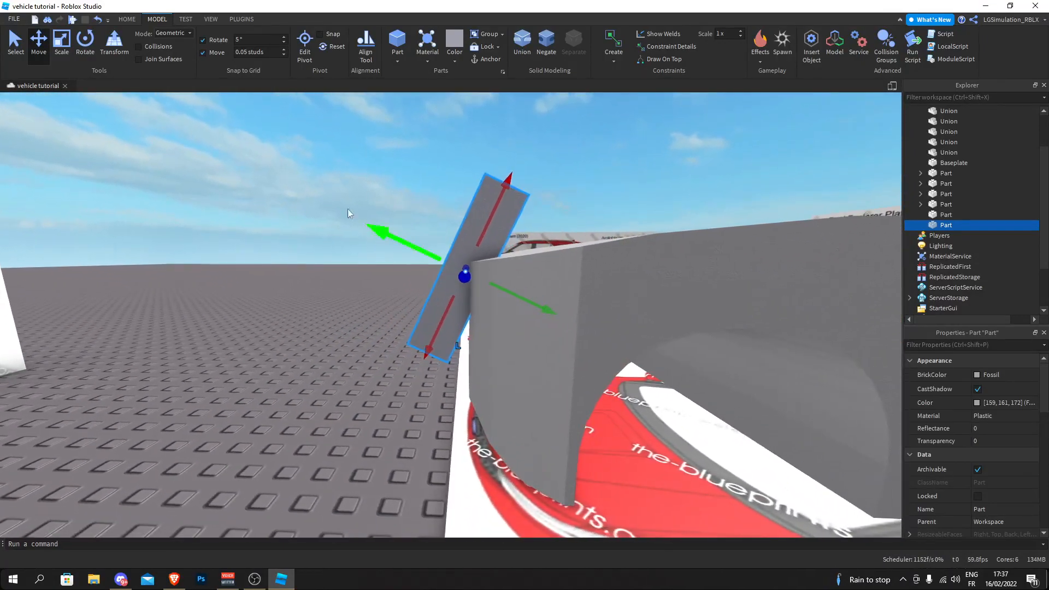
left_click(84, 44)
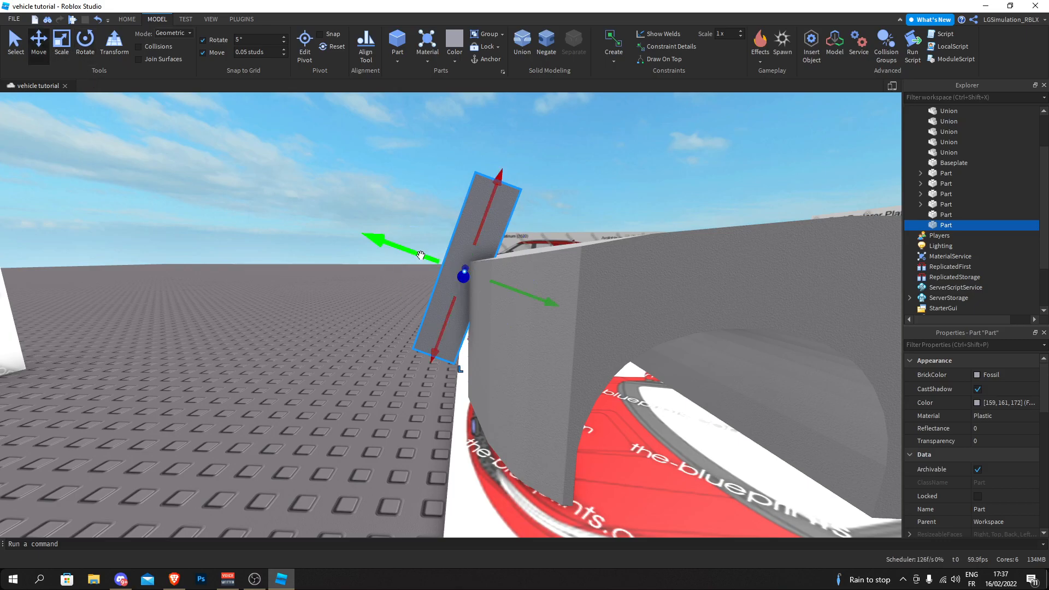
right_click_drag(414, 257, 414, 257)
- Scale the tilted block sideways so it spans beyond the full width of the hood block's front
key("s")
left_click(63, 46)
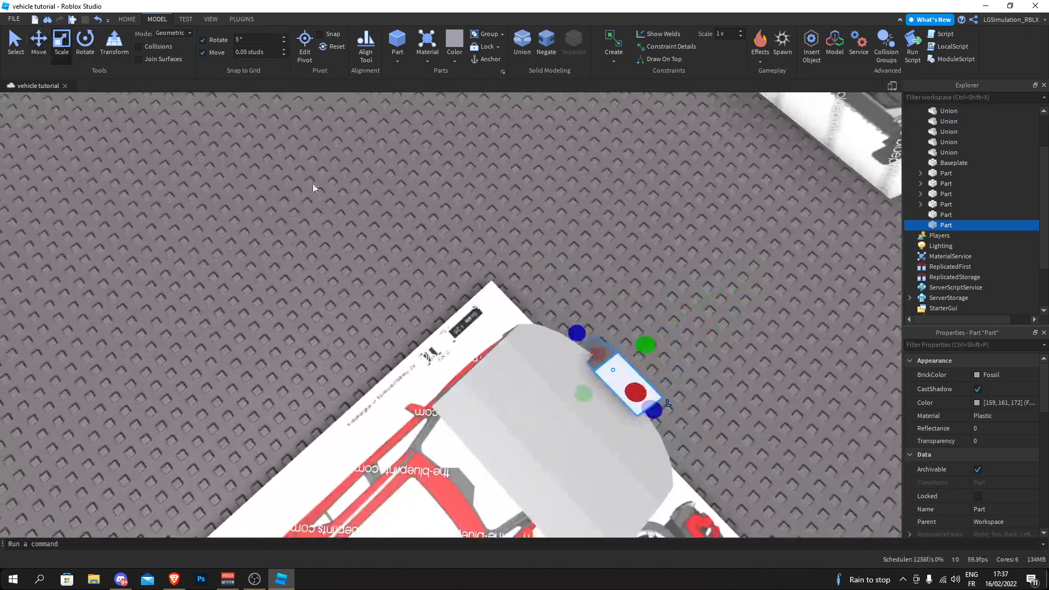
right_click_drag(251, 152, 379, 185)
left_click_drag(379, 184, 201, 217)
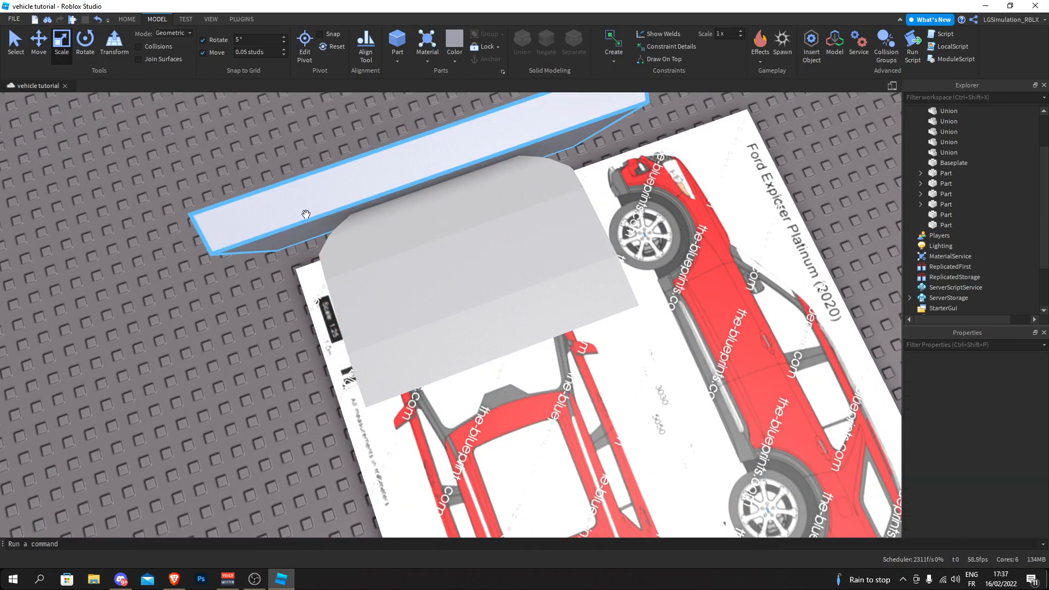
left_click(305, 216)
right_click_drag(305, 217, 307, 223)
key("w")
- Duplicate the wide front slab in place and try to rotate the copy
left_click(93, 44)
key("ctrl+d")
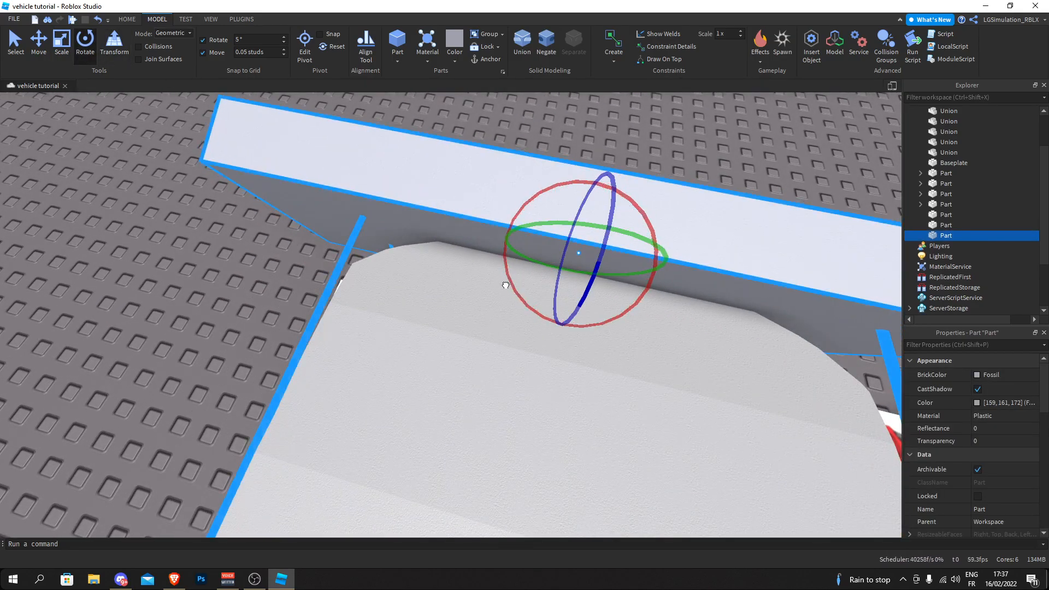
left_click_drag(571, 293, 584, 295)
key("ctrl+z")
left_click(444, 216)
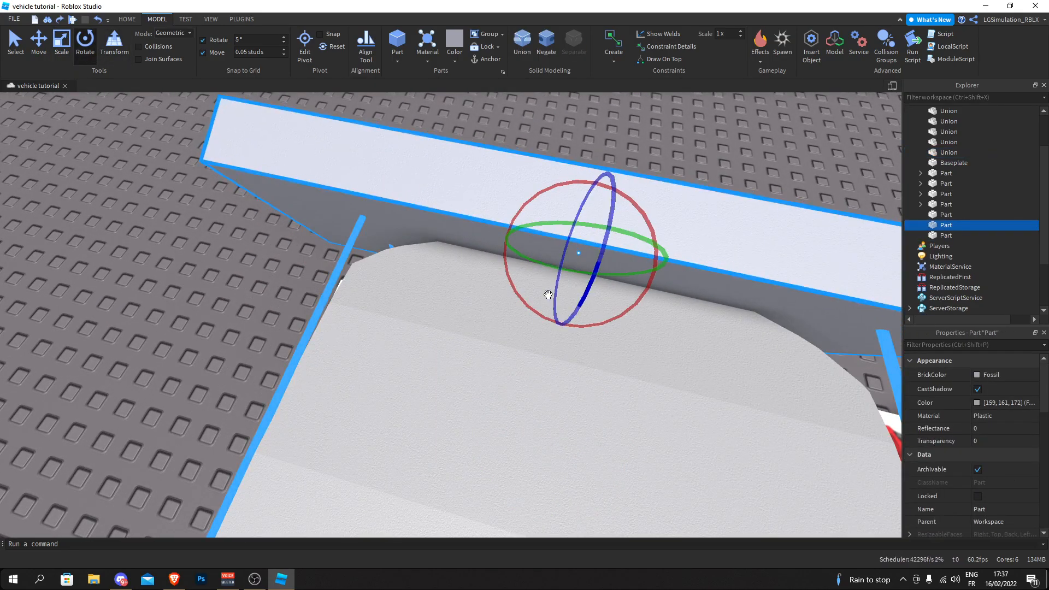
key("a")
right_click_drag(546, 294, 544, 293)
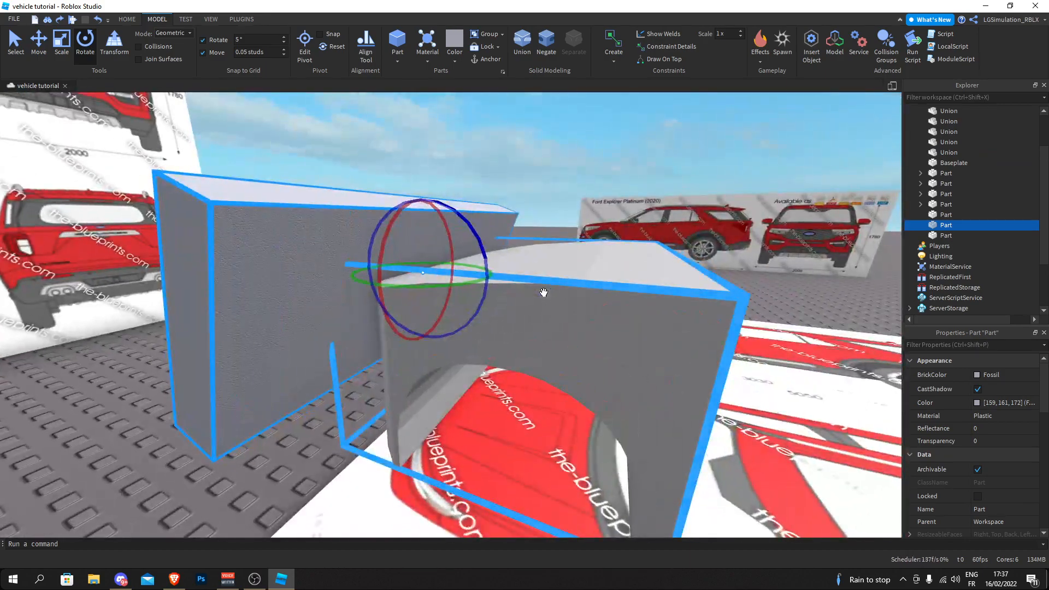
- Switch the slab's transform handles from local to world space
key("ctrl+l")
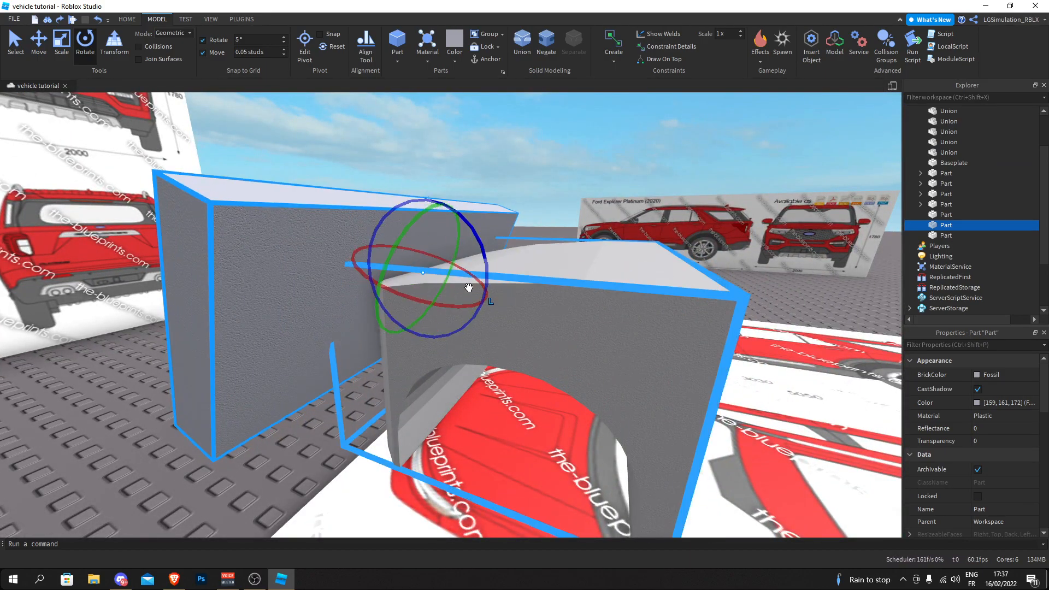
key("ctrl+l")
key("ctrl+l")
key("ctrl+l")
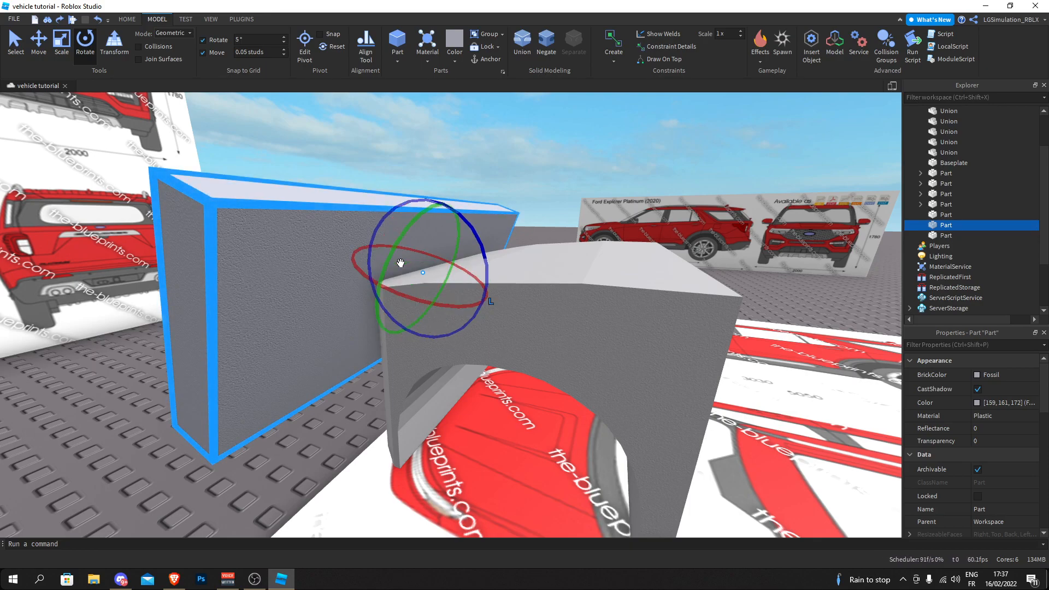
right_click(358, 243)
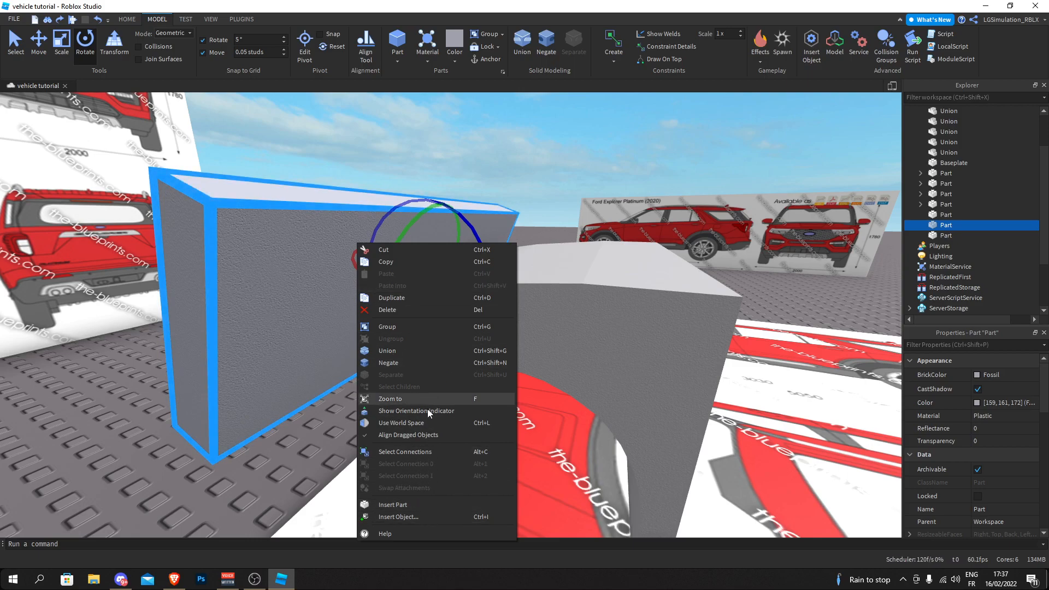
left_click(465, 425)
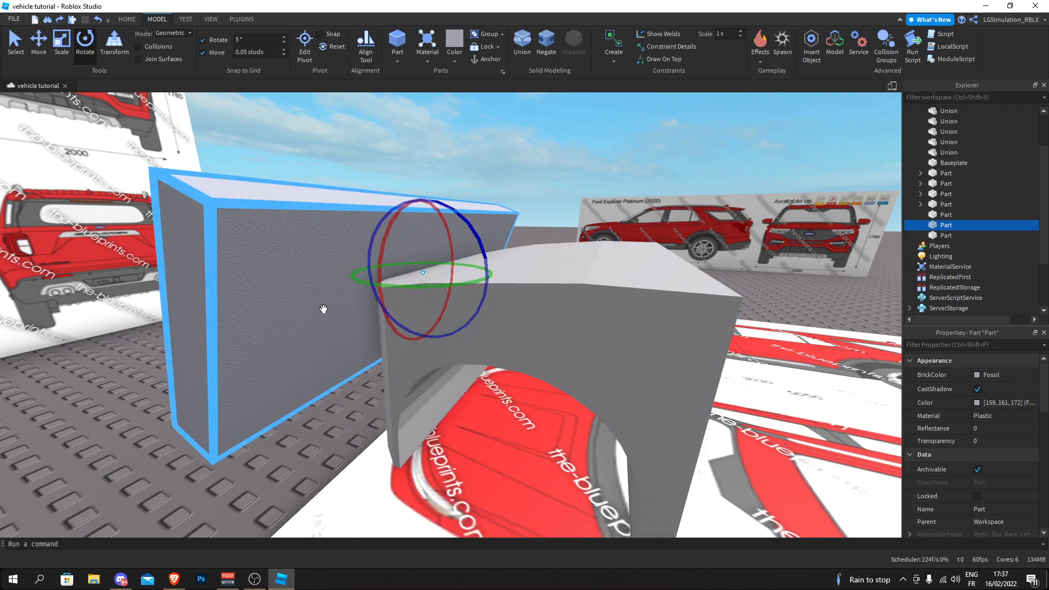
right_click(334, 291)
left_click(389, 470)
right_click(282, 277)
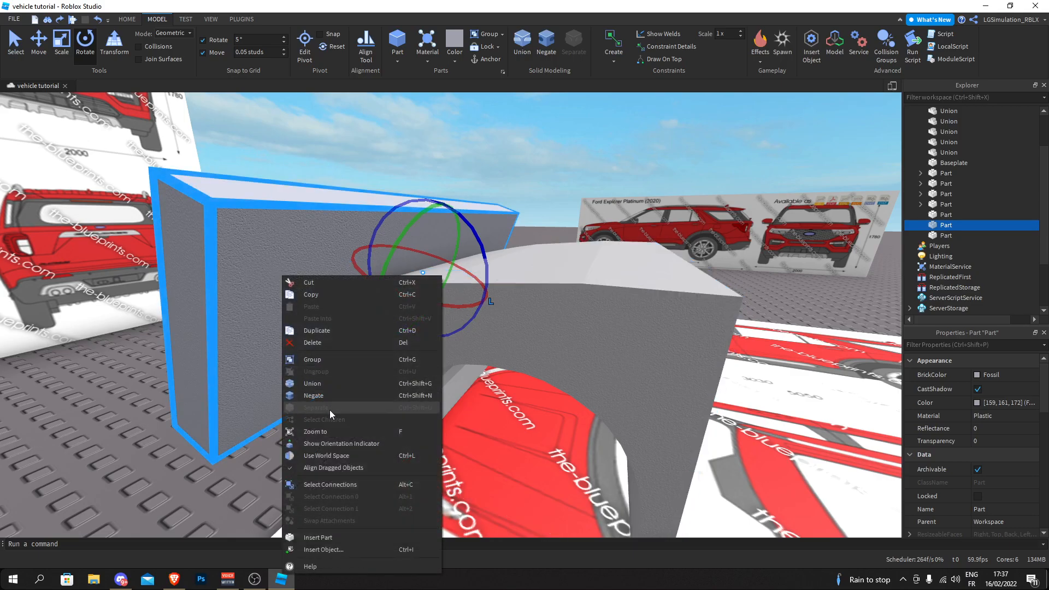
left_click(349, 458)
- Rotate and shift the copied slab along the hood's curved corner, and add a second, more sharply angled copy beside it
right_click_drag(423, 346, 422, 347)
key("w")
left_click_drag(525, 237, 548, 233)
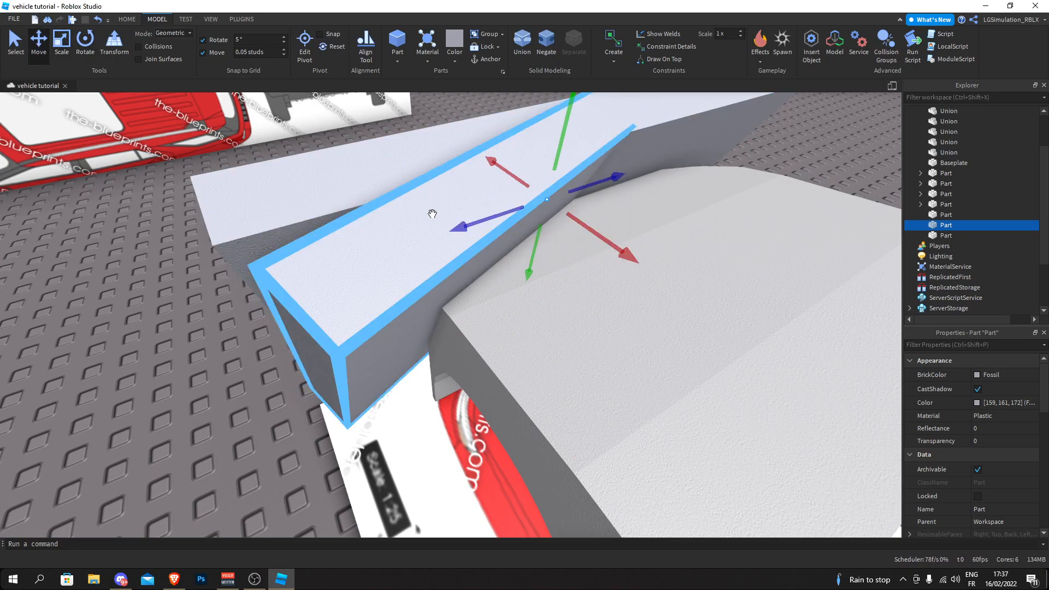
left_click_drag(460, 227, 460, 227)
right_click_drag(459, 227, 459, 227)
key("d")
left_click_drag(459, 227, 381, 219)
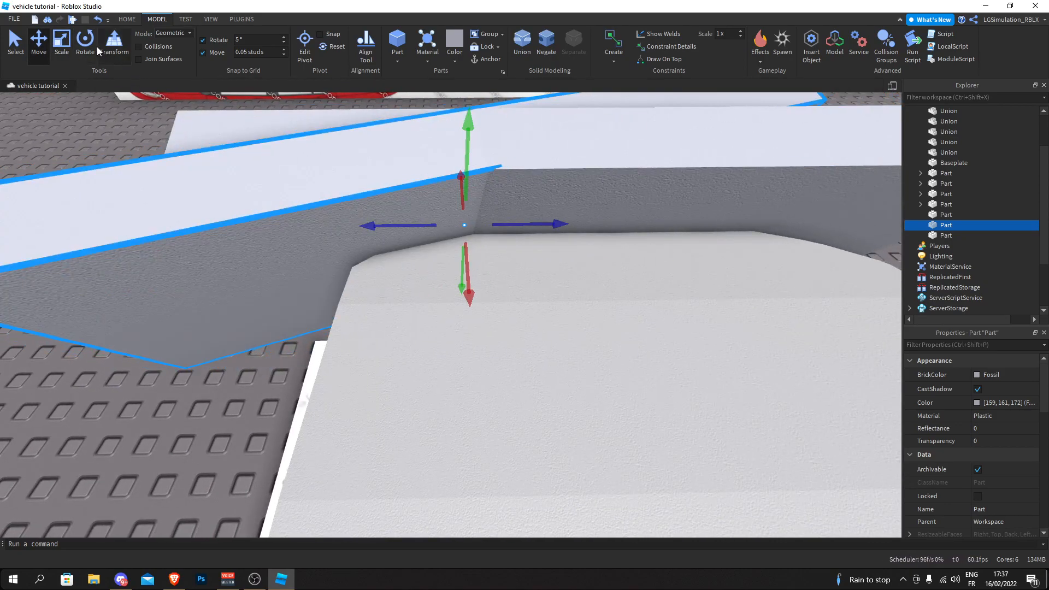
left_click_drag(419, 267, 416, 257)
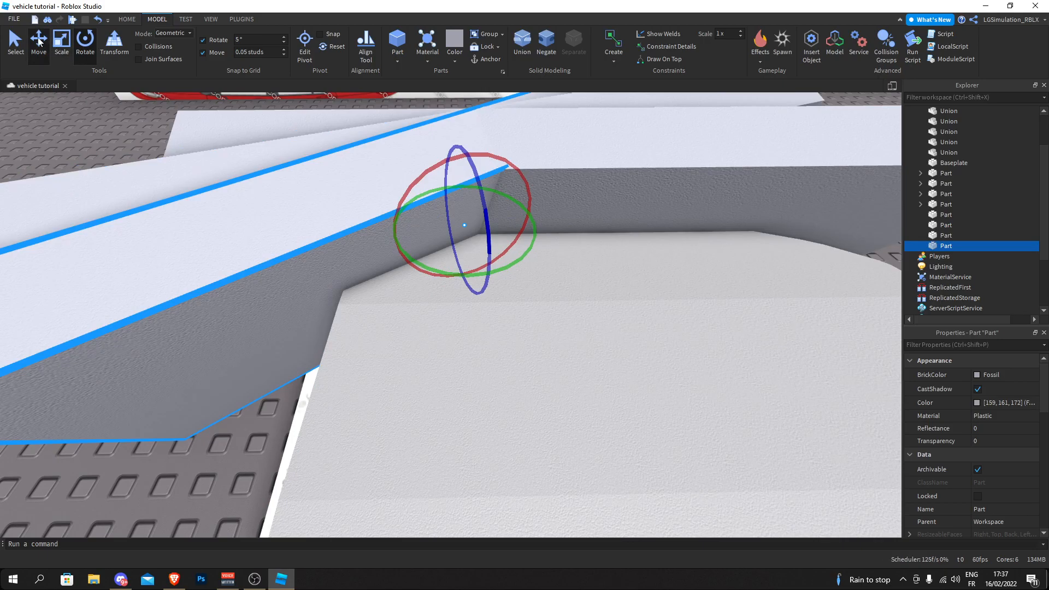
scroll(393, 224, "down", 10)
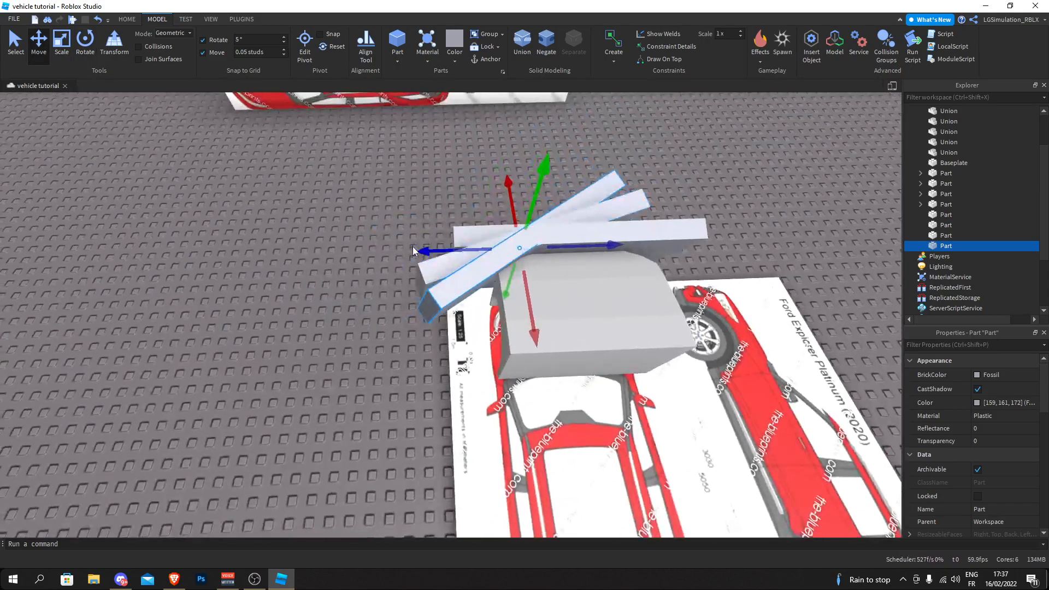
- Union the two angled corner slabs into one piece
left_click(426, 274, "ctrl")
scroll(419, 274, "up", 3)
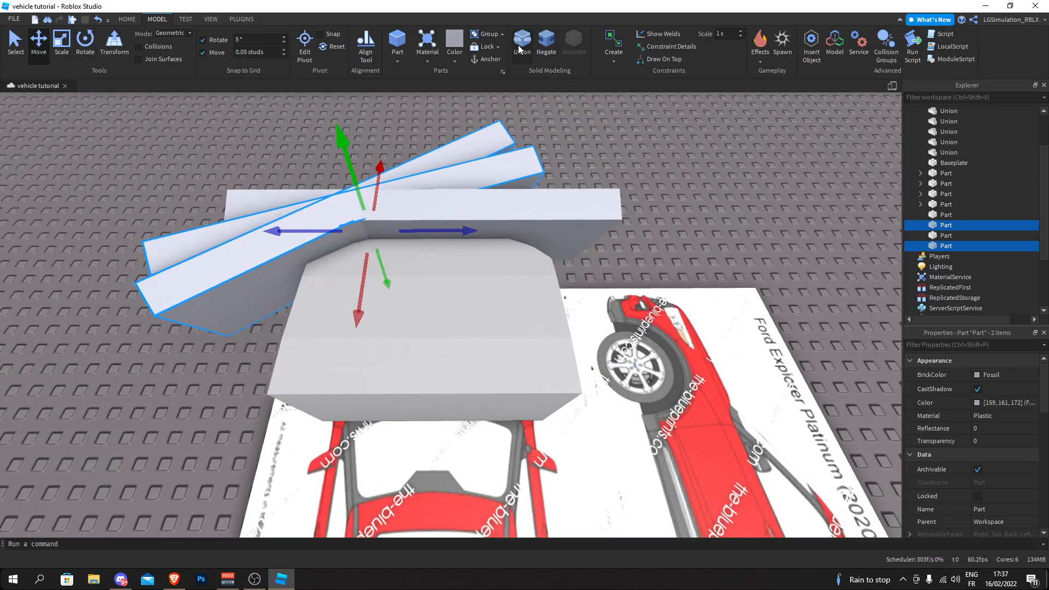
left_click(521, 41)
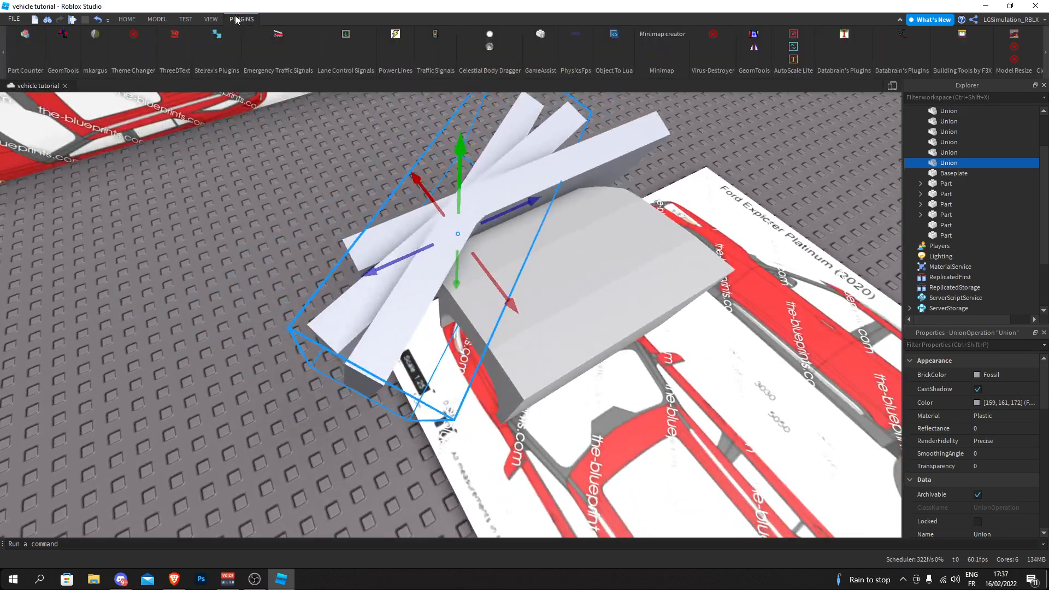
- Mirror the angled slab union and move the mirrored copy against the hood's opposite front corner
right_click_drag(204, 152, 350, 101)
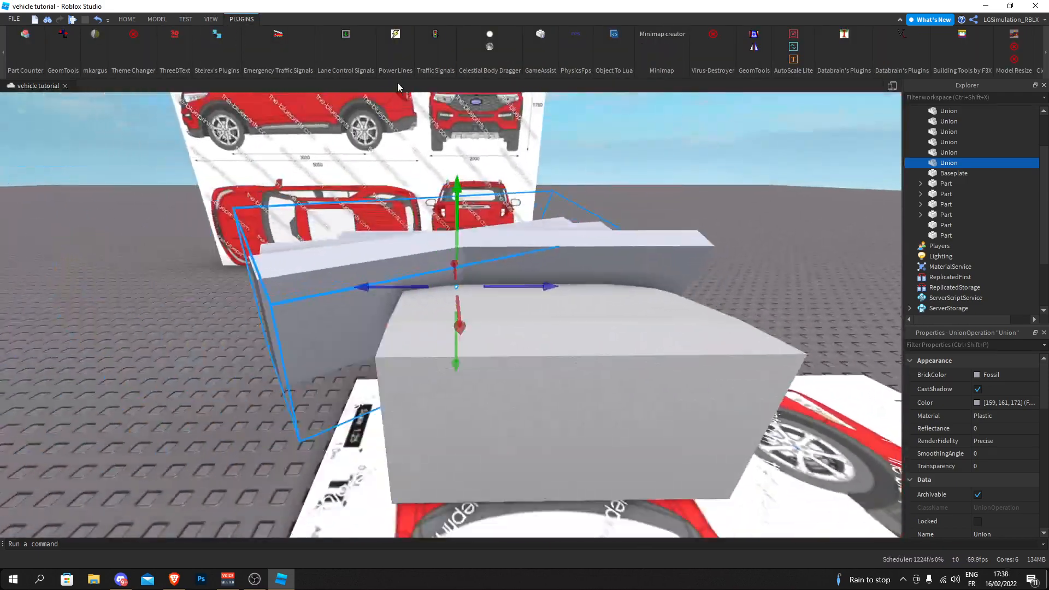
left_click(755, 47)
right_click_drag(534, 248, 431, 263)
left_click(431, 262)
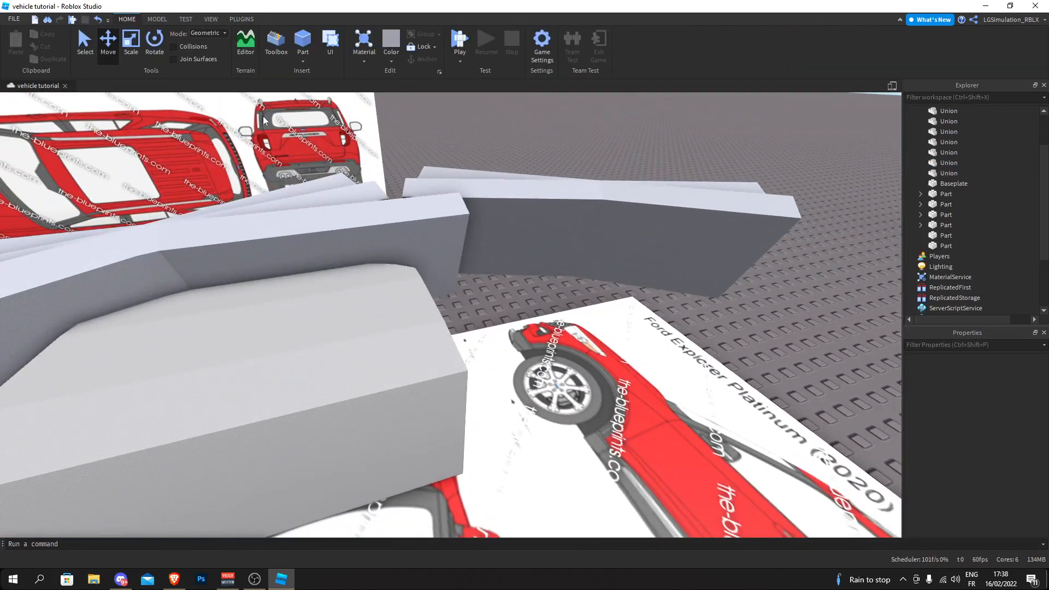
left_click_drag(502, 244, 256, 243)
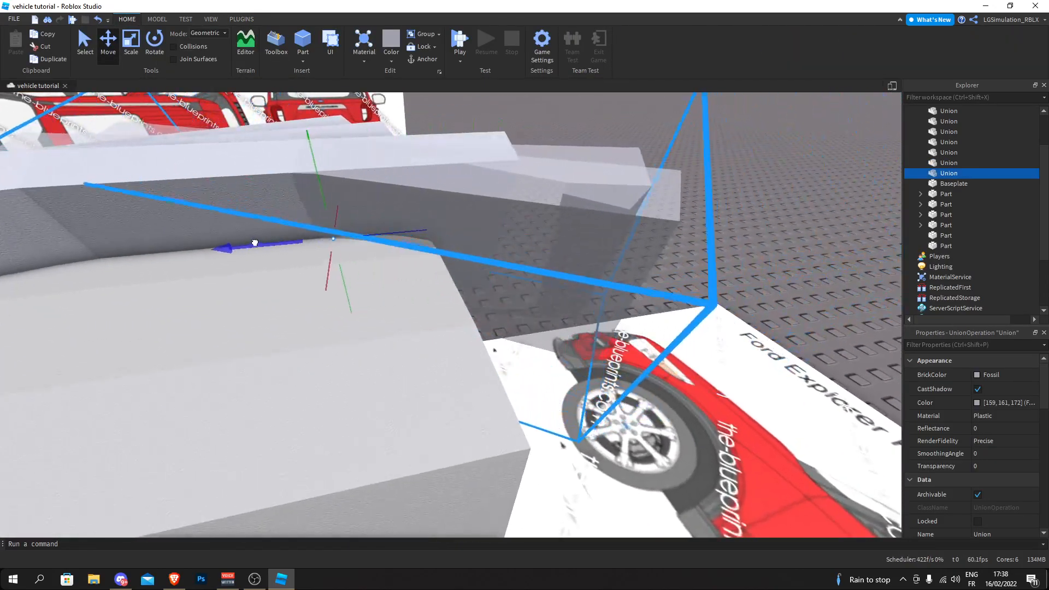
left_click(699, 369)
- Examine how the angled slabs meet the hood block's front corners on both sides
scroll(699, 369, "down", 4)
right_click_drag(700, 369, 689, 362)
key("d")
key("a")
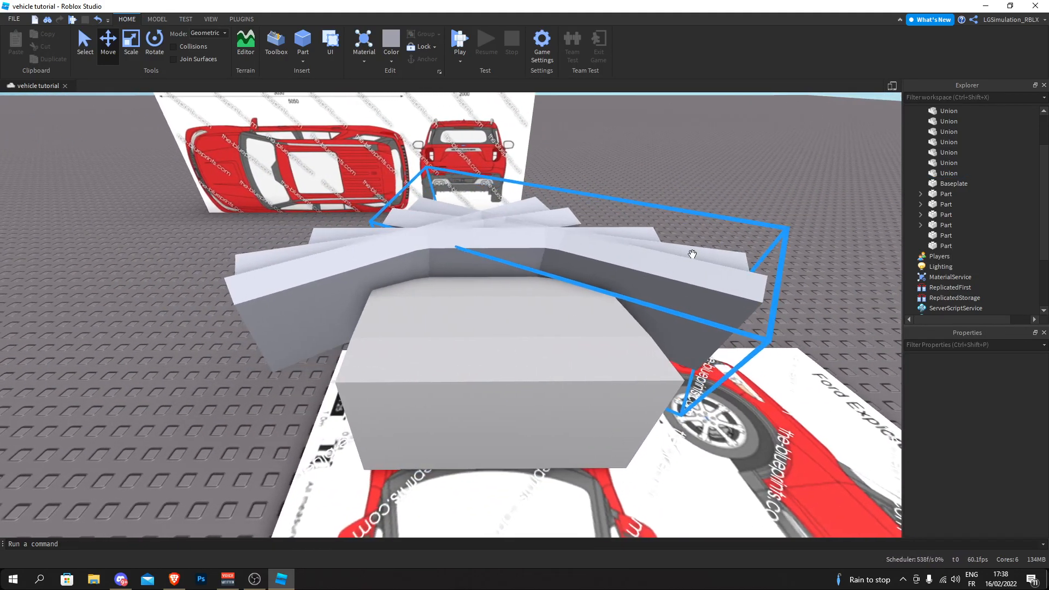
left_click(685, 254)
left_click_drag(563, 273, 520, 254)
left_click(332, 272)
scroll(332, 271, "up", 6)
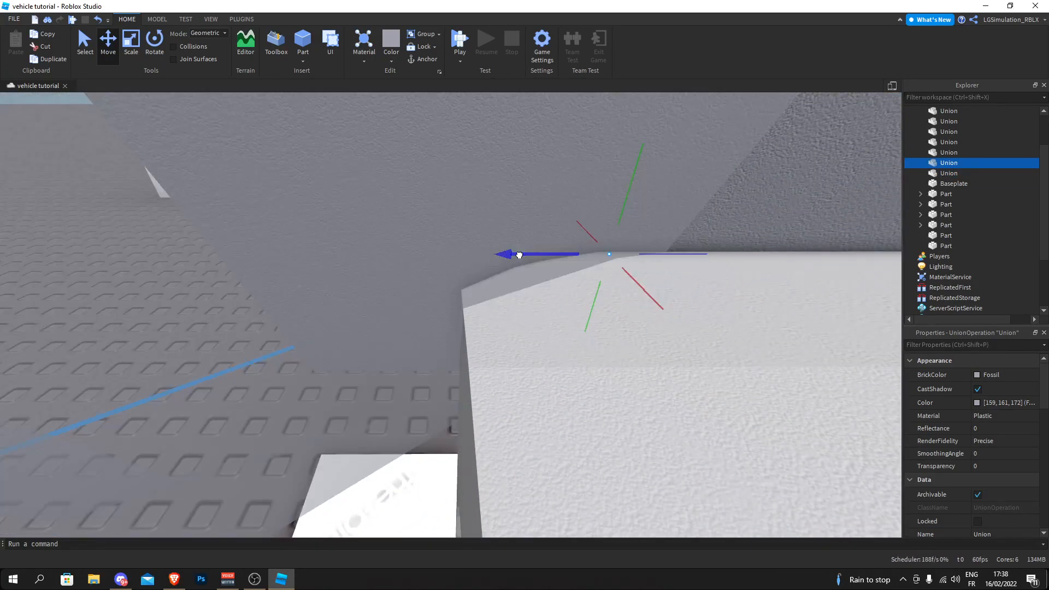
key("d")
left_click(613, 251)
scroll(614, 251, "down", 4)
left_click_drag(425, 289, 423, 289)
left_click(613, 211)
scroll(614, 211, "down", 4)
right_click_drag(614, 211, 614, 212)
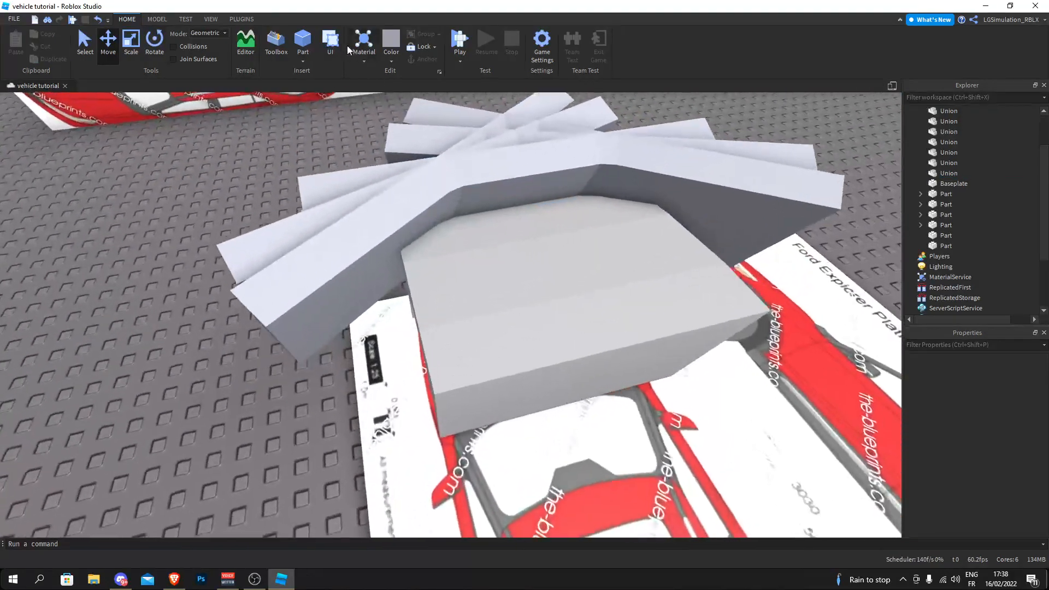
- Insert a block part on the hood and resize it as a reference against the angled slab at one front corner
left_click(281, 43)
left_click(176, 85)
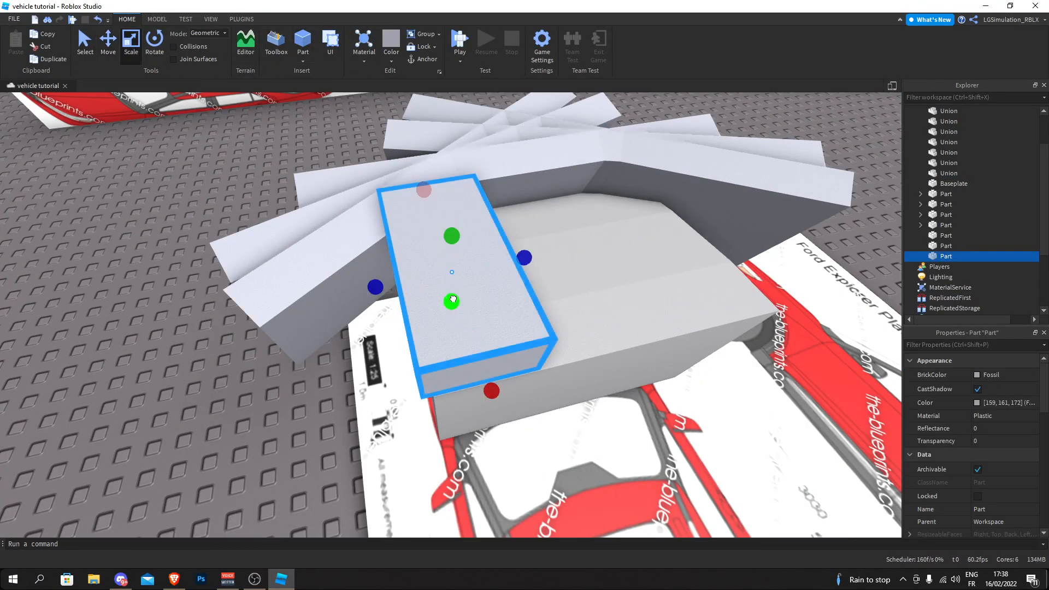
left_click_drag(454, 297, 446, 356)
mouse_move(446, 356)
right_mouse_down()
mouse_move(459, 340)
mouse_move(464, 350)
right_mouse_up()
key("w")
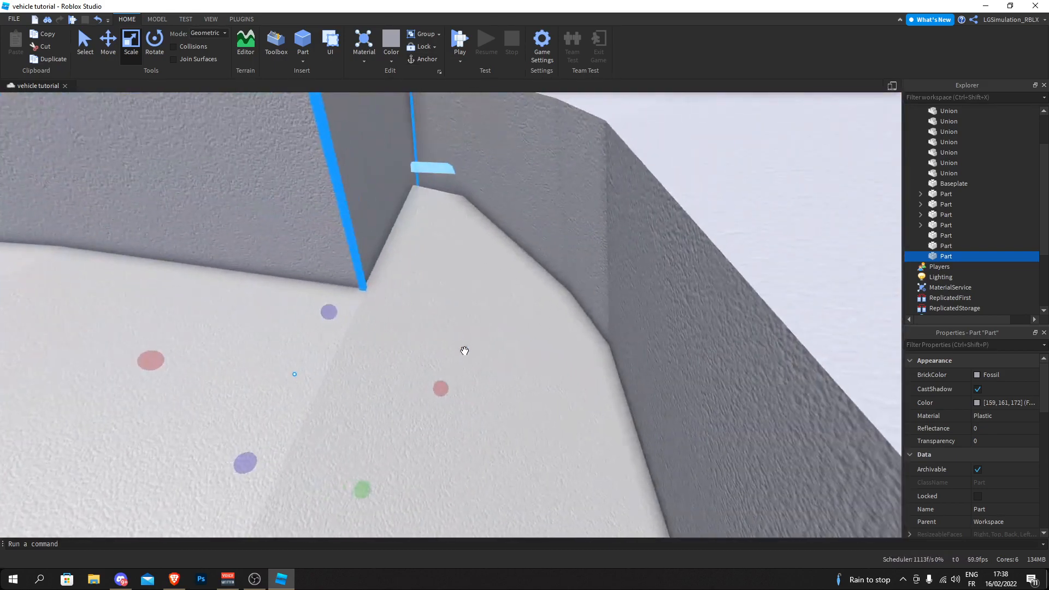
left_click_drag(477, 393, 476, 392)
- Move the reference block across the hood to the opposite front corner
right_click_drag(478, 355, 493, 264)
scroll(493, 263, "down", 4)
left_click_drag(391, 284, 738, 301)
right_click_drag(745, 289, 739, 290)
key("w")
scroll(436, 241, "up", 2)
- Shift the angled slab union at this corner to match the opposite side, and delete the reference block
right_click_drag(436, 241, 306, 206)
left_click_drag(164, 389, 162, 390)
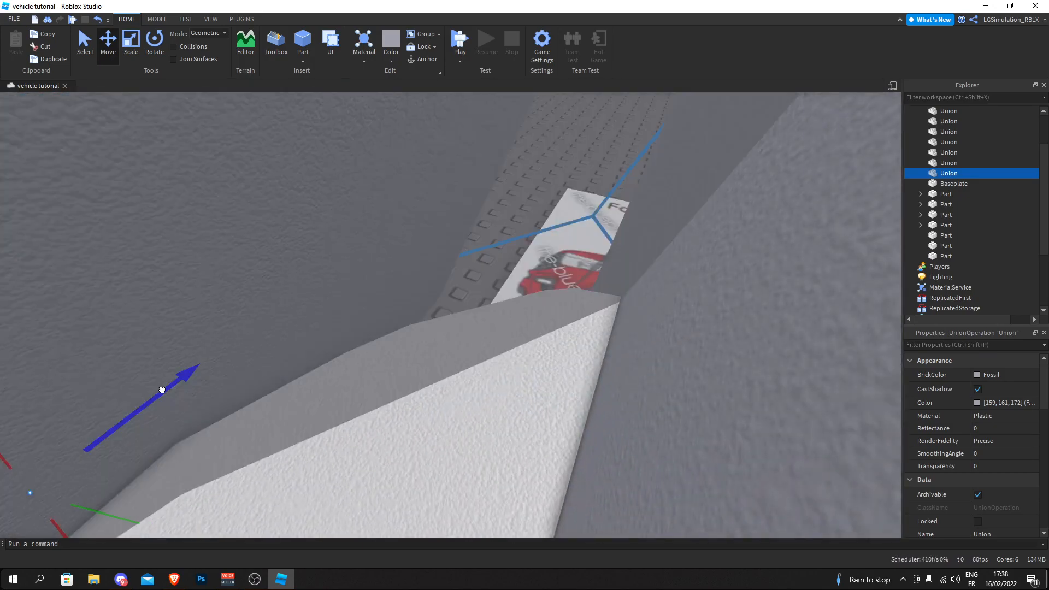
right_click_drag(171, 387, 159, 386)
key("w")
scroll(487, 324, "down", 5)
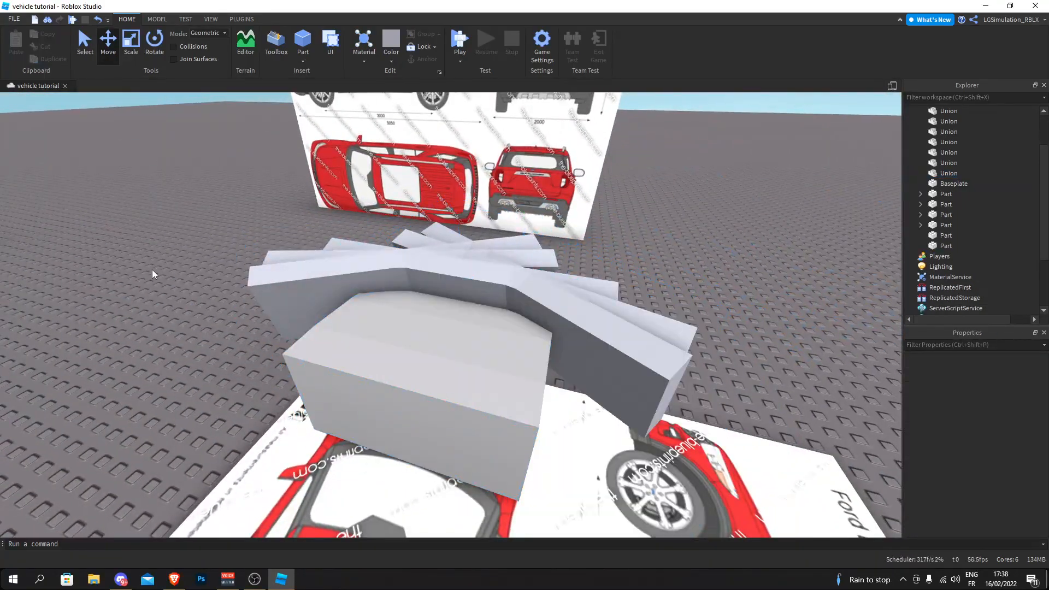
- Negate the three slab pieces around the hood's front and union them with the hood block
right_click_drag(153, 270, 153, 271)
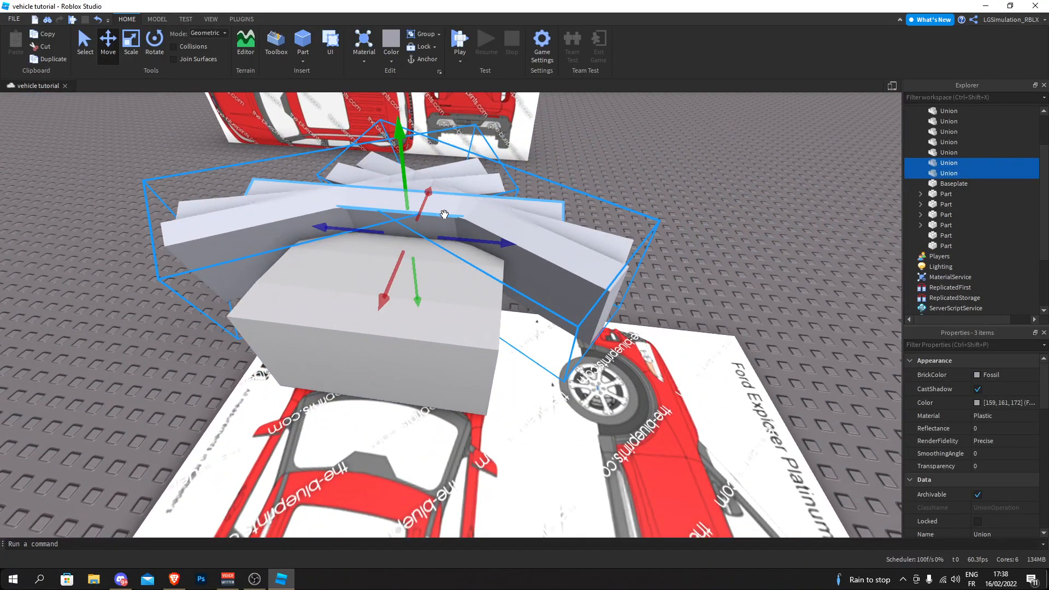
left_click(569, 48)
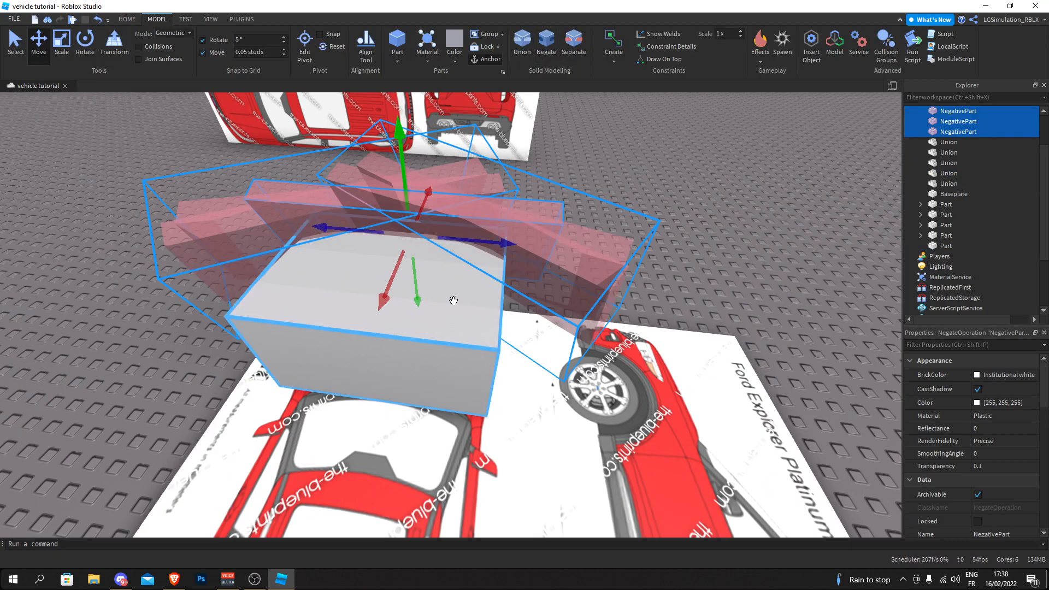
left_click(521, 47)
- Inspect the cut hood and set its material to SmoothPlastic
left_click(637, 202)
right_click_drag(637, 202, 612, 199)
right_click_drag(457, 187, 433, 230)
left_click(436, 268)
left_click(426, 60)
left_click(552, 205)
right_click_drag(552, 205, 516, 141)
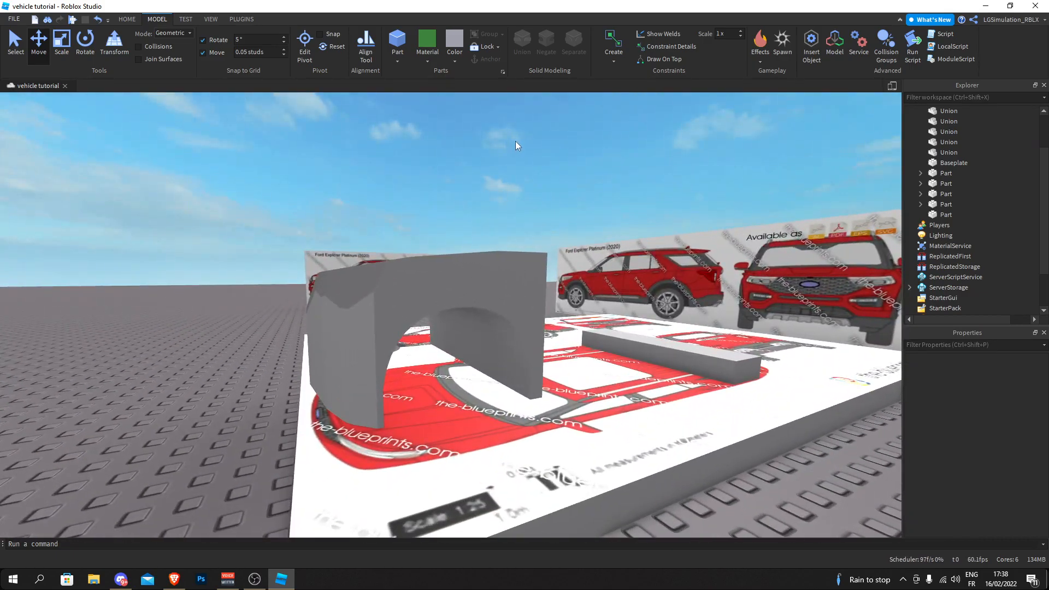
- Undo the material change and the union so the hood and its negative slabs are separate again
key("ctrl+z")
key("ctrl+z")
left_click(645, 138)
right_click_drag(645, 139, 642, 138)
left_click(491, 151)
right_click_drag(491, 151, 489, 152)
- Adjust the negated slabs around the hood's front and union them with the hood block again
right_click_drag(422, 212, 526, 213)
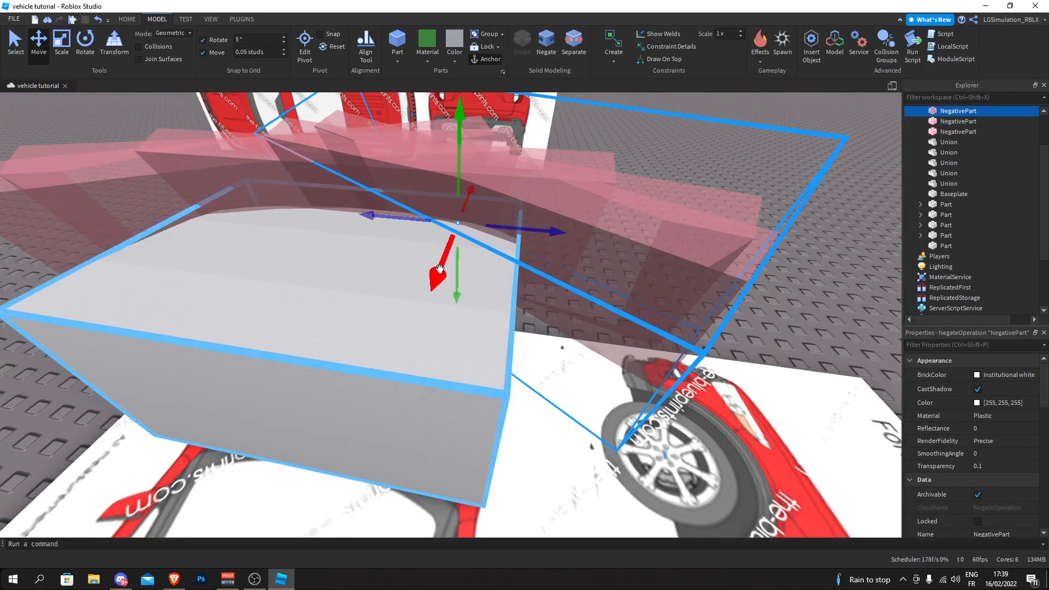
scroll(440, 267, "down", 10)
left_click_drag(305, 152, 649, 350)
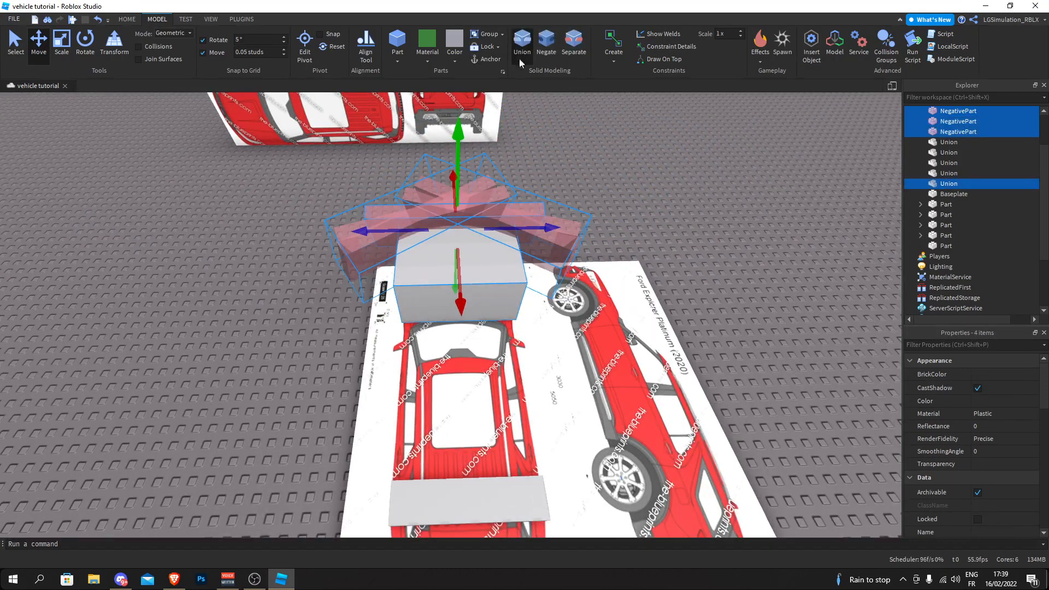
left_click(519, 59)
left_click(582, 171)
right_click_drag(582, 171, 382, 230)
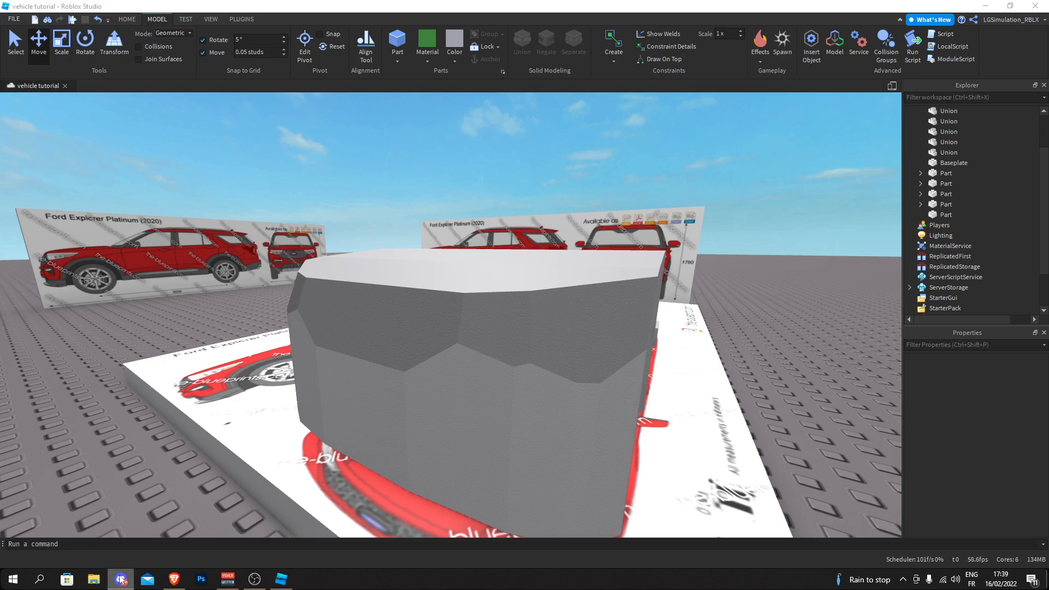
- Examine the cut faces along the hood's front and sides from several angles
right_click_drag(146, 457, 466, 195)
key("w")
key("a")
key("d")
key("s")
key("d")
key("s")
key("a")
key("w")
key("e")
key("s")
key("w")
key("d")
right_click_drag(604, 199, 604, 198)
key("s")
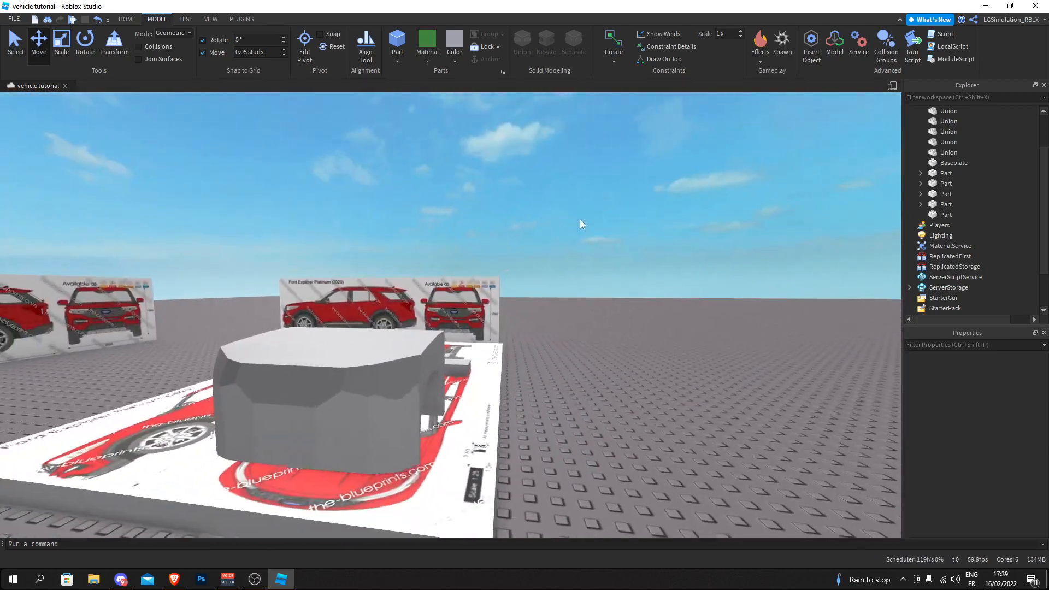
key("a")
left_click(394, 371)
- Compare the hood's front shape with the front view on the Ford Explorer blueprint board
key("w")
left_click(281, 173)
key("a")
right_click_drag(377, 270, 354, 262)
key("a")
key("d")
right_click_drag(427, 162, 398, 161)
key("d")
key("w")
key("w")
right_click_drag(345, 373, 345, 373)
key("s")
right_click_drag(412, 319, 417, 311)
key("w")
key("w")
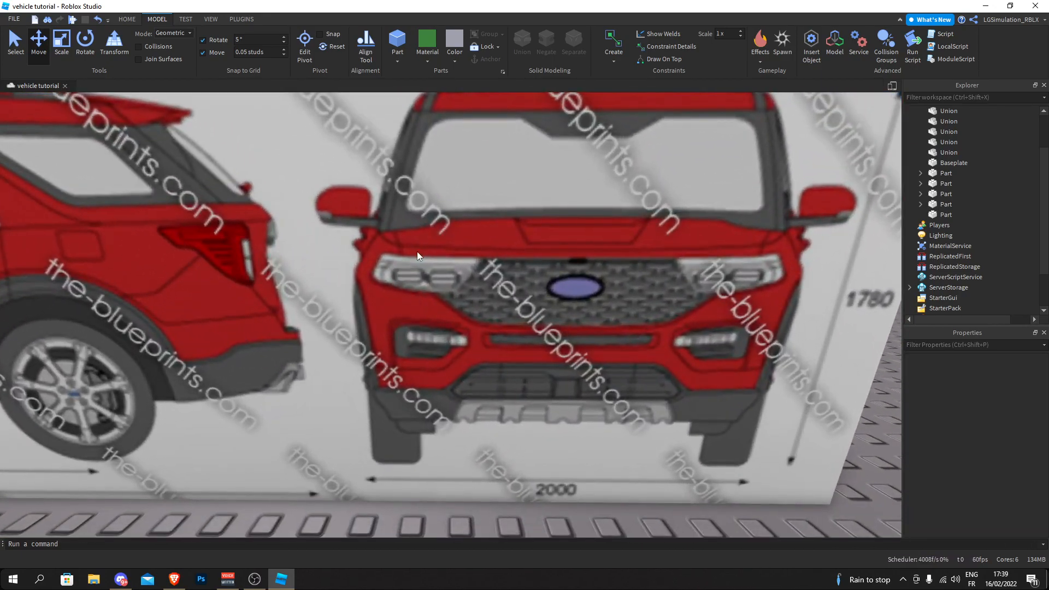
key("d")
right_click_drag(149, 265, 103, 238)
key("s")
key("d")
- Insert a new block part on top of the hood and rotate it to follow the hood's sloped top
key("w")
key("s")
key("w")
left_click(402, 42)
right_click_drag(419, 292, 419, 292)
key("w")
key("s")
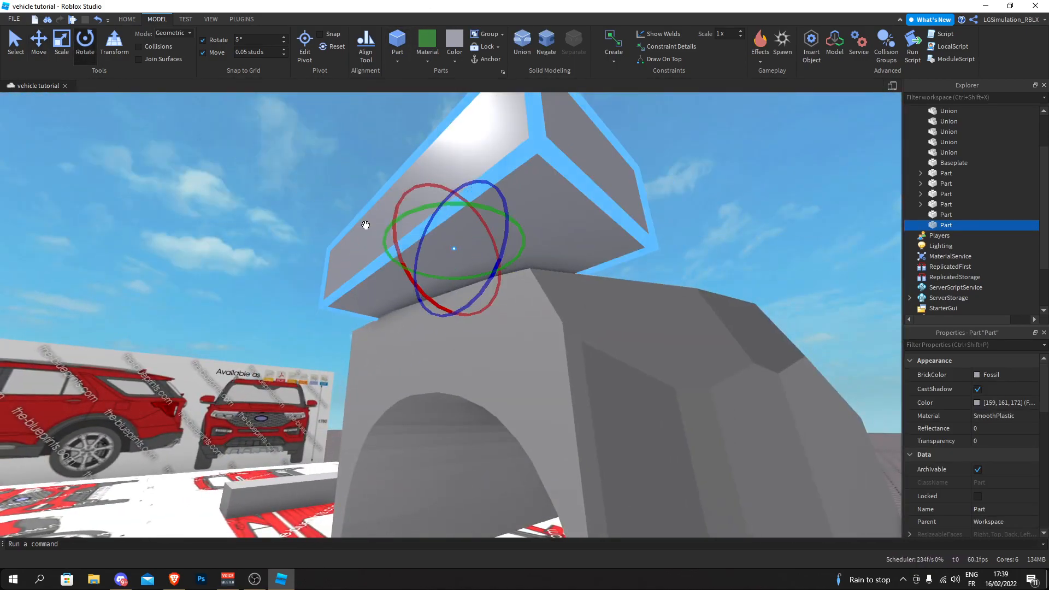
left_click_drag(393, 207, 398, 228)
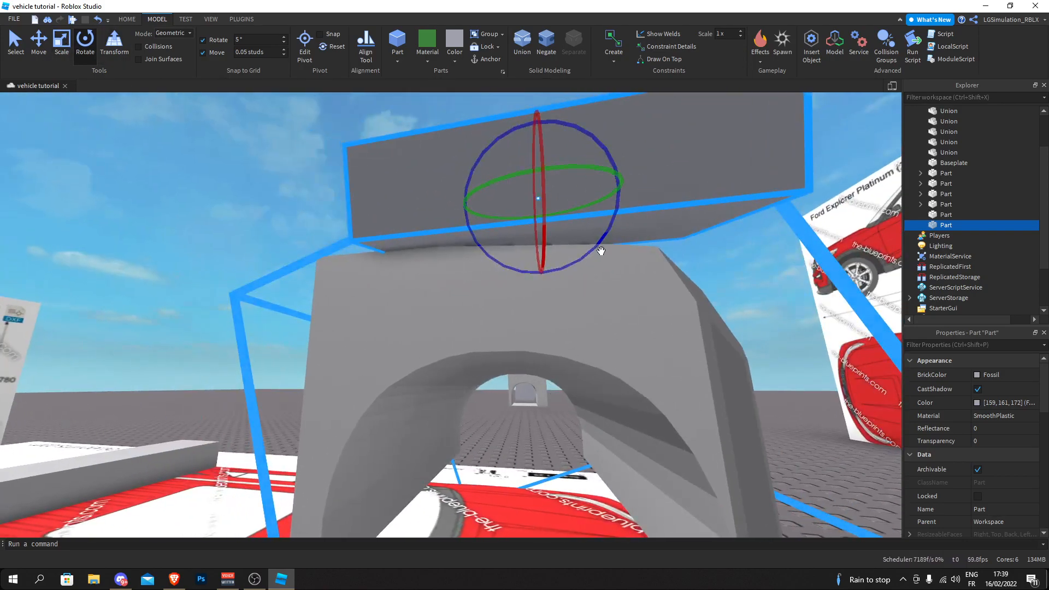
left_click_drag(598, 254, 591, 253)
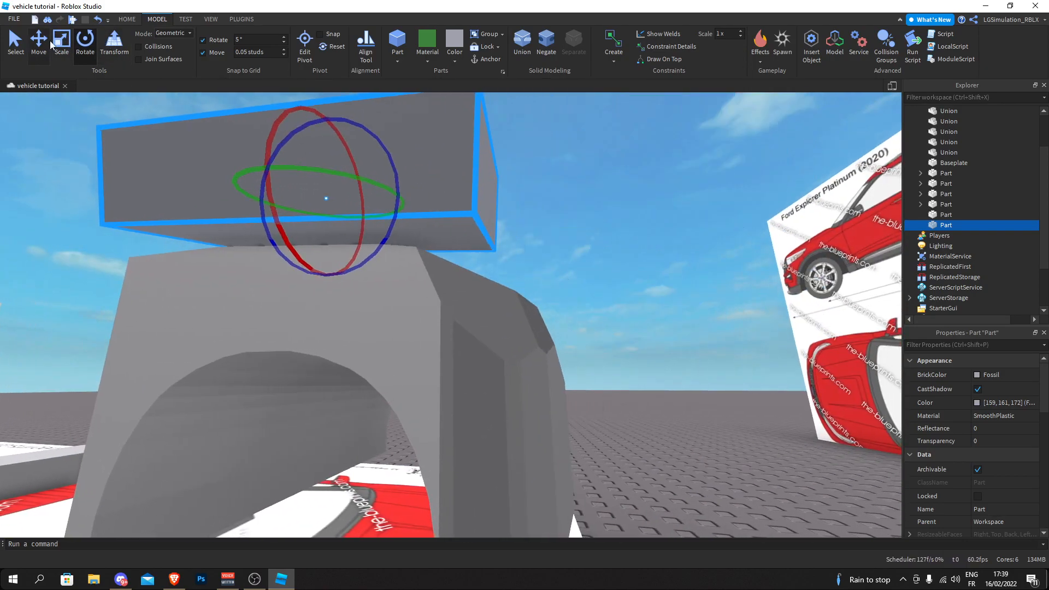
- Move the new block to the hood's upper side edge and lengthen it past the hood
key("ctrl+2")
left_click_drag(315, 290, 313, 288)
key("ctrl+3")
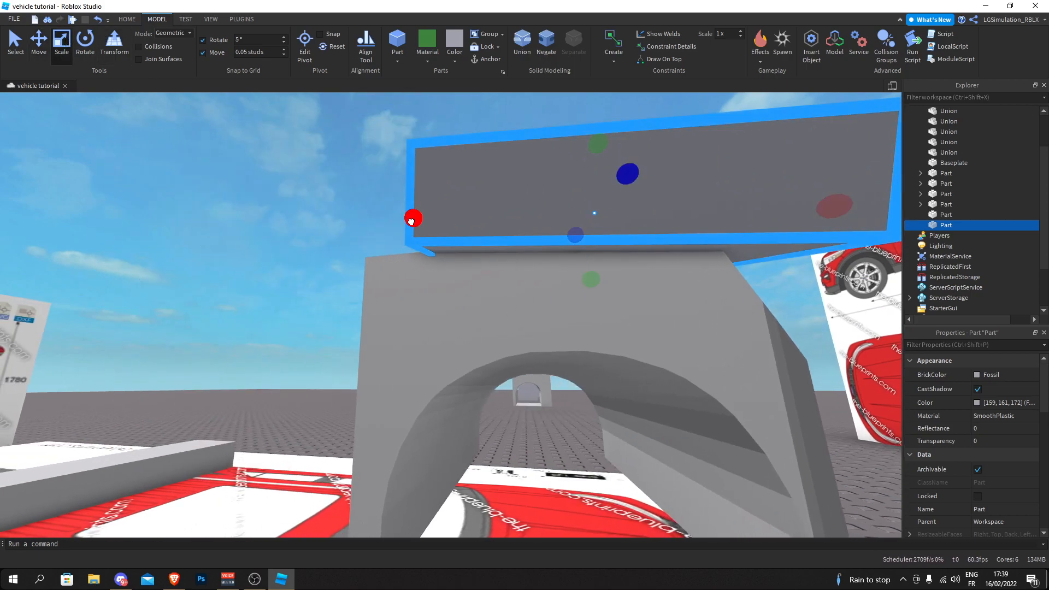
left_click_drag(411, 221, 270, 223)
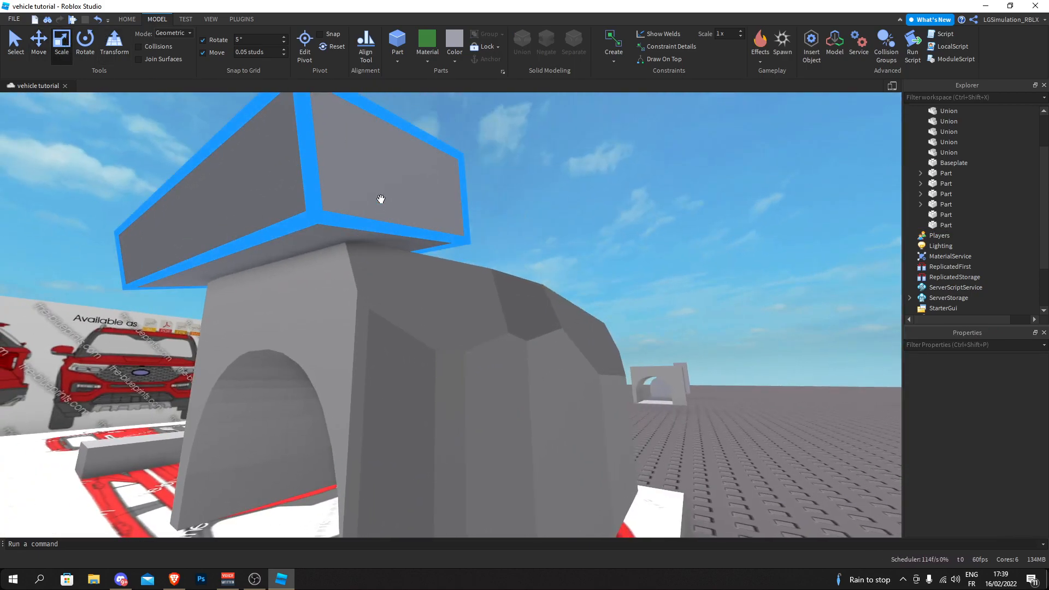
scroll(383, 194, "up", 5)
scroll(386, 190, "down", 5)
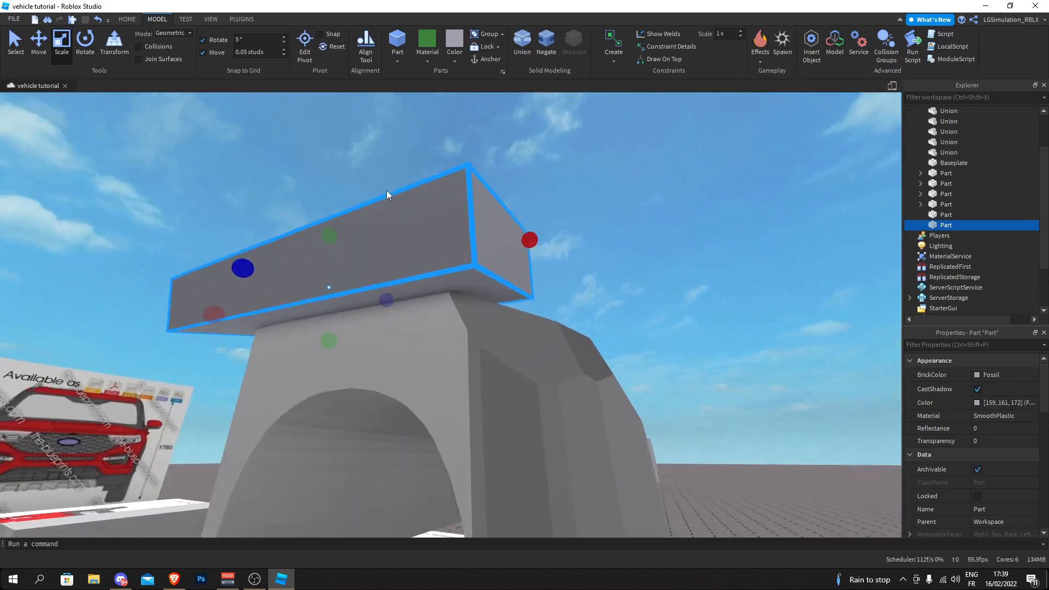
- Duplicate the slab, turn the copy at an angle, and move it onto the hood's upper front corner
left_click(90, 50)
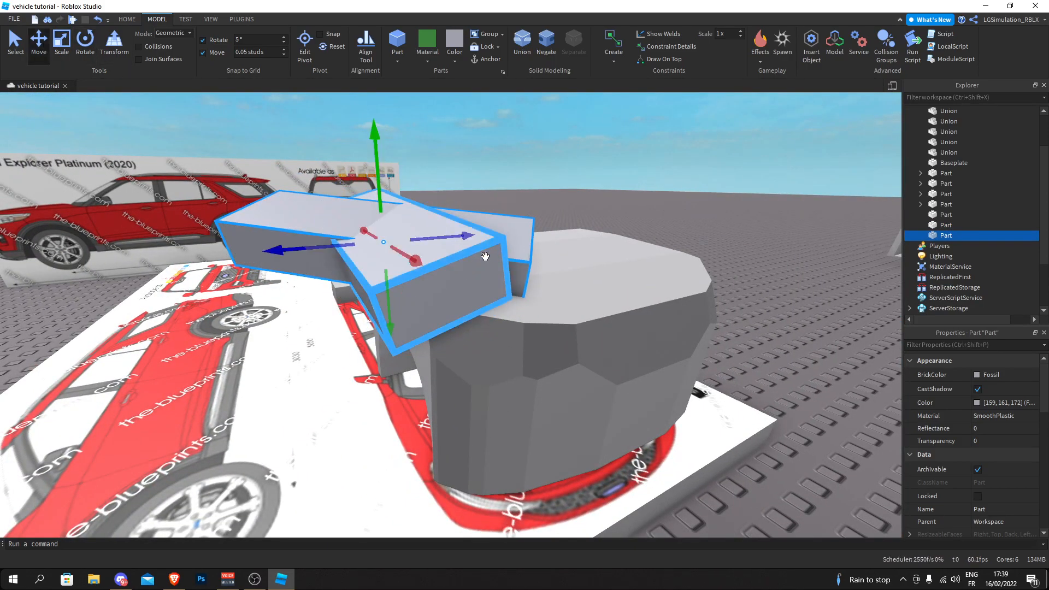
left_click_drag(398, 247, 503, 284)
scroll(510, 300, "up", 10)
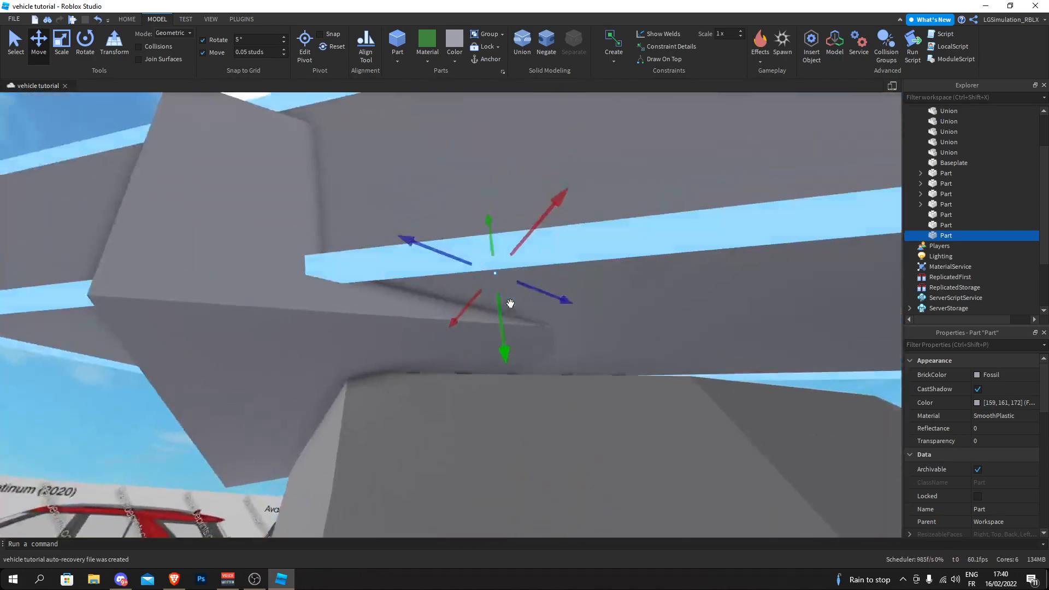
scroll(511, 303, "down", 2)
left_click_drag(488, 373, 491, 397)
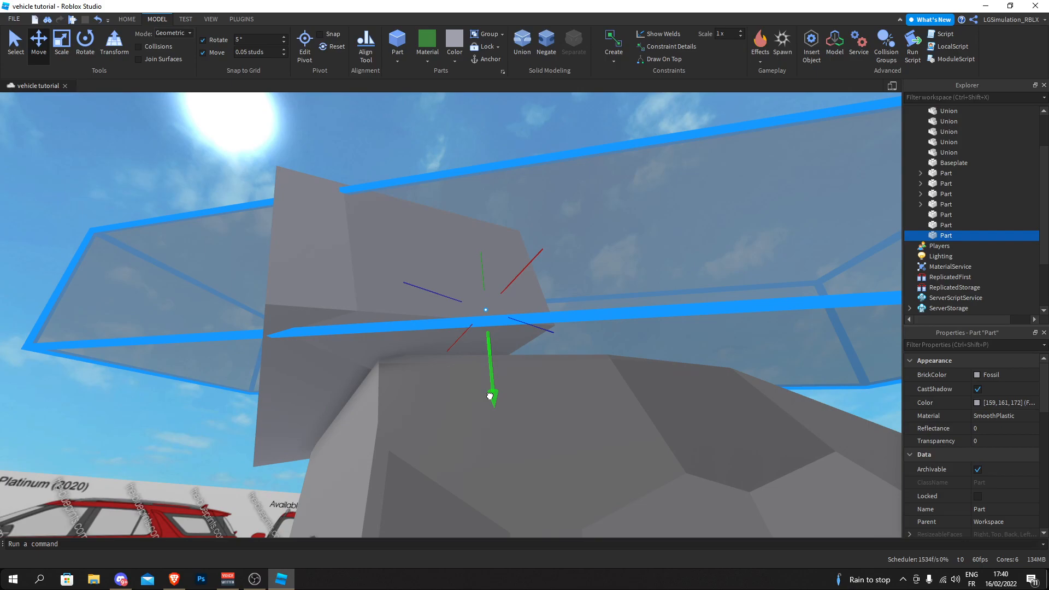
scroll(490, 398, "down", 8)
right_click_drag(481, 391, 452, 361)
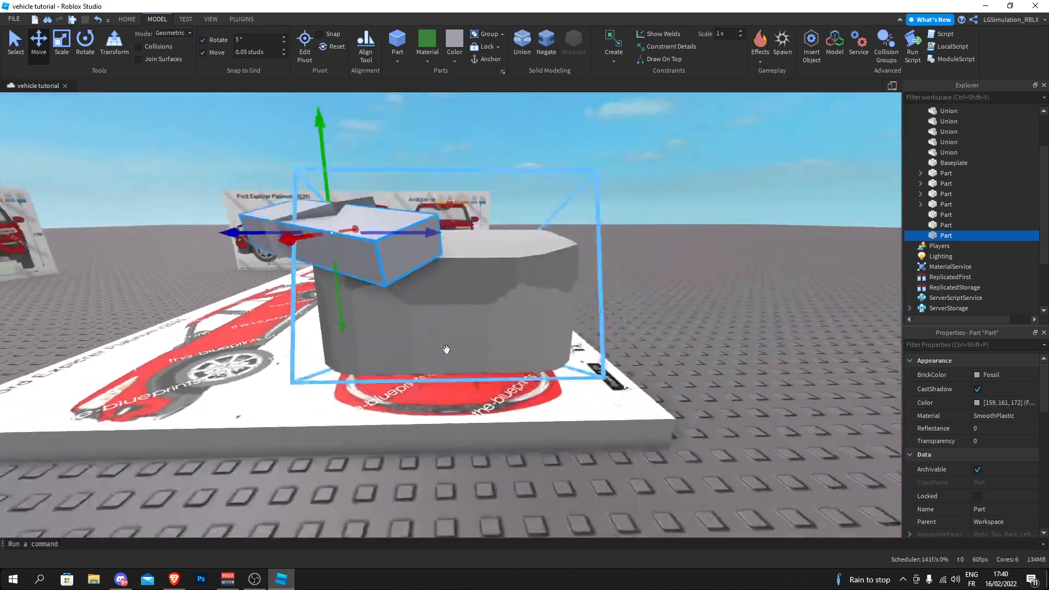
- Refine the position of the angled slabs along the hood's upper side edge
left_click(613, 179)
scroll(612, 180, "up", 4)
right_click_drag(613, 180, 613, 181)
scroll(408, 251, "down", 5)
left_click(408, 251)
right_click_drag(407, 252, 339, 183)
scroll(405, 244, "up", 8)
scroll(340, 193, "down", 5)
left_click(340, 193)
scroll(409, 188, "up", 4)
scroll(410, 164, "down", 5)
- Duplicate the angled slab, turn the copy to face the front, and position it sloping down over the hood's front edge
left_click(406, 112)
key("ctrl+d")
right_click_drag(444, 283, 442, 278)
scroll(442, 278, "up", 4)
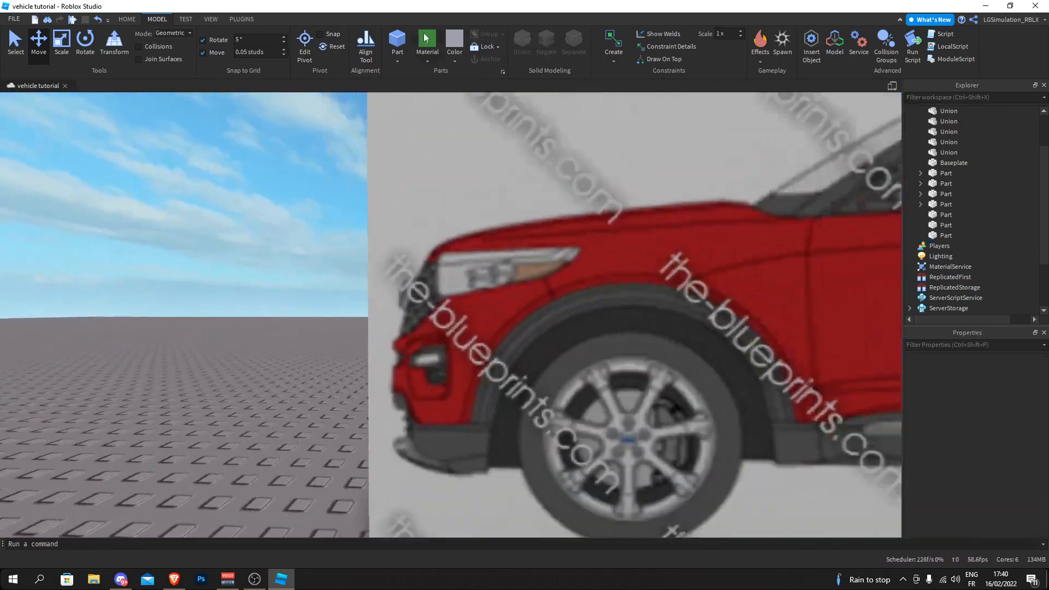
left_click_drag(466, 133, 452, 287)
scroll(460, 287, "up", 2)
left_click_drag(398, 229, 450, 305)
left_click_drag(449, 173, 413, 217)
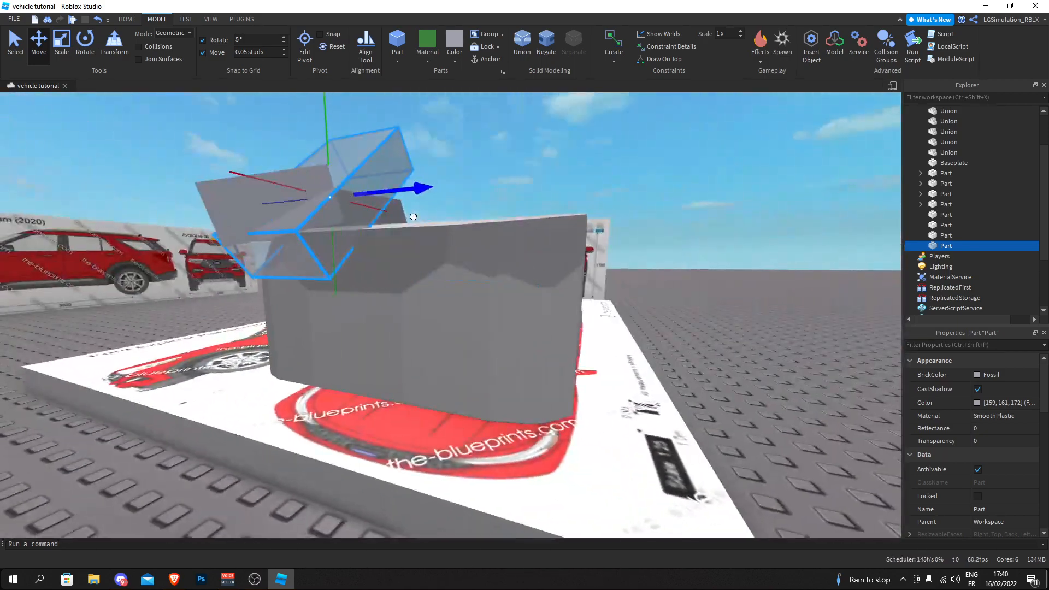
right_click_drag(414, 217, 215, 146)
key("w")
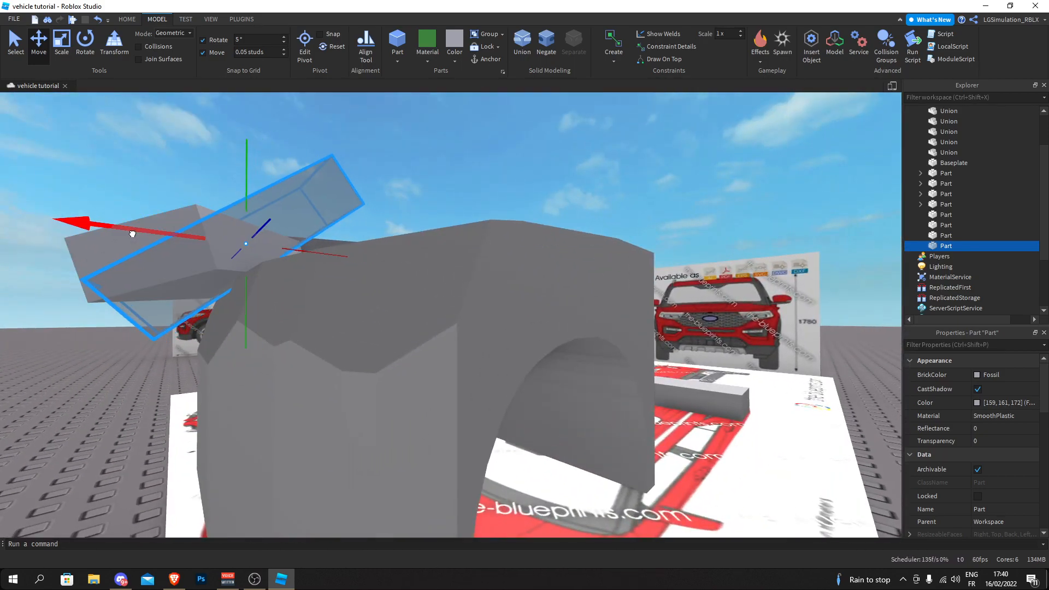
left_click_drag(133, 234, 133, 234)
key("a")
- Widen the sloped front slab across the hood's front
left_click(62, 48)
left_click_drag(490, 225, 708, 220)
left_click(800, 173)
right_click_drag(800, 172, 484, 225)
key("s")
key("w")
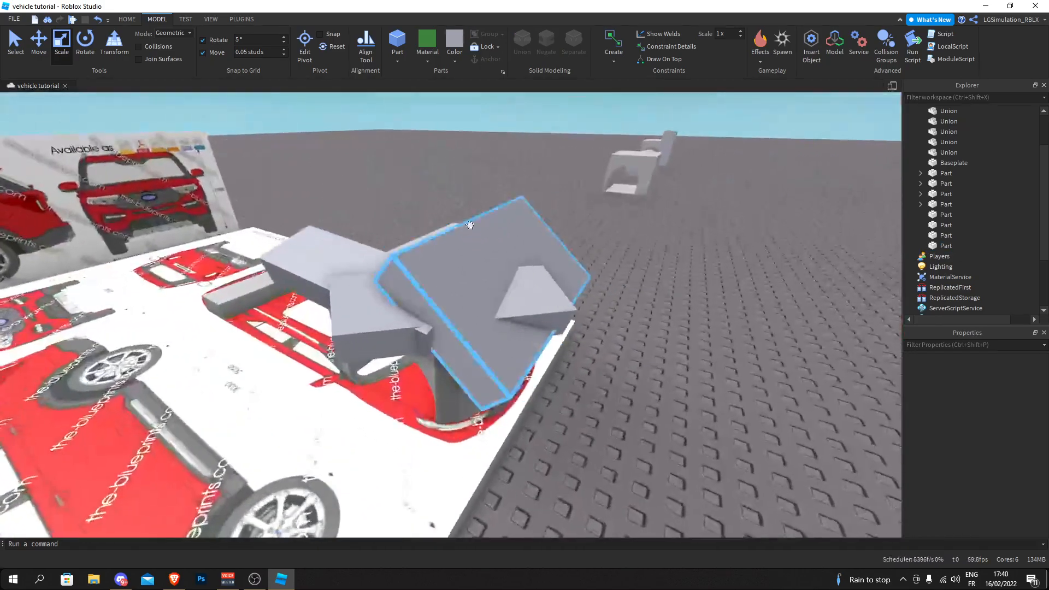
- Union the two slabs along the hood's upper side edge into one piece
left_click(318, 253)
left_click(366, 338, "ctrl")
right_click_drag(412, 352, 388, 339)
key("w")
key("s")
right_click_drag(158, 343, 300, 363)
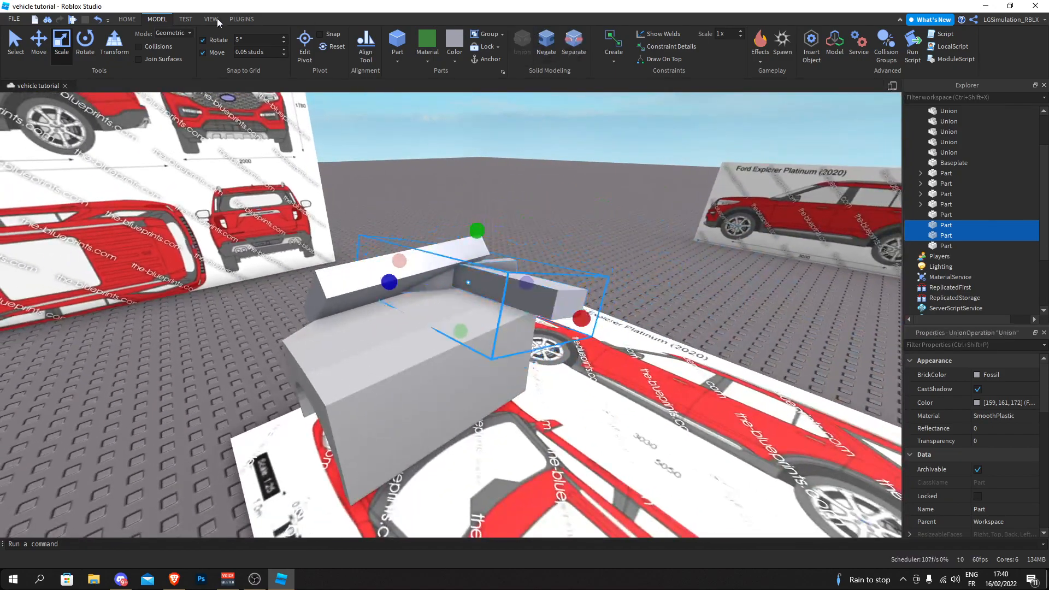
- Mirror the side slab union with GeomTools, reflecting it over the face of a slab
right_click_drag(239, 152, 129, 34)
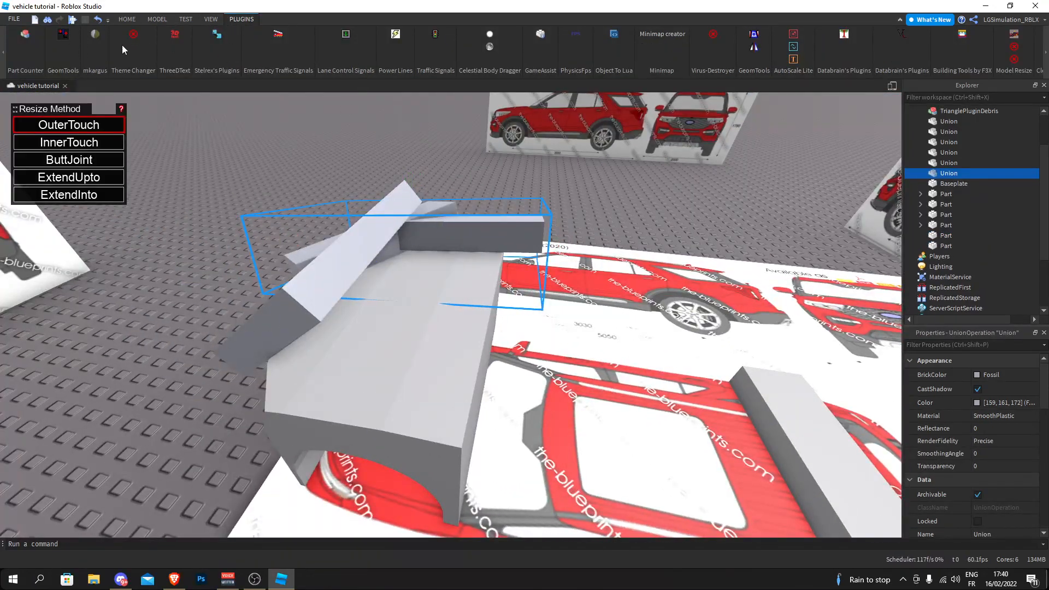
left_click(751, 46)
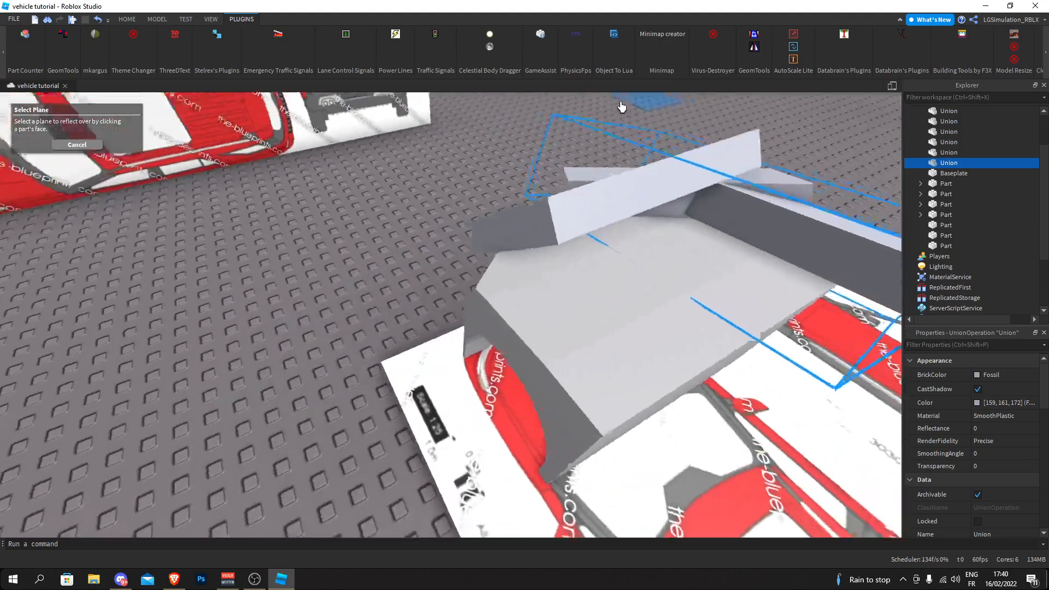
left_click(567, 173)
right_click_drag(569, 172, 321, 188)
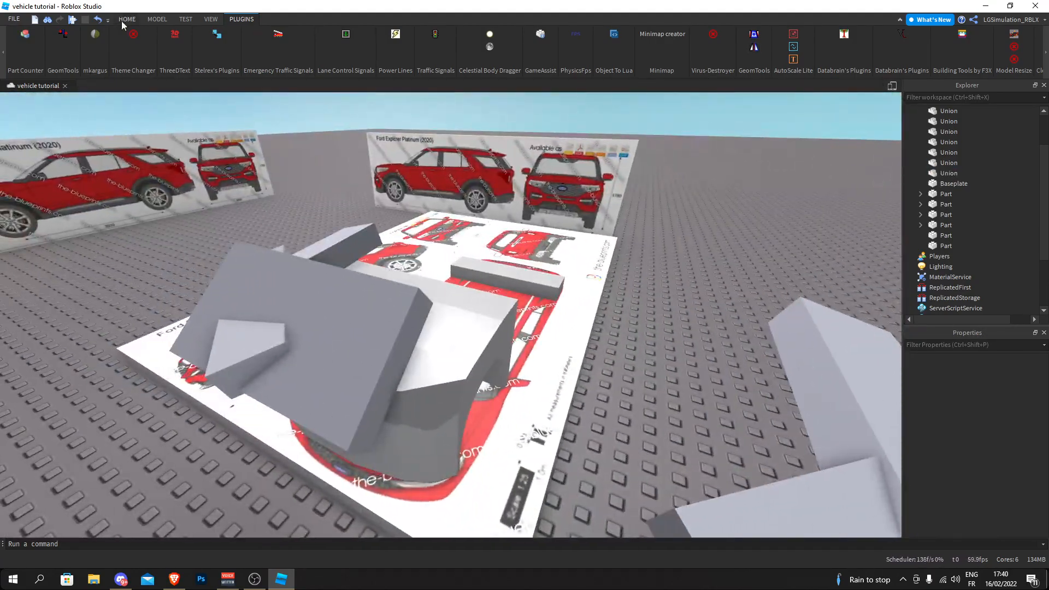
- Move the mirrored slab union against the hood's opposite upper side edge
left_click(108, 38)
right_click_drag(421, 191, 229, 309)
left_click_drag(314, 259, 572, 287)
right_click_drag(572, 287, 550, 300)
key("w")
left_click_drag(592, 294, 537, 295)
right_click_drag(537, 296, 536, 295)
- Fine-tune the mirrored union's position so it meets the hood like the original on the other side
left_click(296, 402)
right_click_drag(297, 402, 342, 368)
left_click(450, 293)
left_click_drag(559, 292, 558, 293)
left_click(188, 466)
right_click_drag(188, 466, 188, 466)
right_click_drag(188, 465, 188, 465)
- Select the two side slab unions and the slab between them over the hood, and negate all three
scroll(329, 298, "down", 5)
scroll(329, 298, "up", 2)
right_click_drag(329, 297, 329, 298)
scroll(327, 304, "down", 3)
left_click_drag(244, 271, 635, 400)
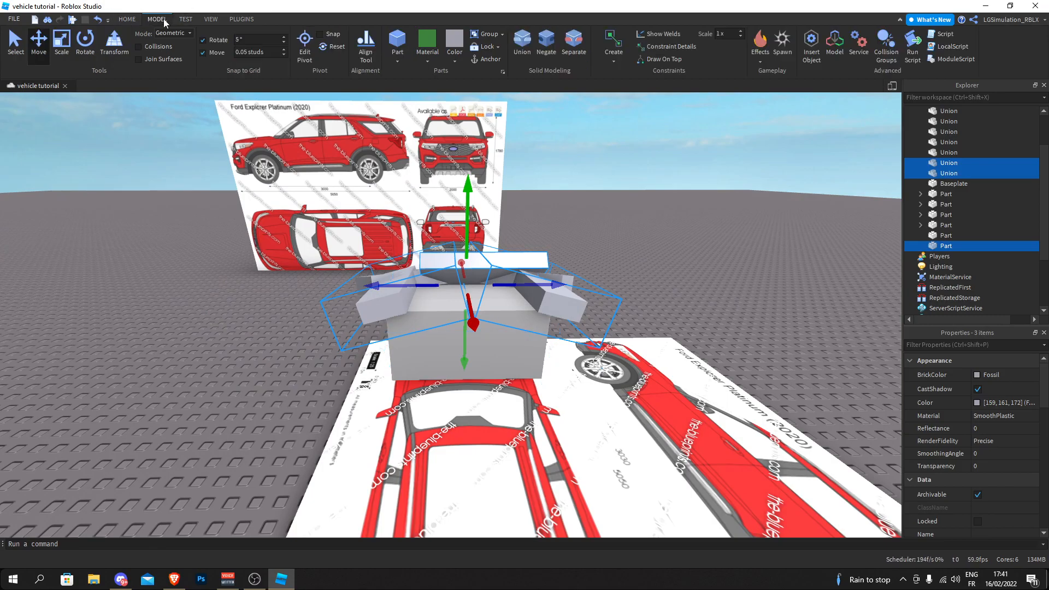
- Try cutting the hood with the three negated pieces, inspect its beveled edges, and undo the cut
left_click(616, 179)
right_click_drag(617, 178, 660, 157)
scroll(630, 188, "down", 4)
scroll(629, 185, "up", 3)
key("d")
key("a")
scroll(628, 186, "down", 3)
key("a")
key("w")
key("d")
key("s")
key("ctrl+z")
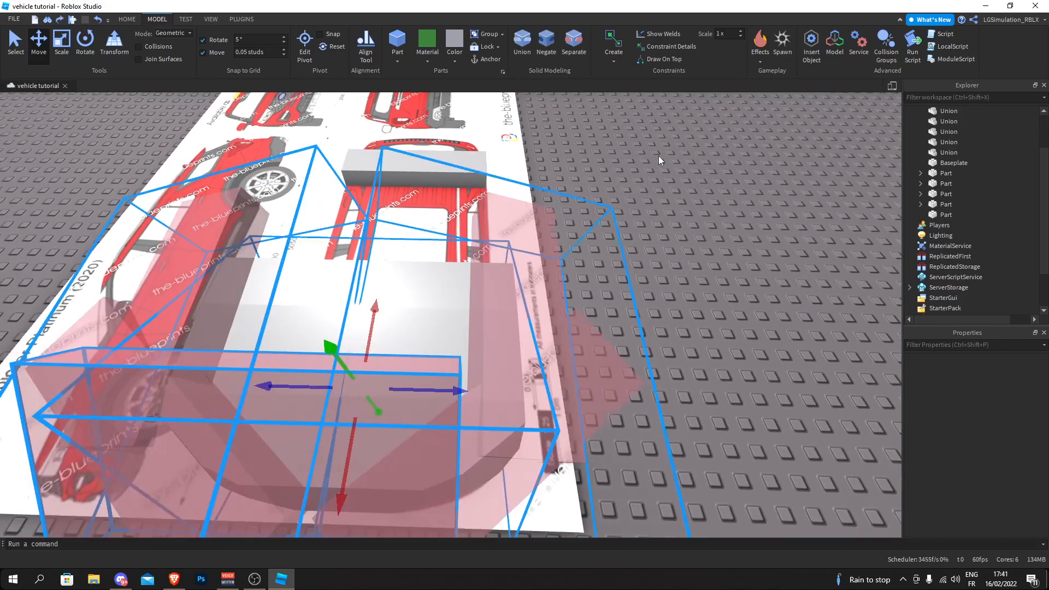
- Shift one negated side union slightly sideways relative to the hood's edge
left_click(550, 348)
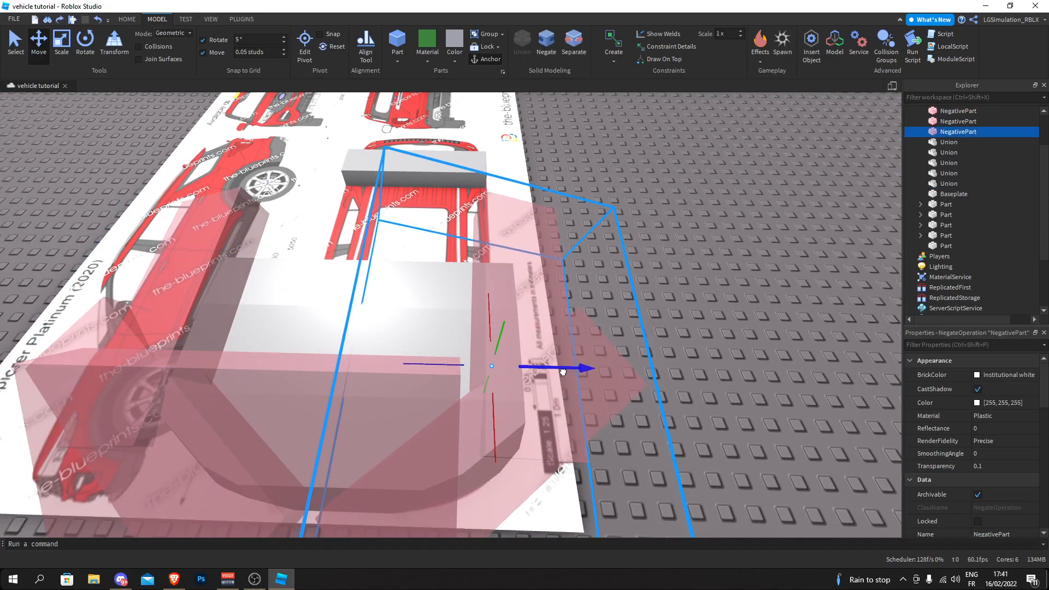
right_click_drag(694, 259, 694, 259)
key("s")
- Try the cut again by uniting the hood with all three negated pieces, check the side bevels, and undo it
left_click_drag(258, 173, 560, 404)
key("w")
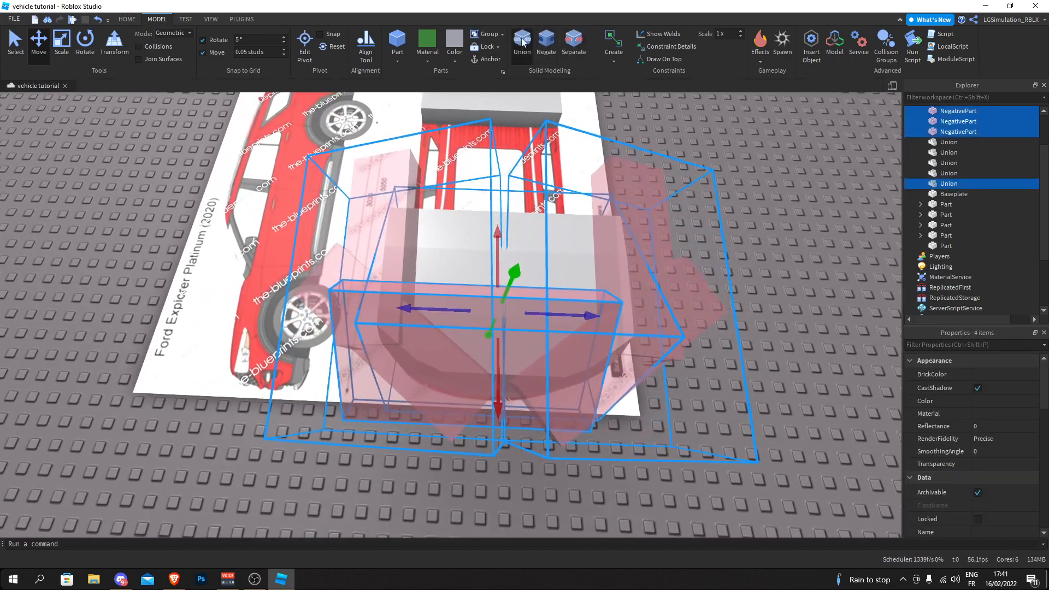
left_click(523, 44)
left_click(744, 184)
key("w")
key("d")
right_click_drag(744, 185, 743, 184)
key("a")
key("d")
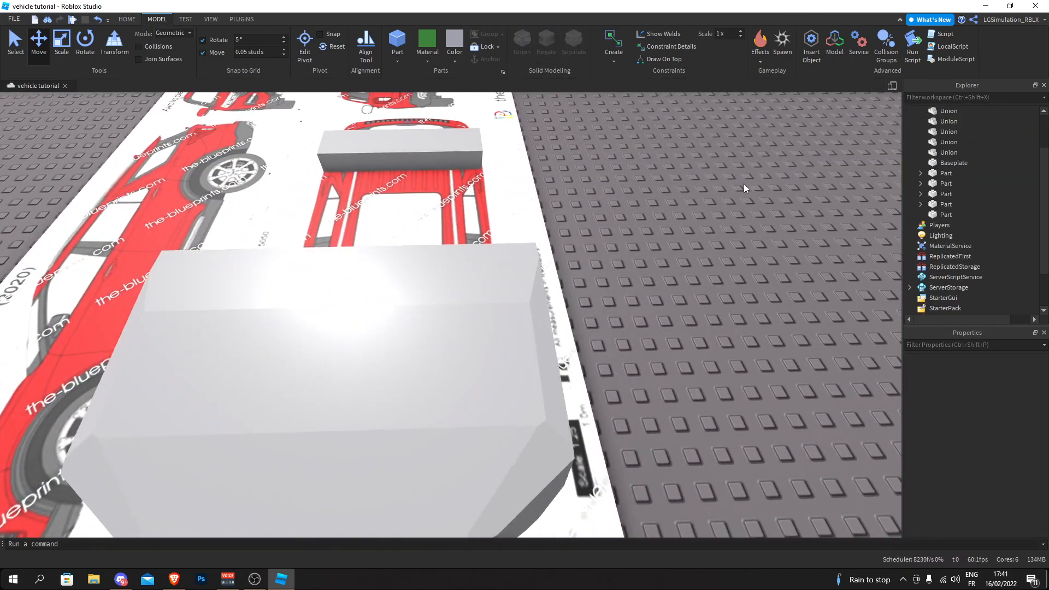
key("ctrl+z")
- Fine-tune the negated side union's sideways position, and union the hood with all three negated pieces to cut its bevels
left_click(630, 353)
key("s")
left_click_drag(734, 213, 350, 474)
key("w")
left_click(517, 47)
left_click(729, 183)
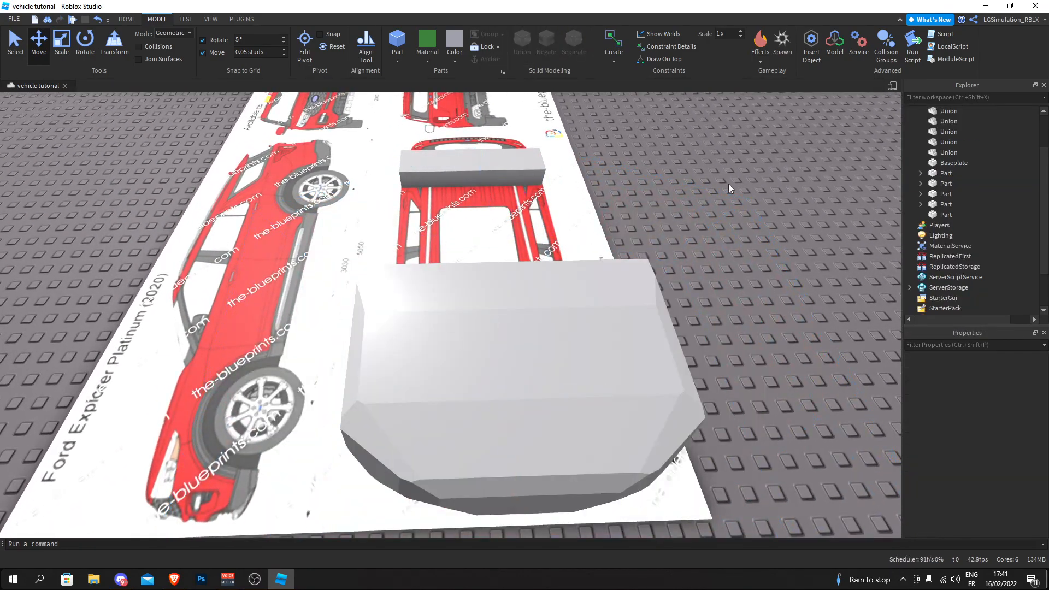
- Examine the cut hood block from above and from its sides, checking the beveled edges and front corners
key("w")
key("d")
key("a")
key("d")
right_click_drag(729, 184, 703, 179)
key("s")
key("w")
right_click_drag(433, 156, 441, 190)
key("a")
key("w")
key("s")
key("w")
key("s")
key("w")
key("a")
key("a")
right_click_drag(528, 325, 529, 326)
key("a")
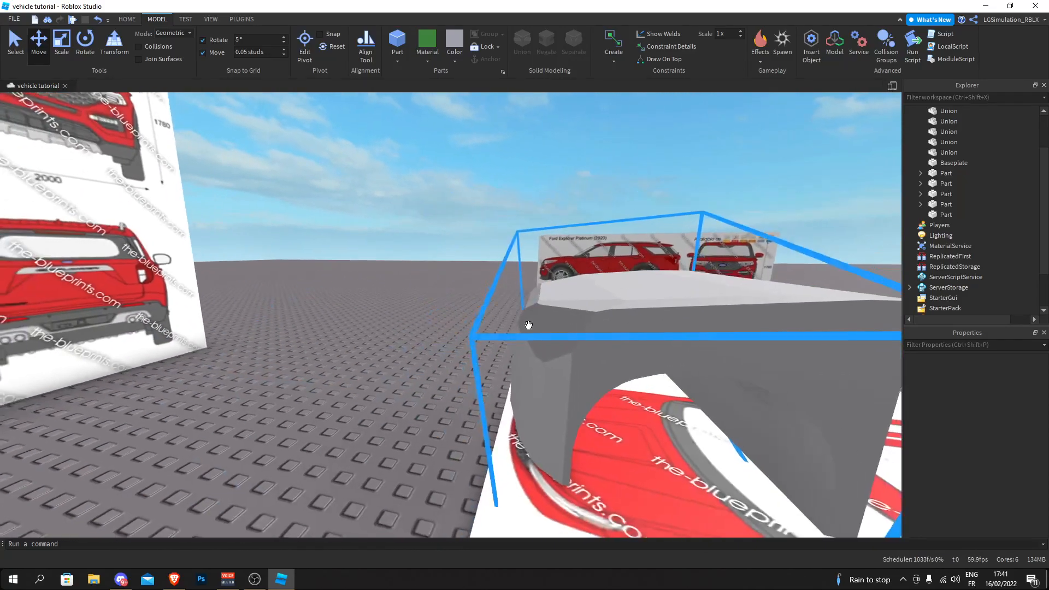
key("d")
key("w")
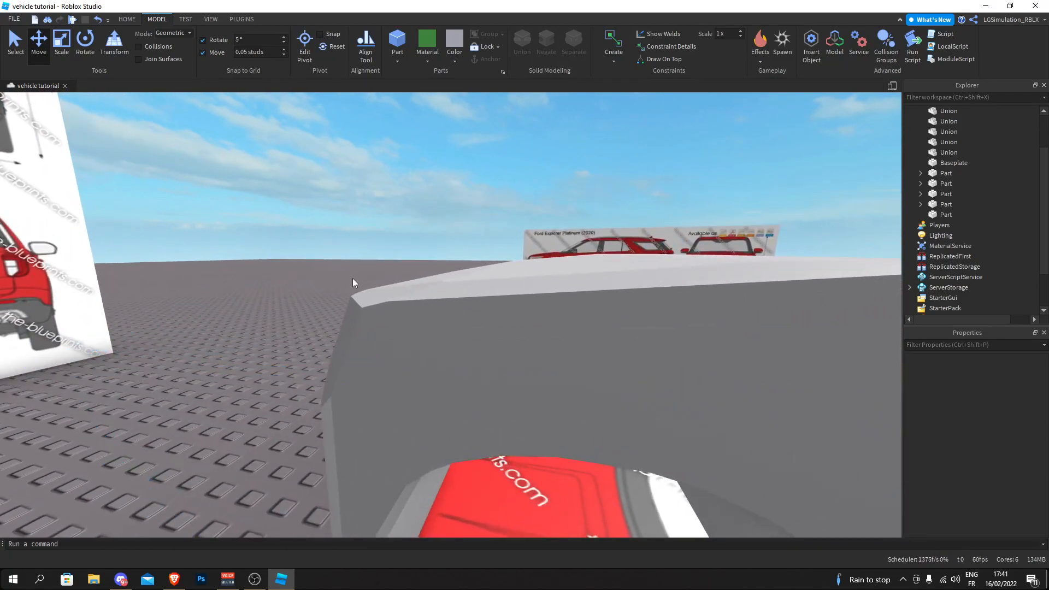
right_click_drag(365, 300, 365, 300)
key("s")
key("a")
key("d")
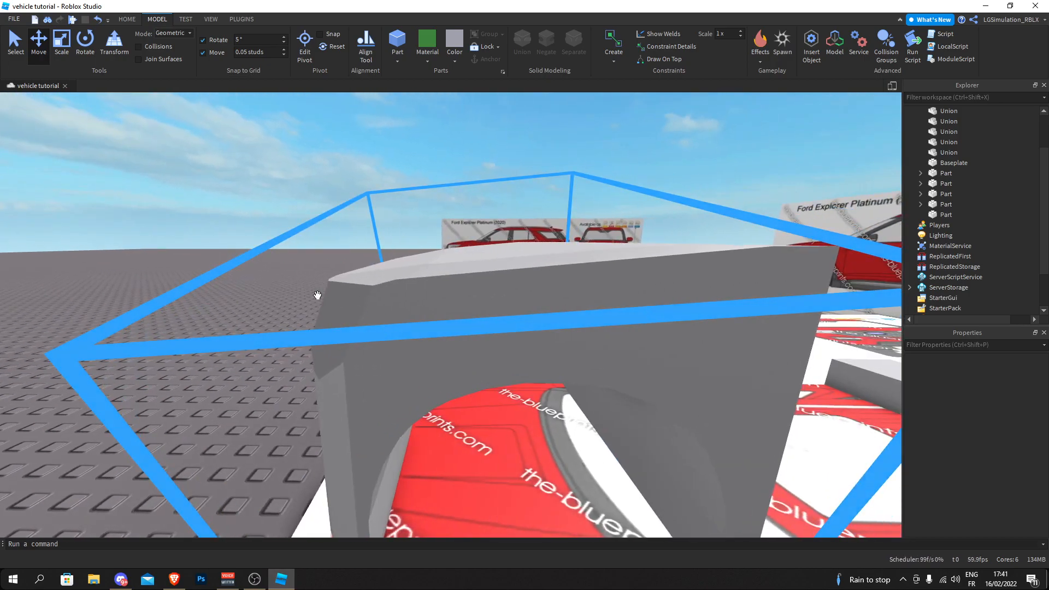
key("a")
right_click_drag(220, 287, 220, 288)
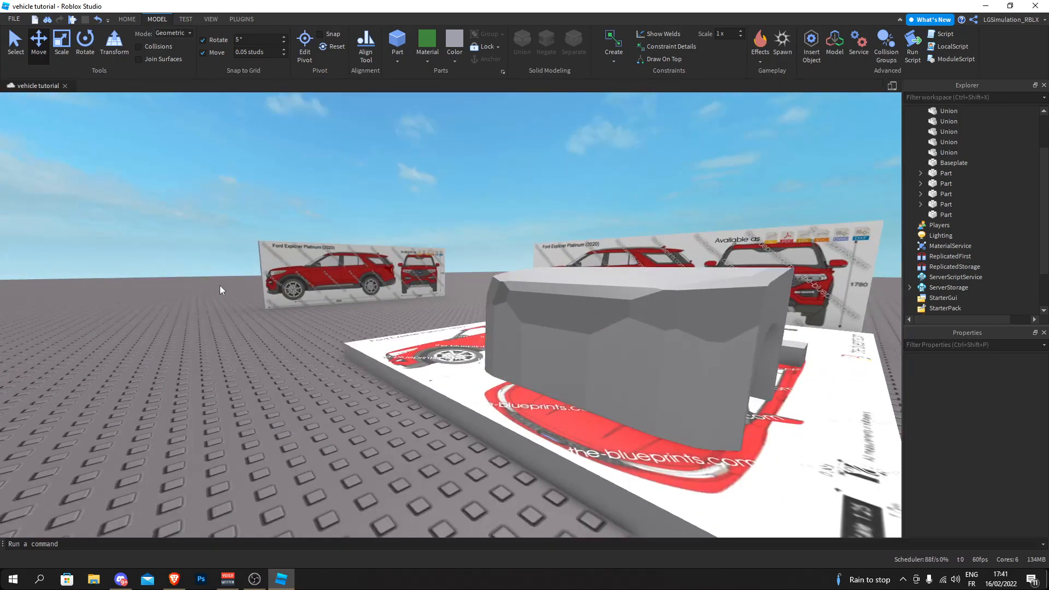
- Compare the hood block's overall shape with the car's front end on the side-view blueprint
right_click_drag(259, 356, 260, 356)
key("d")
key("a")
key("d")
key("s")
right_click_drag(287, 256, 287, 256)
key("d")
key("s")
key("d")
right_click_drag(408, 216, 409, 215)
key("w")
key("d")
key("s")
key("a")
key("w")
right_click_drag(483, 295, 483, 295)
right_click_drag(340, 222, 340, 221)
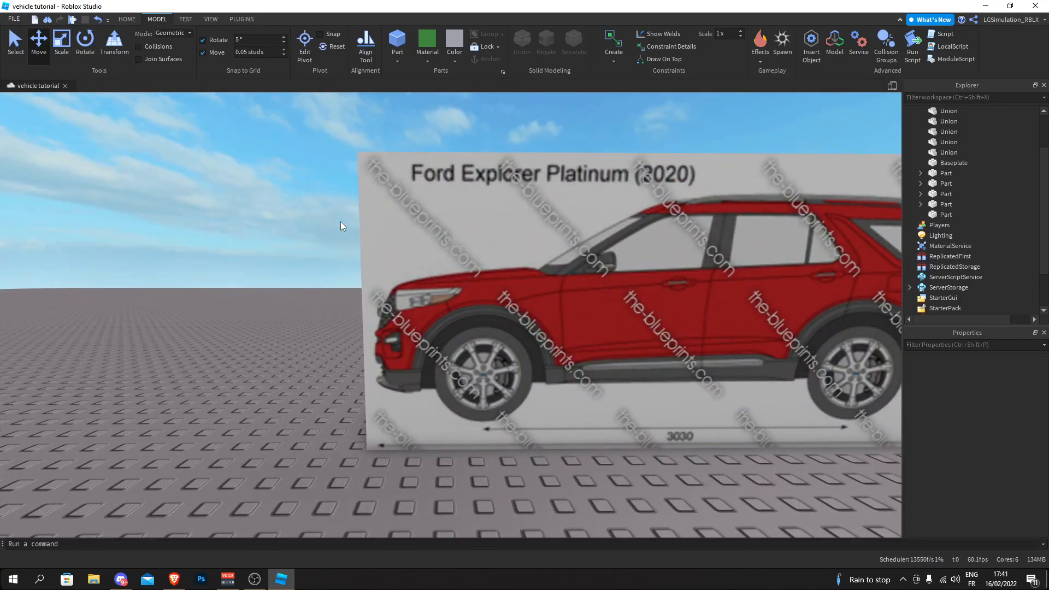
- Examine the headlight's shape and position on the side-view and front-view blueprints
key("a")
key("d")
key("w")
right_click_drag(372, 285, 418, 297)
key("a")
key("s")
key("d")
key("w")
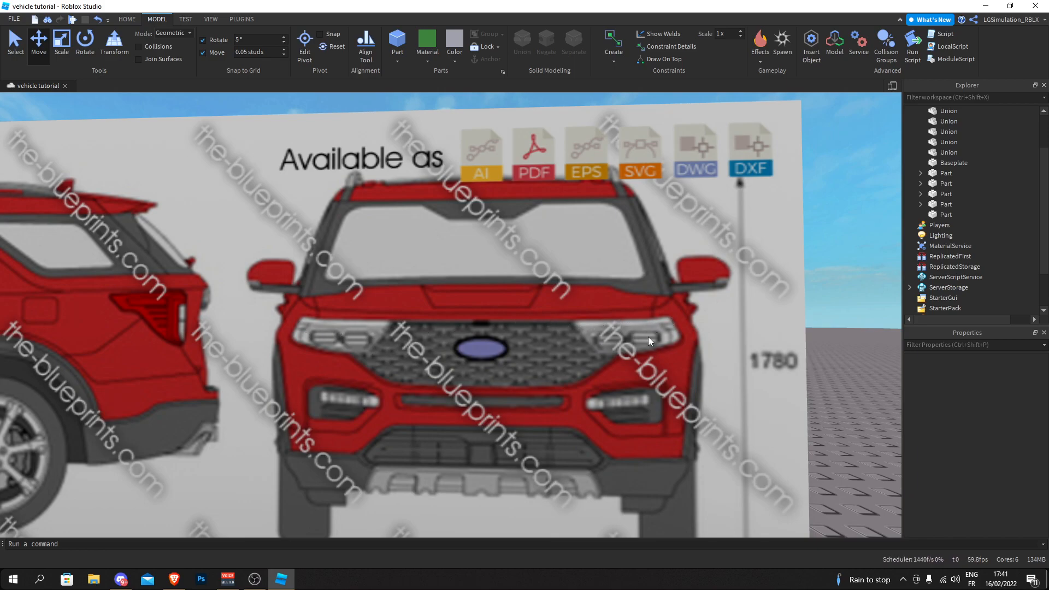
key("s")
right_click_drag(323, 326, 333, 329)
key("w")
key("w")
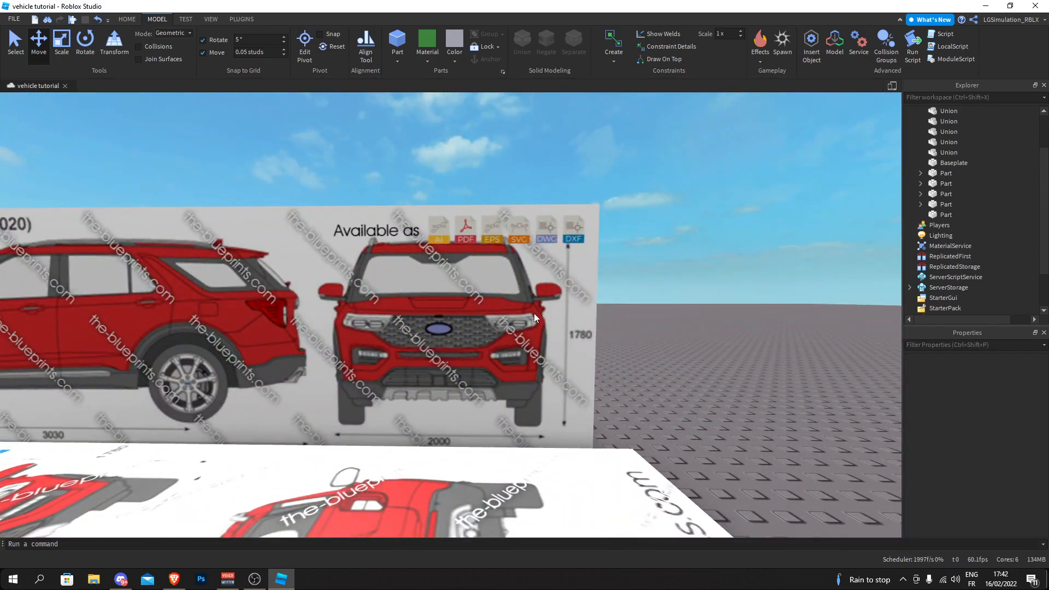
- Insert a new block part and move it down below the headlight on the side-view blueprint
key("s")
right_click_drag(518, 323, 517, 323)
key("w")
key("w")
left_click(398, 41)
left_click_drag(435, 214, 434, 458)
- Rotate and move the new slab so its upper edge follows the headlight's lower edge on the side-view blueprint
key("w")
right_click_drag(431, 407, 431, 408)
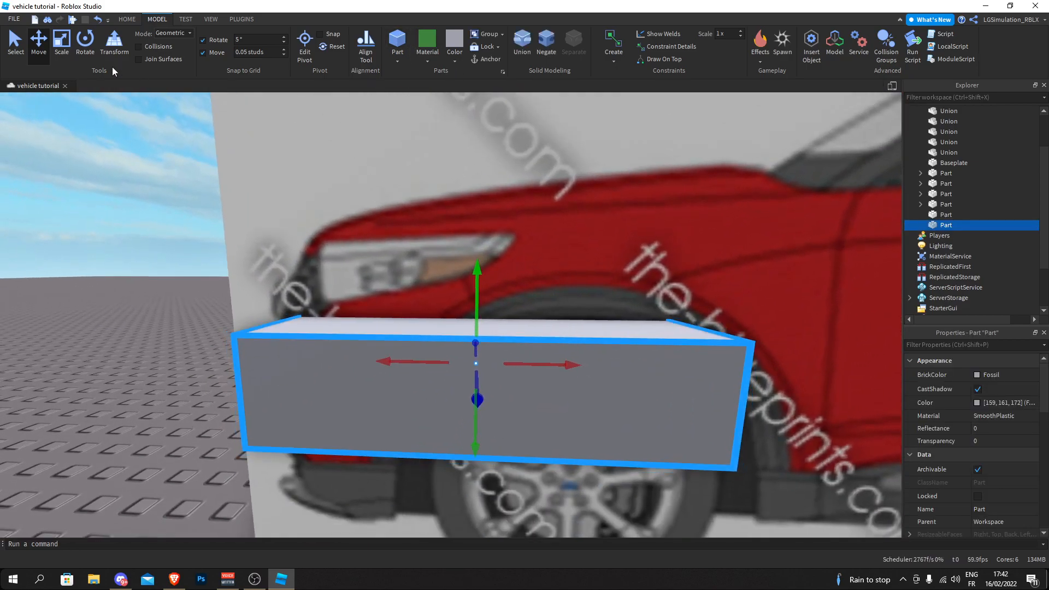
key("w")
right_click_drag(398, 296, 398, 296)
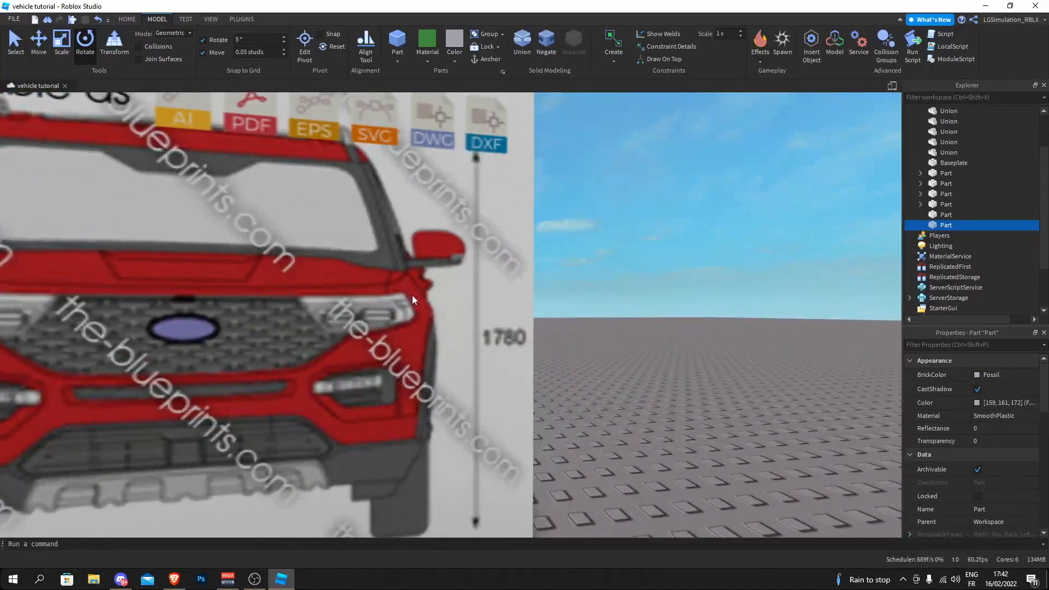
key("f")
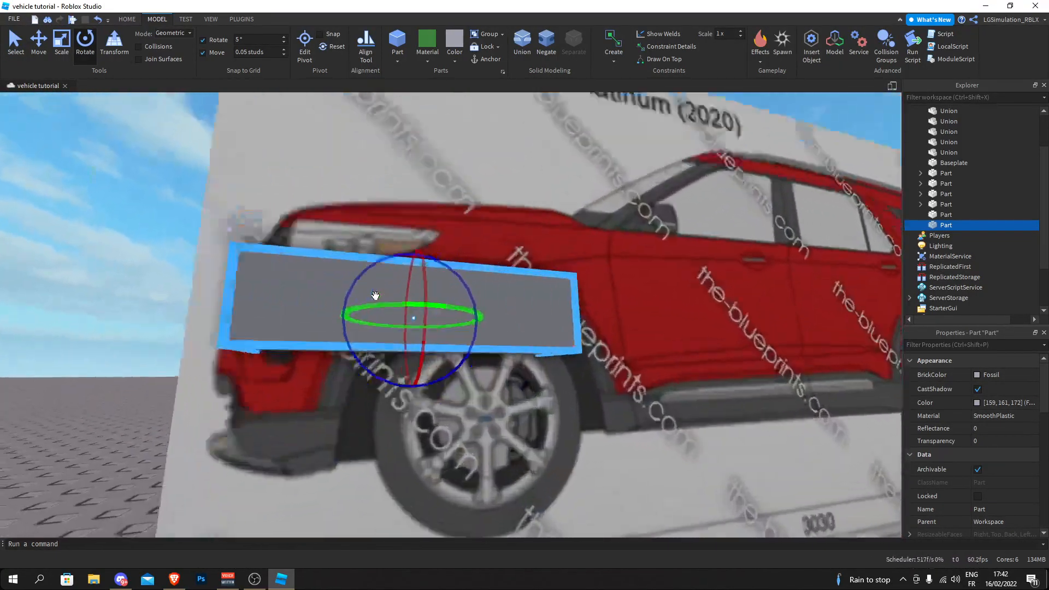
right_click_drag(376, 296, 376, 296)
key("f")
left_click_drag(412, 251, 448, 207)
scroll(401, 257, "up", 2)
left_click(39, 54)
left_click(155, 261)
key("w")
right_click_drag(156, 261, 156, 260)
key("s")
- Duplicate the tilted slab and rotate the copy more steeply to follow the headlight outline's upward curve
left_click(432, 314)
key("ctrl+d")
left_click_drag(492, 258, 465, 274)
key("ctrl+2")
left_click_drag(540, 226, 420, 229)
left_click(492, 261)
left_click(543, 268)
- Shift the steeper slab sideways to line it up with the rear part of the headlight's lower outline
left_click(43, 52)
left_click_drag(442, 312, 467, 313)
left_click(503, 245)
left_click(614, 239)
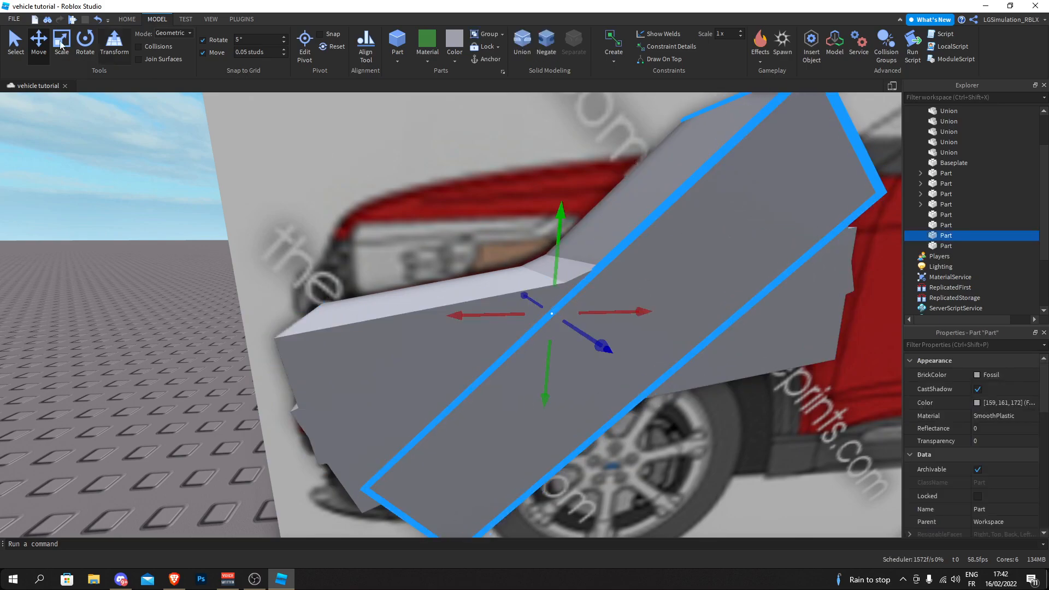
- Duplicate the steep slab and rotate and move the copy to trace the headlight's upper rear edge
key("ctrl+d")
left_click_drag(525, 244, 421, 355)
left_click_drag(545, 372, 558, 196)
left_click(160, 188)
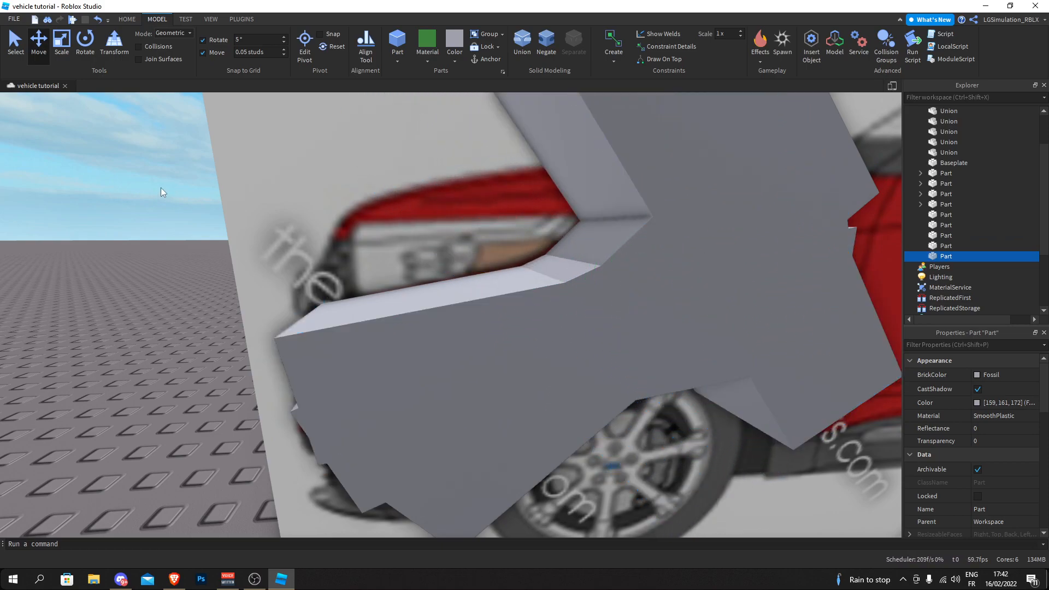
- Duplicate another slab behind the headlight, rotate the copy closer to upright, and move it toward the headlight's rear tip
left_click(585, 170)
left_click(85, 51)
key("ctrl+d")
left_click_drag(570, 184, 585, 134)
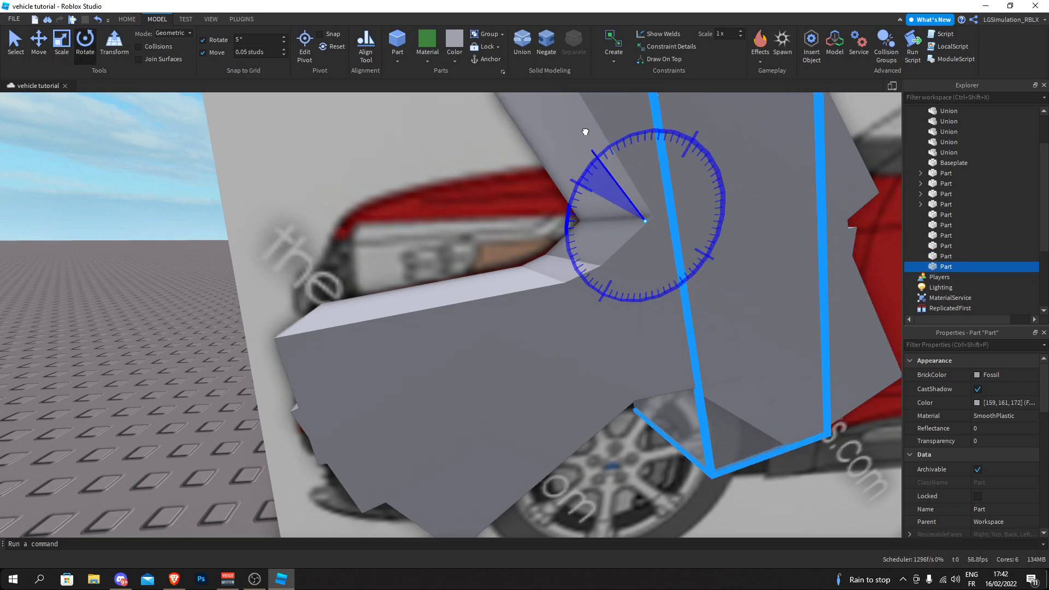
left_click_drag(567, 219, 545, 219)
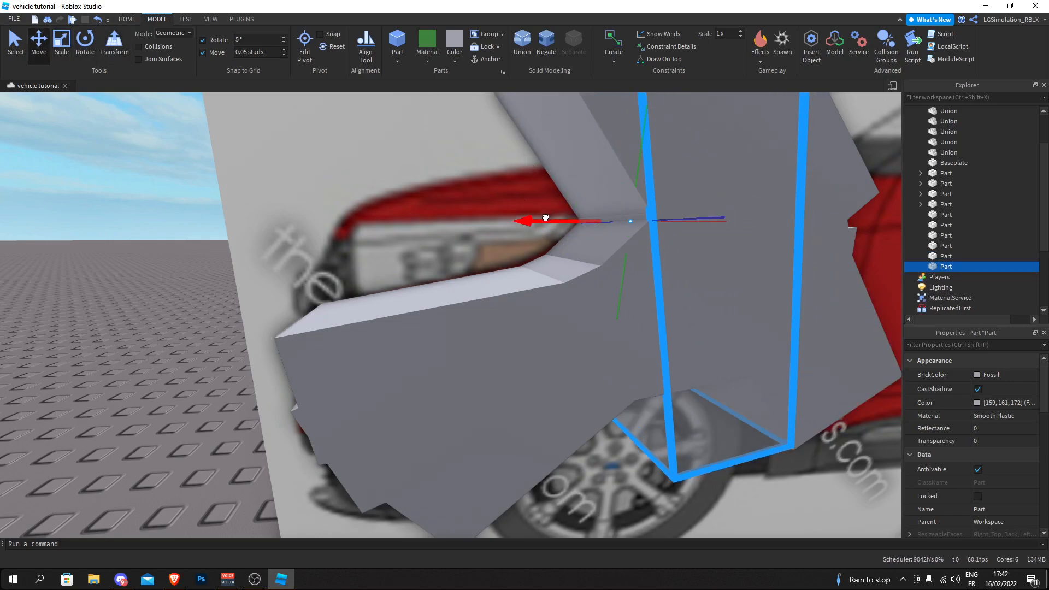
- Slide the near-upright slab against the headlight's rear tip to close the outline on the side-view board
left_click(50, 294)
scroll(49, 293, "down", 5)
scroll(231, 294, "up", 2)
right_click_drag(247, 291, 248, 291)
scroll(248, 291, "down", 5)
right_click_drag(353, 317, 353, 318)
scroll(353, 317, "up", 5)
scroll(353, 318, "down", 4)
scroll(490, 444, "up", 3)
right_click_drag(490, 444, 489, 444)
- Paste a slab copy at the front-view board and position it along the upper edge of the headlight beside the 1780 dimension
key("ctrl+v")
left_click_drag(490, 444, 429, 293)
right_click_drag(378, 341, 378, 341)
left_click_drag(429, 293, 409, 273)
right_click_drag(428, 293, 428, 293)
scroll(409, 272, "up", 5)
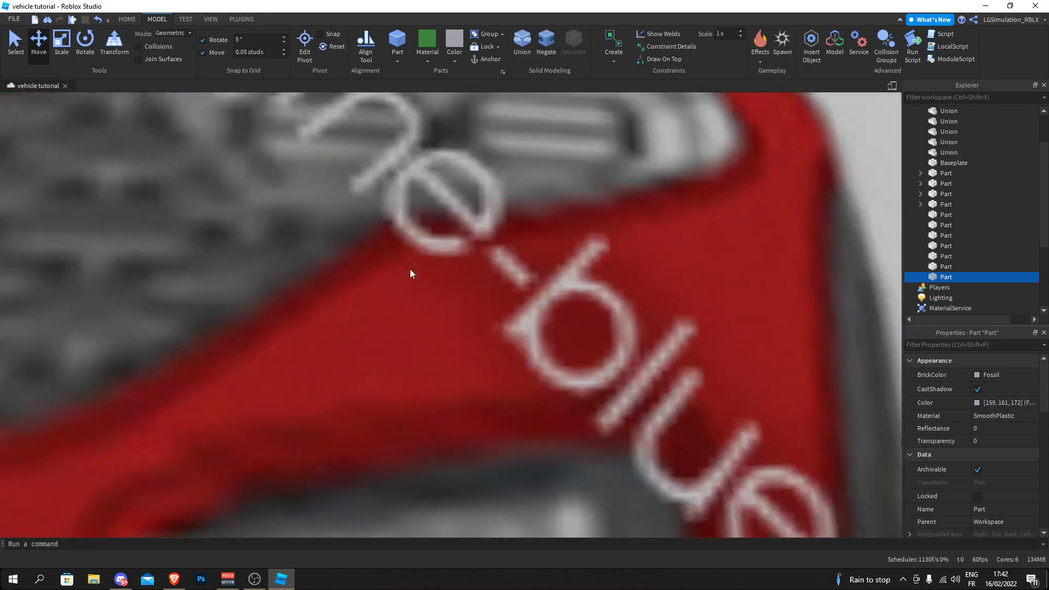
scroll(409, 272, "down", 3)
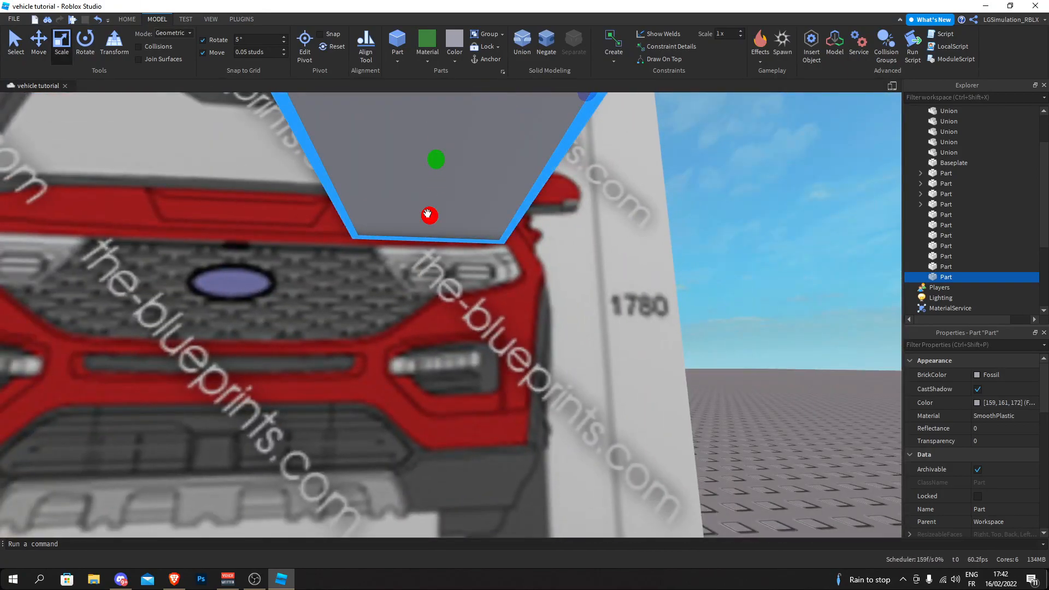
scroll(434, 257, "down", 4)
right_click_drag(434, 257, 431, 282)
scroll(431, 282, "up", 3)
left_click_drag(430, 283, 429, 290)
left_click_drag(375, 258, 363, 247)
left_click_drag(434, 298, 435, 299)
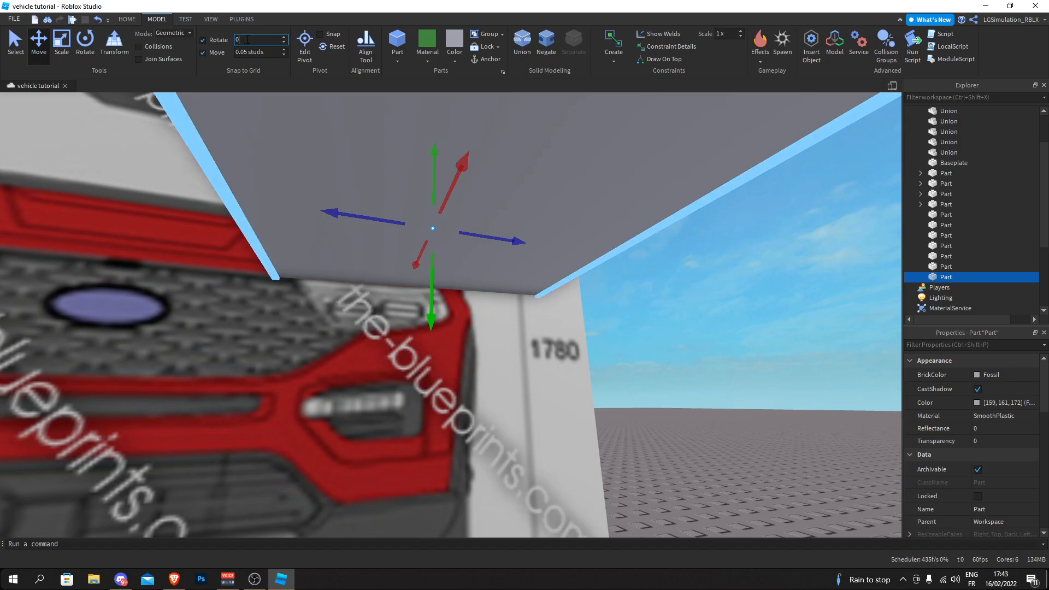
- Slide the front-view slab away from its board up to the front corner of the body
scroll(389, 215, "down", 6)
left_click_drag(455, 241, 433, 187)
right_click_drag(432, 186, 434, 187)
key("w")
left_click_drag(358, 262, 559, 343)
key("ctrl+d")
left_click_drag(533, 306, 649, 328)
key("w")
right_click_drag(651, 328, 649, 327)
left_click_drag(649, 328, 516, 305)
scroll(485, 304, "down", 3)
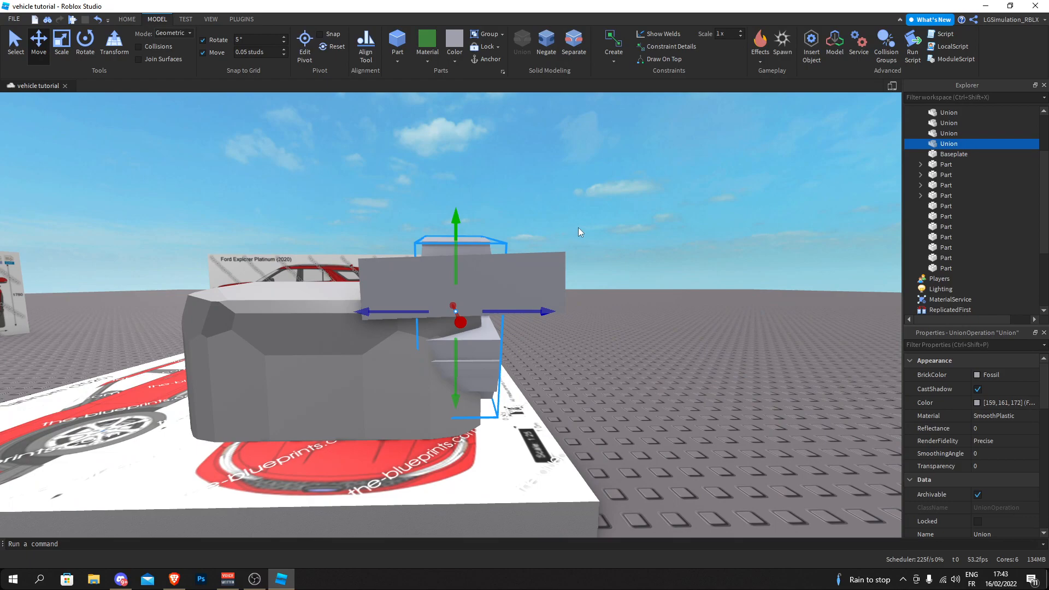
- Select the upper slab by the body and move it back to the front-view board, above the headlight
left_click(578, 227)
right_click_drag(578, 227, 581, 241)
key("w")
left_click(581, 241)
right_click_drag(687, 232, 621, 264)
left_click_drag(621, 265, 619, 259)
right_click_drag(621, 265, 618, 259)
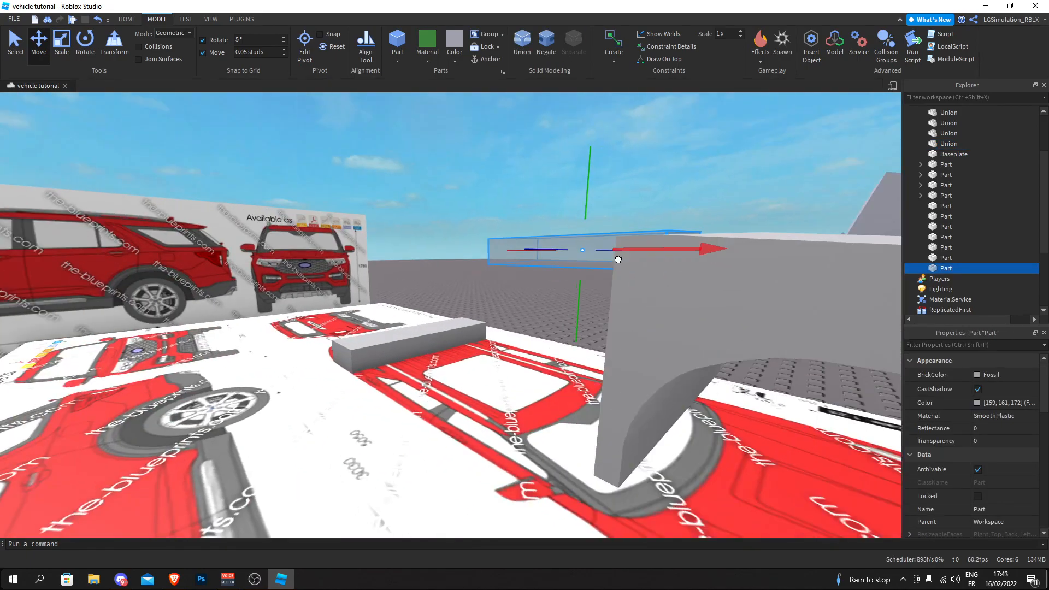
left_click_drag(619, 259, 590, 258)
right_click_drag(618, 260, 590, 258)
key("w")
left_click_drag(591, 258, 494, 241)
right_click_drag(591, 258, 495, 241)
left_click_drag(494, 241, 485, 237)
right_click_drag(494, 241, 484, 237)
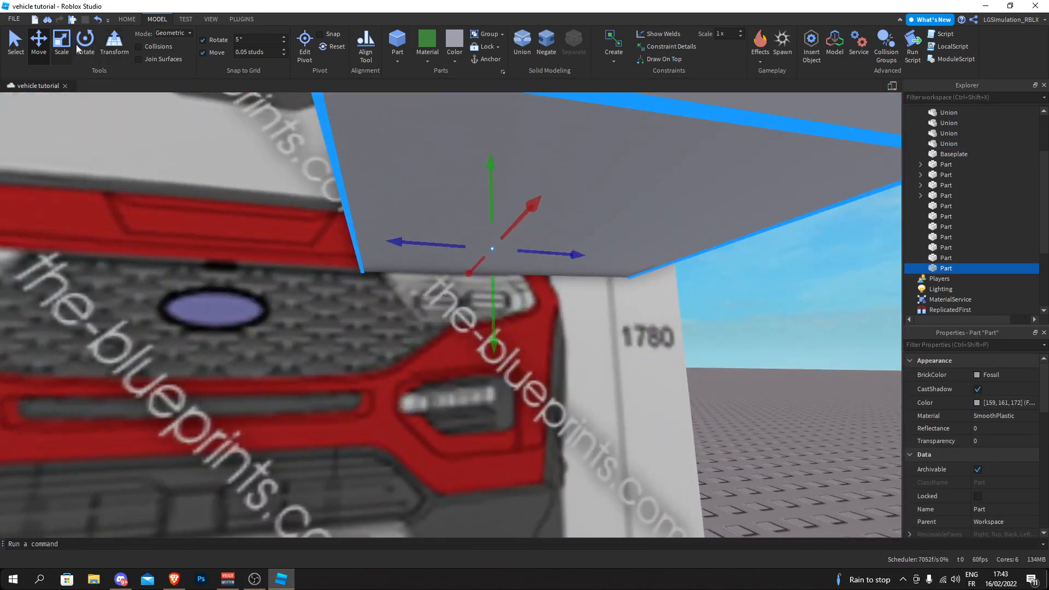
- Duplicate the upper slab, rotate the copy to a steep slant, and move it to the headlight's inner edge
key("ctrl+d")
left_click_drag(427, 250, 596, 317)
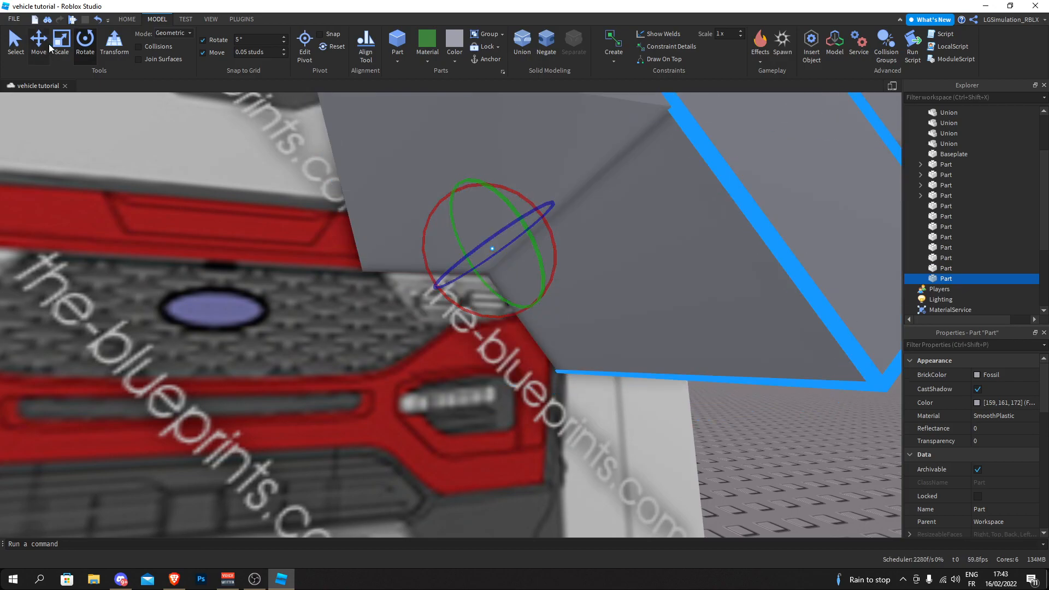
left_click_drag(453, 247, 272, 244)
key("w")
right_click_drag(271, 243, 272, 244)
left_click_drag(377, 272, 408, 365)
left_click_drag(413, 292, 482, 282)
right_click_drag(482, 283, 482, 282)
key("s")
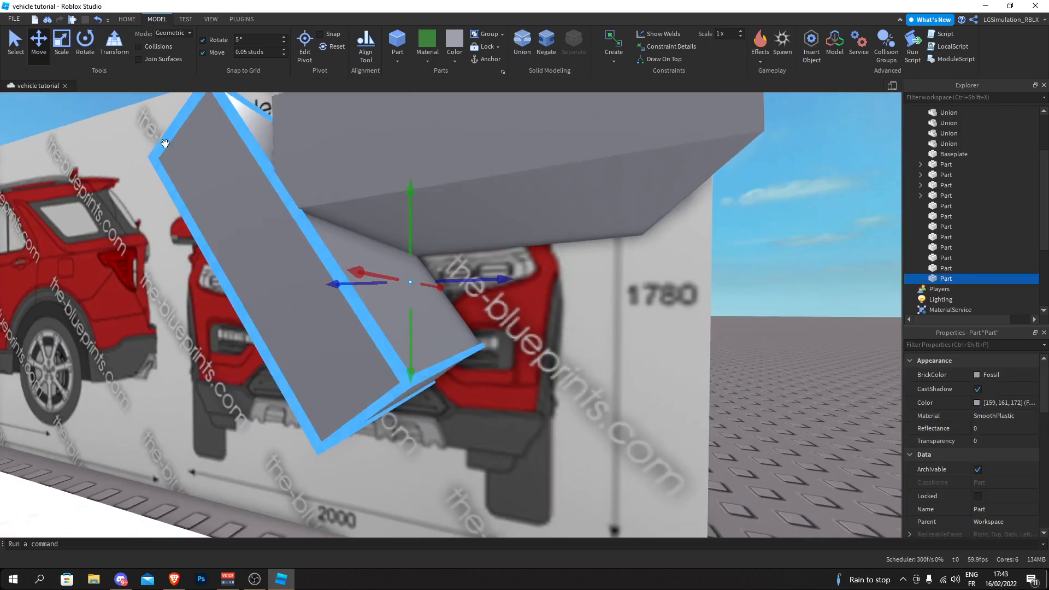
- Duplicate the steep slab, rotate the copy to a shallower angle, and shift it under the headlight
key("ctrl+d")
left_click_drag(438, 343, 468, 312)
left_click_drag(359, 197, 523, 378)
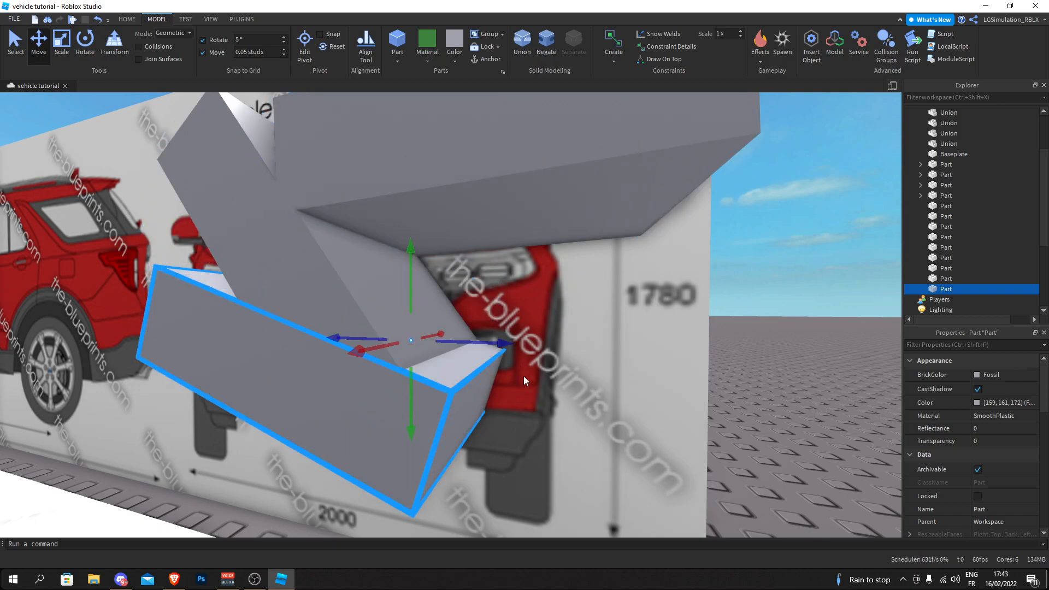
left_click_drag(482, 346, 528, 349)
- Place a further slab copy below the headlight, rotated to follow the rising lower edge toward the fender
left_click(83, 44)
key("w")
right_click_drag(408, 236, 408, 237)
key("s")
left_click_drag(376, 193, 289, 125)
left_click(34, 41)
left_click(85, 41)
left_click_drag(368, 149, 381, 184)
left_click(697, 250)
right_click_drag(697, 250, 678, 224)
- Duplicate the inner-edge slab, rotate the copy to the opposite slant, and slide it sideways to trace the headlight's inner corner
left_click(274, 202)
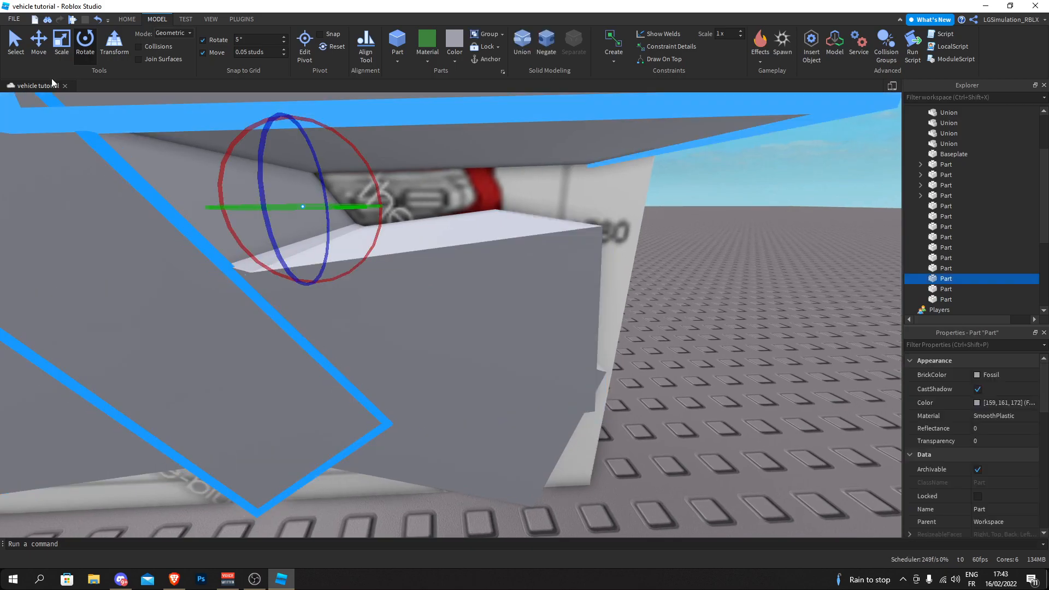
key("ctrl+d")
left_click_drag(373, 171, 363, 271)
left_click(38, 41)
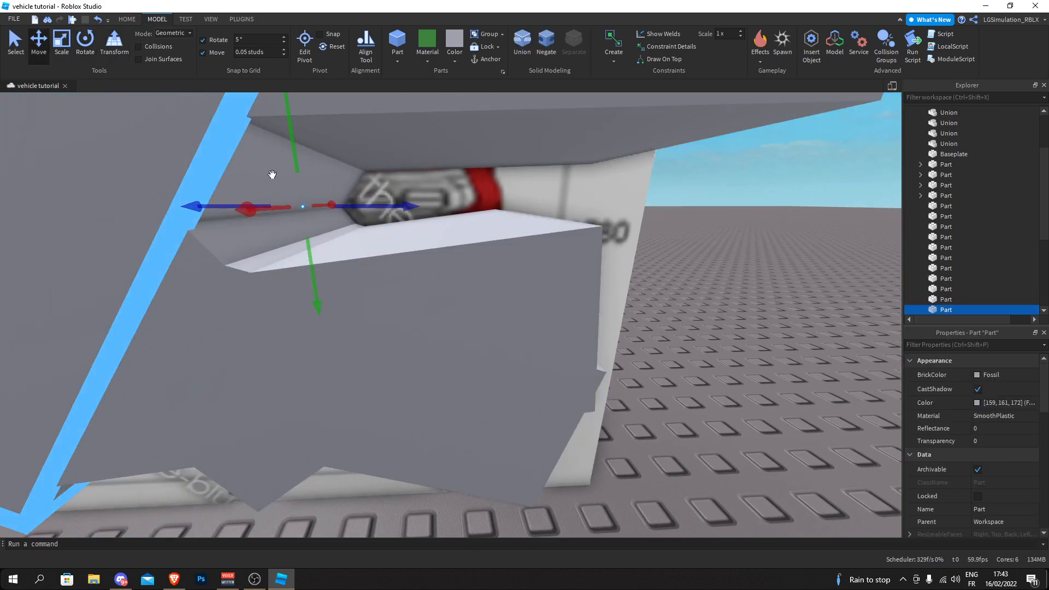
left_click_drag(361, 204, 320, 202)
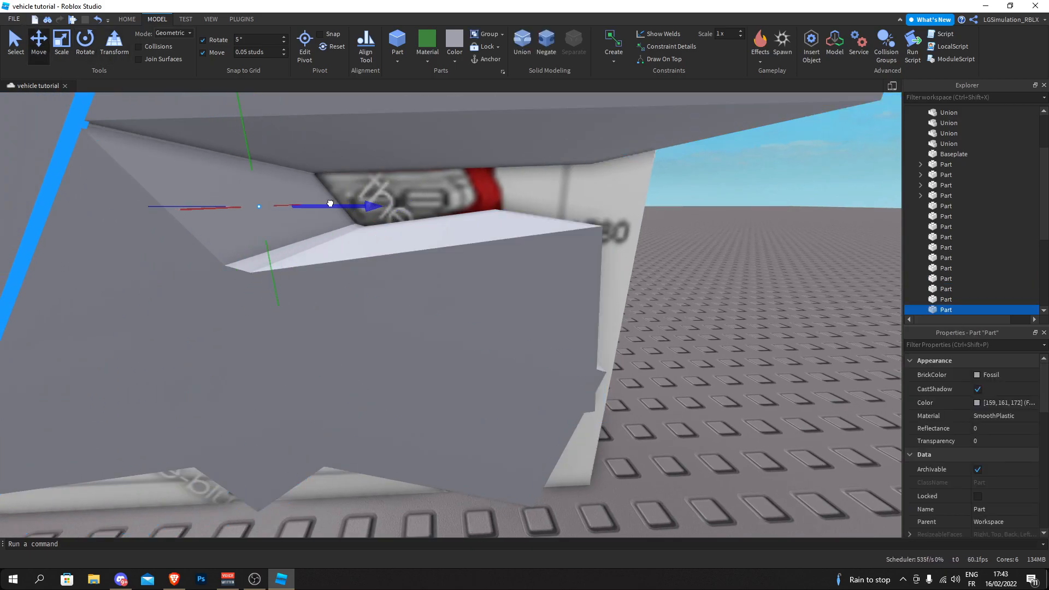
left_click_drag(333, 204, 334, 204)
- Select the five front-view headlight slabs together and move them out to the front of the body
left_click(684, 281)
scroll(683, 280, "down", 6)
right_click_drag(683, 281, 576, 375)
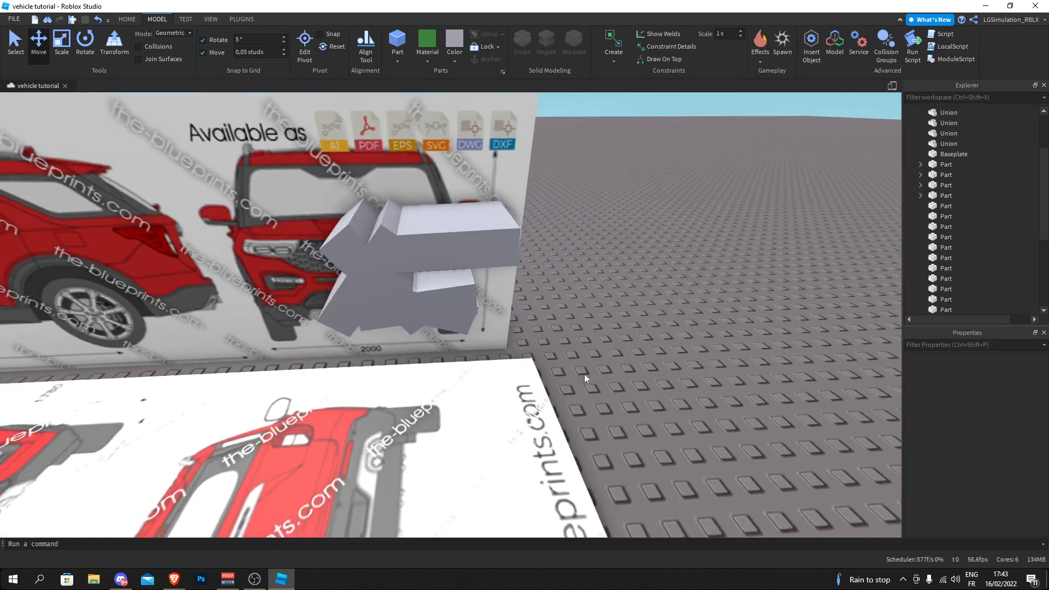
left_click_drag(586, 371, 359, 229)
left_click_drag(418, 287, 489, 316)
right_click_drag(418, 287, 489, 316)
left_click_drag(489, 316, 478, 317)
right_click_drag(489, 316, 477, 317)
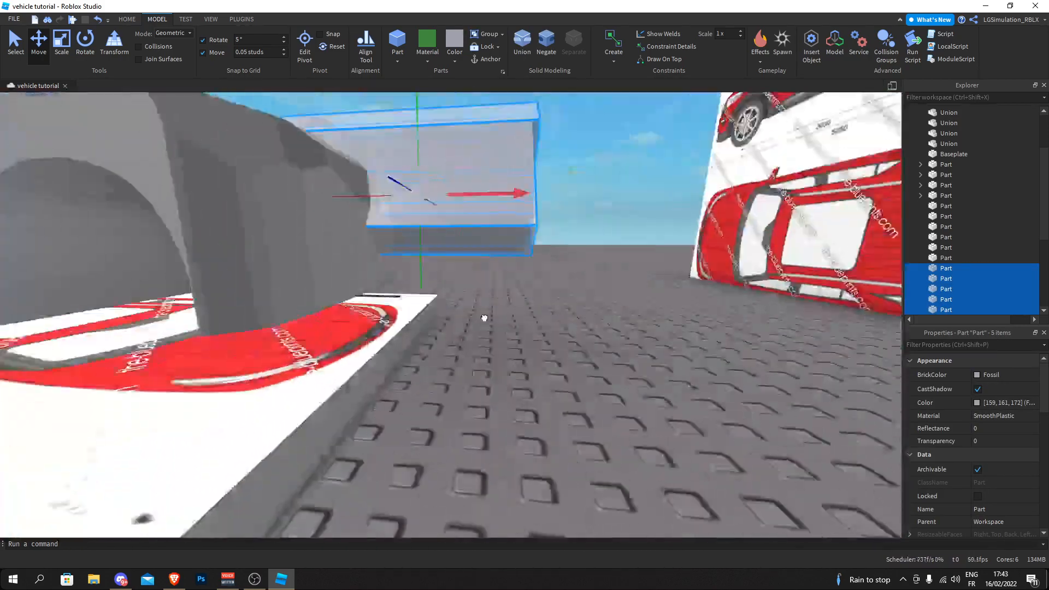
left_click_drag(477, 317, 499, 314)
right_click_drag(478, 317, 498, 313)
- Separate the unioned outline into its slabs and extend the lower slab outward past the headlight's outer corner
left_click(550, 157)
right_click_drag(550, 157, 541, 147)
scroll(542, 146, "up", 5)
left_click(481, 190)
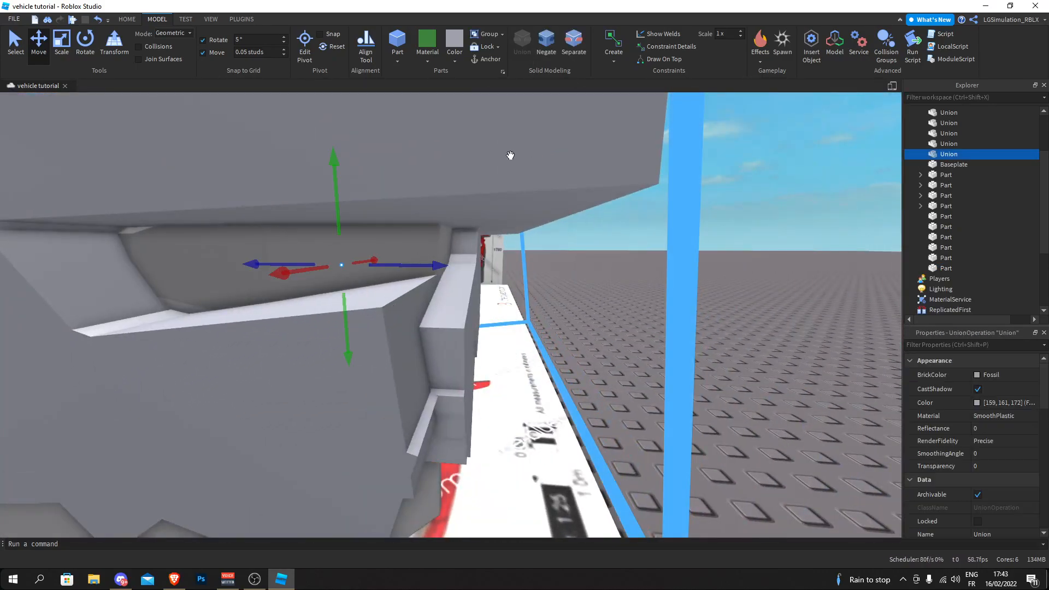
left_click(574, 44)
left_click(606, 257)
left_click(298, 339)
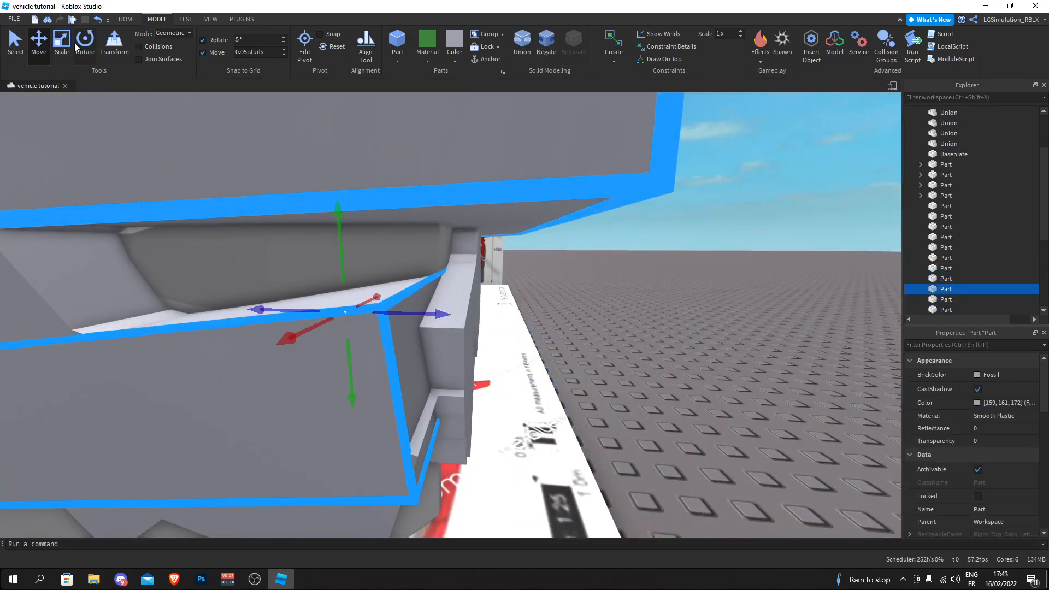
left_click_drag(482, 298, 513, 296)
left_click(574, 310)
- Select the headlight outline slabs at the front of the body and union them into one solid
scroll(574, 310, "down", 5)
right_click_drag(574, 310, 574, 311)
scroll(574, 310, "up", 5)
scroll(574, 310, "down", 6)
scroll(574, 310, "up", 3)
scroll(538, 296, "up", 2)
scroll(538, 298, "down", 3)
left_click_drag(614, 378, 244, 175)
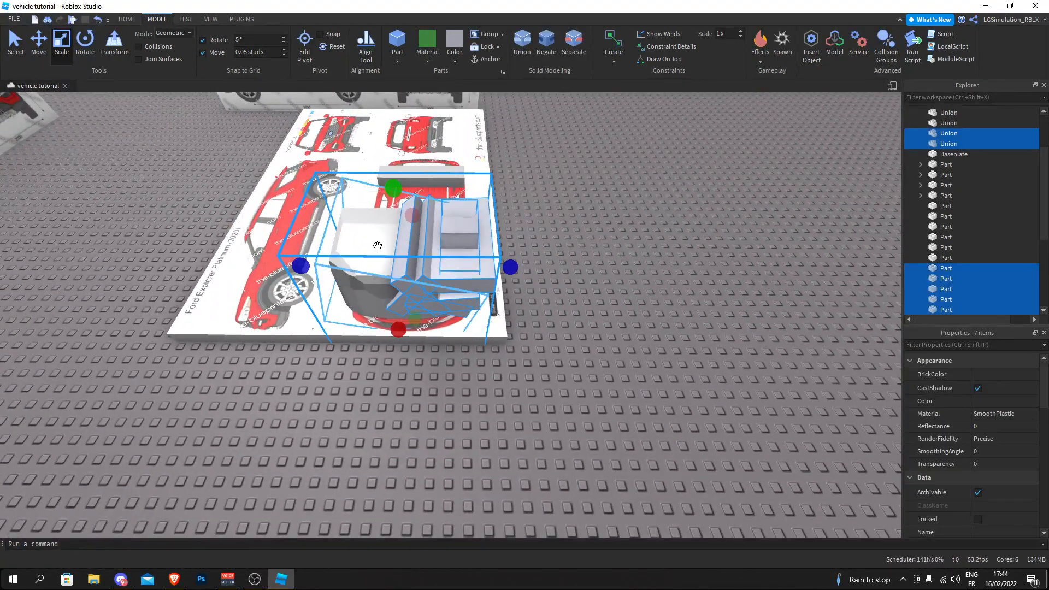
left_click(520, 52)
- Duplicate the unioned headlight outline and move one copy back to the front-view board
scroll(323, 184, "up", 4)
right_click_drag(323, 183, 323, 184)
scroll(323, 184, "down", 5)
scroll(323, 183, "up", 1)
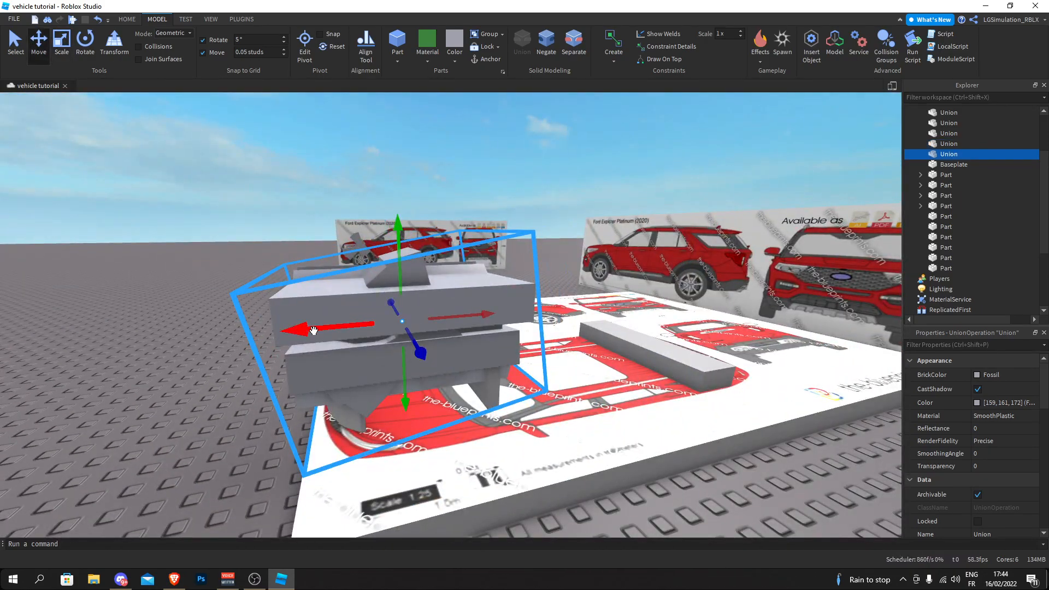
left_click_drag(313, 331, 689, 314)
left_click(578, 184)
right_click_drag(578, 183, 557, 208)
- Add a separate block at the headlight opening and reduce its width from the outer side
left_click(441, 261)
scroll(442, 261, "down", 4)
scroll(441, 261, "up", 3)
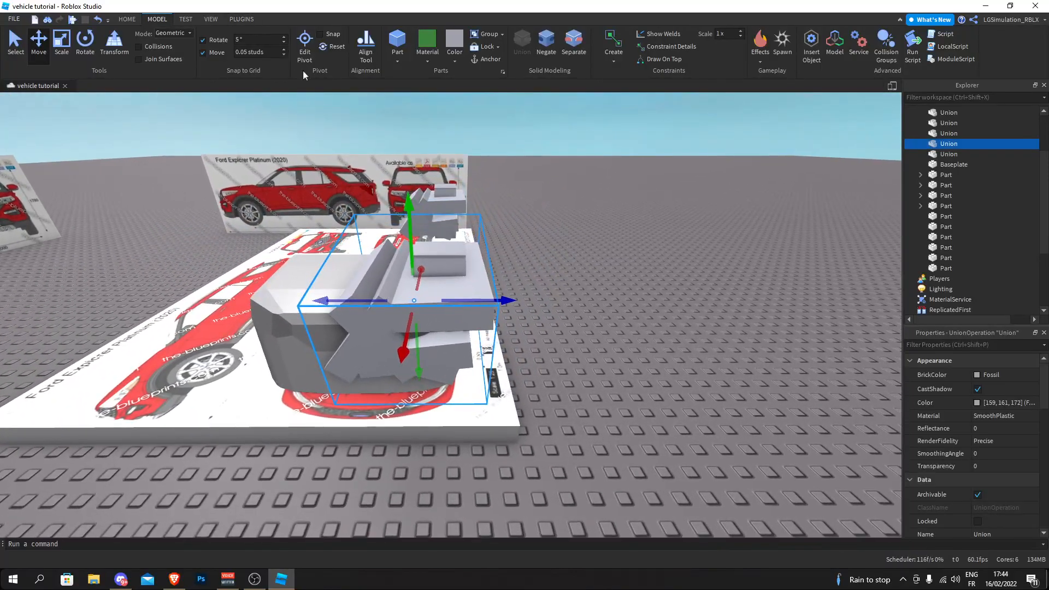
left_click(624, 248)
left_click_drag(452, 296, 449, 376)
key("w")
key("d")
left_click(62, 45)
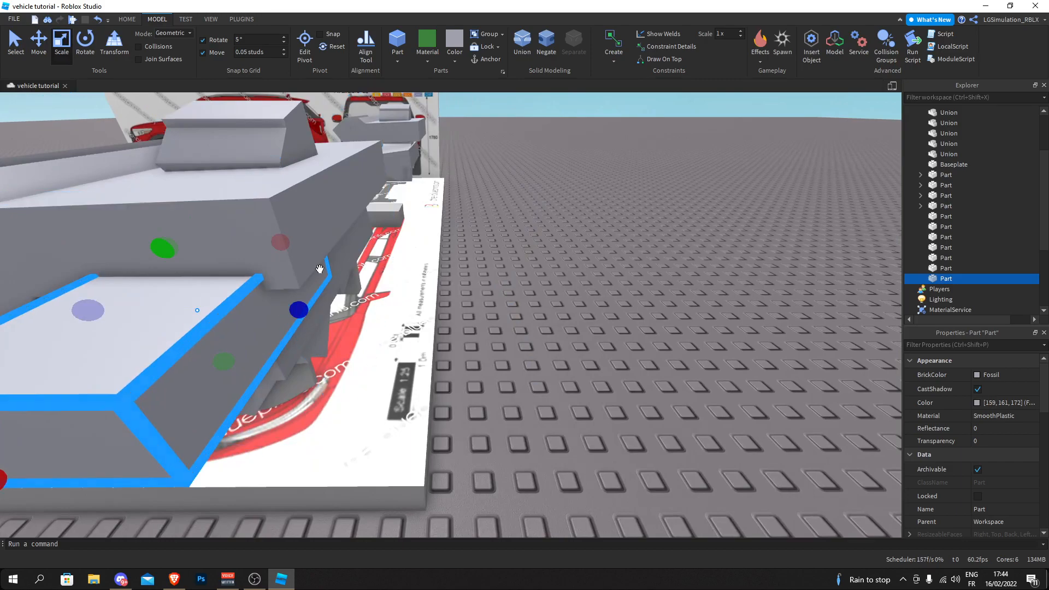
left_click_drag(305, 303, 270, 303)
- Scale the new block down so it fills the headlight opening between the outline slabs
key("w")
right_click_drag(270, 303, 418, 261)
left_click_drag(464, 251, 554, 243)
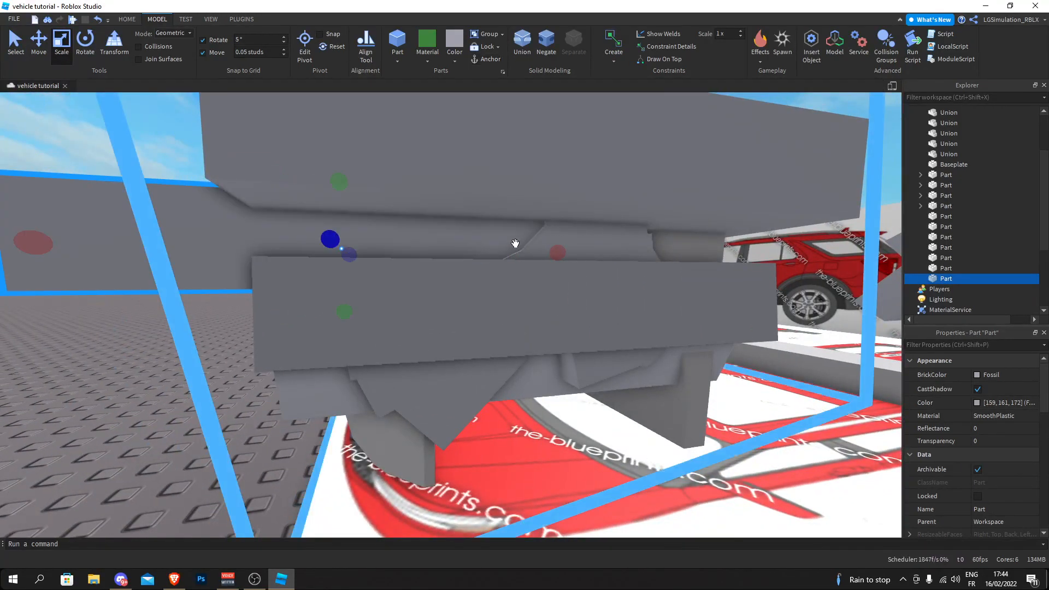
key("a")
right_click_drag(515, 244, 586, 253)
left_click_drag(548, 238, 544, 237)
key("a")
right_click_drag(544, 237, 518, 223)
left_click_drag(645, 180, 443, 227)
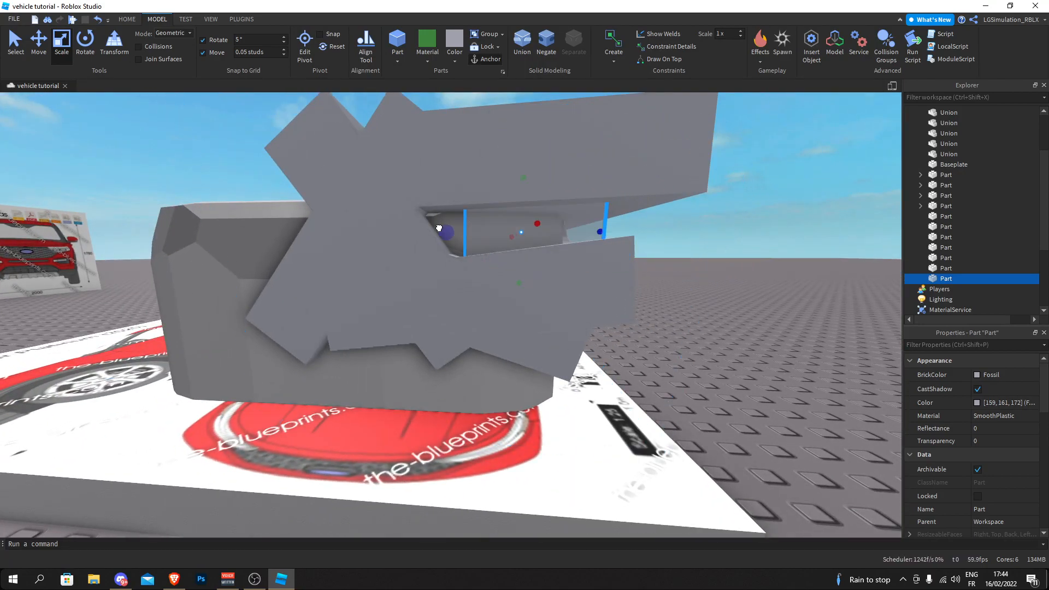
- Negate the headlight outline union and union it with the block to cut the block to the headlight's shape
right_click_drag(701, 281, 629, 219)
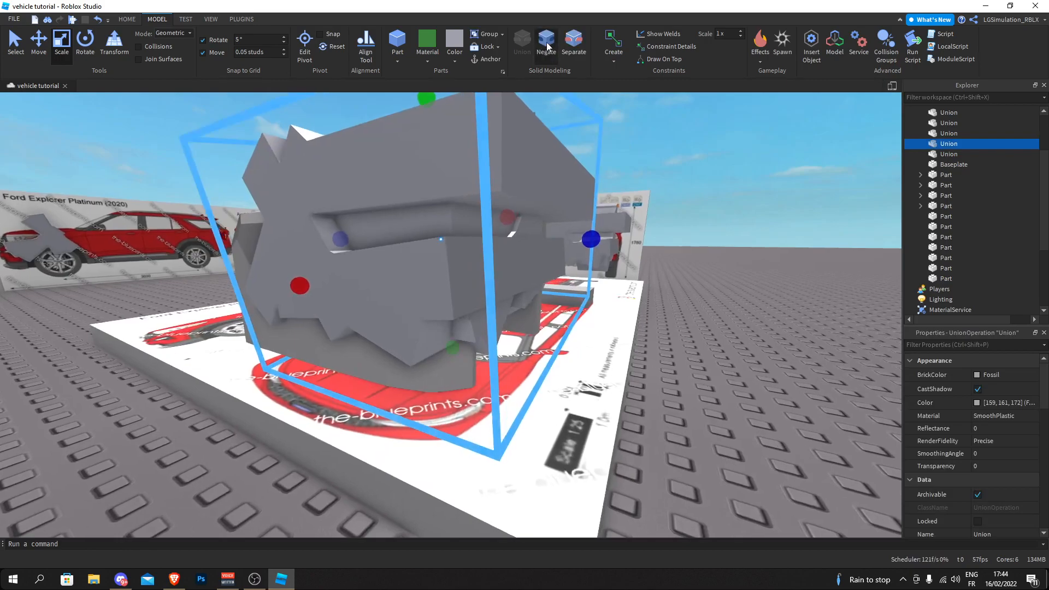
left_click(546, 42)
key("a")
right_click_drag(458, 218, 462, 222)
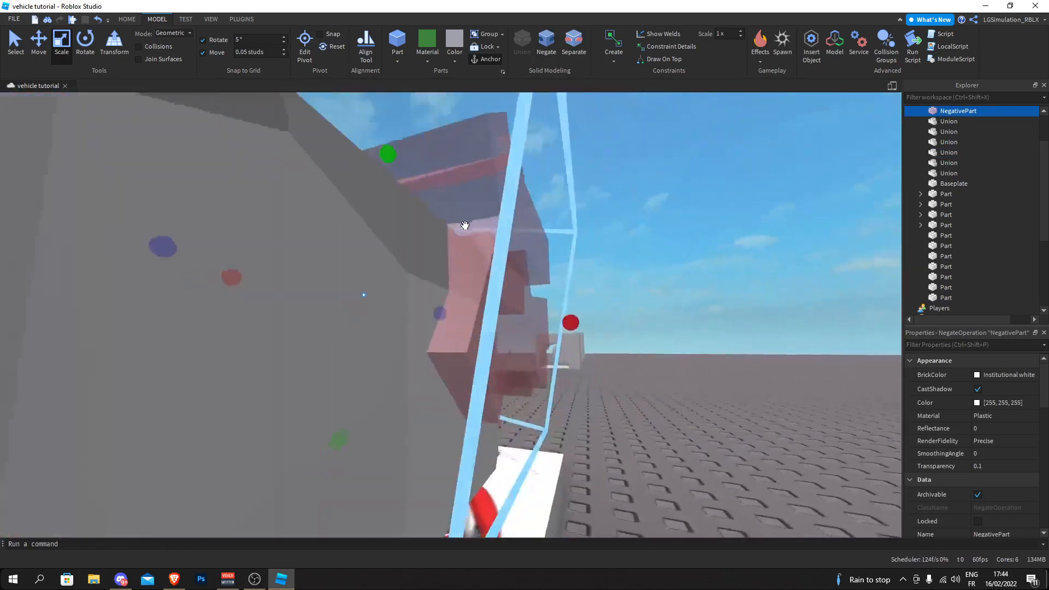
key("d")
right_click_drag(589, 224, 559, 262)
left_click_drag(555, 248, 395, 326)
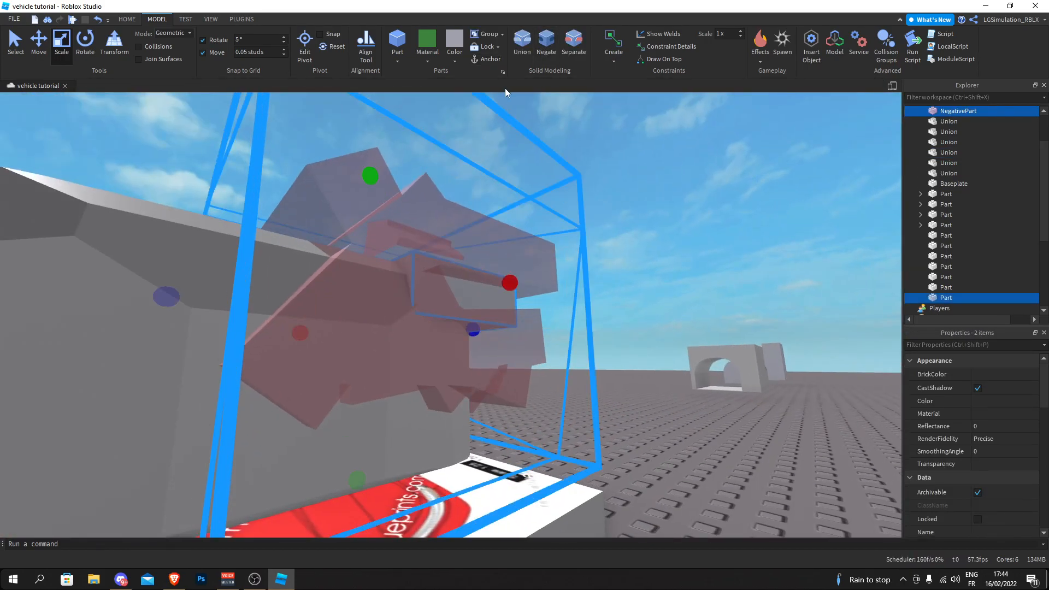
left_click(513, 59)
left_click(539, 211)
- Examine the cut headlight block from several angles around the front of the body
key("d")
right_click_drag(539, 211, 581, 175)
key("a")
key("w")
key("s")
key("w")
key("s")
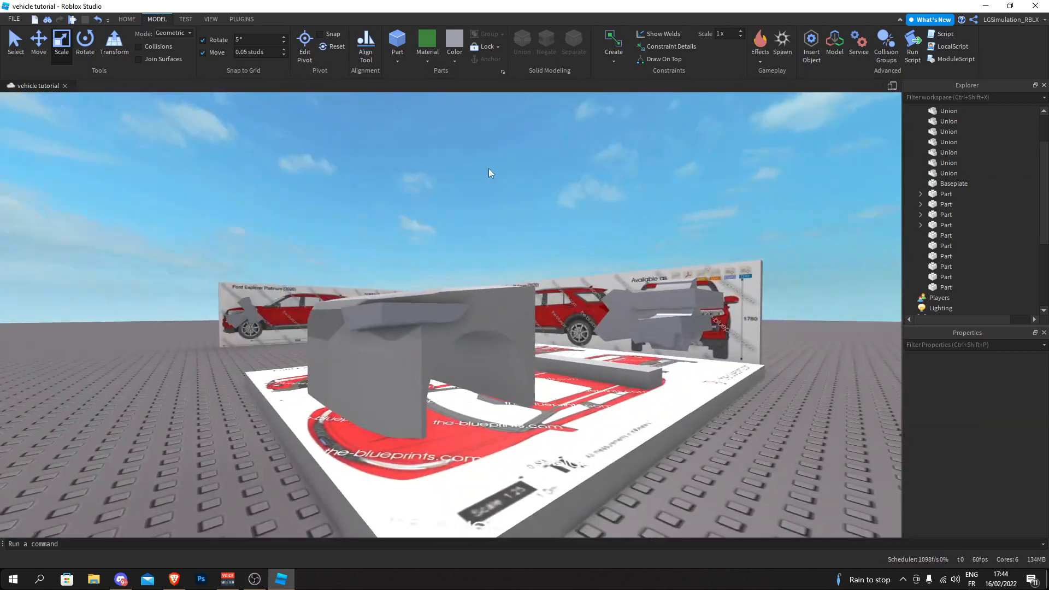
key("w")
right_click_drag(489, 168, 489, 168)
key("s")
key("a")
key("s")
key("w")
key("s")
- Mirror the cut headlight block across a face of the body with GeomTools and ready the mirrored copy for moving
left_click(451, 258)
left_click(244, 20)
key("a")
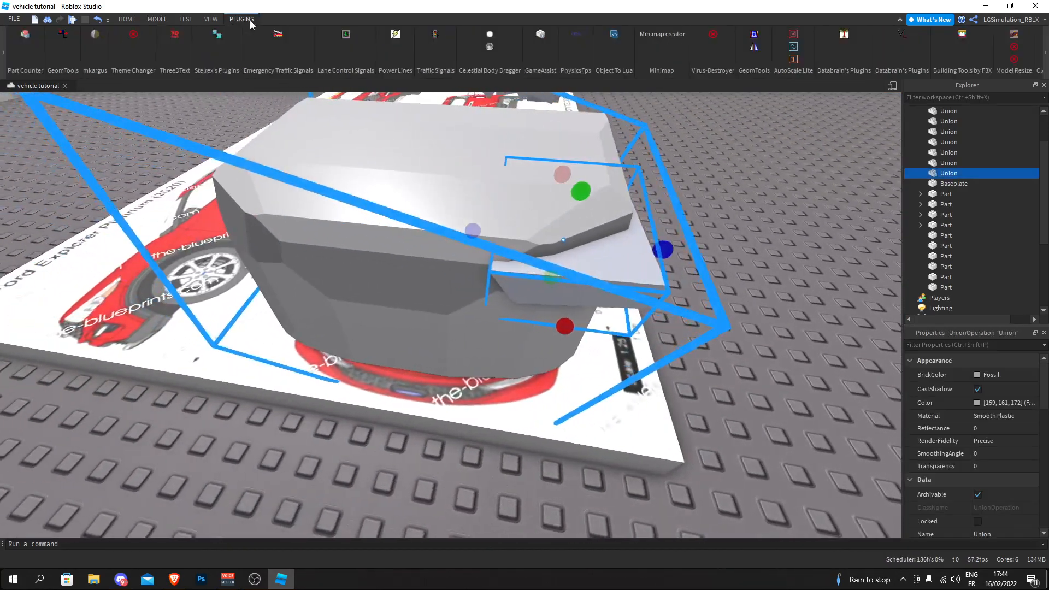
right_click_drag(353, 127, 353, 127)
key("a")
left_click(754, 47)
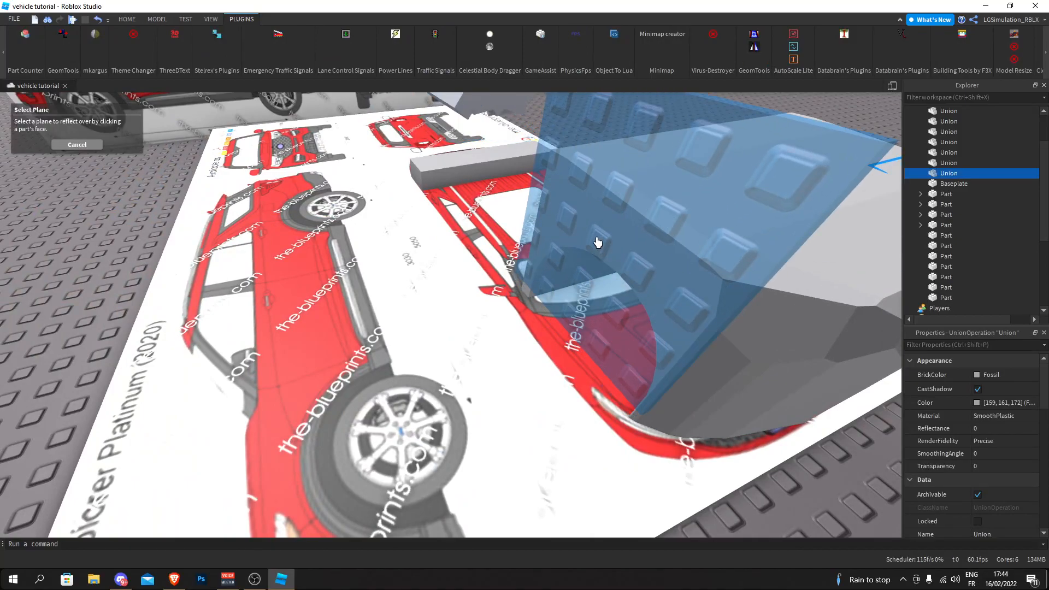
left_click(570, 248)
key("s")
left_click(119, 19)
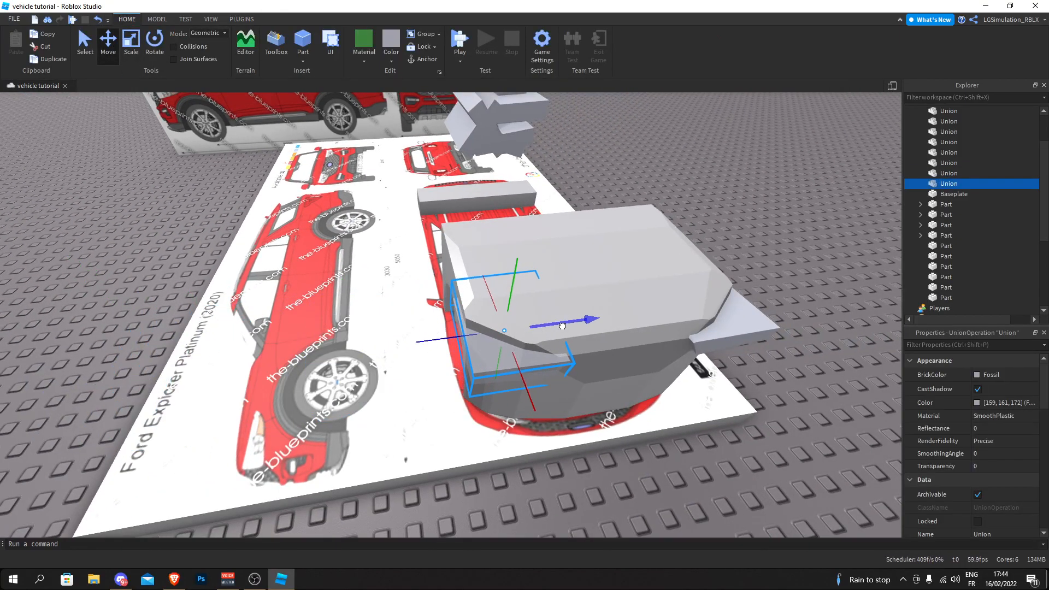
- Move the mirrored headlight block outward to the opposite front corner of the body
key("d")
right_click_drag(333, 299, 334, 298)
key("a")
left_click(419, 338)
left_click_drag(407, 329, 400, 330)
left_click(305, 295)
key("d")
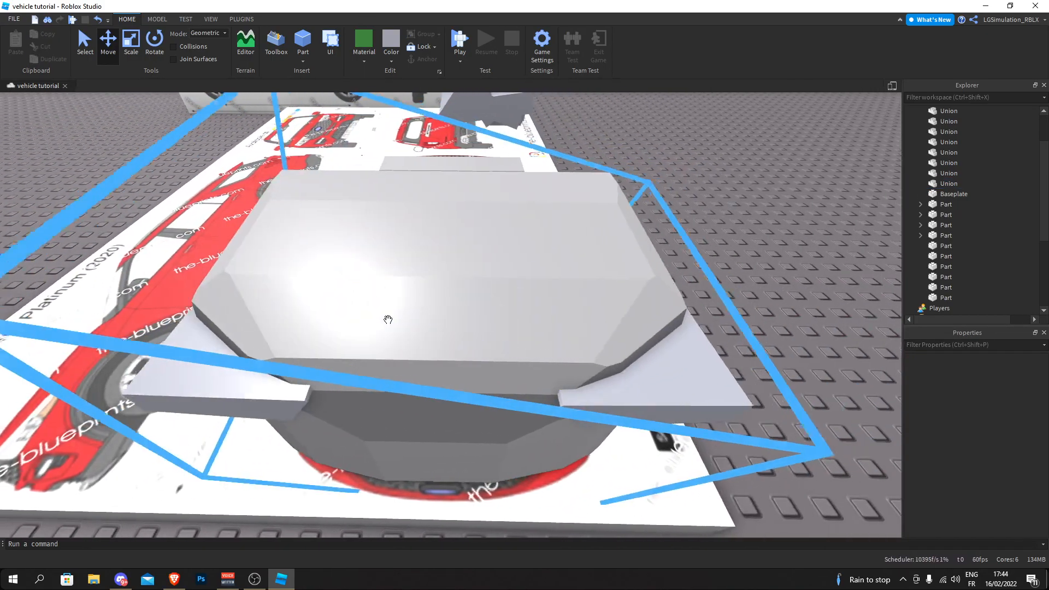
- Nudge the mirrored headlight block sideways so its placement matches the original block on the other front corner
key("a")
left_click(425, 342)
left_click_drag(423, 332, 416, 332)
left_click(302, 280)
key("a")
key("d")
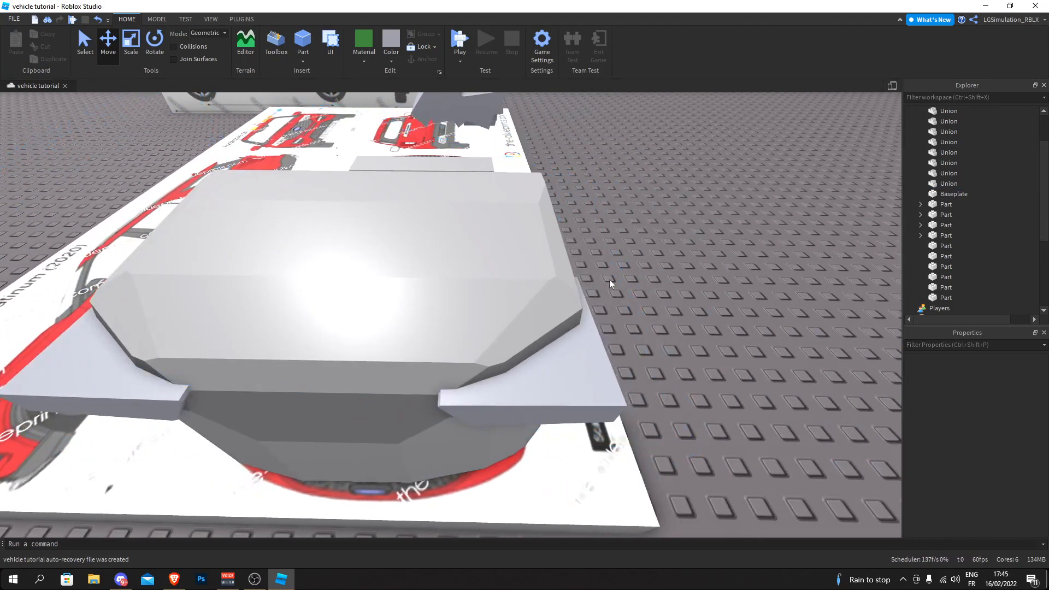
key("a")
key("a")
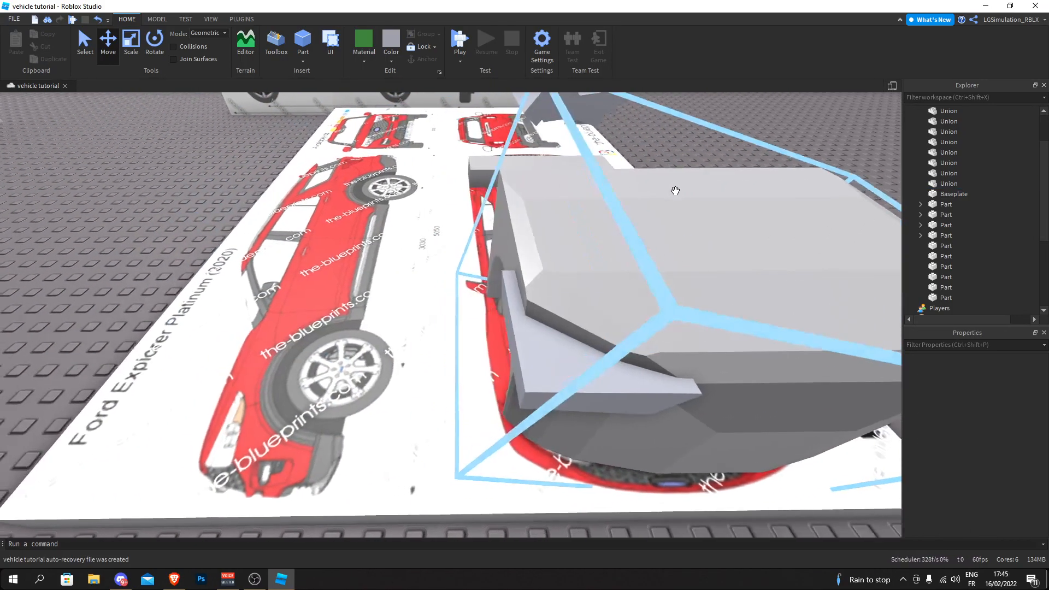
key("d")
- Insert a new block part beside the blueprint board, raise it above the baseplate and scale it up into a very large block
key("d")
key("a")
scroll(660, 206, "down", 3)
right_click_drag(534, 359, 534, 357)
key("s")
key("d")
left_click(303, 42)
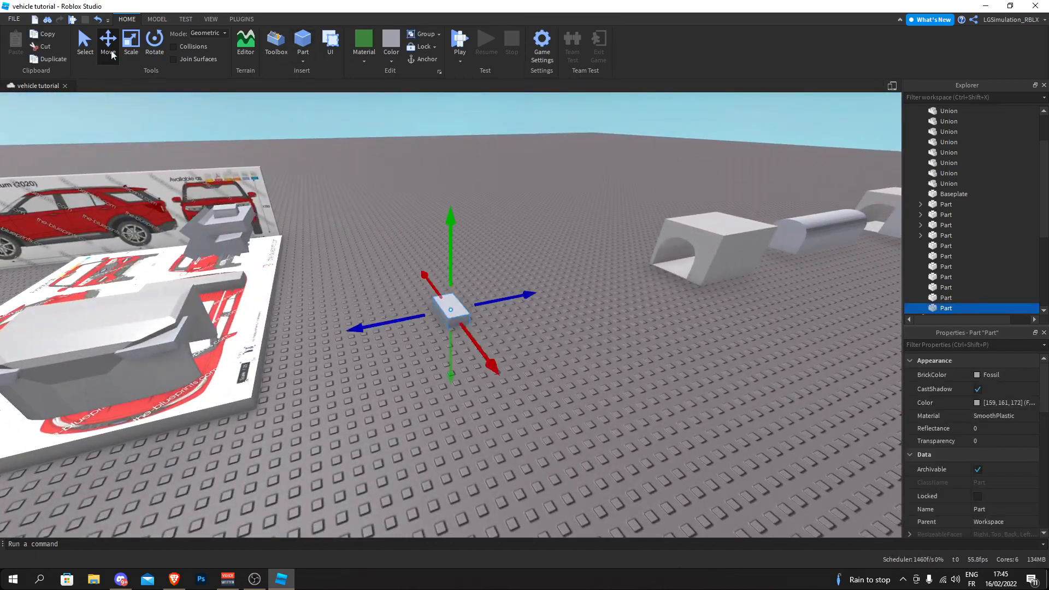
left_click_drag(448, 287, 453, 115)
left_click_drag(481, 242, 656, 223)
right_click_drag(655, 223, 656, 223)
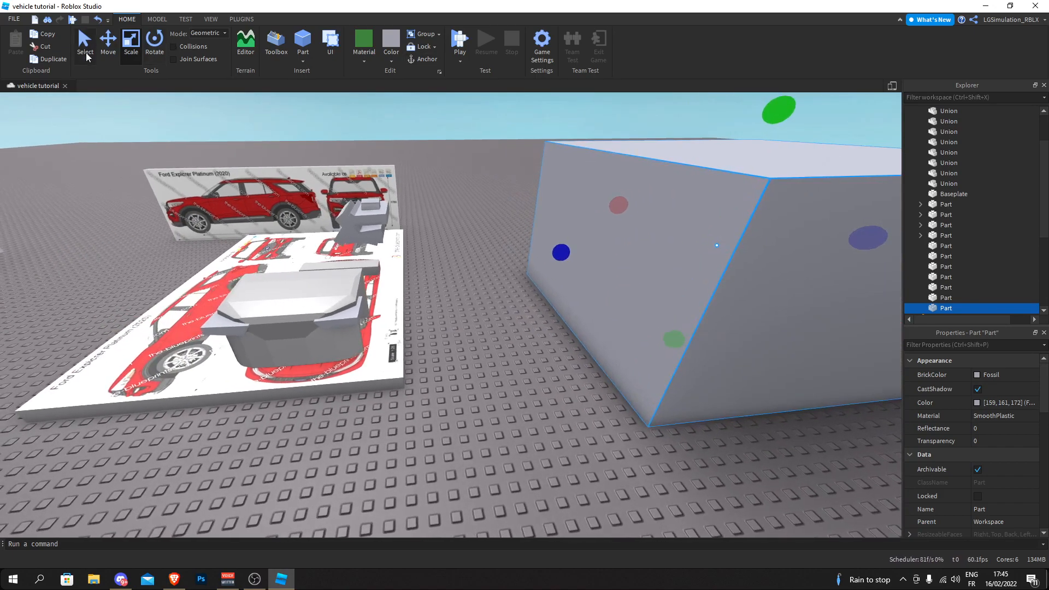
- Duplicate the large block and place it over the front body so it encloses both headlight blocks
left_click_drag(610, 249, 619, 274)
right_click_drag(635, 249, 634, 249)
left_click_drag(619, 274, 569, 271)
right_click_drag(595, 279, 595, 279)
key("ctrl+d")
left_click_drag(610, 300, 550, 304)
right_click_drag(550, 304, 550, 304)
left_click_drag(551, 304, 450, 282)
key("w")
right_click_drag(450, 282, 448, 290)
- Duplicate the front body union and move the copy aside with a move snap of 10 studs
left_click(449, 291)
left_click(159, 20)
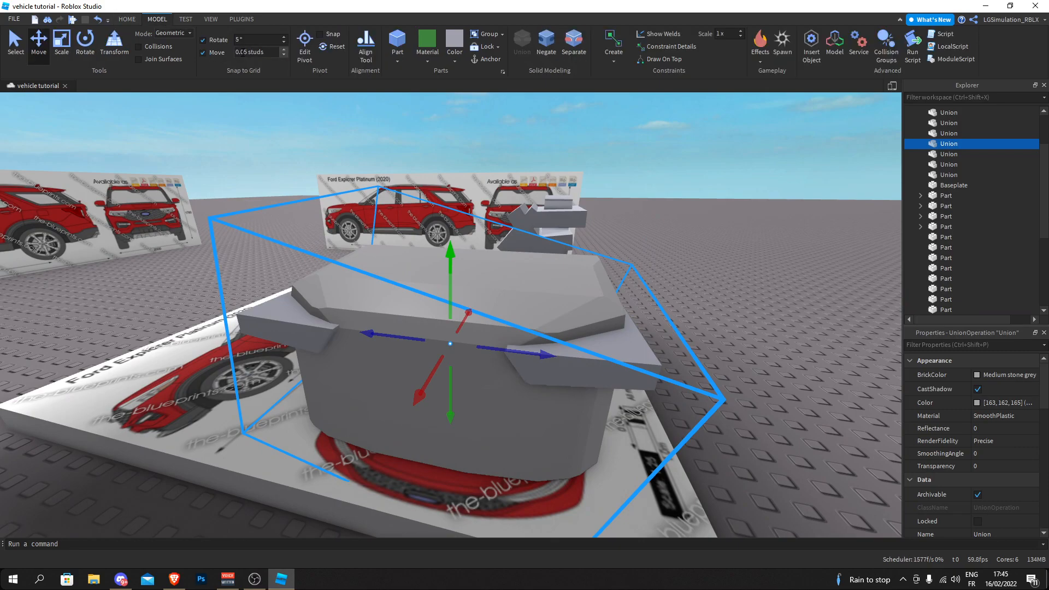
right_click_drag(265, 192, 266, 193)
key("ctrl+d")
key("w")
left_click_drag(323, 290, 345, 248)
right_click_drag(346, 248, 345, 247)
- Negate both headlight blocks and union them with the large block to cut their shapes out of it
left_click(345, 247)
key("w")
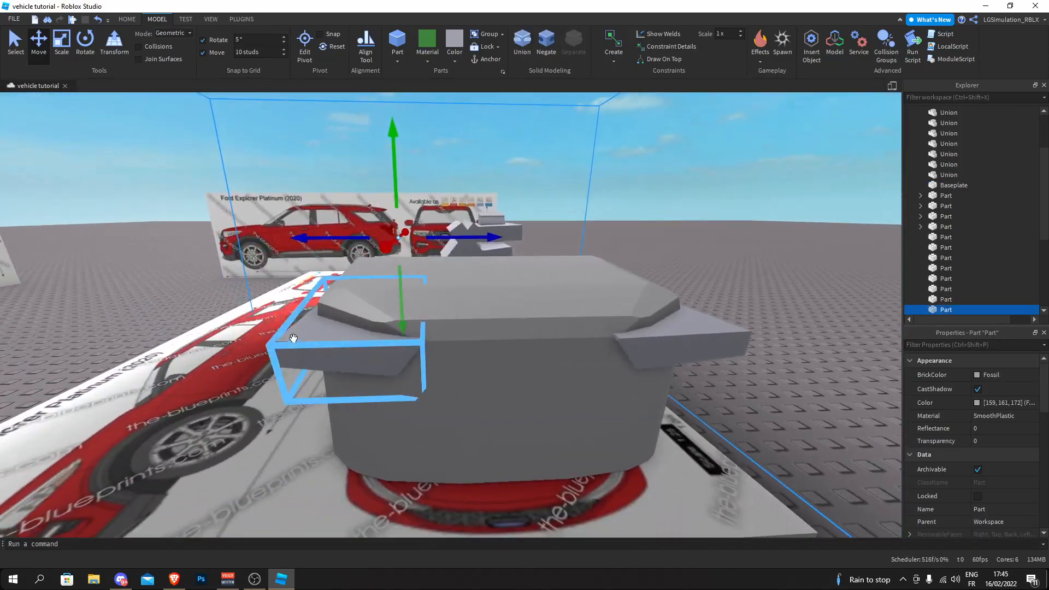
left_click(305, 339)
right_click_drag(582, 204, 582, 204)
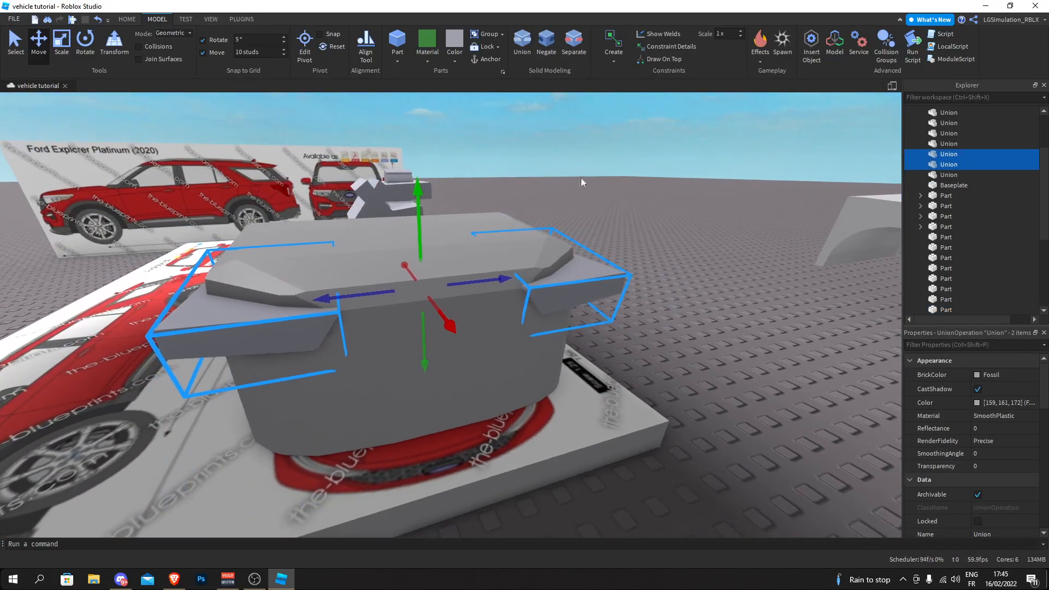
left_click(548, 44)
right_click_drag(495, 222, 494, 218)
key("s")
left_click(494, 218, "ctrl")
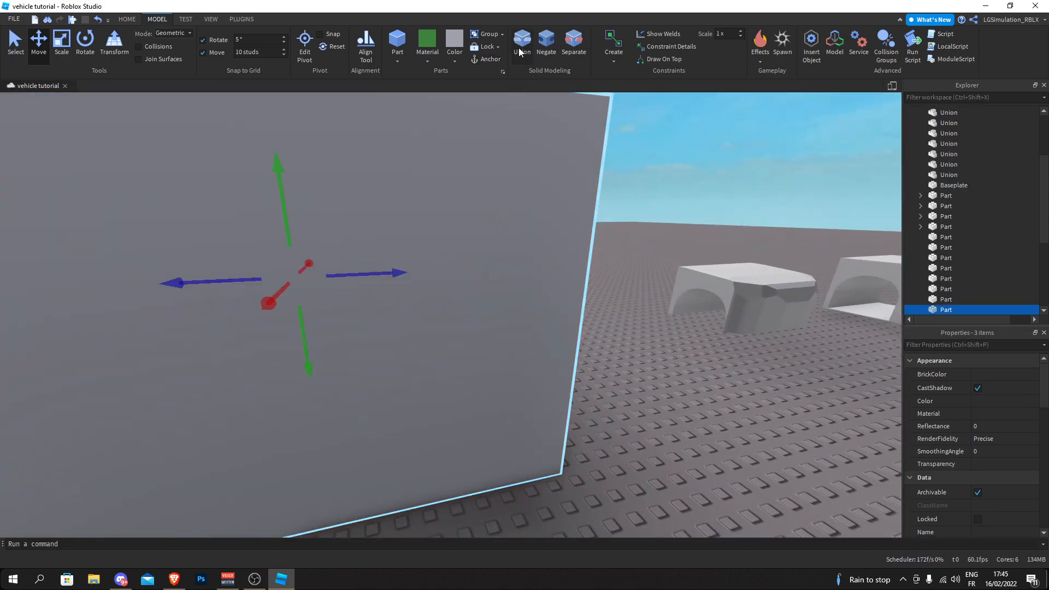
key("w")
- Examine the headlight cavities in the large block from several angles around the front body
right_click_drag(485, 171, 485, 171)
key("s")
key("s")
right_click_drag(583, 257, 583, 257)
key("w")
right_click_drag(501, 375, 477, 394)
key("w")
key("a")
right_click_drag(326, 232, 326, 232)
key("s")
right_click_drag(344, 273, 344, 274)
key("w")
key("w")
right_click_drag(376, 327, 445, 328)
key("w")
key("w")
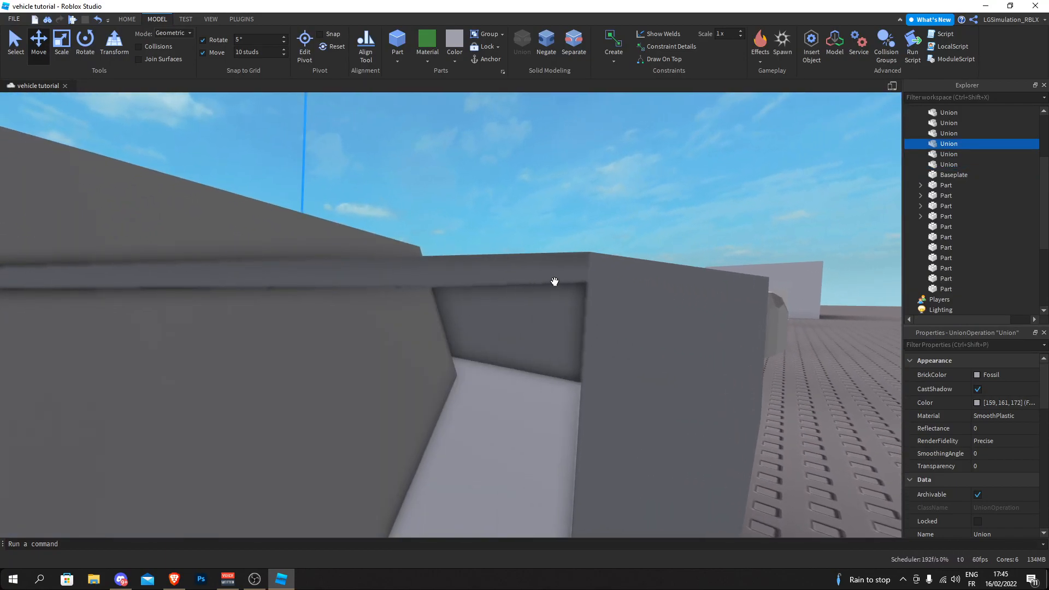
key("s")
key("w")
right_click_drag(604, 275, 605, 275)
key("s")
key("w")
key("s")
key("w")
key("s")
- Negate the headlight blocks at both front corners and union them with the front body to cut the headlight recesses
left_click(598, 248, "ctrl")
right_click_drag(512, 156, 513, 156)
key("s")
key("s")
left_click(546, 52)
right_click_drag(506, 221, 506, 220)
left_click(517, 223, "ctrl")
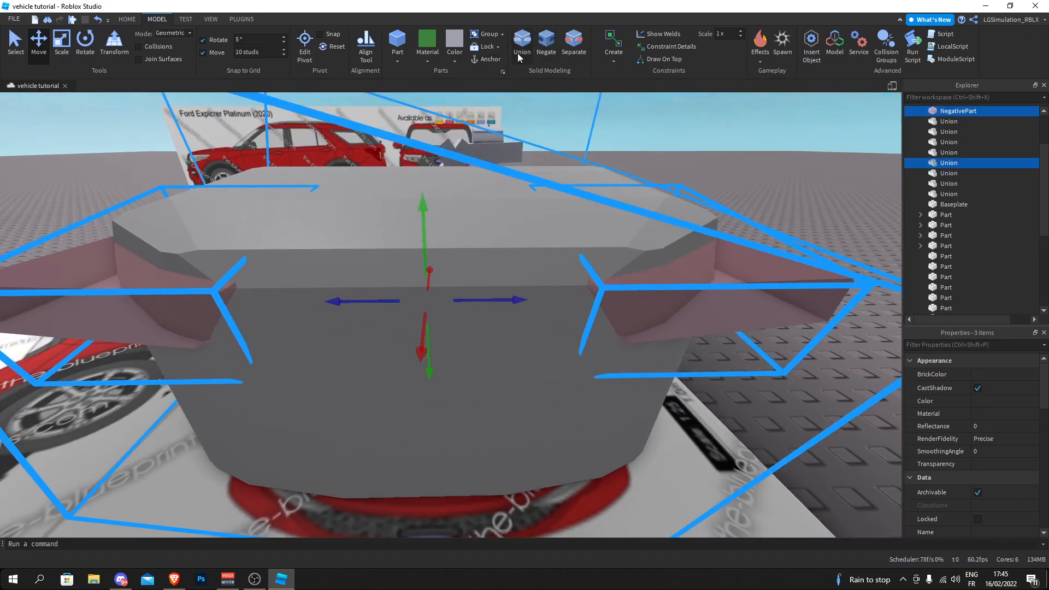
left_click(517, 54)
- Negate the large block that contains the headlight cavities
key("w")
right_click_drag(401, 274, 401, 274)
key("s")
right_click_drag(485, 251, 485, 251)
key("d")
key("w")
key("d")
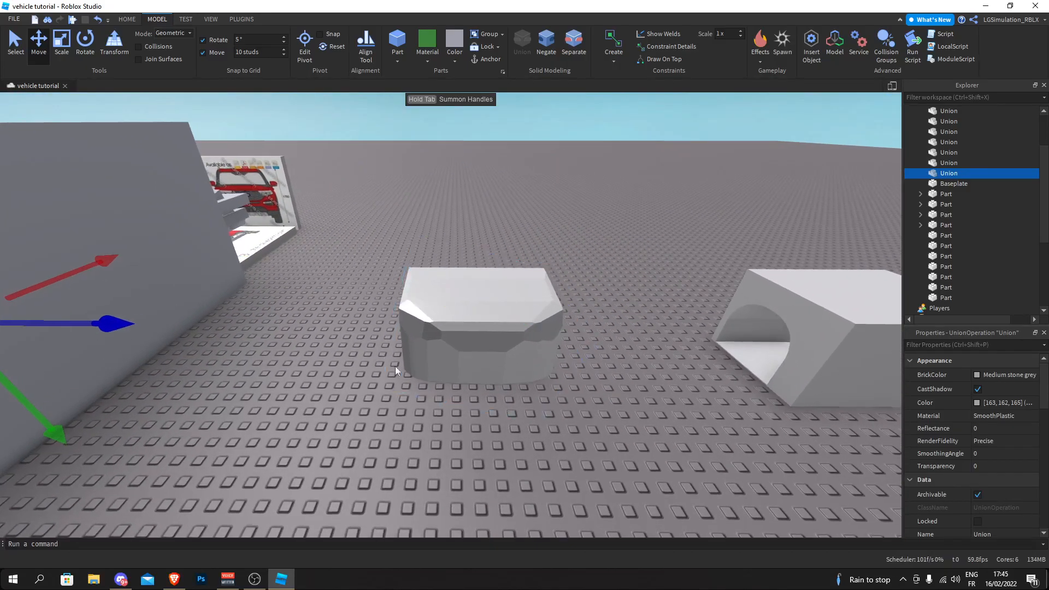
key("a")
left_click_drag(546, 328, 642, 333)
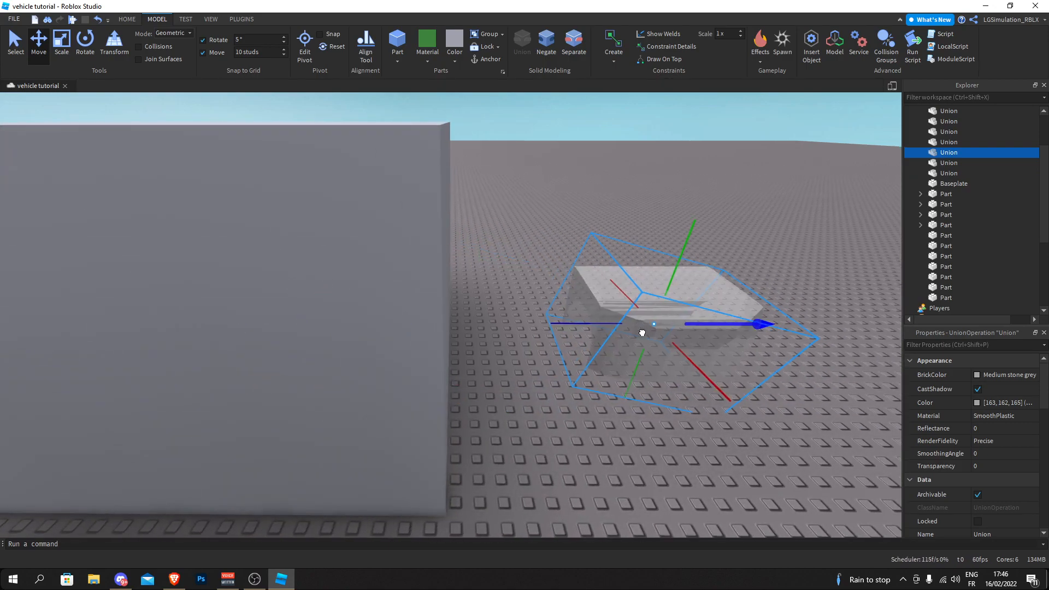
left_click(340, 225)
left_click(548, 43)
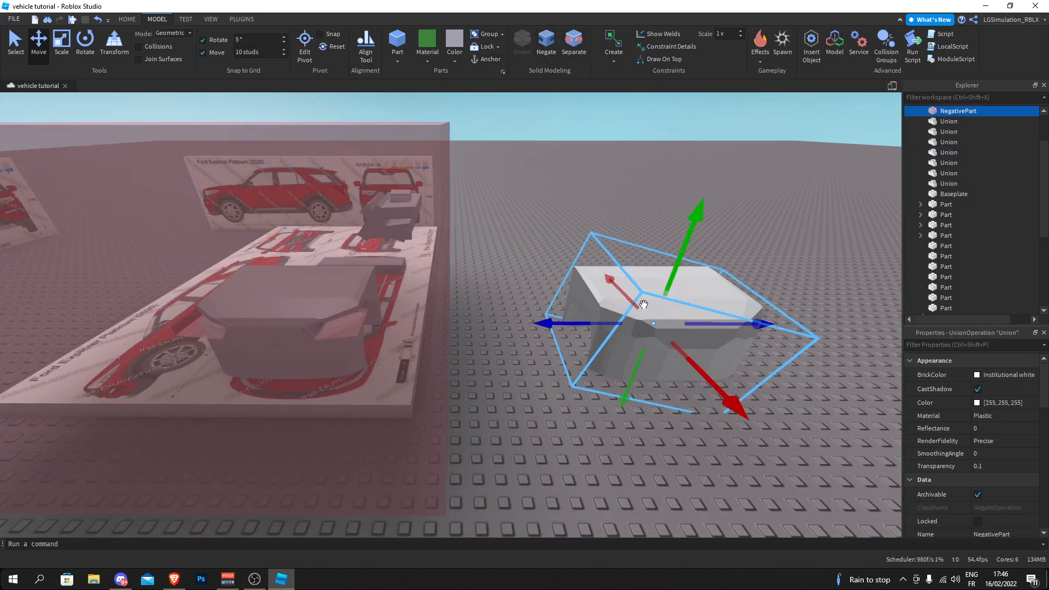
- Move the body copy back onto the front body and union it with the negated large block to leave only the headlight shapes
left_click(644, 304, "ctrl")
key("f")
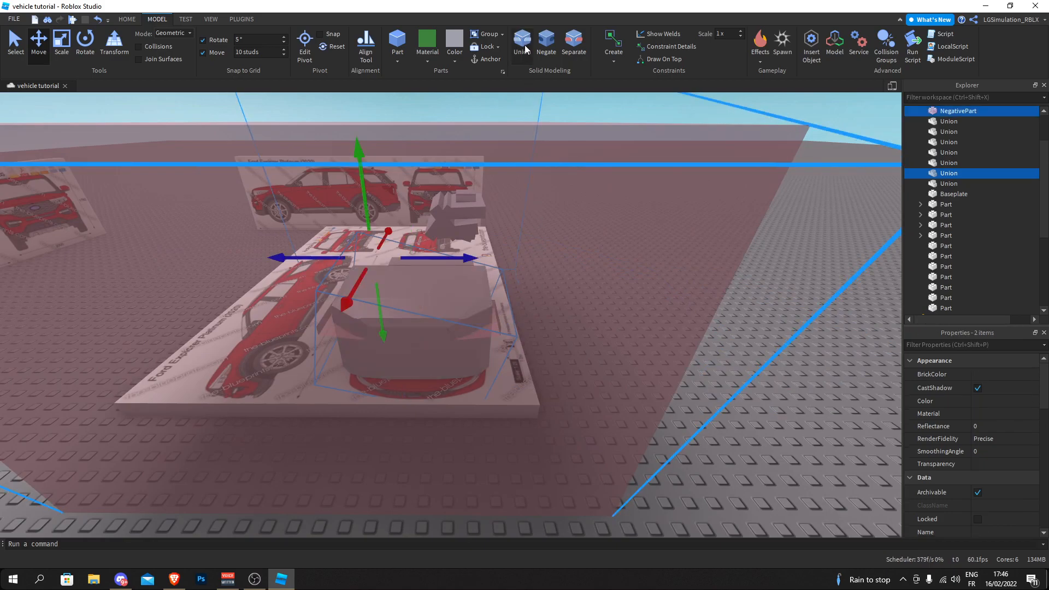
left_click(523, 46)
key("f")
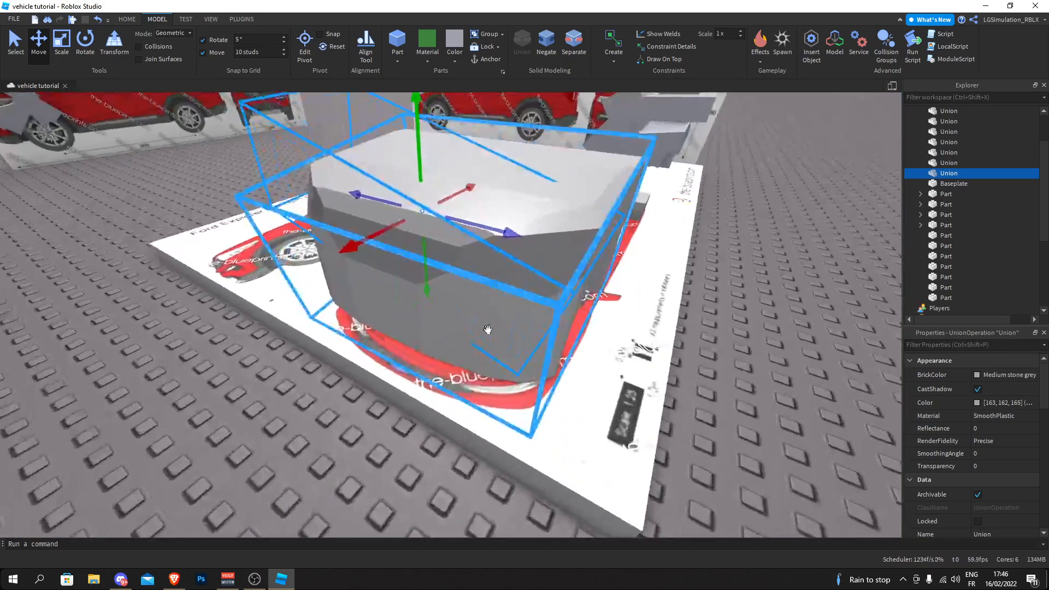
- Color the new headlight union white, enable its UsePartColor property, and check it against the front body
left_click(453, 55)
left_click(628, 251)
scroll(961, 427, "down", 5)
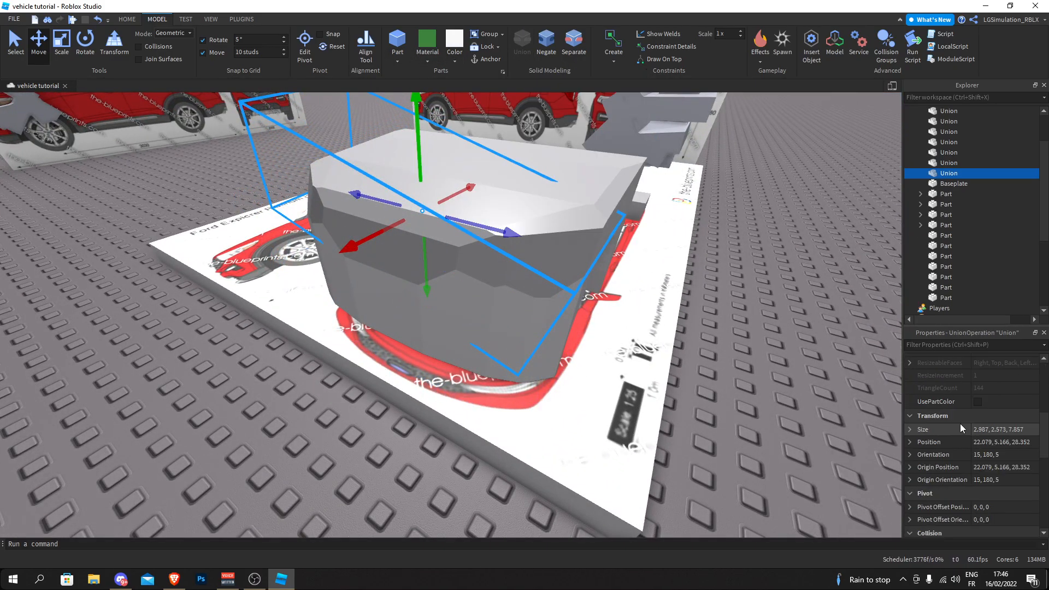
left_click(825, 340)
right_click_drag(826, 340, 601, 247)
key("s")
key("w")
key("s")
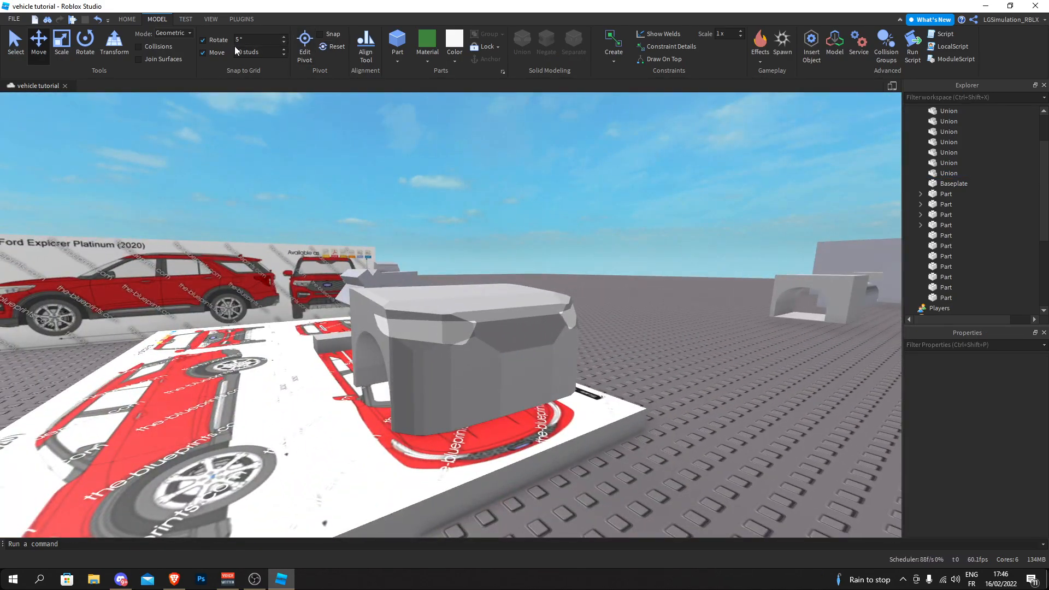
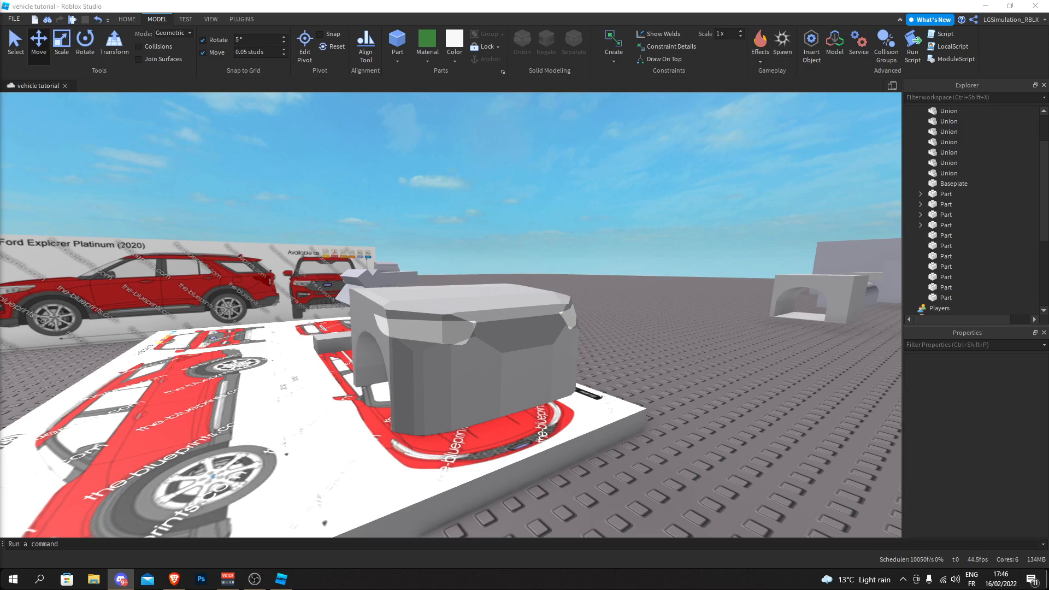
- Examine the front body's headlights and compare them with the headlight and grille outline on the front-view blueprint
key("s")
right_click_drag(273, 167, 332, 253)
key("d")
key("w")
scroll(333, 256, "down", 3)
left_click(340, 335)
left_click(244, 233)
key("a")
right_click_drag(241, 230, 257, 224)
key("d")
right_click_drag(368, 174, 368, 174)
key("s")
key("w")
key("a")
key("w")
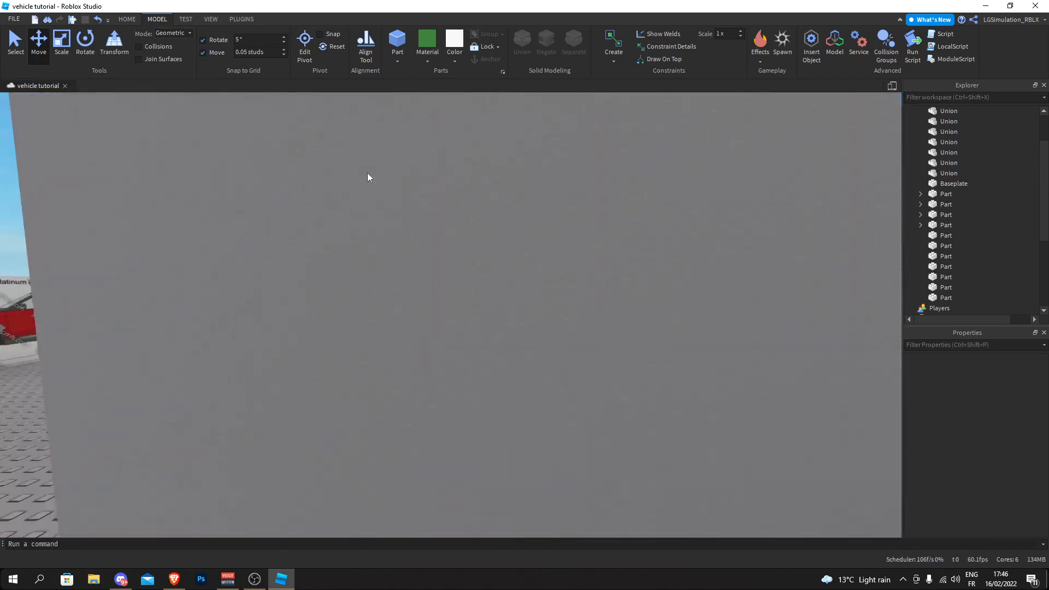
scroll(451, 373, "down", 4)
scroll(451, 373, "up", 1)
mouse_move(448, 333)
right_mouse_down()
mouse_move(451, 309)
mouse_move(459, 318)
right_mouse_up()
key("w")
scroll(451, 330, "down", 6)
scroll(459, 319, "down", 1)
key("w")
key("w")
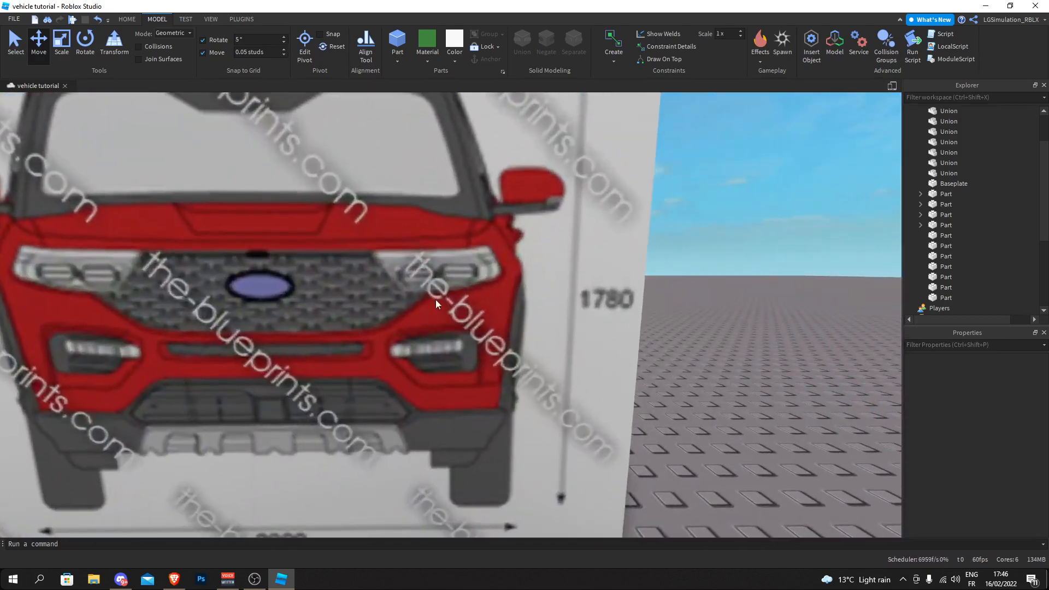
key("a")
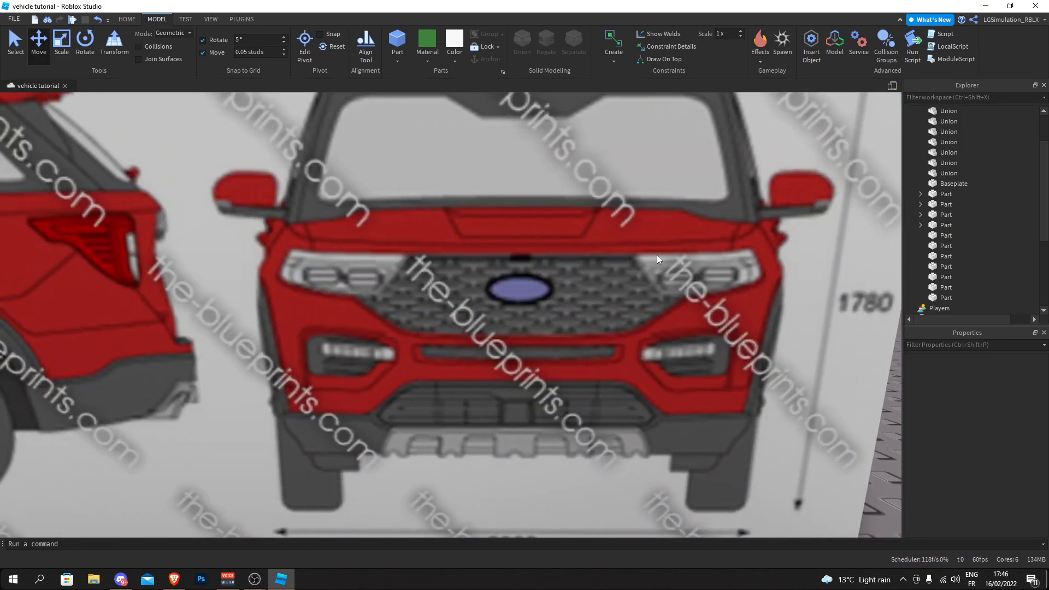
right_click_drag(661, 255, 661, 255)
key("s")
key("d")
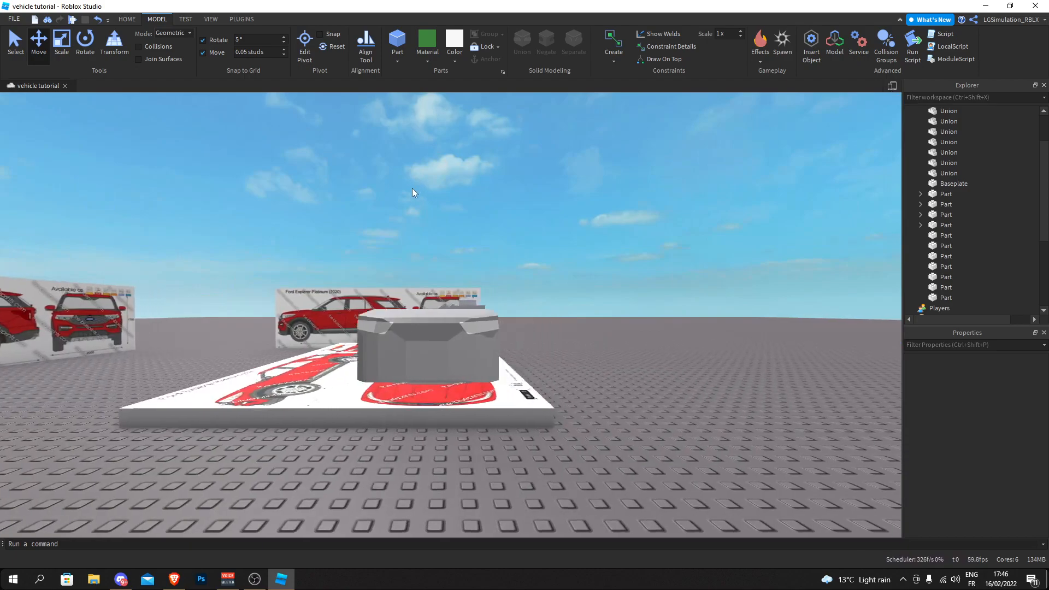
- Separate the headlight cutting union in front of the blueprint board and delete its pieces except for one block
key("w")
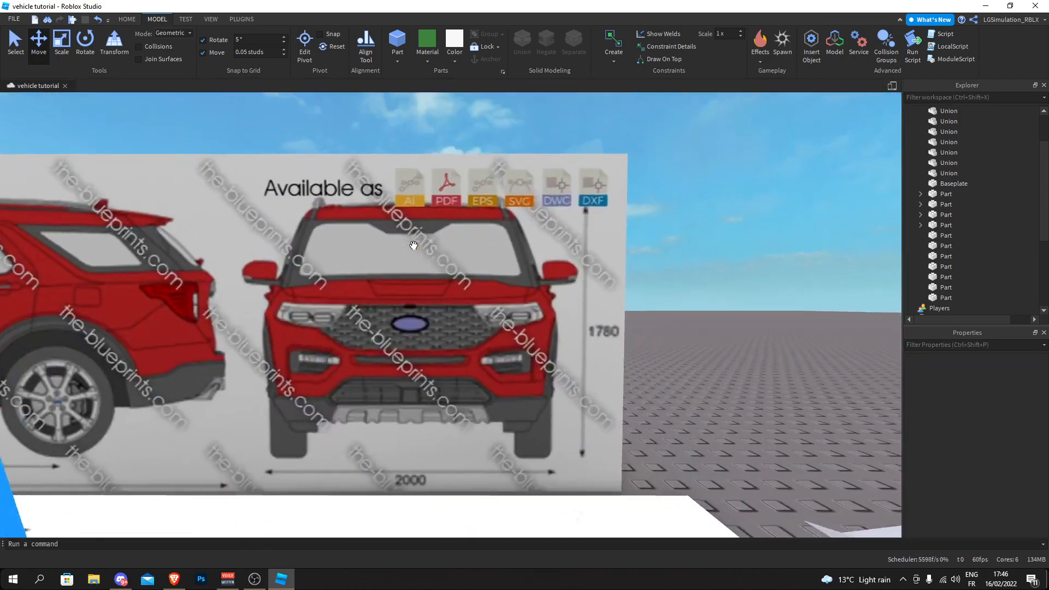
key("a")
right_click_drag(382, 262, 383, 262)
key("s")
key("d")
left_click(460, 314)
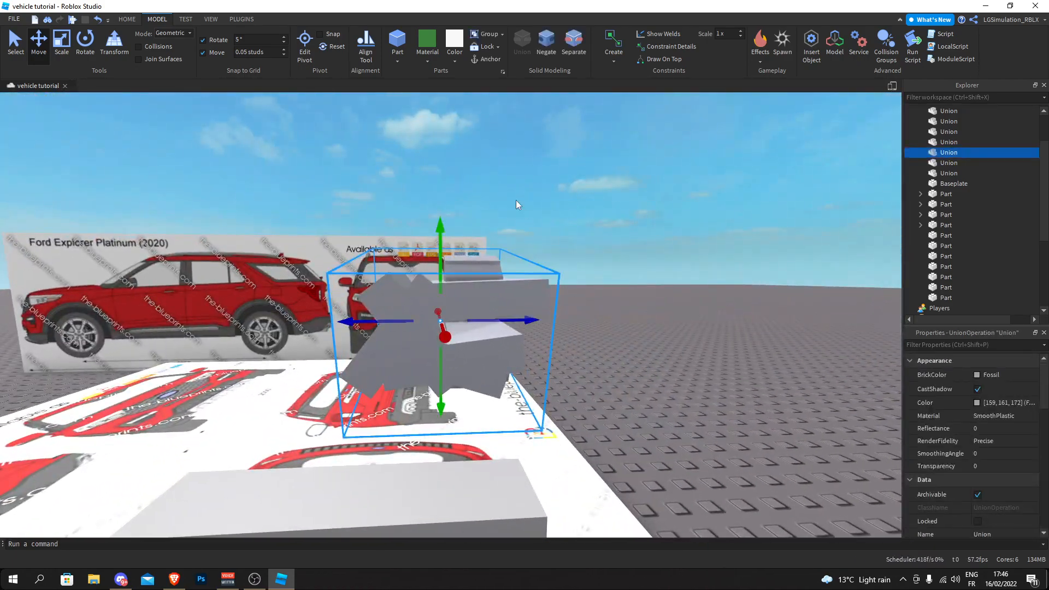
left_click(570, 55)
left_click(529, 191)
key("a")
right_click_drag(470, 300, 470, 301)
left_click_drag(230, 255, 225, 211)
key("d")
right_click_drag(226, 211, 225, 211)
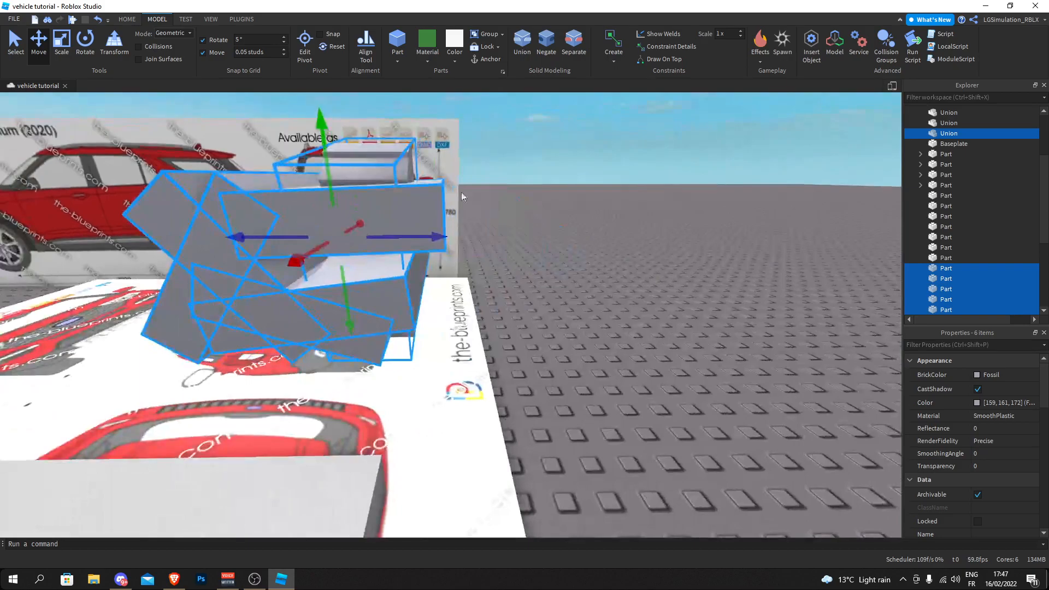
key("Delete")
- Set the rotation snap to 2° and rotate the remaining block level against the front-view blueprint
left_click(393, 198)
key("a")
right_click_drag(394, 202, 393, 201)
key("a")
left_click_drag(537, 182, 312, 161)
key("d")
right_click_drag(313, 161, 314, 160)
key("w")
scroll(314, 160, "down", 3)
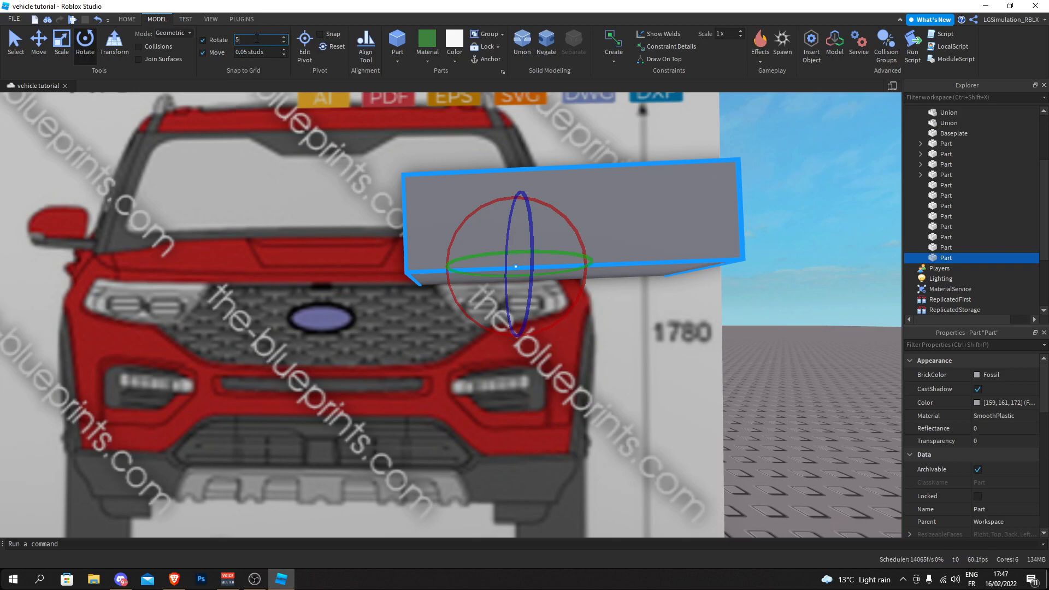
left_click_drag(462, 217, 464, 217)
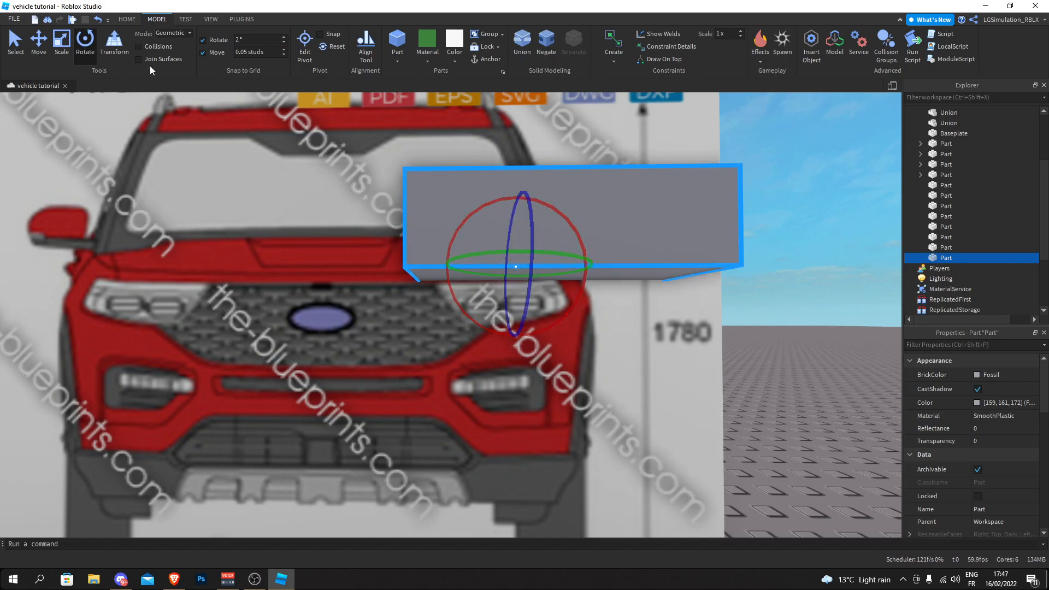
- Move the leveled block from the blueprint onto the front body, at the upper edge of the headlights
left_click_drag(406, 257, 112, 258)
key("ctrl+2")
right_click_drag(375, 237, 421, 269)
left_click_drag(440, 270, 439, 276)
left_click_drag(410, 210, 412, 211)
right_click_drag(417, 211, 412, 211)
left_click_drag(412, 211, 798, 223)
right_click_drag(798, 224, 795, 224)
key("w")
left_click_drag(122, 266, 78, 212)
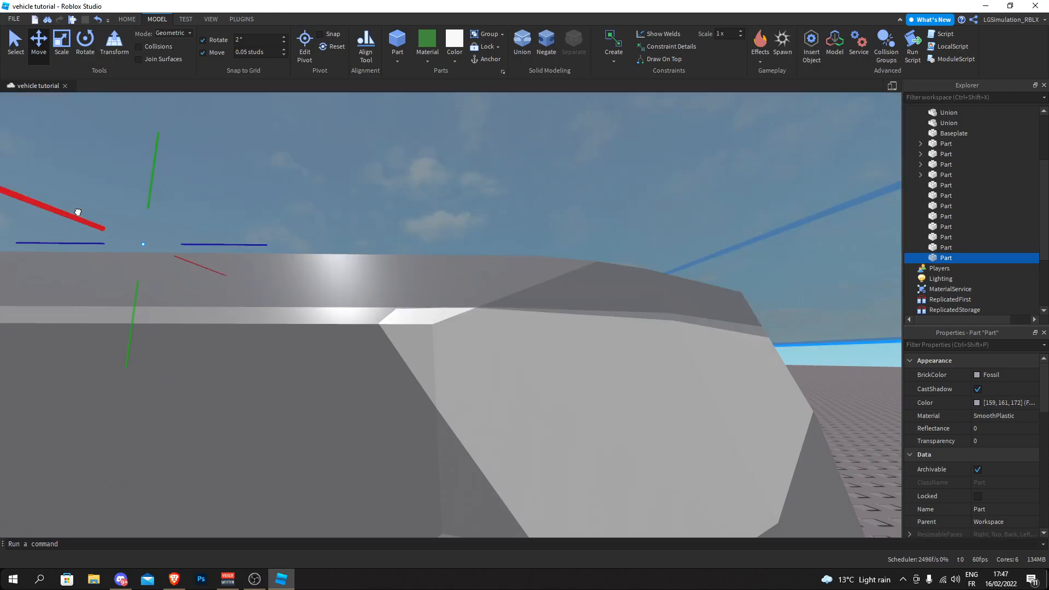
left_click_drag(146, 217, 402, 294)
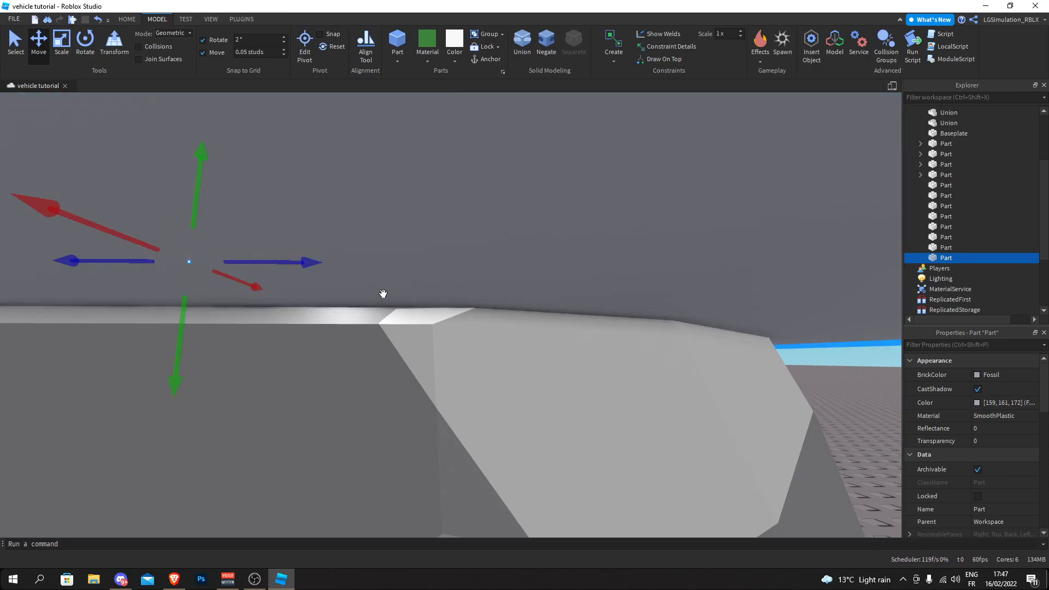
- Fine-tune the block's position so it projects forward from the front body along the headlight line
scroll(381, 312, "down", 5)
scroll(381, 311, "up", 1)
left_click_drag(331, 307, 328, 309)
scroll(328, 310, "down", 5)
scroll(494, 352, "up", 4)
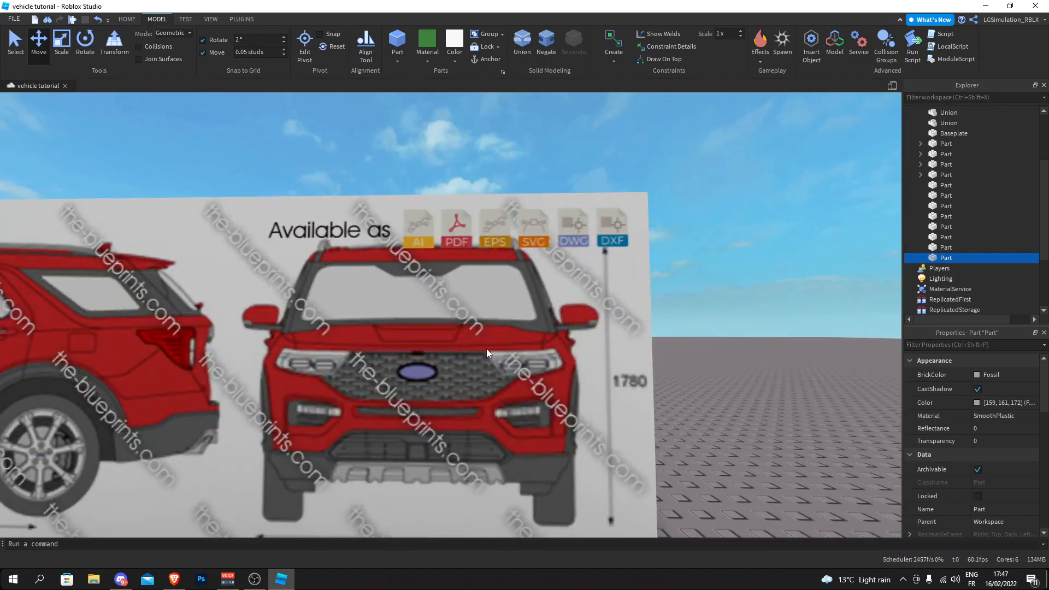
scroll(486, 352, "down", 8)
right_click_drag(486, 352, 486, 350)
left_click(503, 228)
right_click_drag(503, 227, 504, 229)
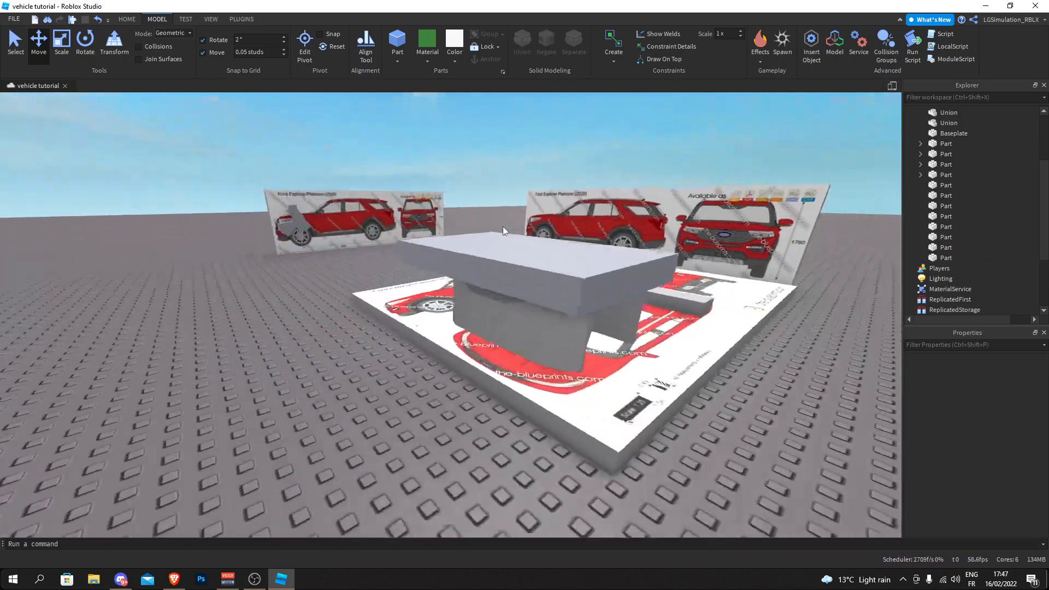
key("w")
scroll(512, 244, "down", 2)
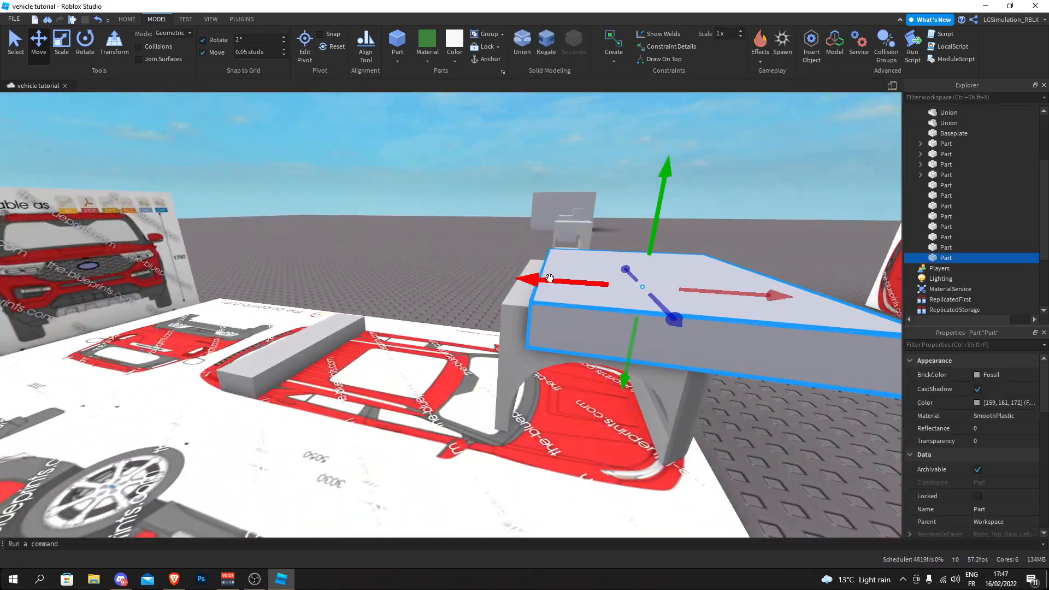
- Duplicate the block and line the copy up with the flat lower edge of the grille on the front-view blueprint
key("ctrl+d")
left_click_drag(550, 277, 525, 272)
right_click_drag(526, 272, 525, 272)
scroll(525, 272, "down", 3)
scroll(284, 216, "up", 3)
left_click_drag(525, 271, 287, 216)
left_click_drag(329, 298, 334, 375)
right_click_drag(328, 365, 329, 365)
- Outline one lower grille corner with duplicated blocks rotated in 2° snaps, from the slanted side edge to the flat bottom
scroll(329, 365, "up", 4)
mouse_move(503, 273)
left_mouse_down()
mouse_move(500, 327)
mouse_move(496, 285)
left_mouse_up()
left_click_drag(451, 317, 499, 307)
left_click(39, 43)
left_click_drag(560, 362, 401, 354)
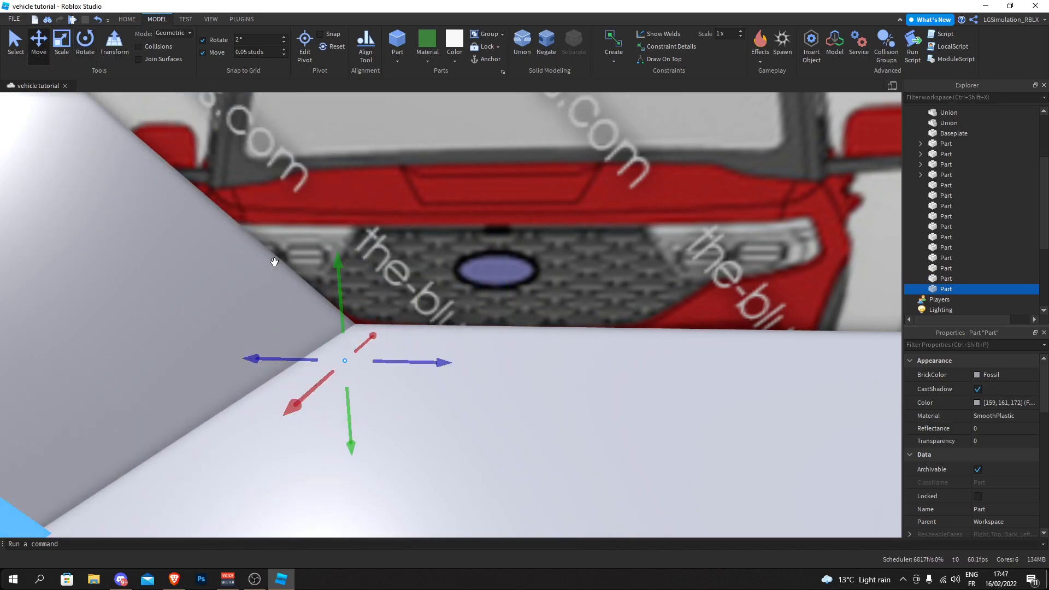
mouse_move(341, 296)
left_mouse_down()
mouse_move(370, 293)
mouse_move(332, 277)
left_mouse_up()
key("ctrl+d")
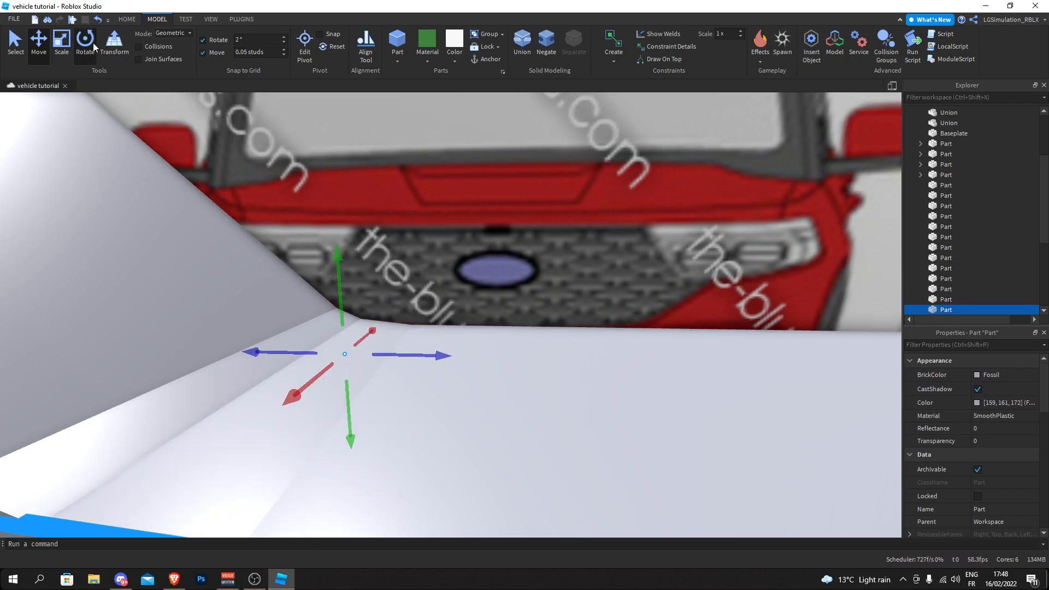
left_click_drag(369, 285, 395, 321)
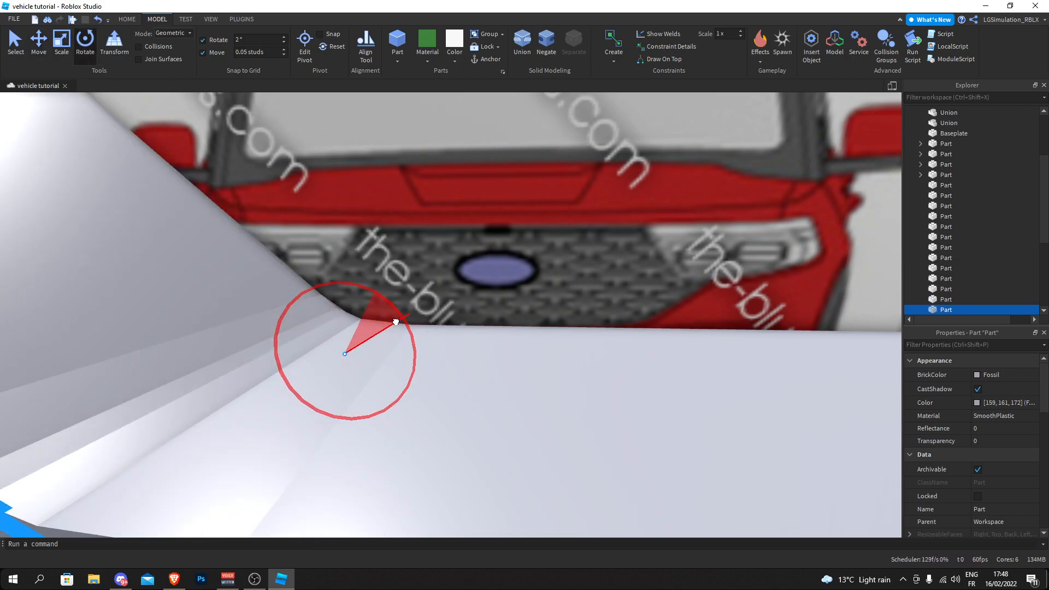
right_click_drag(255, 226, 262, 235)
scroll(260, 232, "down", 6)
- Duplicate the five corner blocks, turn the copies around for the opposite grille corner, align them and union them
left_click_drag(685, 410, 306, 222)
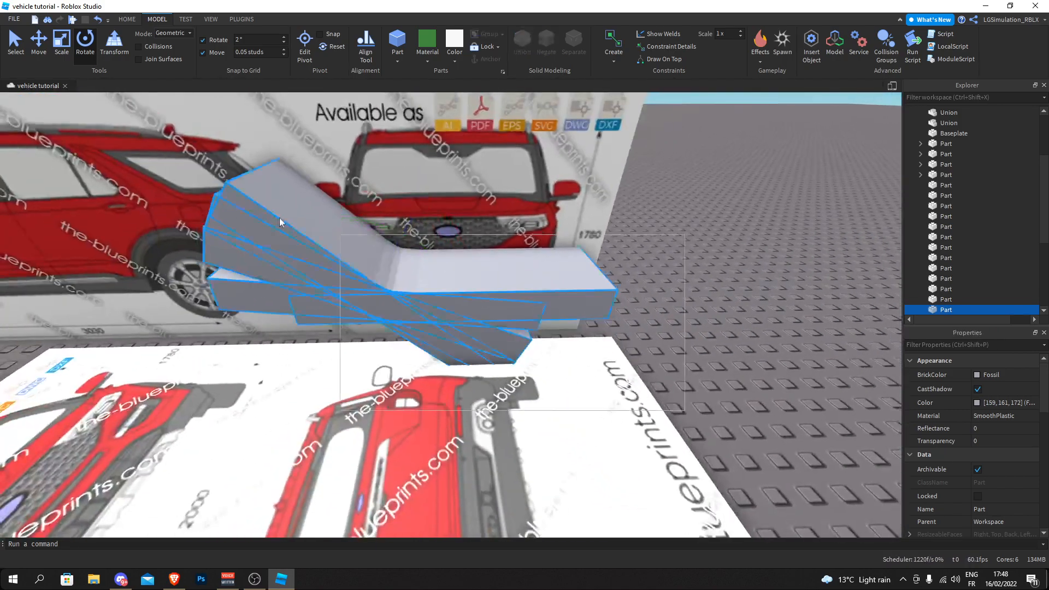
key("ctrl+d")
key("ctrl+r")
key("ctrl+r")
left_click(47, 44)
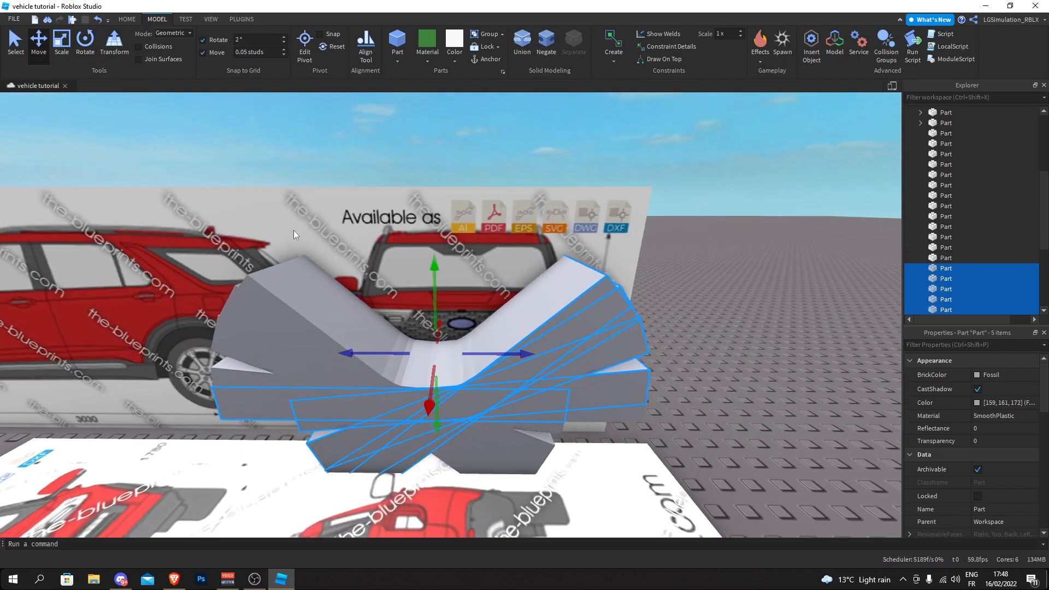
scroll(434, 374, "up", 10)
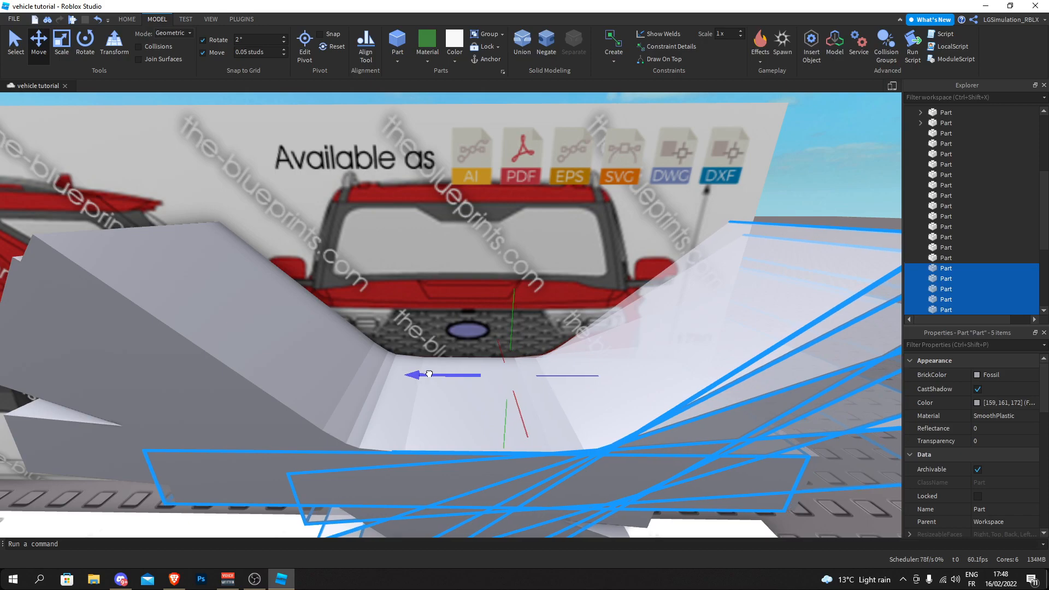
scroll(440, 368, "up", 5)
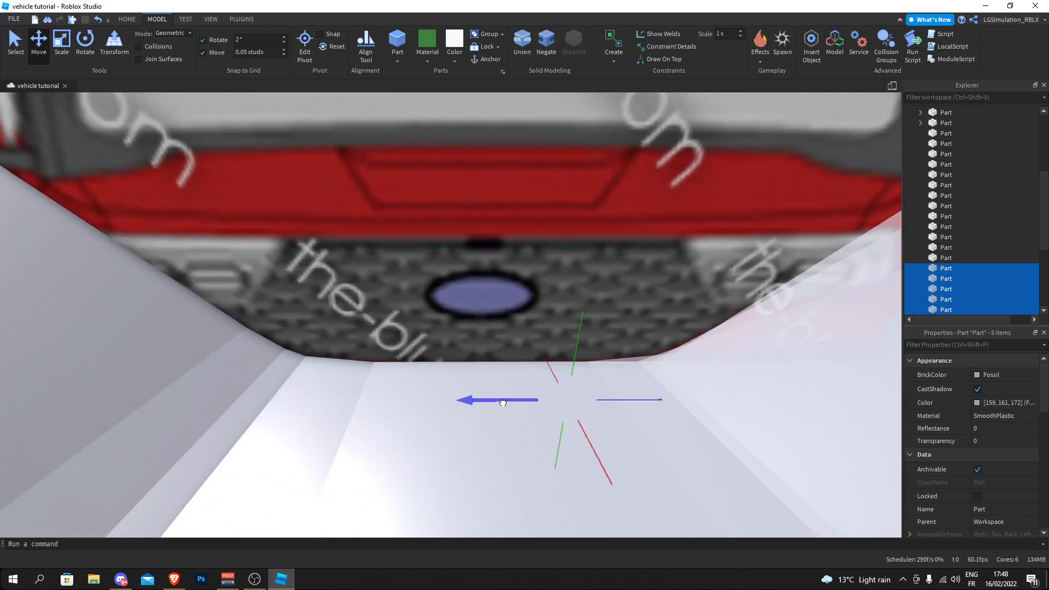
scroll(502, 404, "down", 8)
left_click(524, 44)
scroll(810, 219, "up", 2)
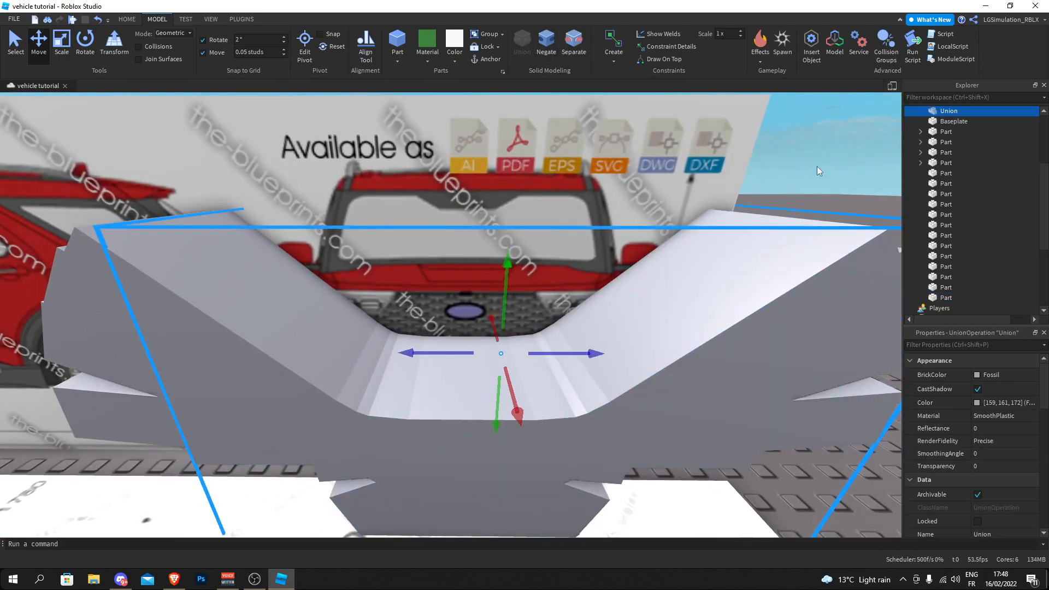
left_click(821, 164)
scroll(821, 164, "down", 8)
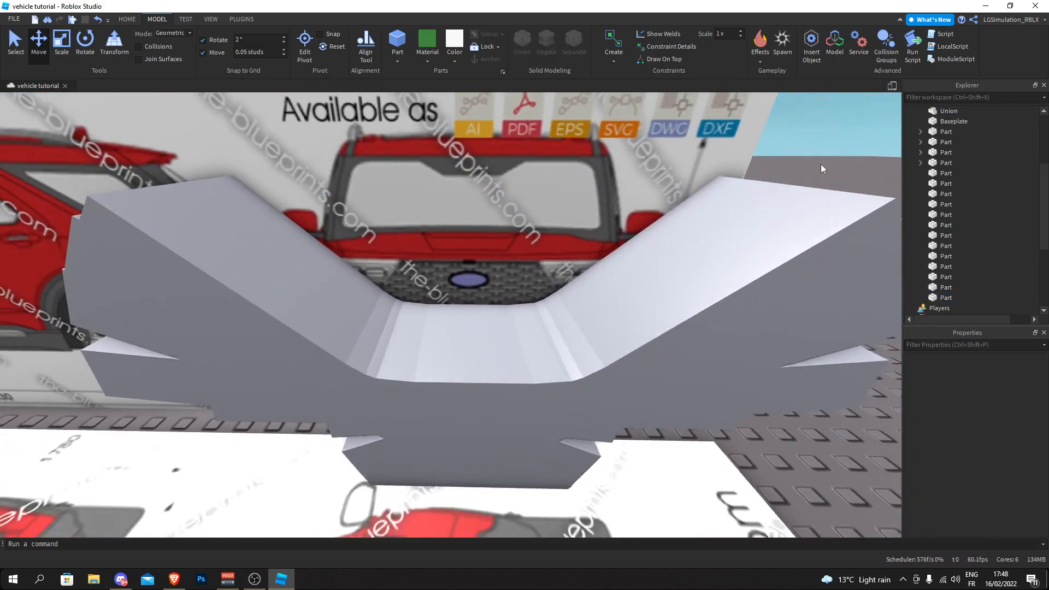
- Select both halves of the grille outline and move them from the blueprint onto the front body around the flat block
left_click_drag(722, 426, 280, 266)
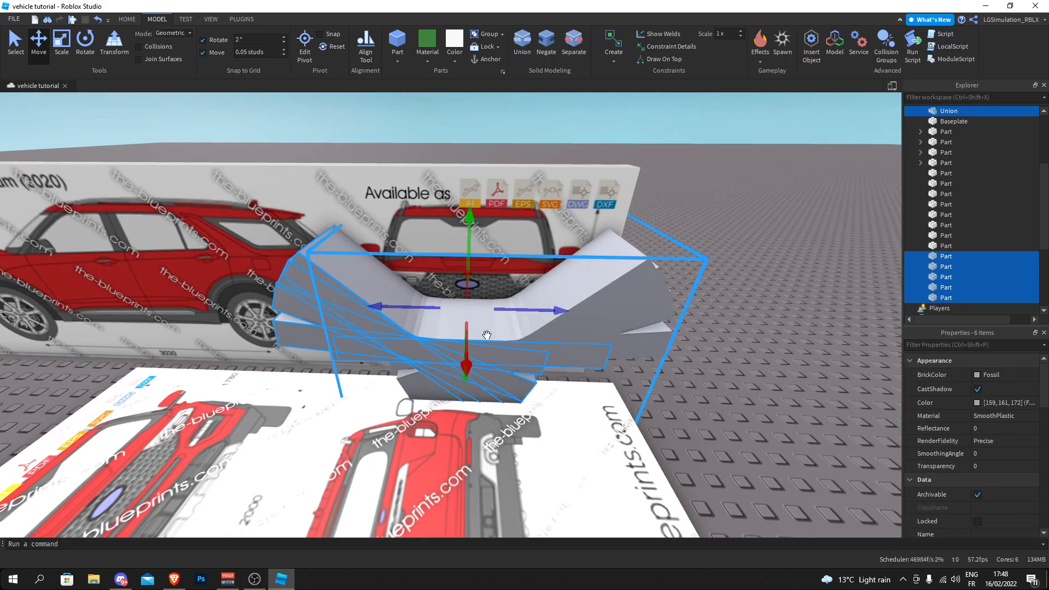
right_click_drag(467, 342, 276, 295)
left_click(503, 347)
right_click_drag(504, 347, 487, 331)
scroll(504, 346, "up", 4)
scroll(505, 345, "down", 4)
scroll(505, 345, "up", 4)
scroll(504, 347, "down", 4)
- Delete the redundant straight block across the middle of the grille outline
left_click(538, 350)
scroll(539, 344, "down", 5)
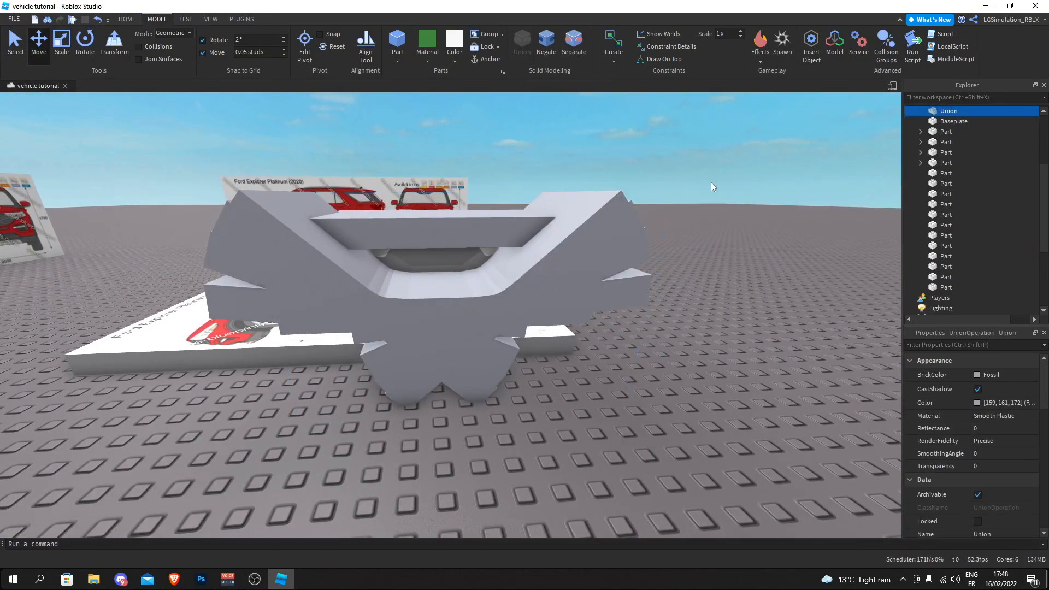
left_click(412, 138)
scroll(412, 137, "up", 3)
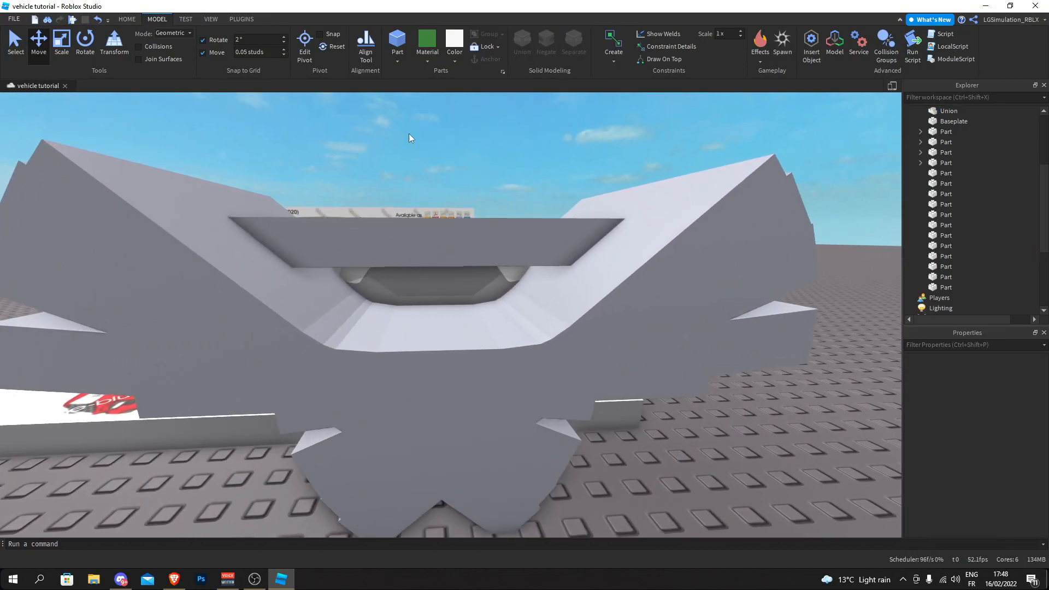
- Duplicate the flat block, lower the copy into the grille outline's opening and scale it to fit between the sides
left_click(416, 235)
scroll(416, 235, "up", 3)
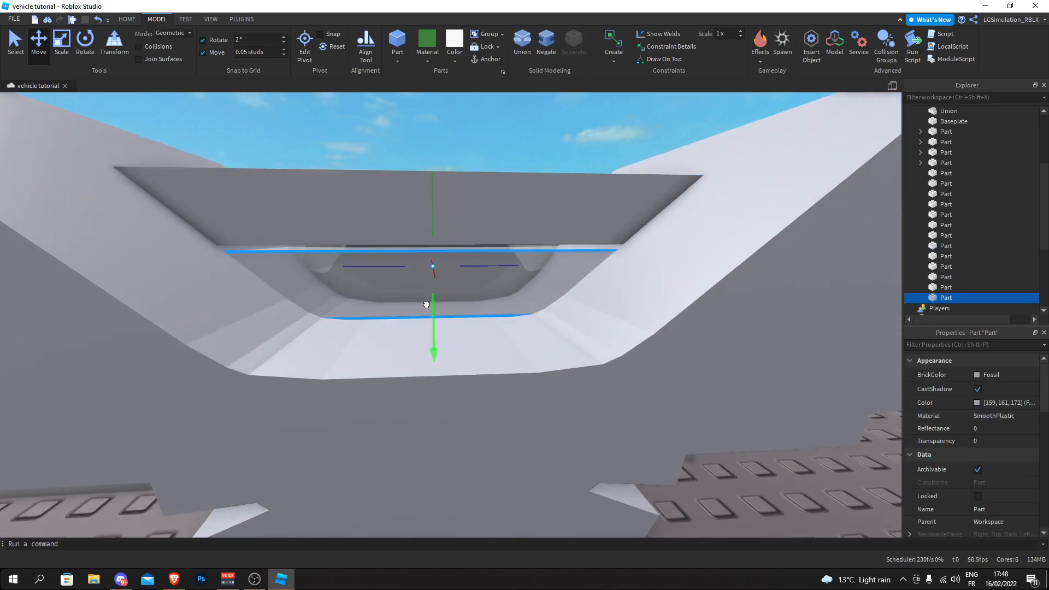
left_click(63, 48)
key("a")
left_click_drag(485, 293, 484, 335)
key("a")
right_click_drag(484, 335, 398, 330)
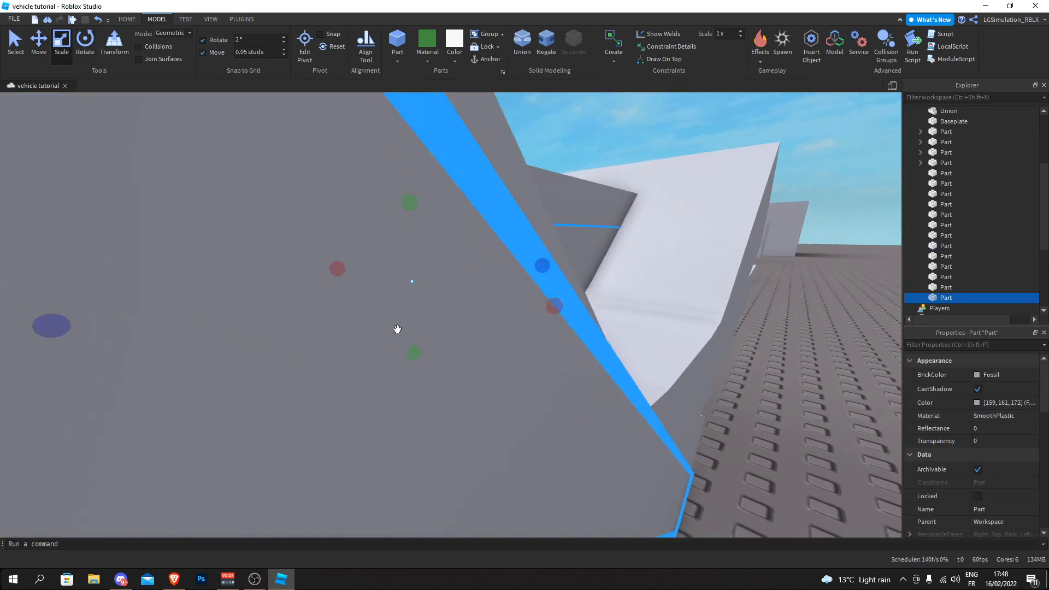
right_click_drag(543, 267, 527, 271)
key("w")
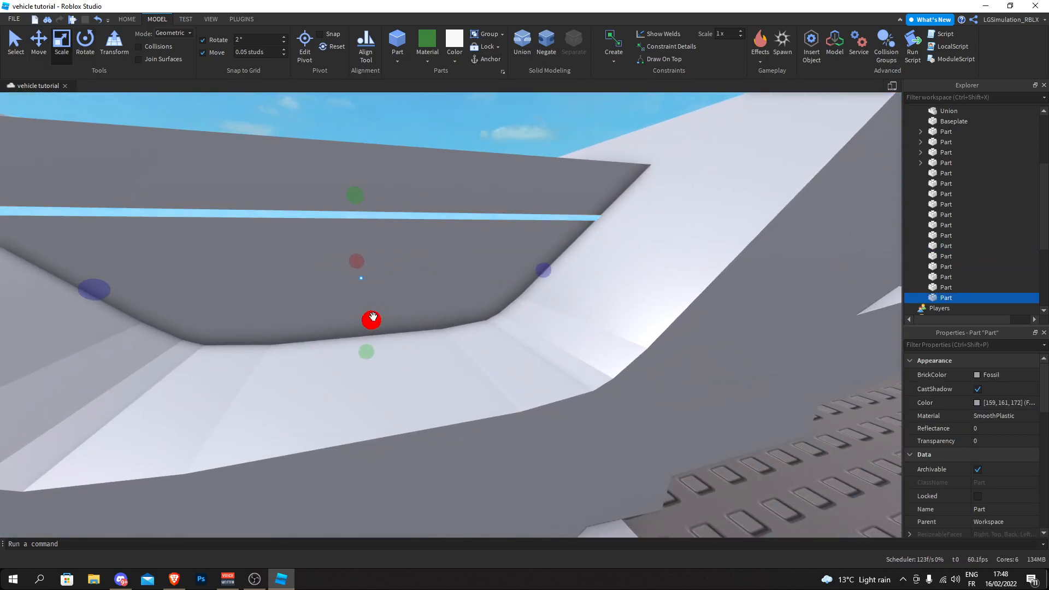
left_click_drag(372, 319, 372, 312)
- Negate the unioned half of the grille outline and union it with the two stacked grille blocks
scroll(457, 235, "down", 2)
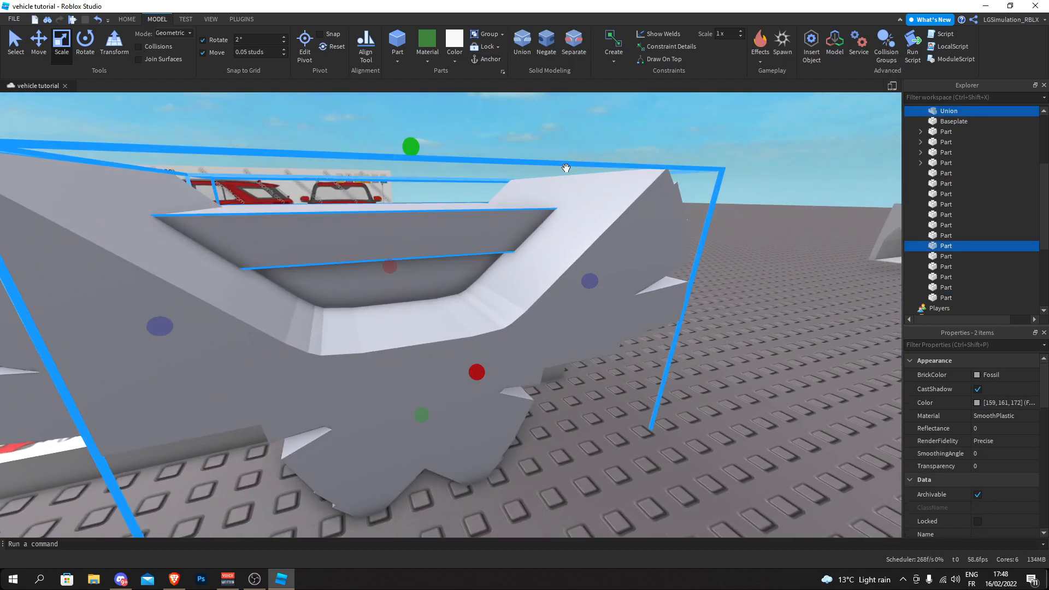
left_click(550, 50)
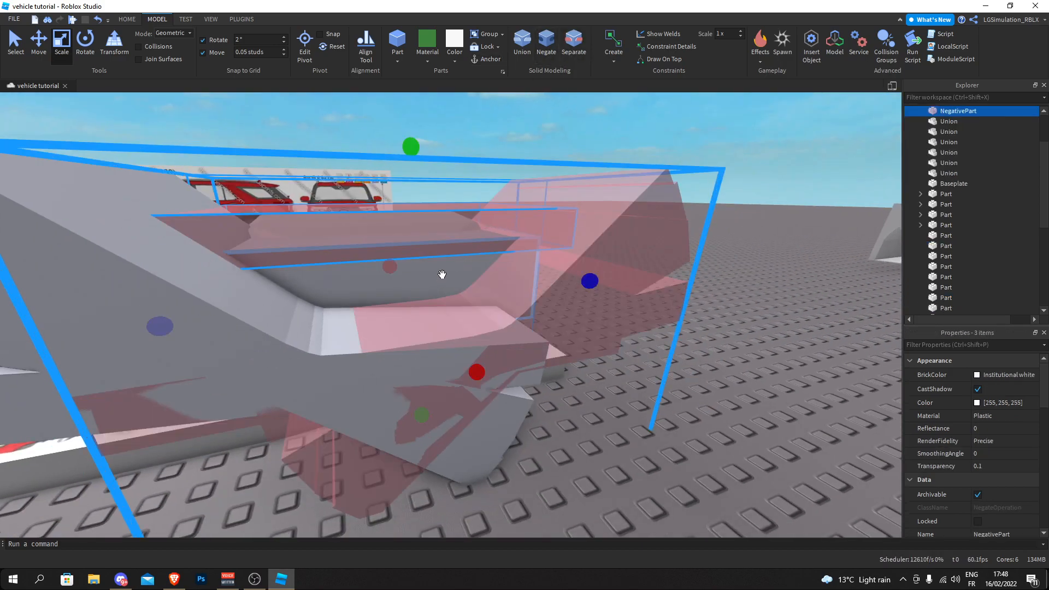
left_click(525, 48)
- Negate the remaining half's outline blocks and union them with the grille blocks to cut the opposite slanted side
right_click_drag(328, 269, 342, 328)
scroll(523, 393, "down", 5)
left_click_drag(571, 429, 260, 227)
scroll(263, 225, "up", 3)
left_click(547, 51)
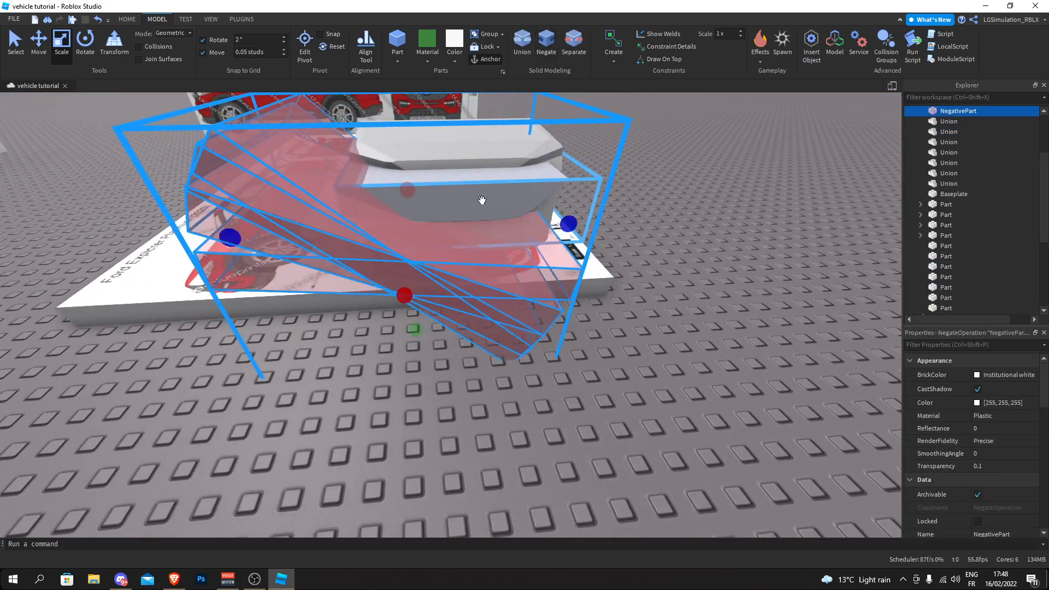
left_click(530, 46)
right_click_drag(686, 161, 536, 320)
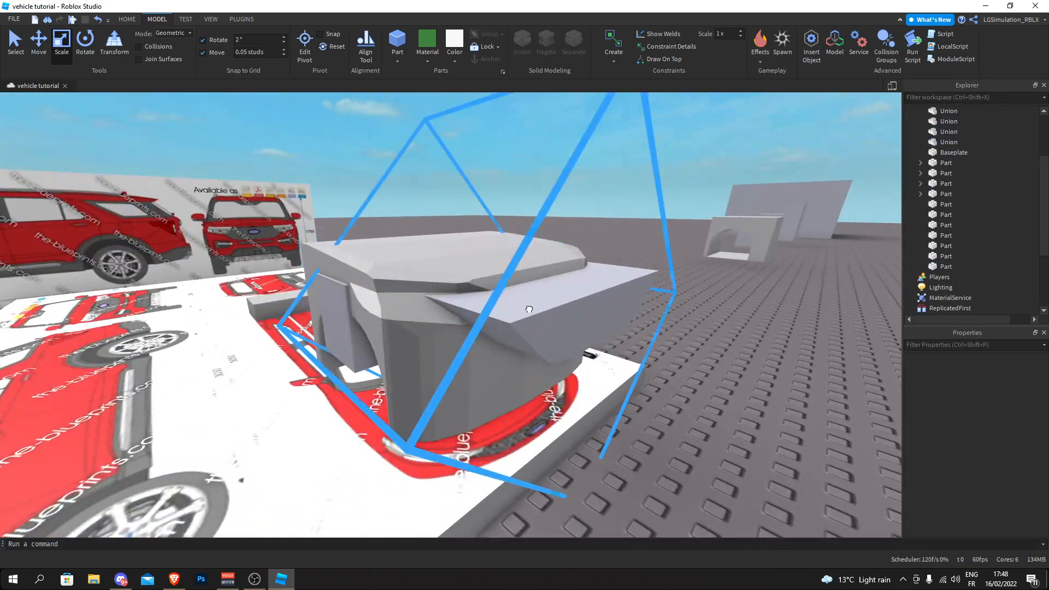
scroll(537, 320, "up", 5)
left_click(547, 44)
right_click_drag(437, 306, 513, 284)
scroll(509, 273, "down", 5)
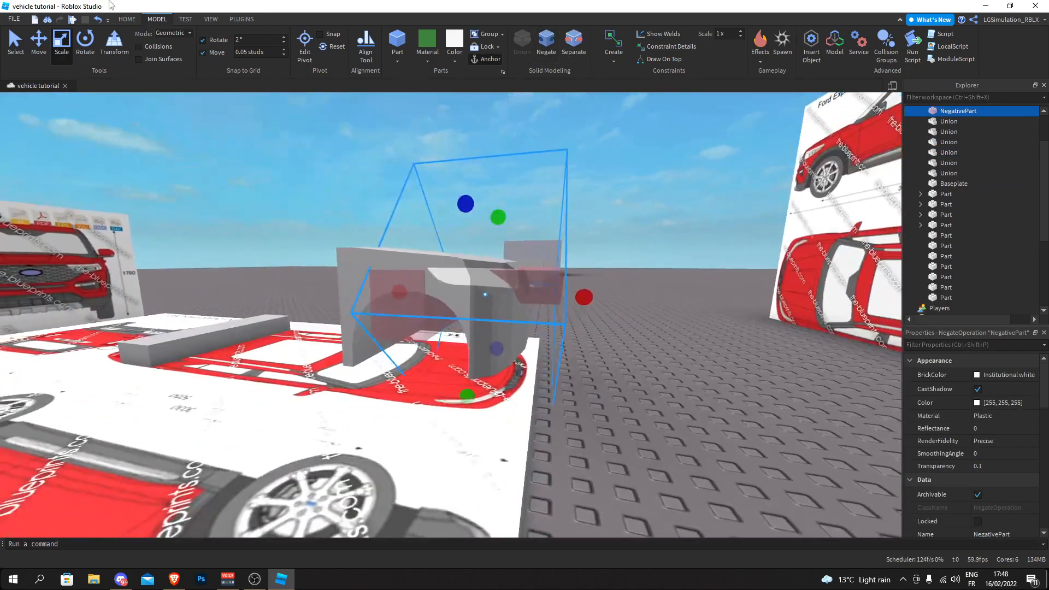
scroll(547, 285, "up", 3)
key("ctrl+z")
right_click_drag(236, 153, 235, 159)
right_click_drag(384, 134, 363, 164)
scroll(363, 164, "down", 5)
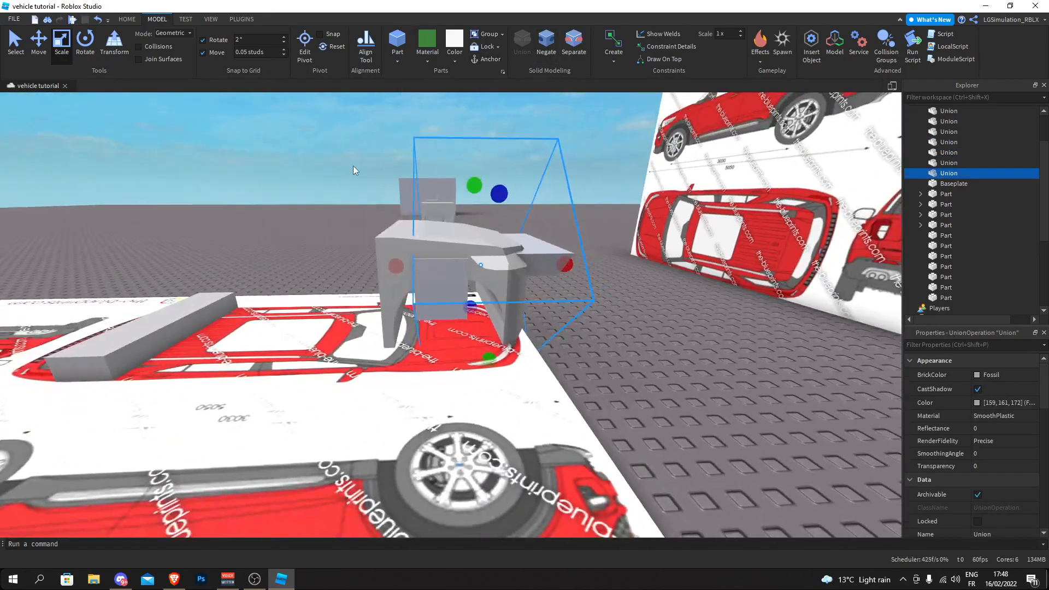
scroll(453, 273, "up", 3)
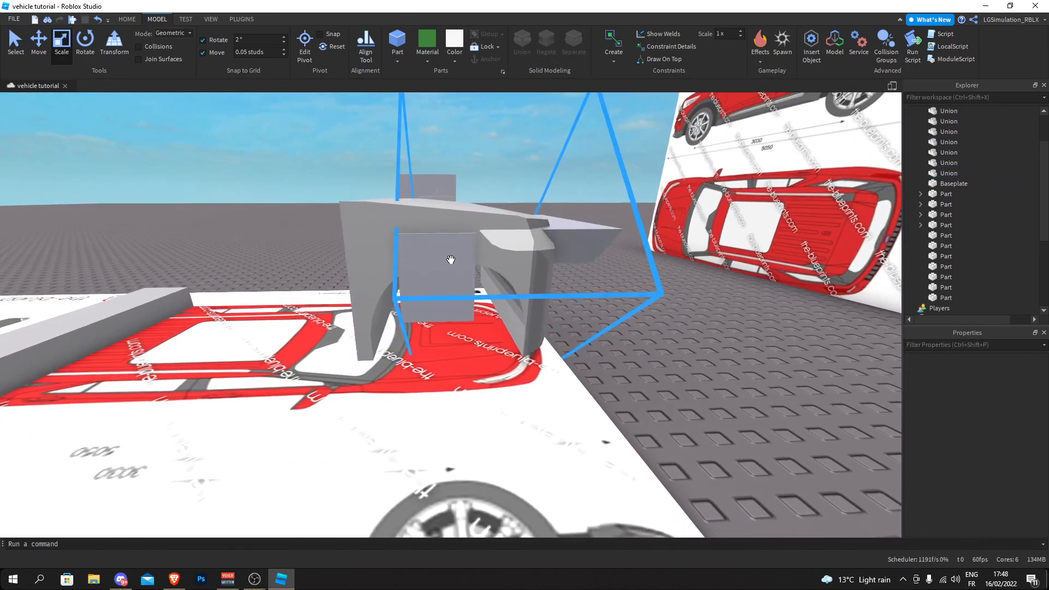
- Insert a new block and scale it across the front body to cover the rear excess of the grille piece
left_click(396, 43)
left_click_drag(452, 225, 456, 382)
right_click_drag(456, 385, 442, 377)
left_click_drag(457, 347, 435, 346)
right_click_drag(435, 345, 481, 362)
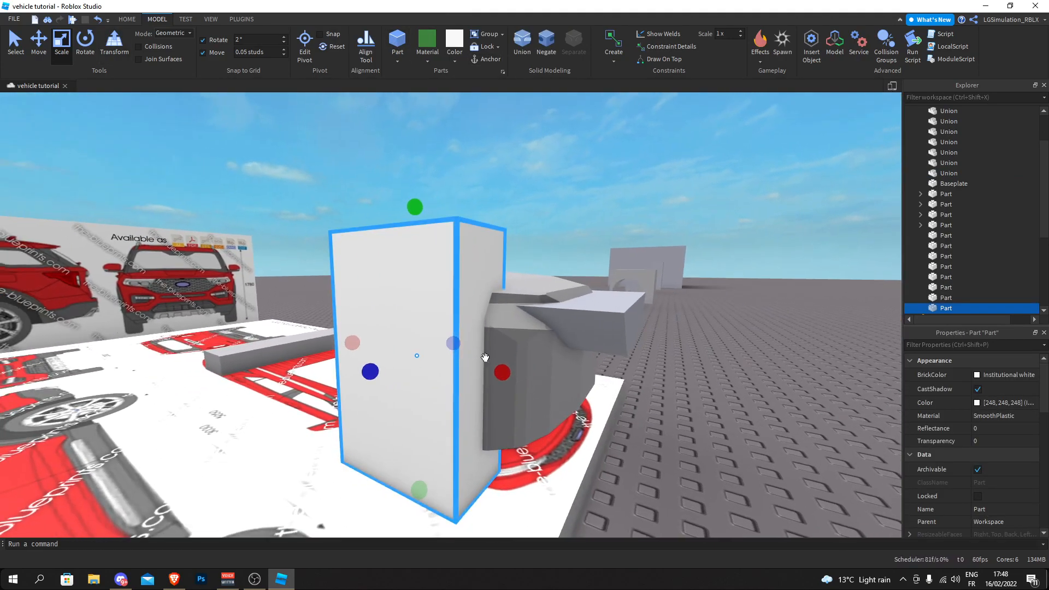
left_click_drag(505, 371, 500, 370)
right_click_drag(500, 371, 504, 366)
left_click_drag(519, 347, 582, 344)
- Negate the new block and union it with the grille piece to cut off the excess behind the front
left_click(546, 44)
left_click(517, 323, "ctrl")
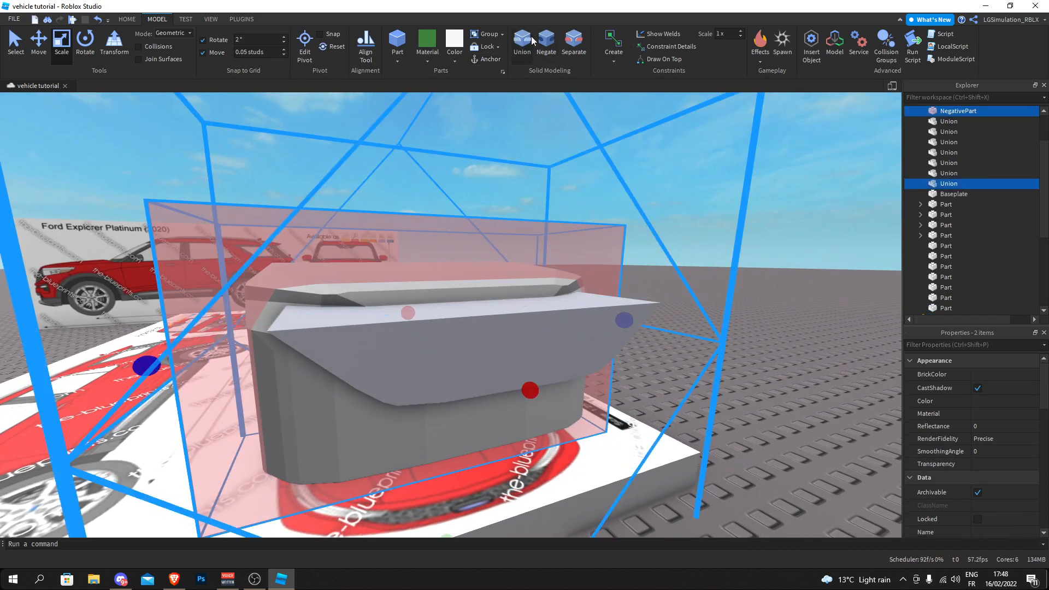
left_click(524, 44)
- Duplicate the front body, set the move increment to 10 studs, and move the copy clear of the original
left_click(695, 205)
right_click_drag(700, 208, 558, 195)
right_click_drag(493, 241, 493, 241)
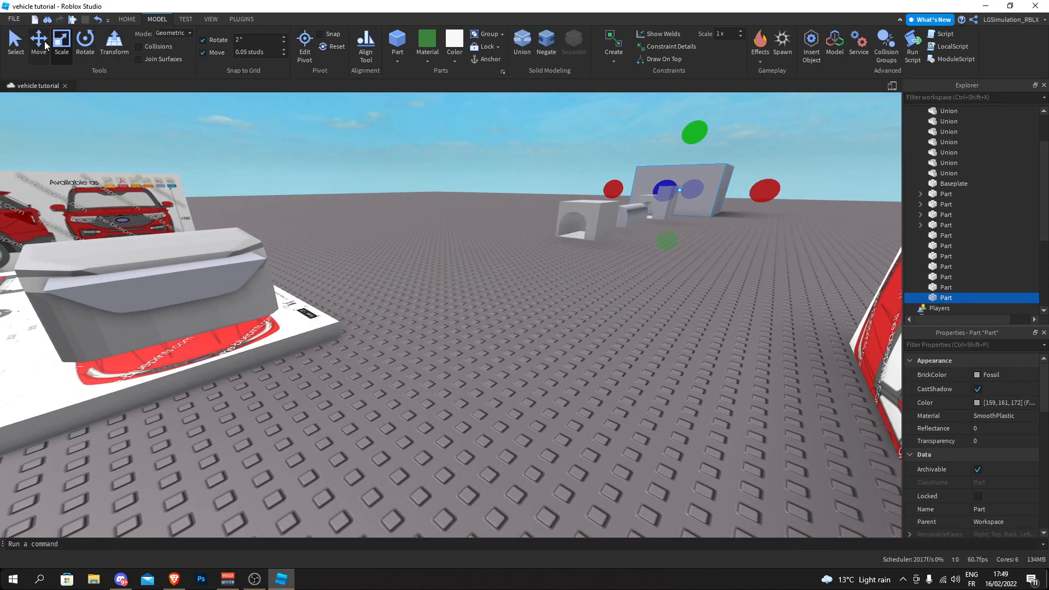
right_click_drag(635, 189, 635, 188)
left_click(346, 333)
right_click_drag(346, 333, 346, 333)
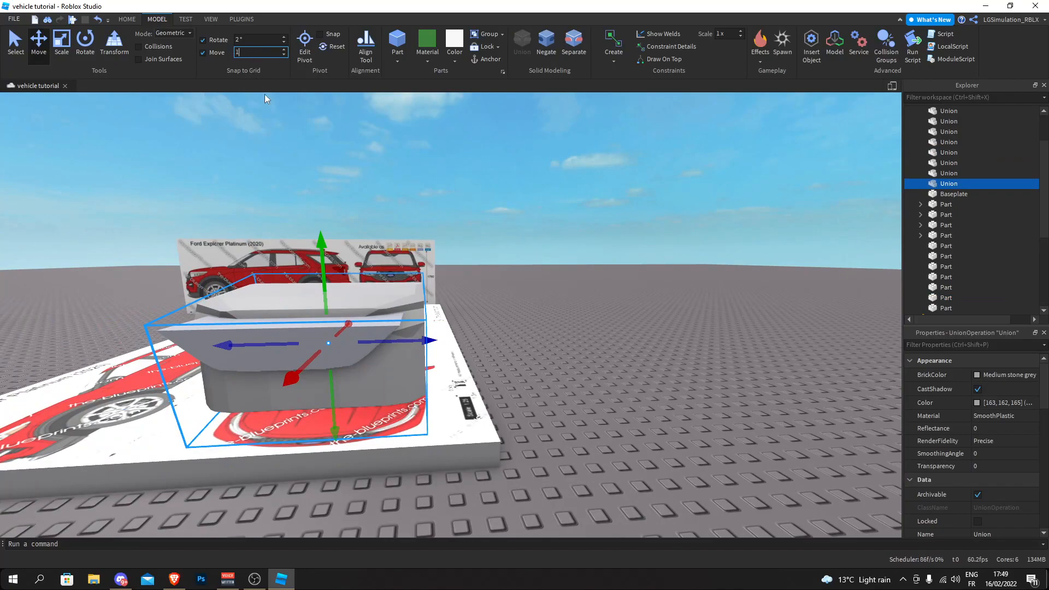
key("d")
key("w")
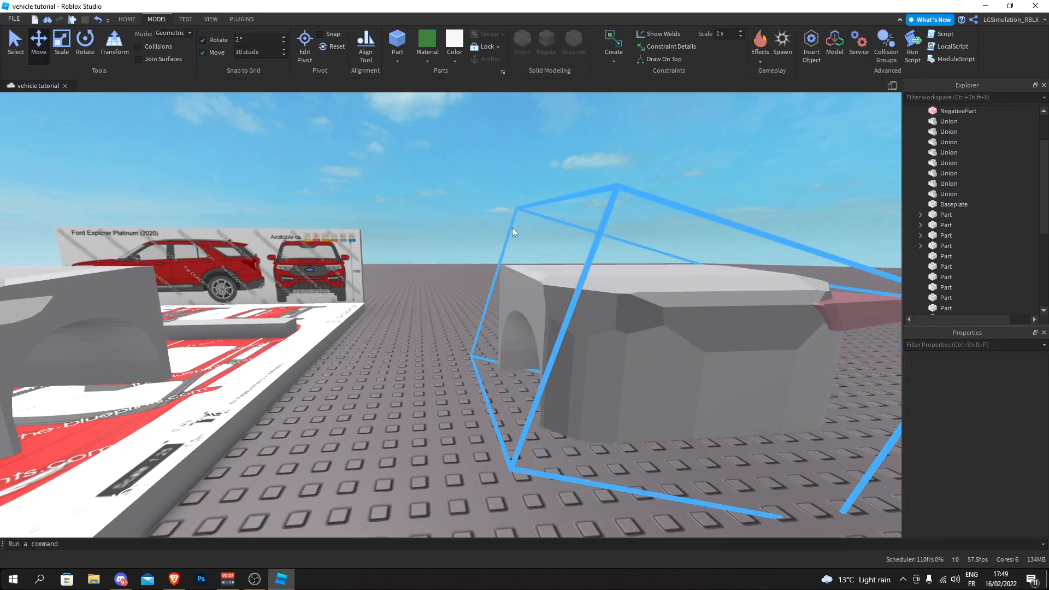
- Duplicate the grille piece and negate both copies for cutting
left_click_drag(590, 345, 694, 342)
left_click(436, 247)
right_click_drag(436, 247, 472, 257)
key("s")
left_click(472, 257)
key("ctrl+d")
left_click_drag(548, 268, 488, 270)
right_click_drag(488, 270, 632, 225)
left_click(462, 279)
left_click(547, 44)
- Place a copy of the large block over the front body and union it with one negated grille piece
right_click_drag(498, 159, 499, 159)
key("ctrl+d")
key("s")
left_click(493, 202, "ctrl")
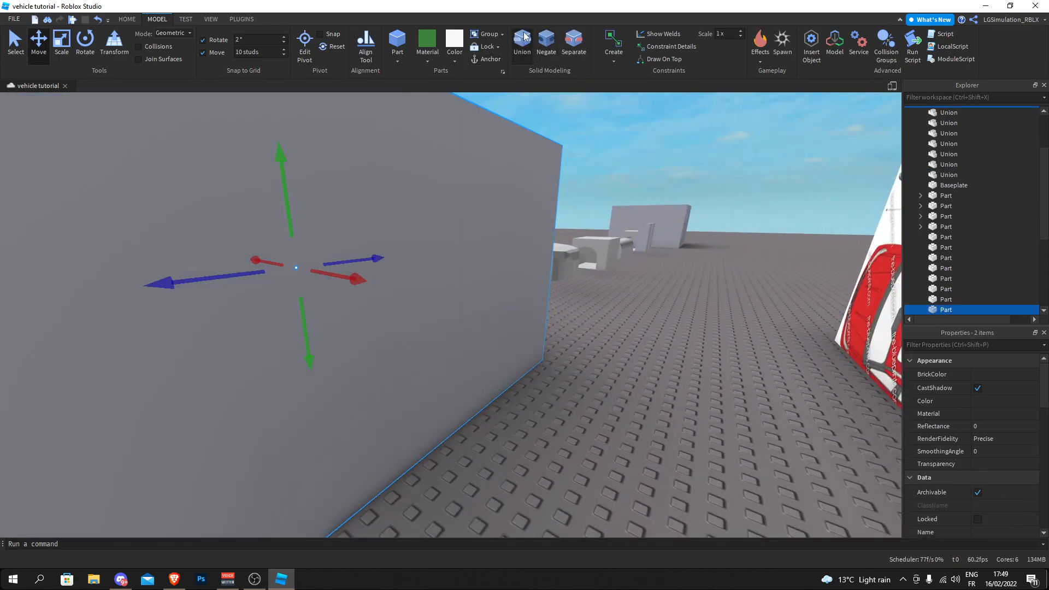
left_click(523, 39)
right_click_drag(455, 218, 452, 340)
scroll(471, 357, "up", 10)
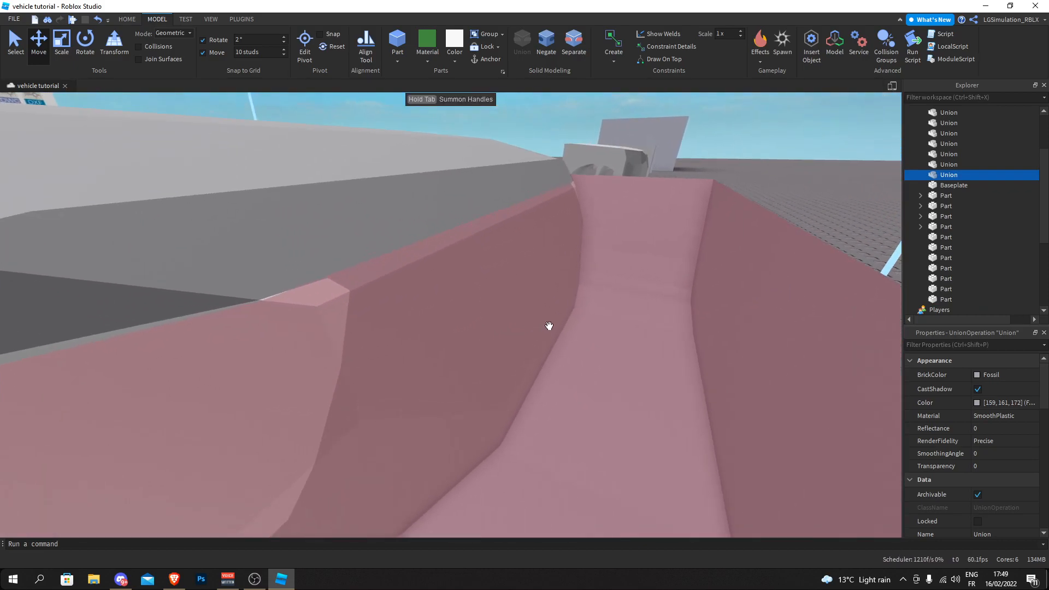
- Try to union the other negated grille piece with the front body and the large block together
left_click(550, 326, "ctrl")
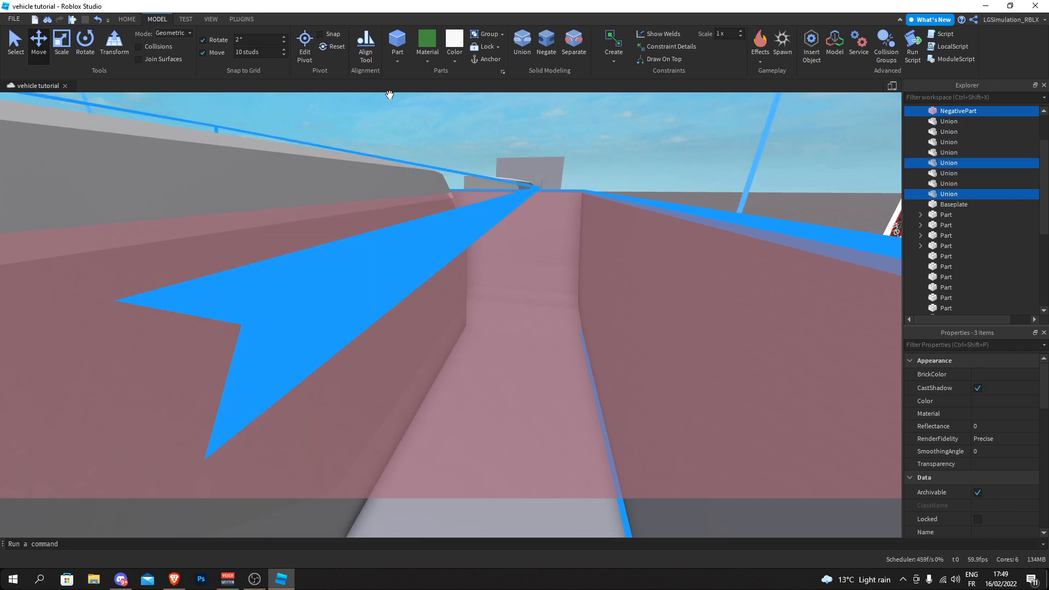
left_click(523, 42)
right_click_drag(506, 246, 377, 234)
scroll(378, 234, "down", 5)
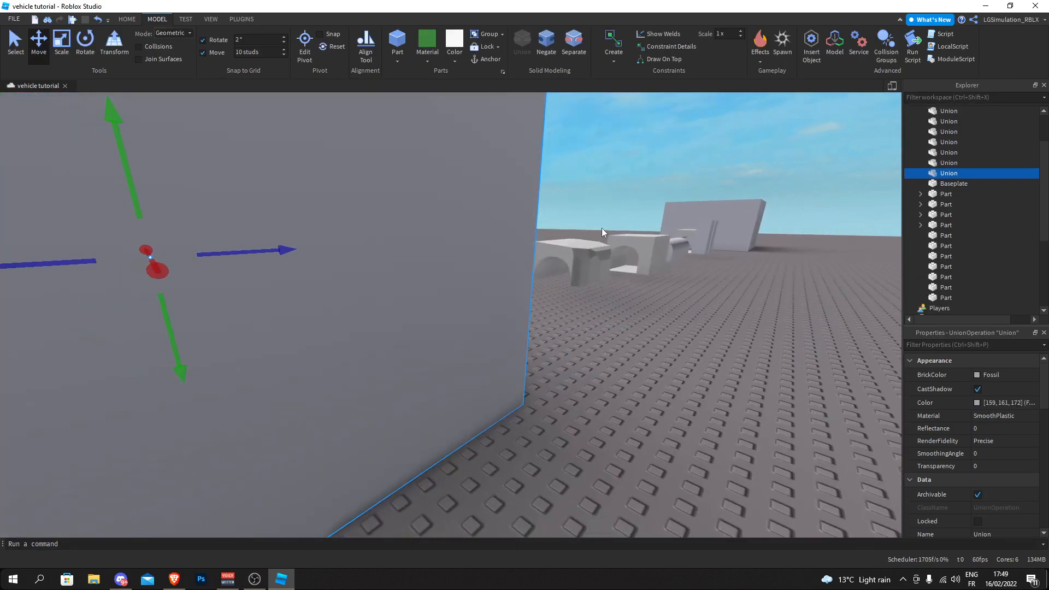
left_click(602, 228)
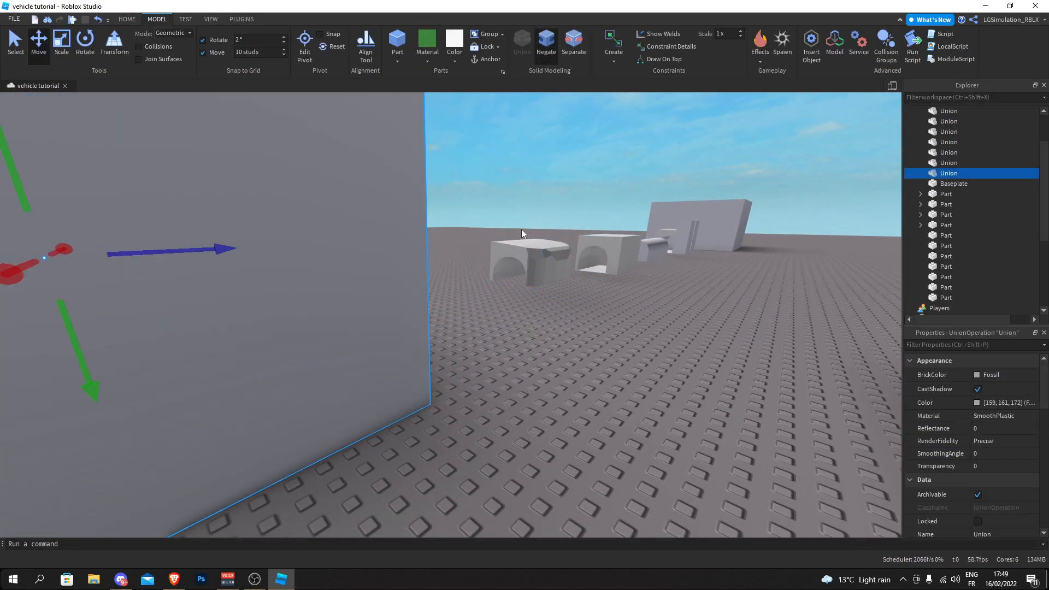
right_click_drag(606, 133, 602, 133)
key("ctrl+z")
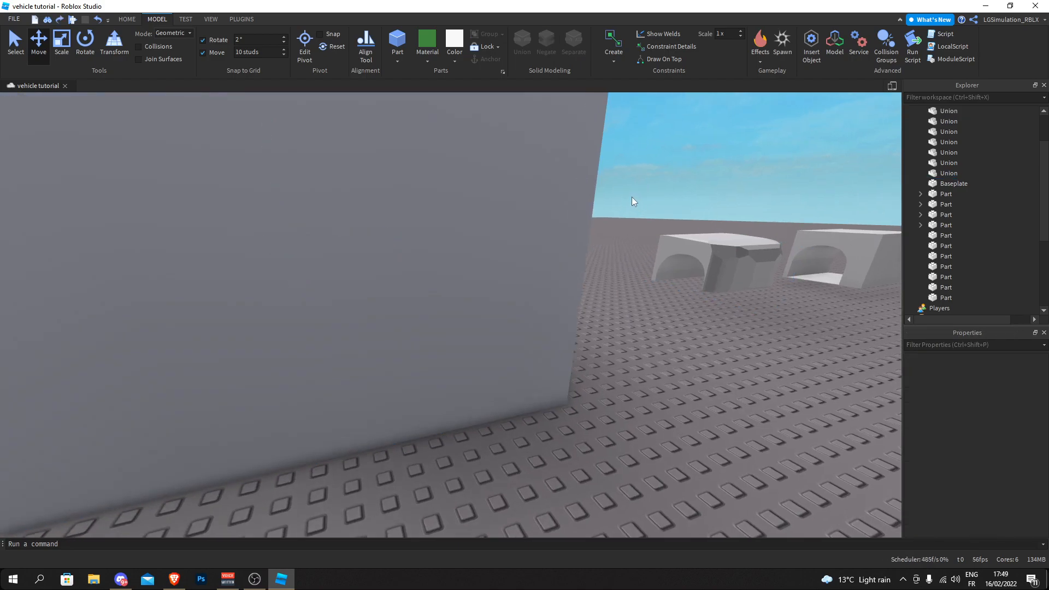
scroll(632, 196, "up", 3)
right_click_drag(632, 196, 632, 198)
key("ctrl+z")
- Union the remaining negated grille piece with only the front body to cut the grille opening
right_click_drag(580, 247, 584, 248)
scroll(584, 284, "down", 1)
left_click(586, 330)
scroll(547, 332, "up", 2)
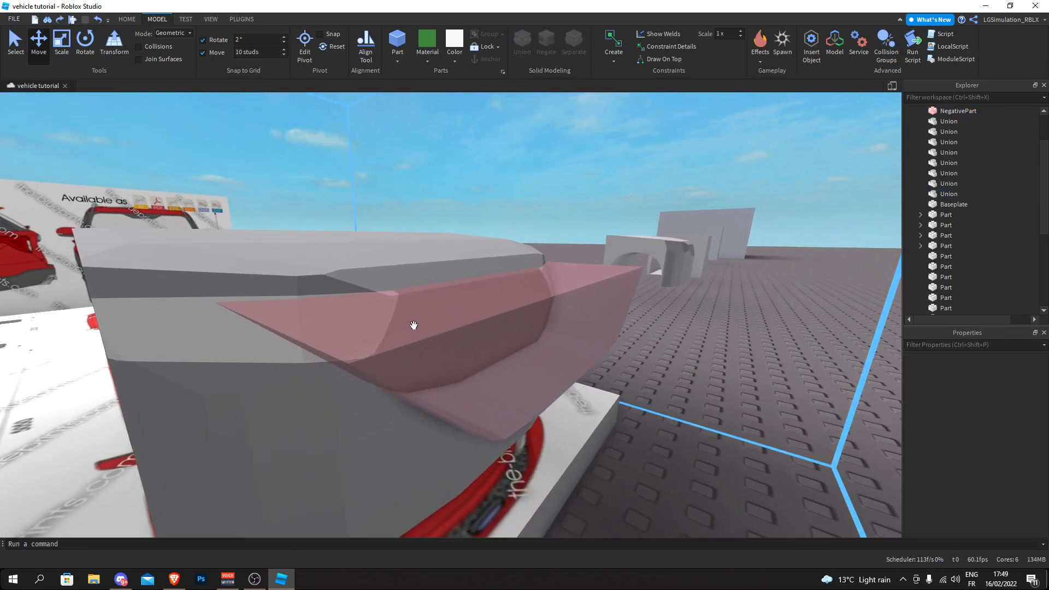
right_click_drag(393, 326, 392, 326)
scroll(404, 331, "up", 2)
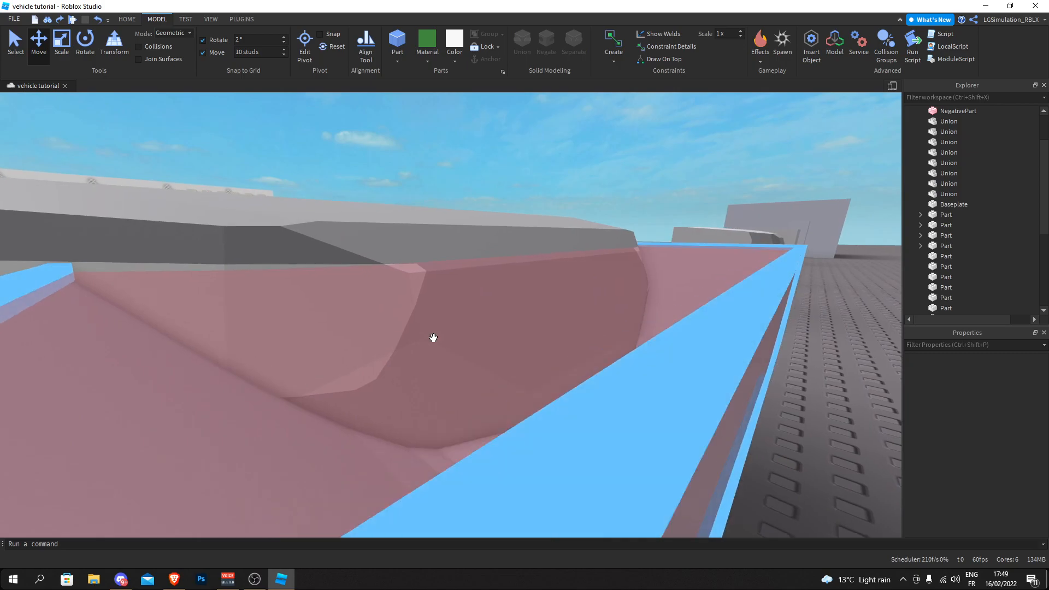
left_click(458, 337)
scroll(459, 337, "up", 1)
right_click_drag(460, 337, 459, 339)
scroll(460, 338, "up", 1)
scroll(460, 338, "down", 2)
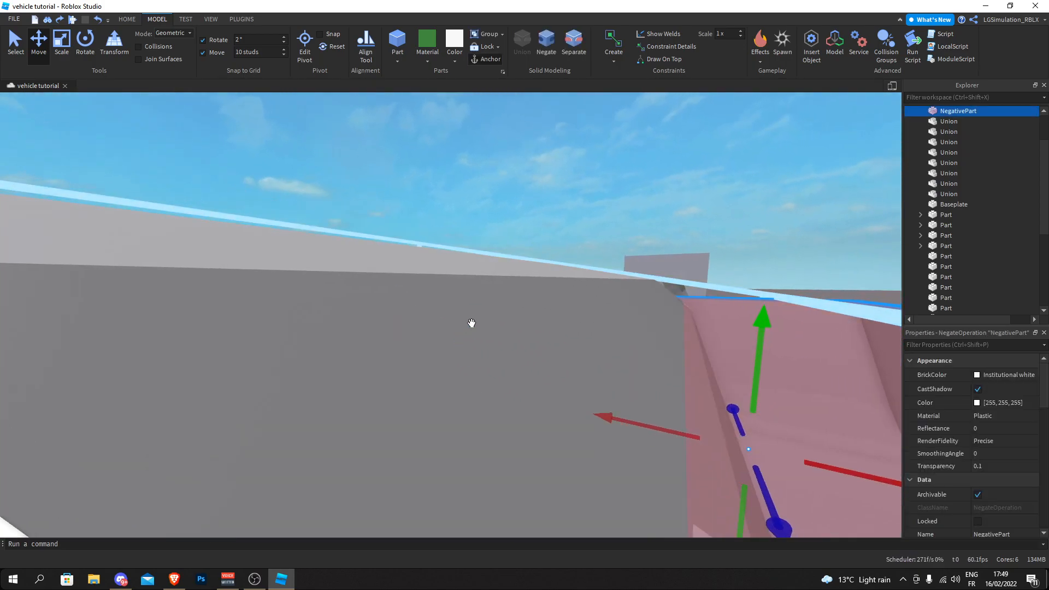
left_click(472, 322, "ctrl")
left_click(522, 43)
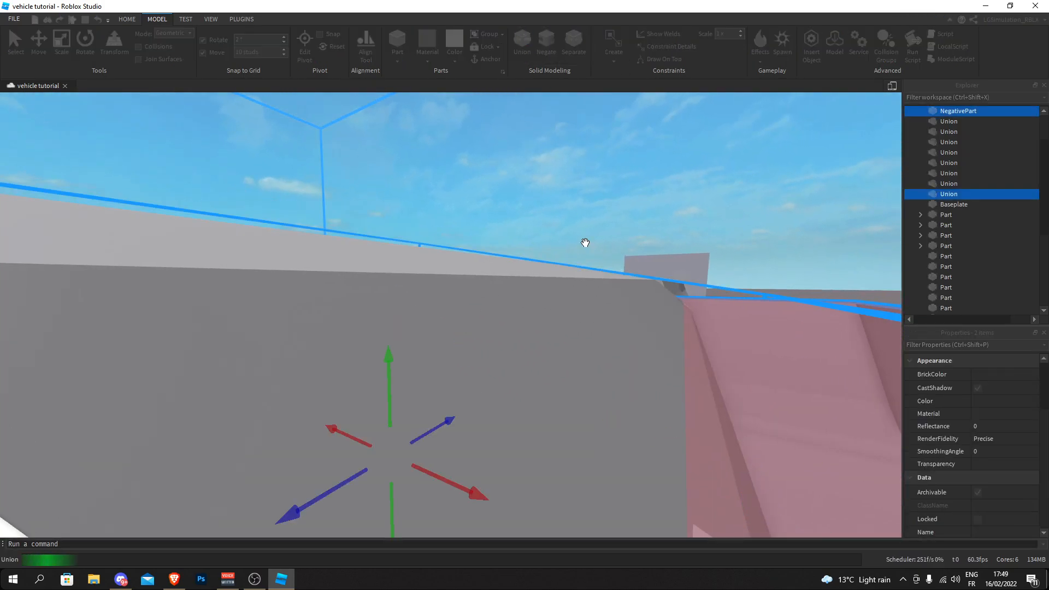
- Negate the cut block and union it with the moved-back body copy to leave only the grille-shaped insert
right_click_drag(585, 243, 586, 243)
scroll(586, 243, "down", 2)
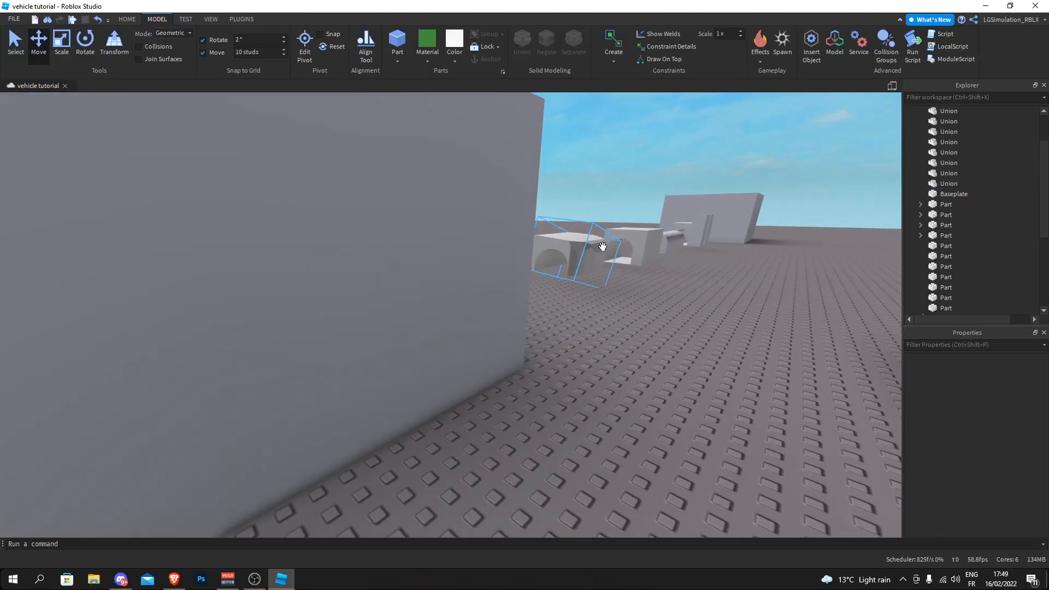
left_click(546, 42)
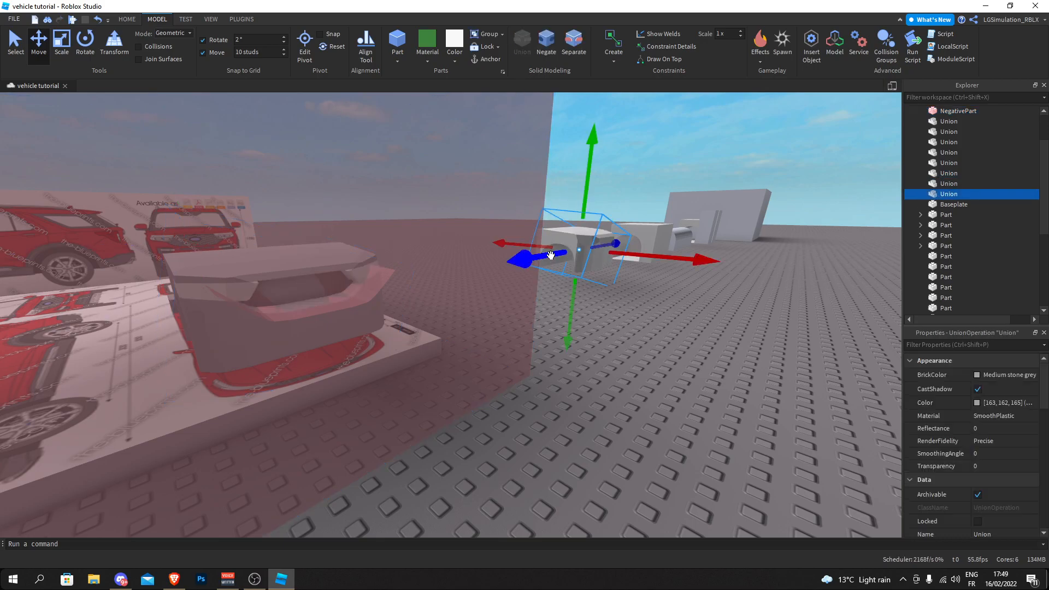
left_click(520, 50)
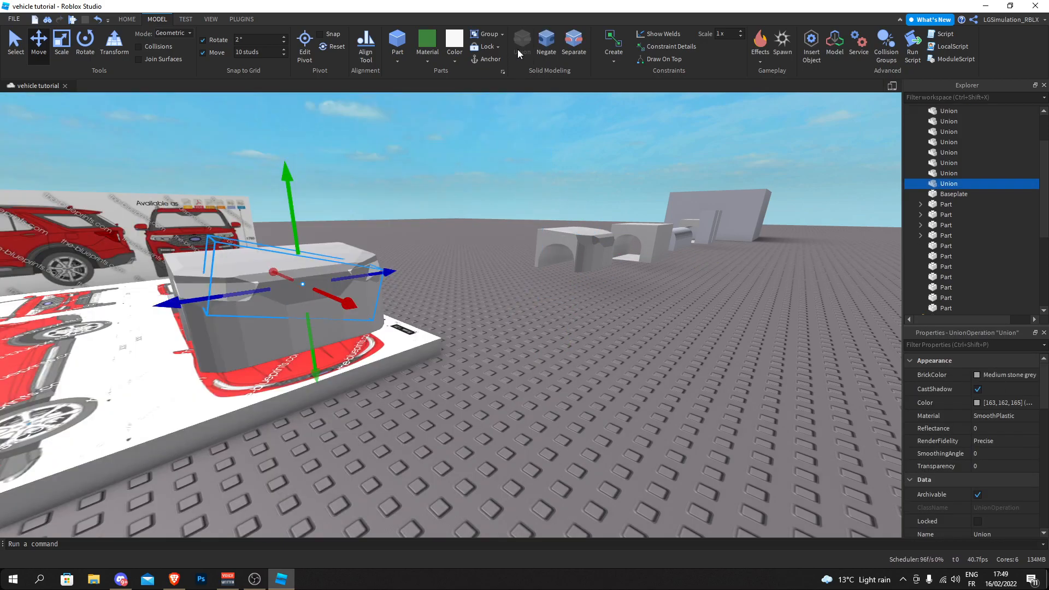
- Colour the grille insert black with the value 0, 0, 0
scroll(463, 133, "up", 3)
scroll(494, 132, "up", 3)
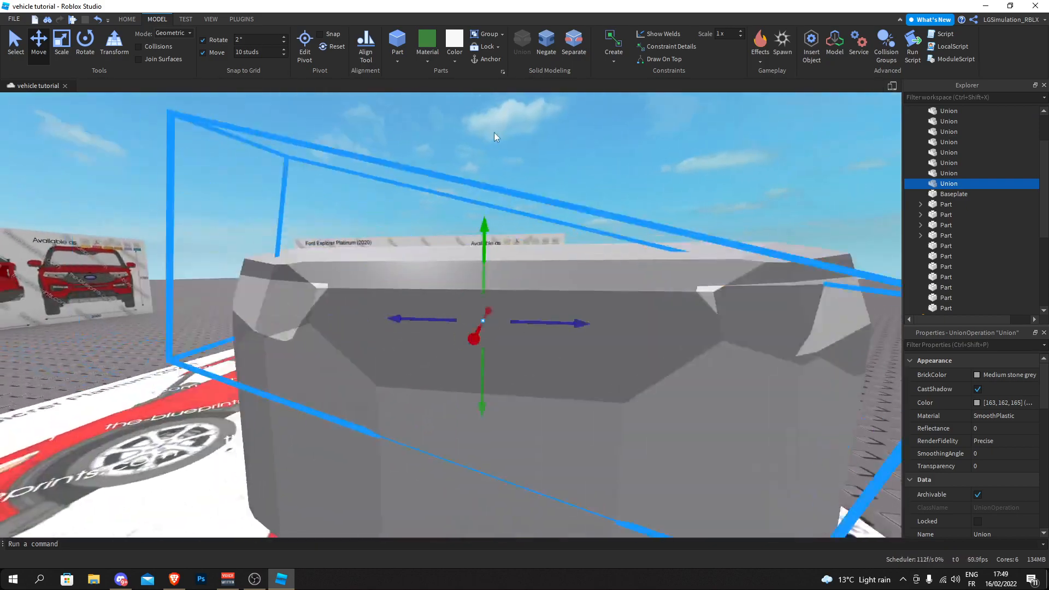
left_click(457, 62)
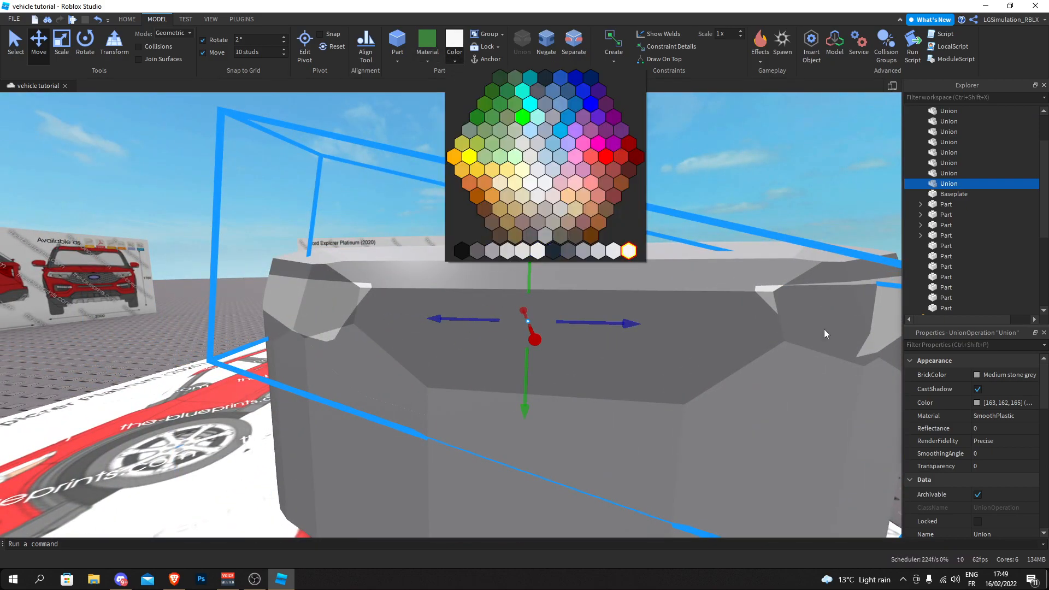
left_click(1006, 402)
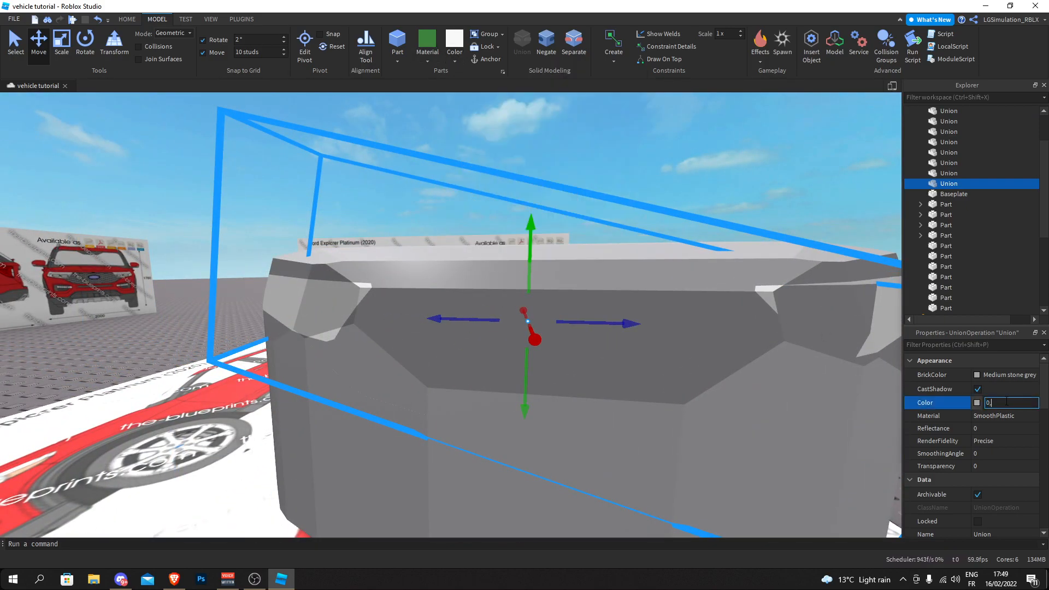
key("Return")
scroll(978, 404, "down", 4)
left_click(979, 440)
left_click(592, 173)
scroll(570, 195, "down", 4)
- Set the move increment back to 0.05 studs
key("w")
key("d")
right_click(570, 196)
left_click(584, 175)
right_click_drag(584, 176, 570, 168)
key("w")
key("d")
key("a")
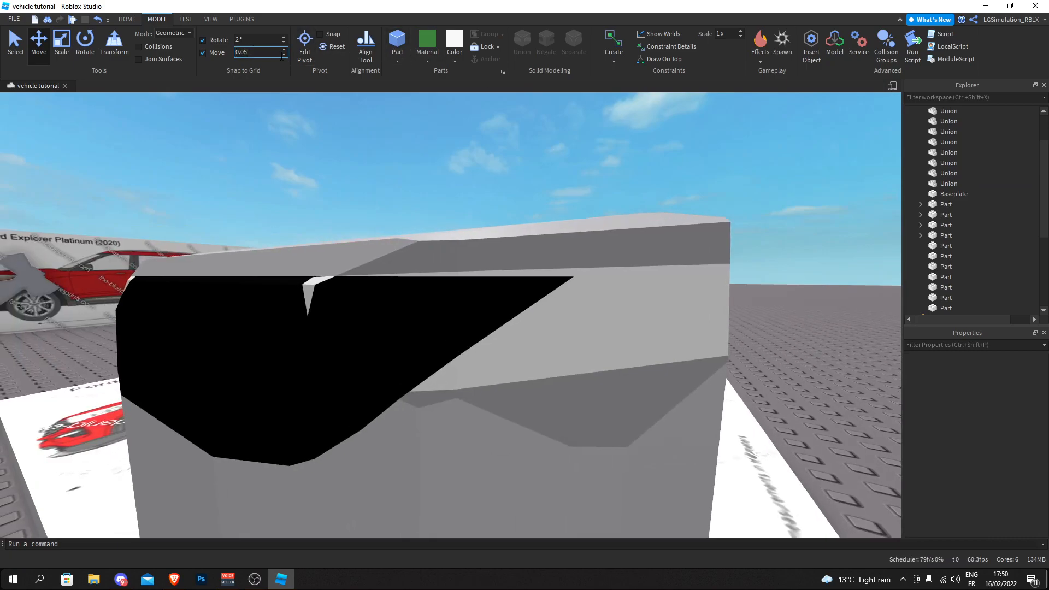
right_click_drag(528, 180, 528, 181)
key("s")
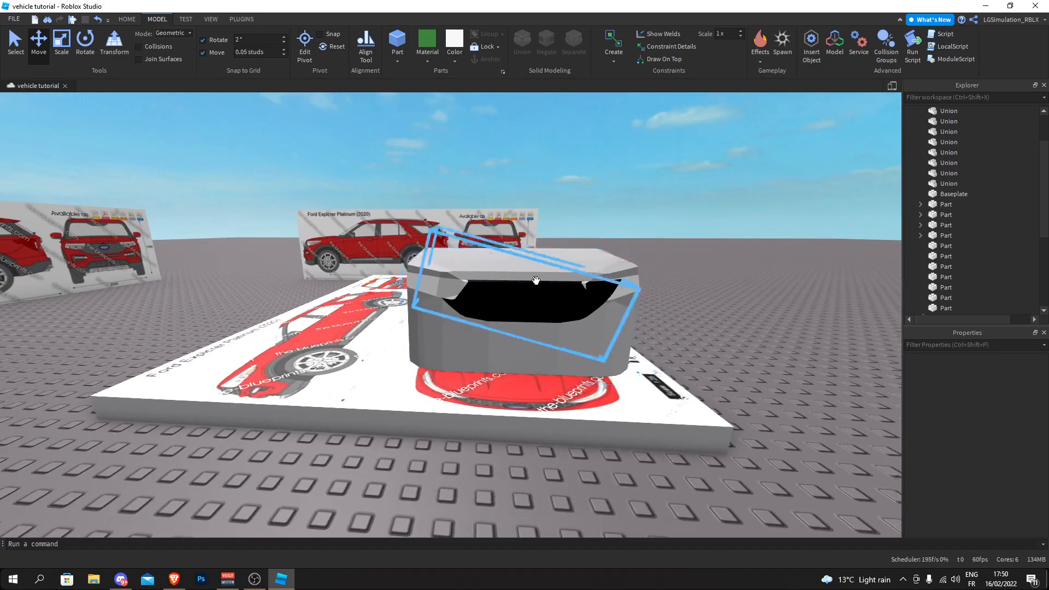
- Examine how the headlights meet the black grille and the side of the front body
key("w")
key("d")
right_click_drag(400, 260, 499, 307)
key("d")
key("w")
key("s")
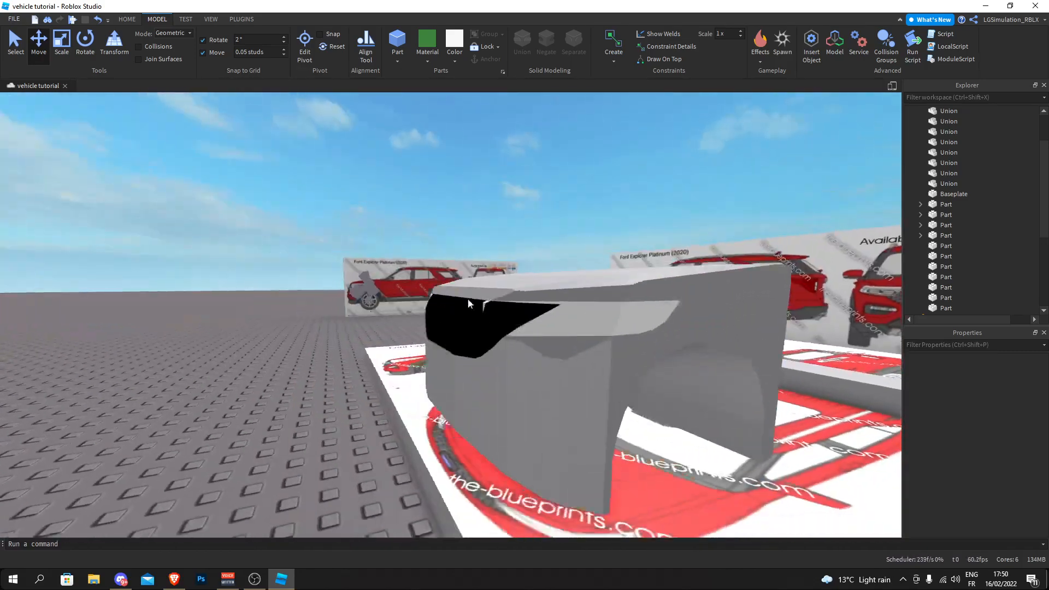
key("a")
key("w")
key("d")
left_click(754, 322)
key("f")
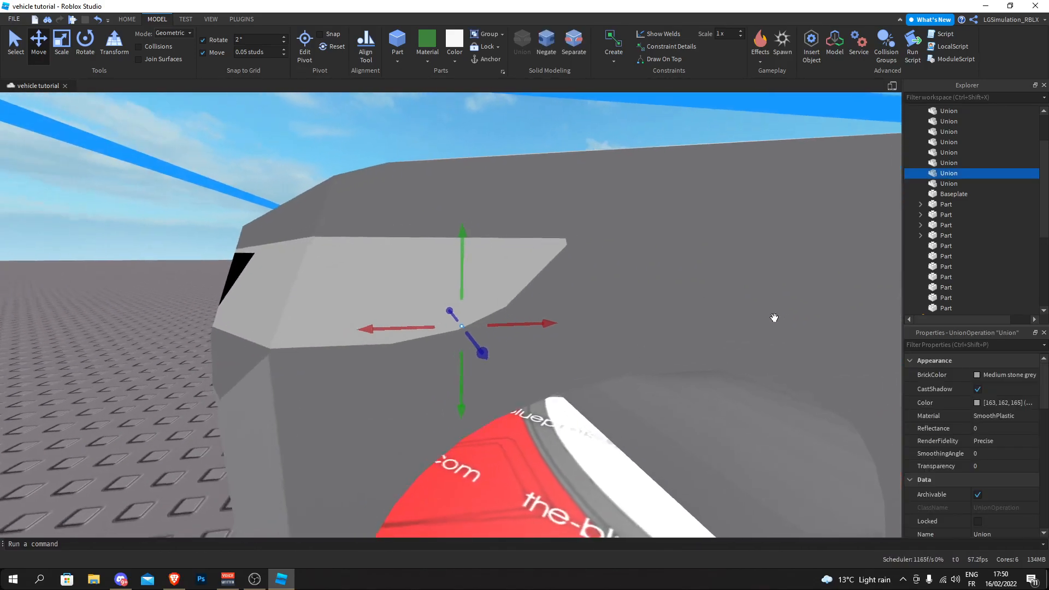
right_click_drag(332, 255, 303, 258)
key("s")
left_click(303, 258, "ctrl")
key("s")
key("w")
- Duplicate and negate the headlight piece, and union it with the black grille to cut away the overlap
left_click_drag(380, 299, 248, 370)
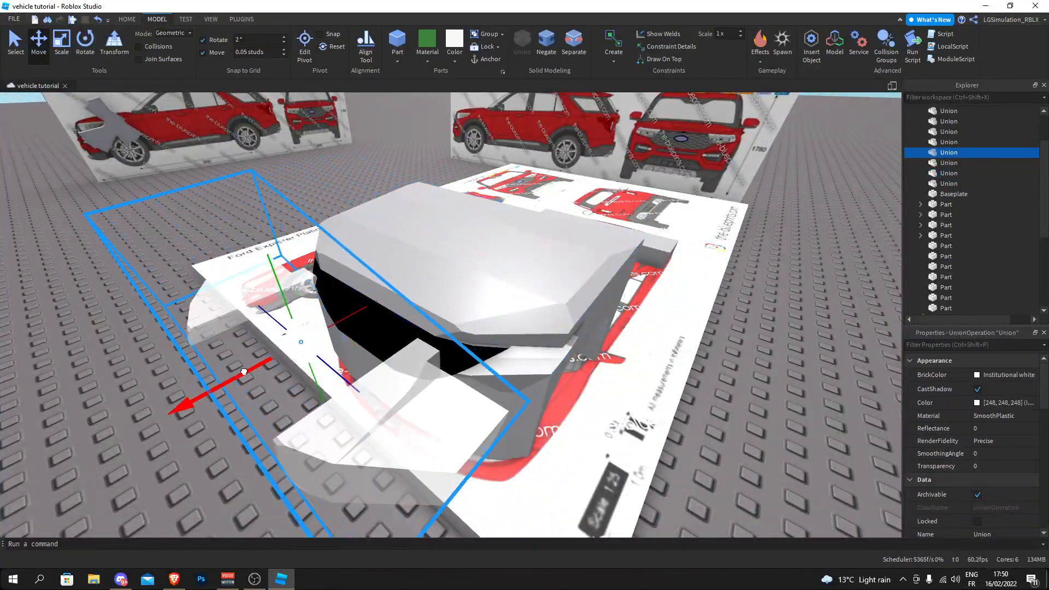
left_click_drag(308, 332, 373, 323)
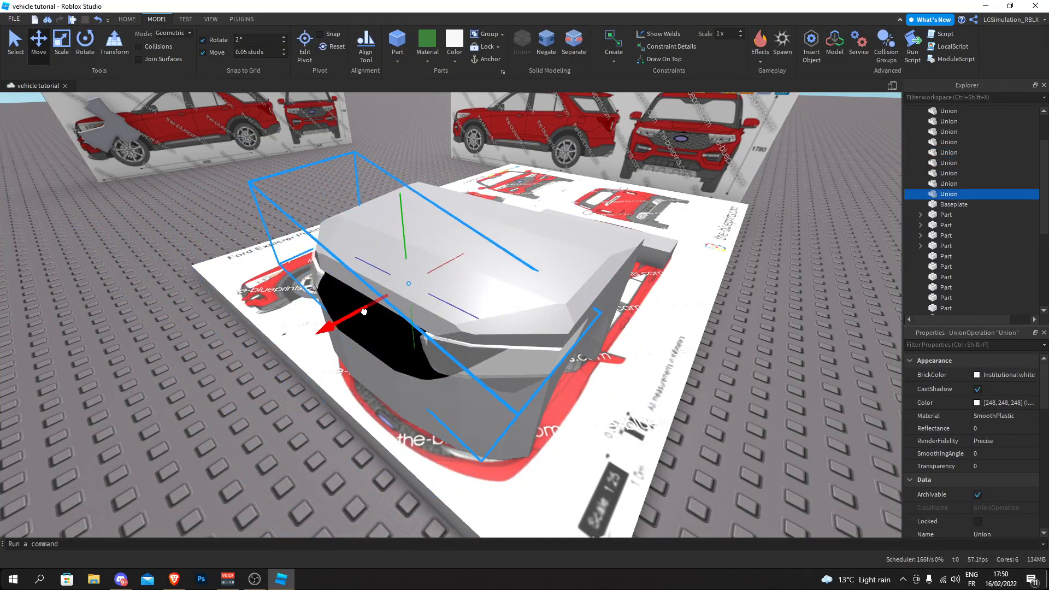
key("a")
key("ctrl+shift+n")
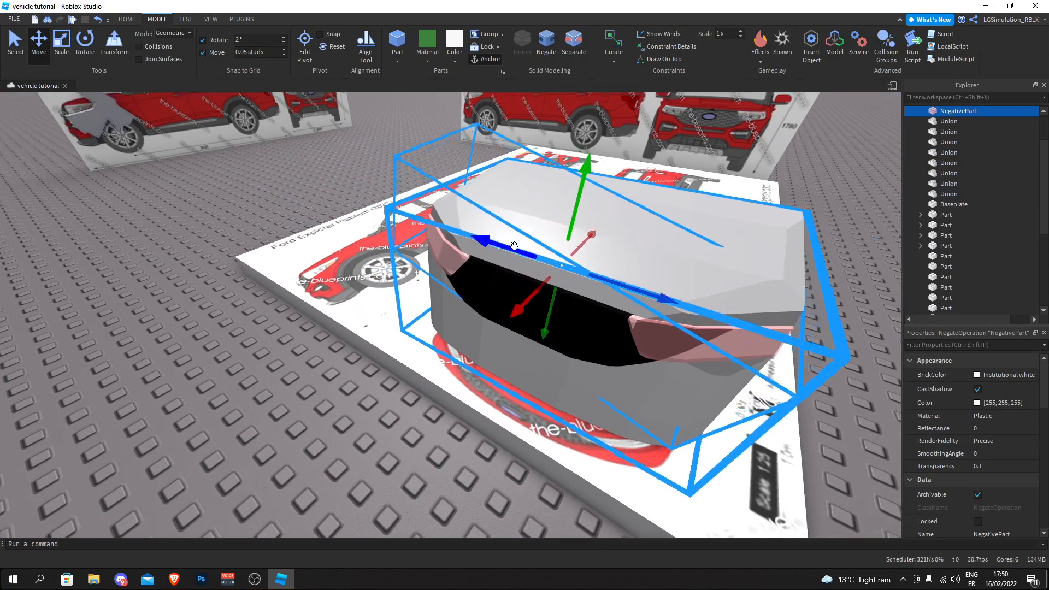
scroll(485, 233, "up", 3)
left_click(530, 42)
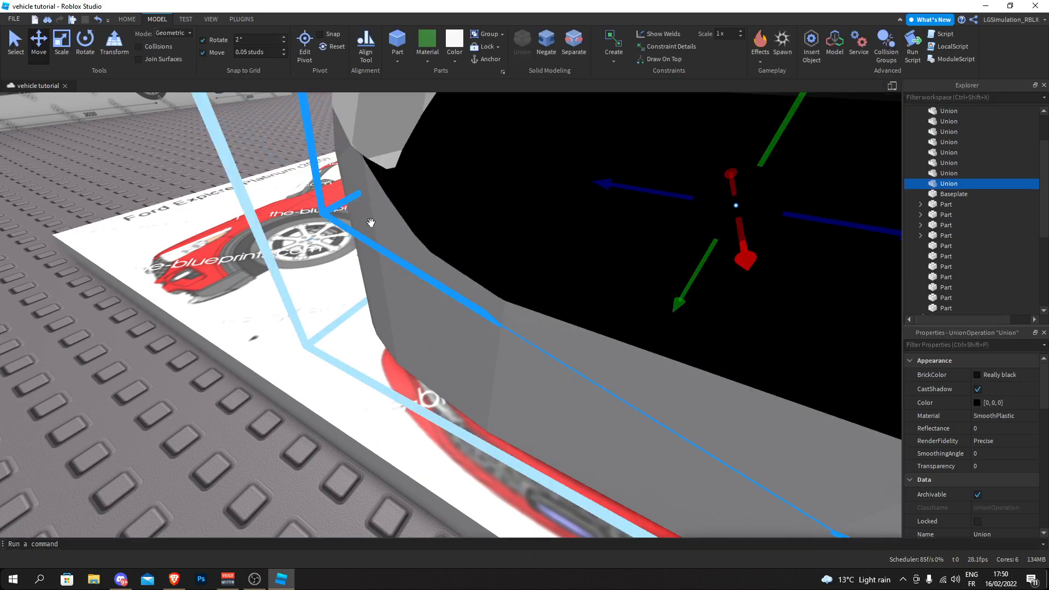
scroll(363, 198, "down", 5)
- Examine the front view on the blueprint board around the grille, fog lights and lower bumper
left_click(384, 177)
key("s")
right_click_drag(385, 173, 397, 174)
key("w")
key("a")
key("s")
key("d")
key("w")
key("w")
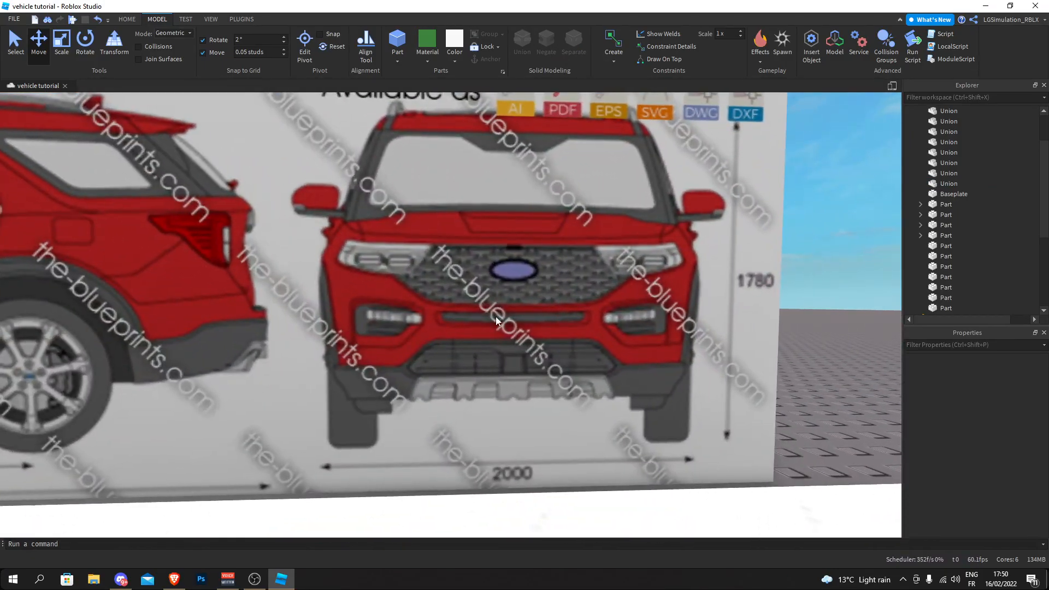
key("s")
key("w")
key("d")
key("a")
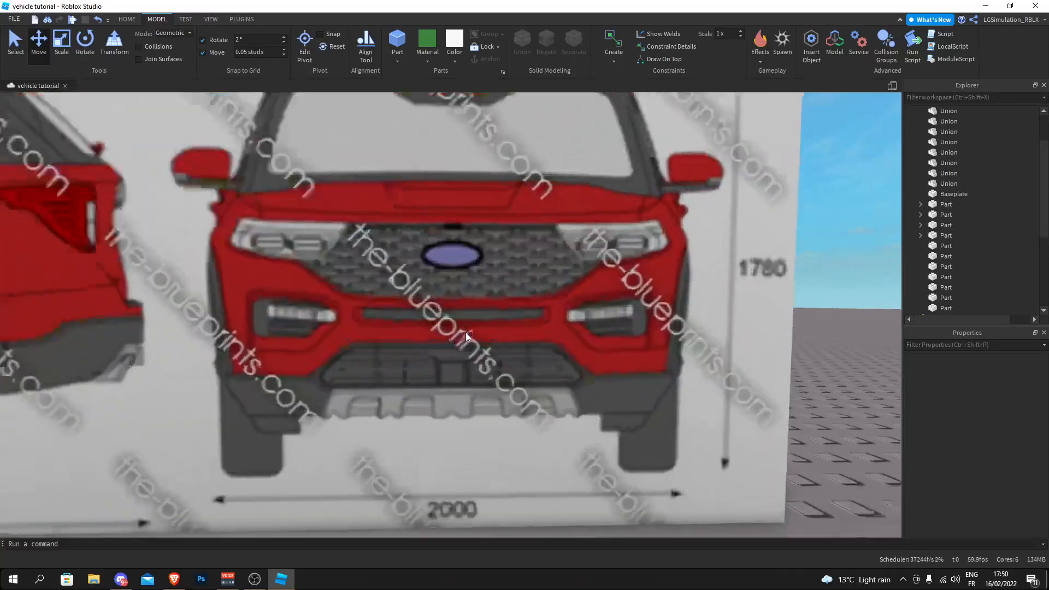
key("d")
key("s")
key("s")
key("a")
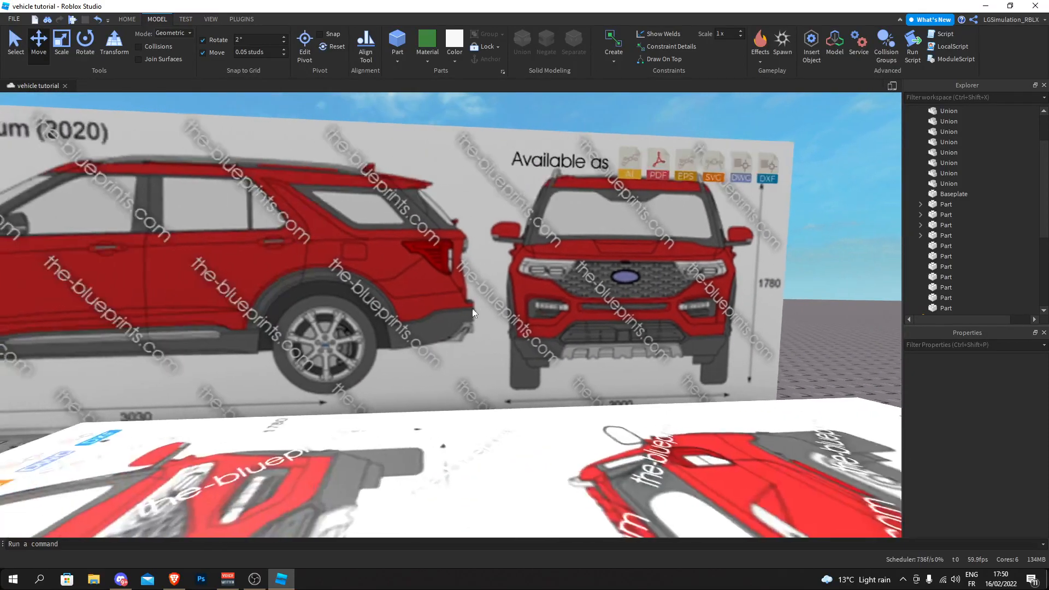
key("w")
right_click_drag(610, 307, 536, 346)
key("d")
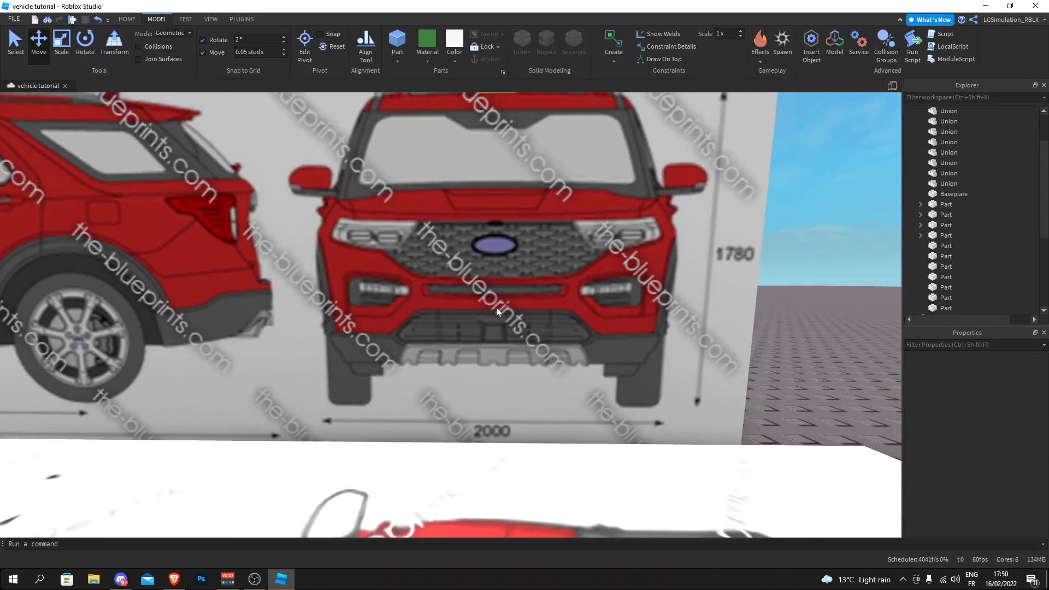
key("s")
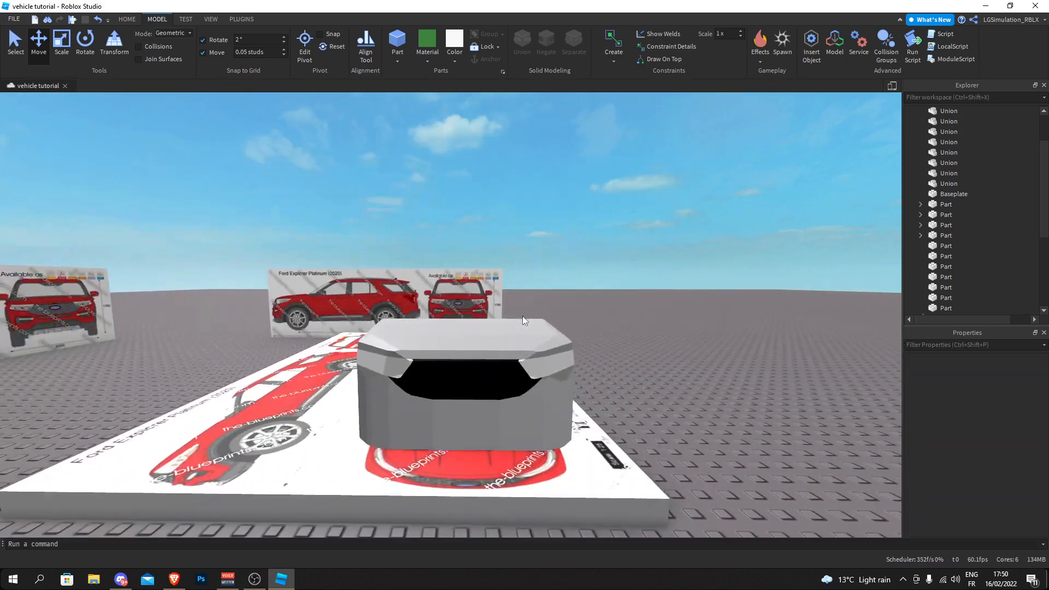
- Examine the front body with its black grille and headlights, and the body copies set aside
key("s")
key("w")
right_click_drag(532, 311, 529, 328)
key("w")
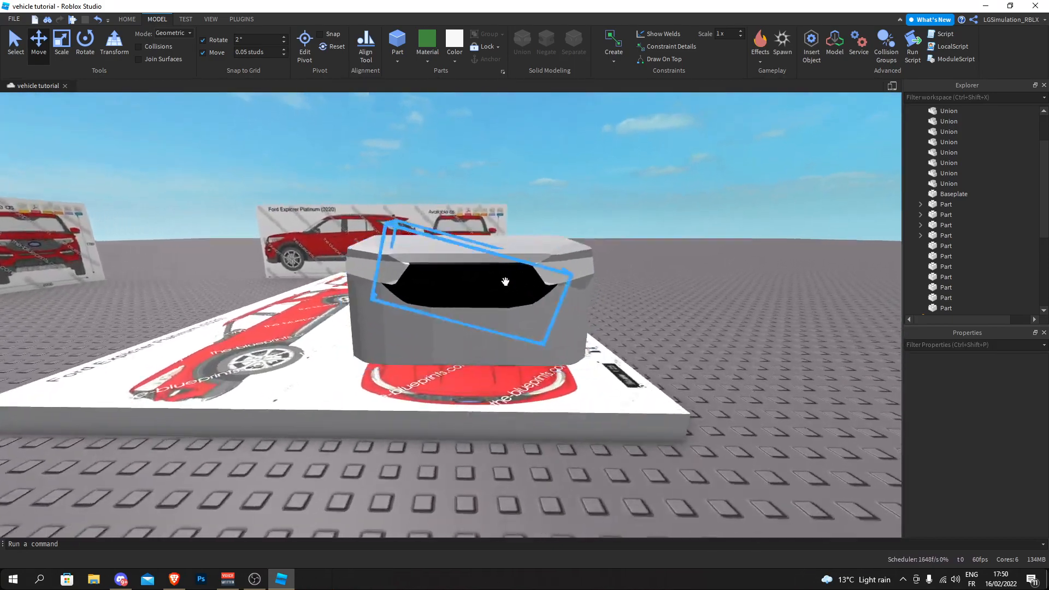
key("d")
mouse_move(704, 292)
right_mouse_down()
mouse_move(701, 274)
mouse_move(717, 301)
mouse_move(709, 281)
right_mouse_up()
left_click(710, 281)
key("d")
key("w")
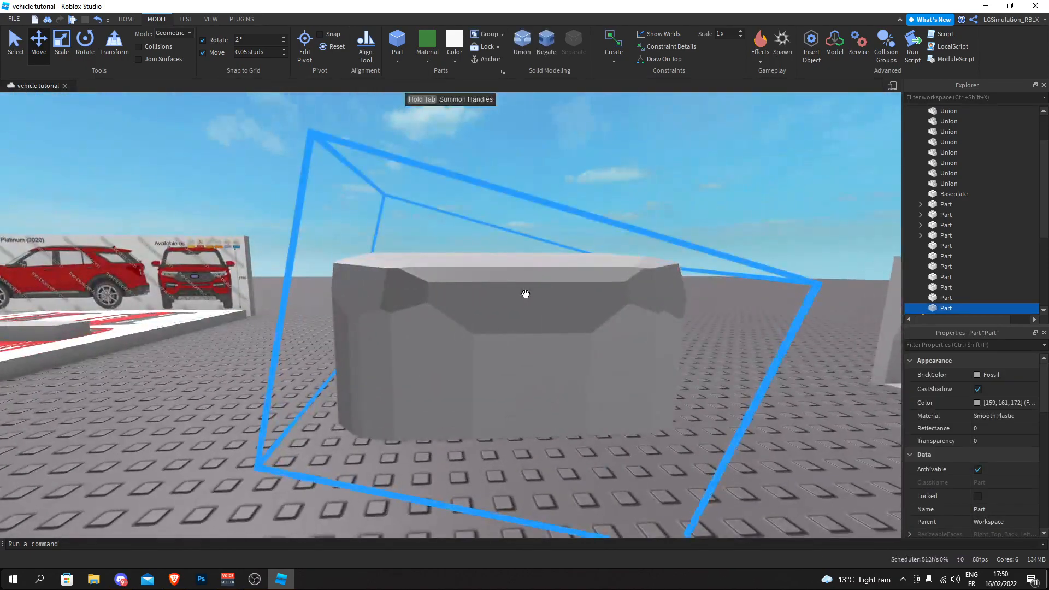
right_click_drag(540, 296, 542, 294)
key("w")
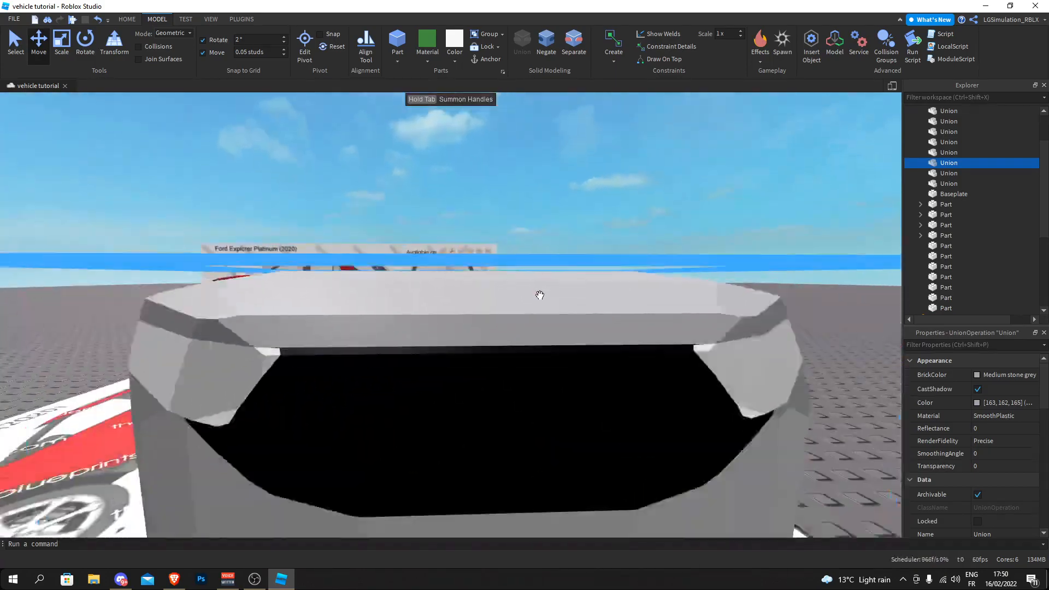
key("s")
left_click(547, 262)
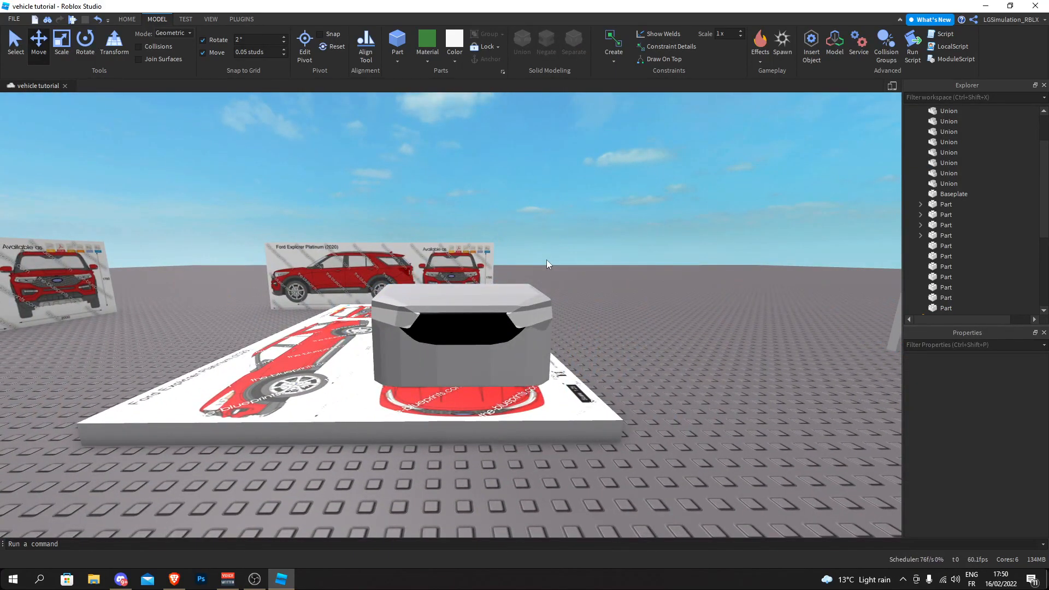
- Examine the lower bumper, skid plate and fog light areas in the front view on the blueprint board
key("w")
key("a")
right_click_drag(547, 260, 559, 257)
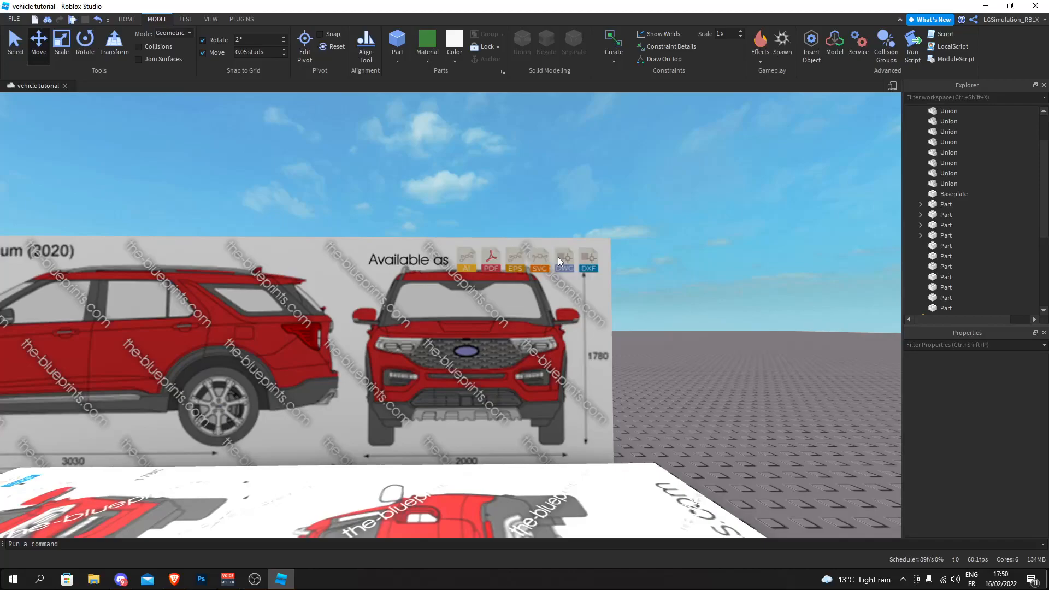
key("s")
scroll(495, 325, "down", 3)
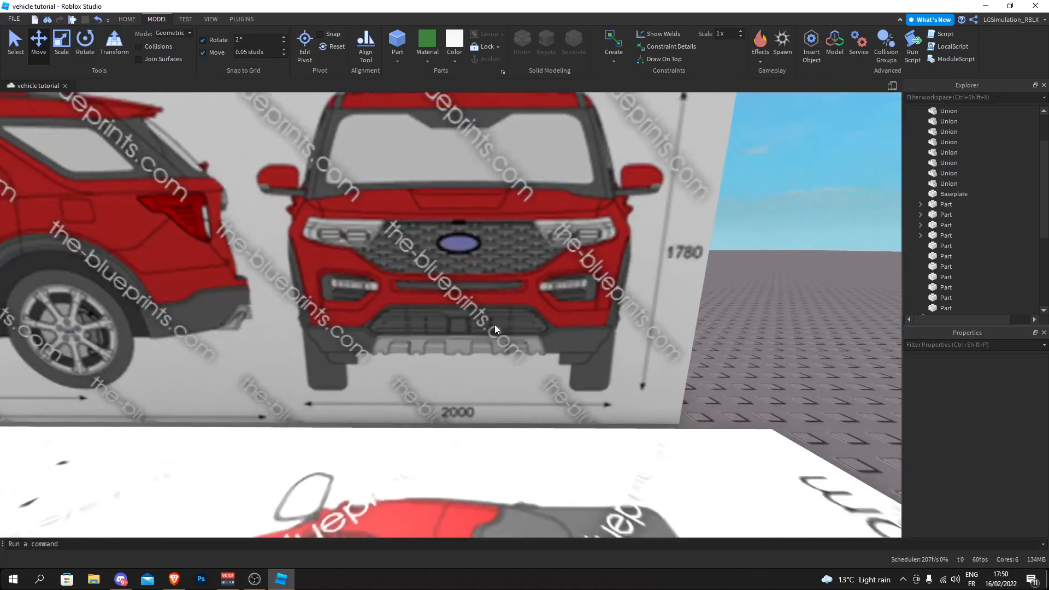
scroll(696, 237, "up", 6)
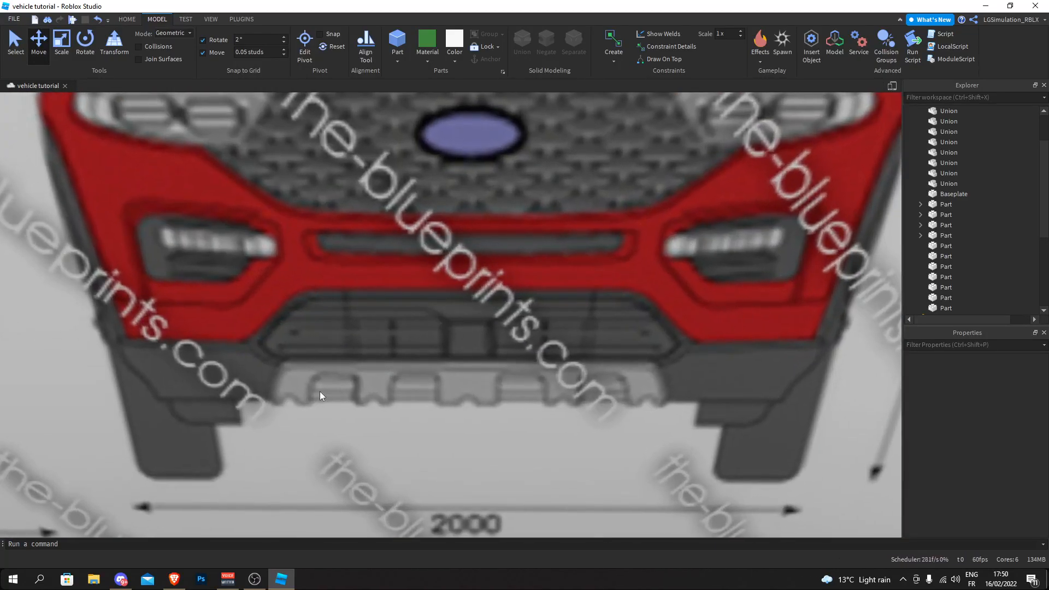
scroll(550, 379, "down", 3)
scroll(565, 339, "up", 3)
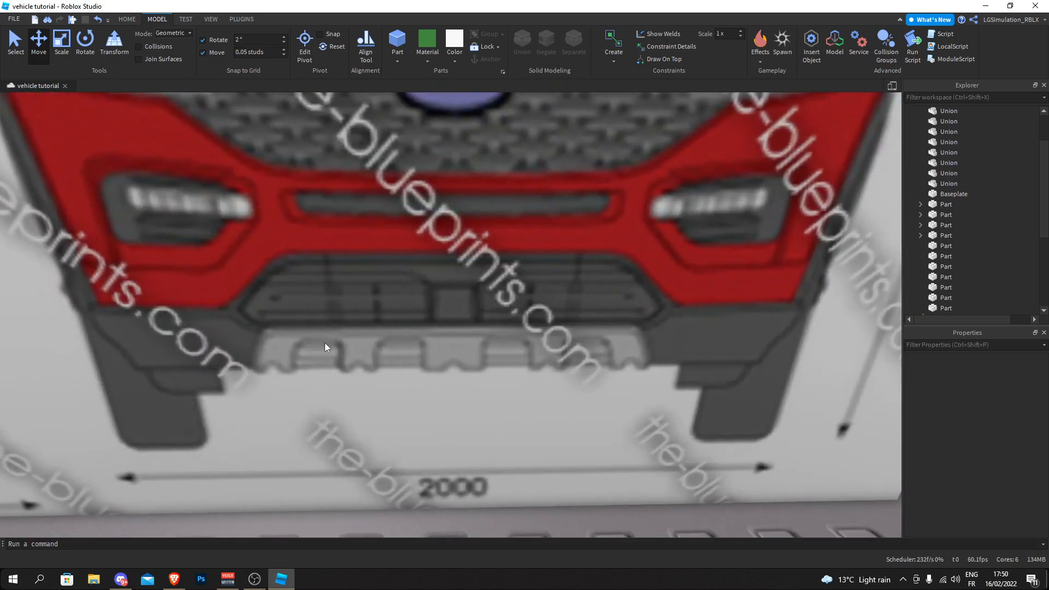
scroll(416, 346, "down", 12)
right_click_drag(415, 346, 412, 341)
scroll(492, 298, "up", 2)
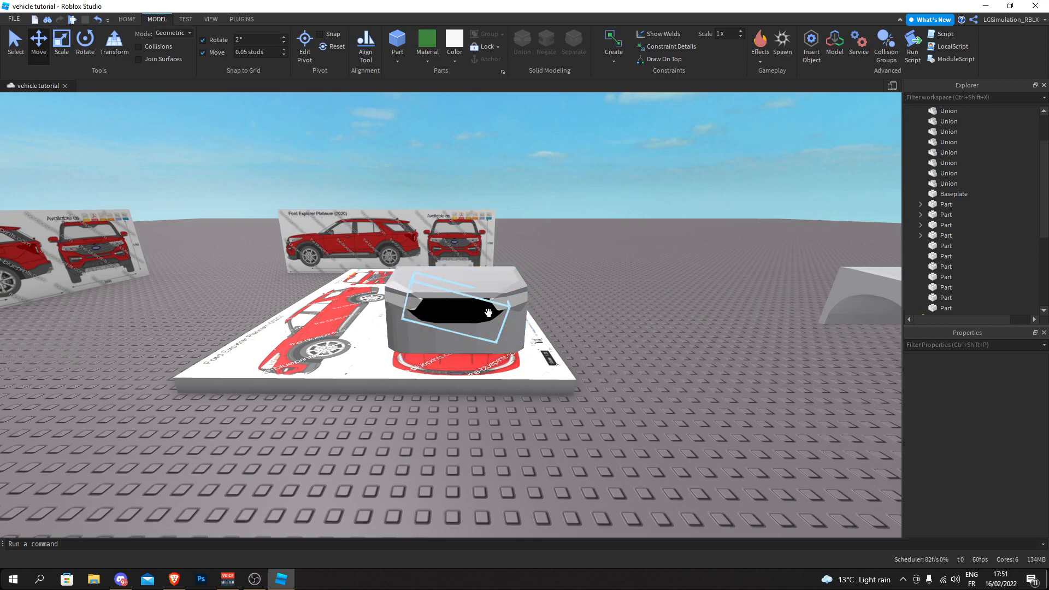
scroll(441, 293, "up", 3)
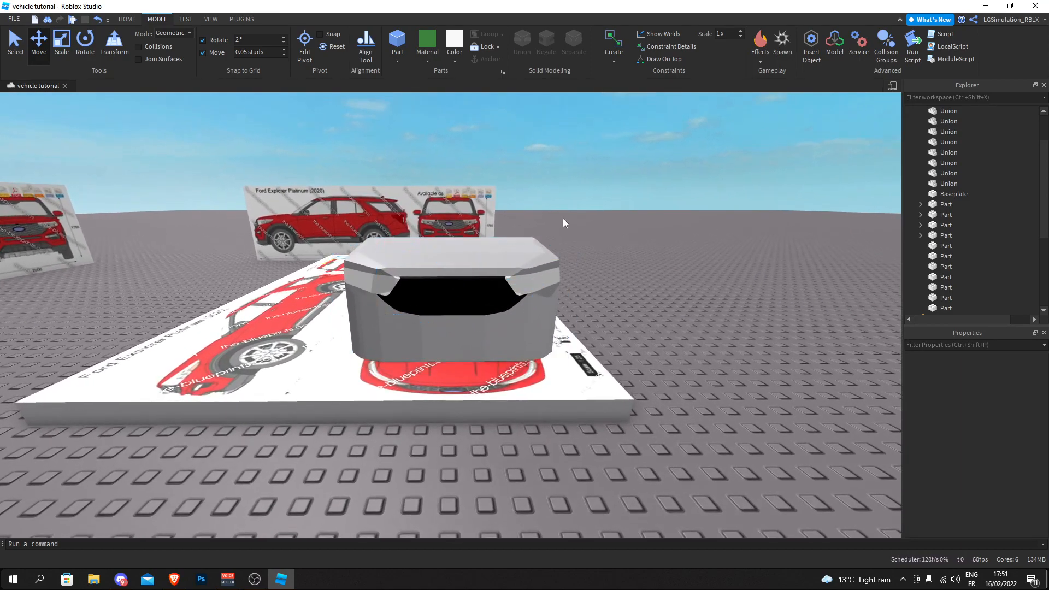
key("d")
right_click_drag(553, 240, 555, 238)
key("a")
key("w")
key("s")
key("d")
key("w")
key("a")
key("s")
key("d")
key("w")
key("a")
key("s")
key("w")
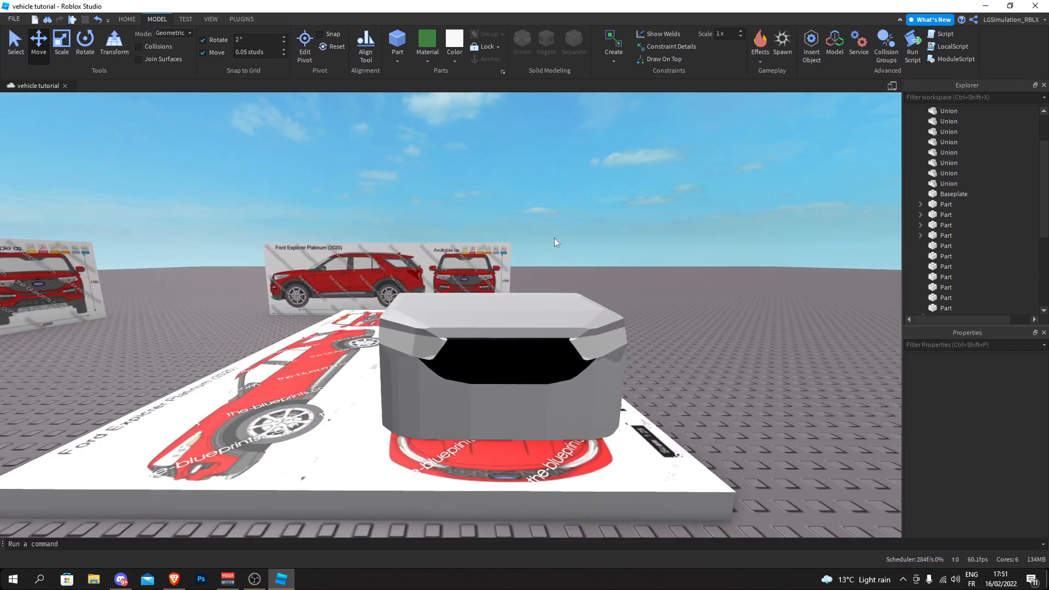
key("a")
key("d")
right_click_drag(554, 238, 548, 261)
key("d")
key("d")
key("a")
key("w")
key("a")
key("s")
key("d")
key("w")
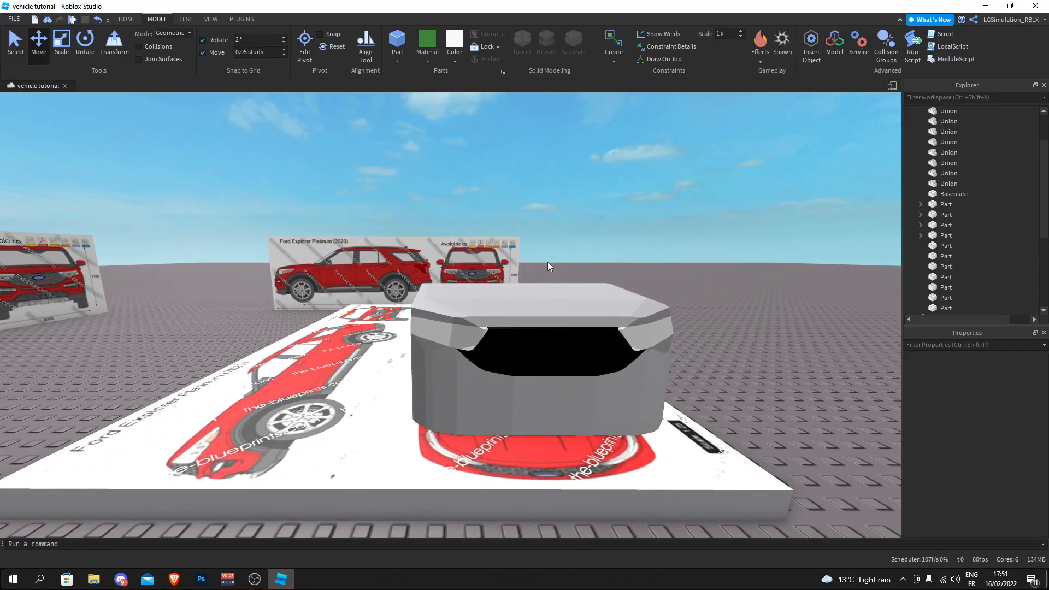